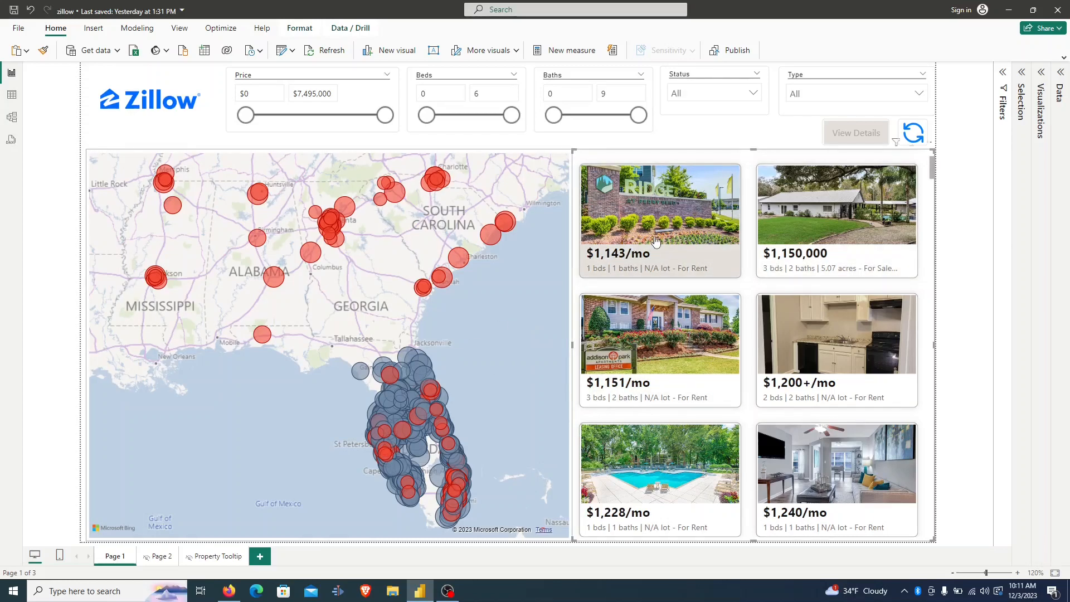
Drill through from the $1,150,000 listing's map point to its property details page, and return to the overview page.
scroll(841, 326, "down", 2)
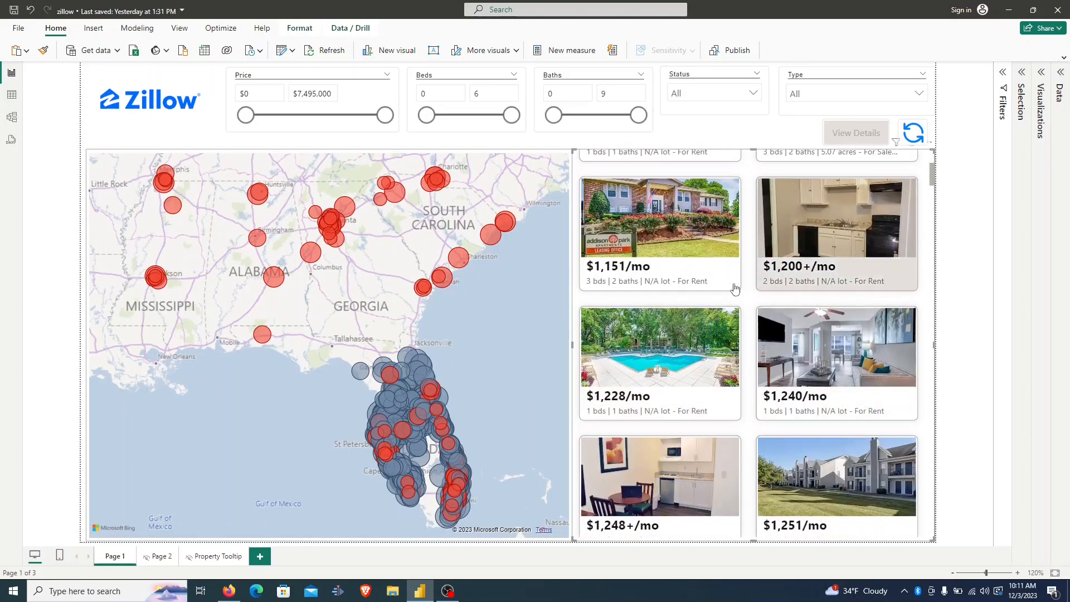
scroll(841, 326, "up", 1)
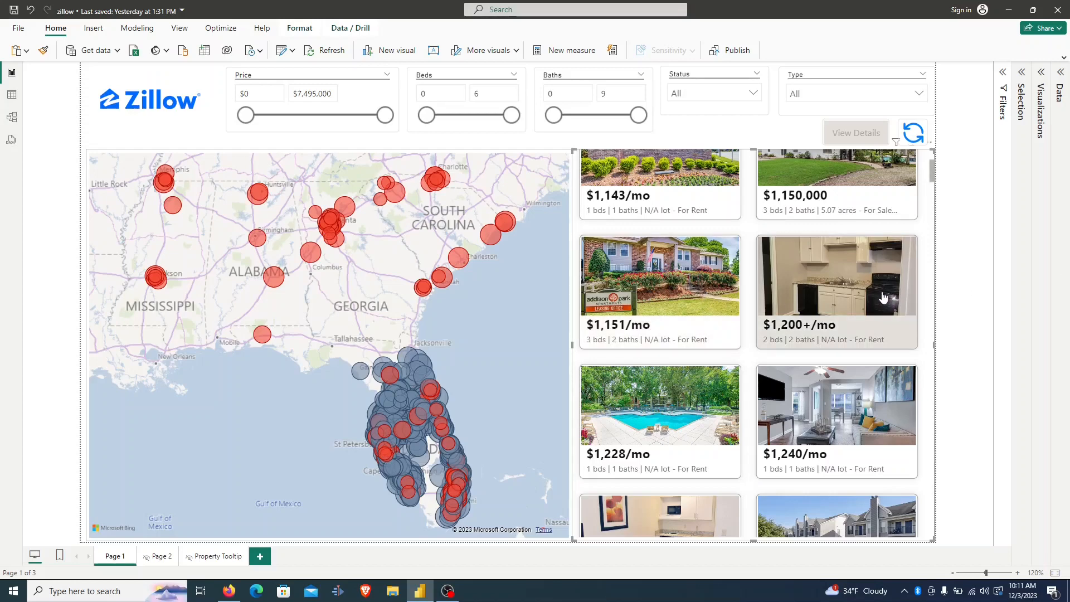
scroll(850, 281, "up", 1)
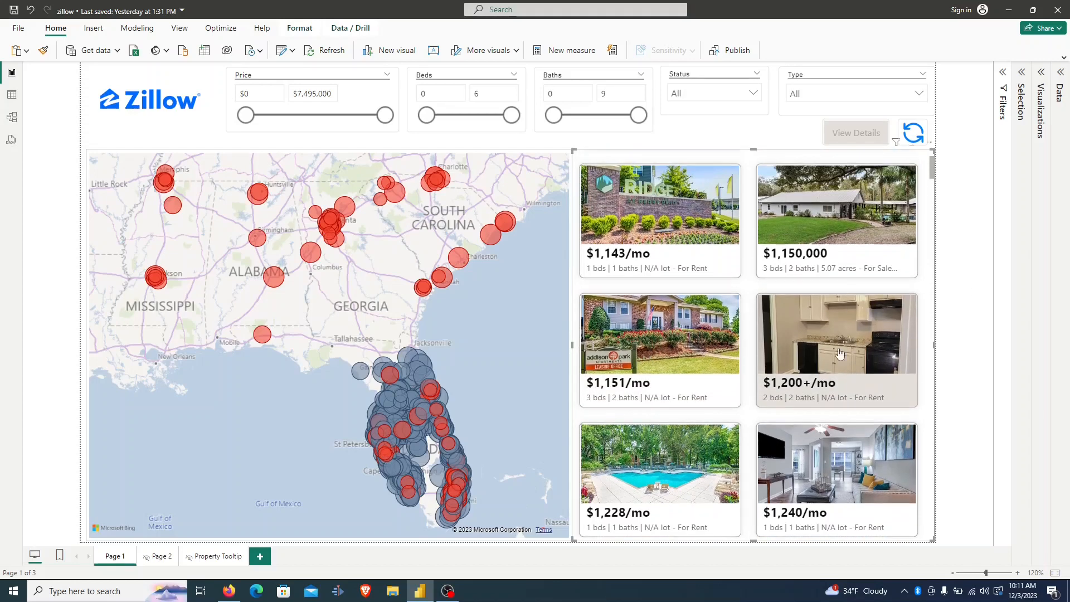
left_click(853, 238)
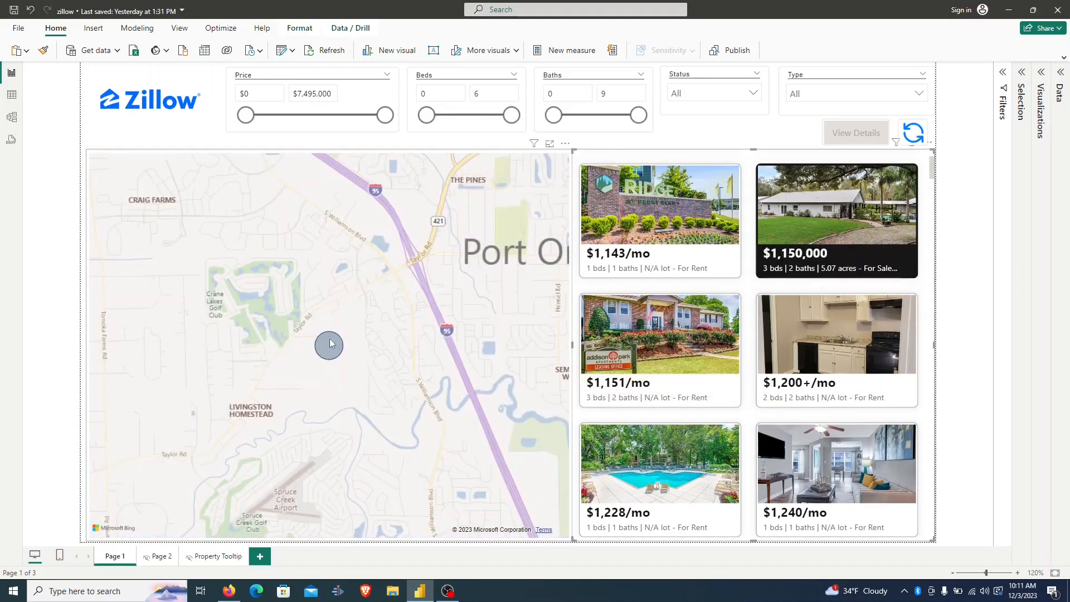
left_click(330, 346)
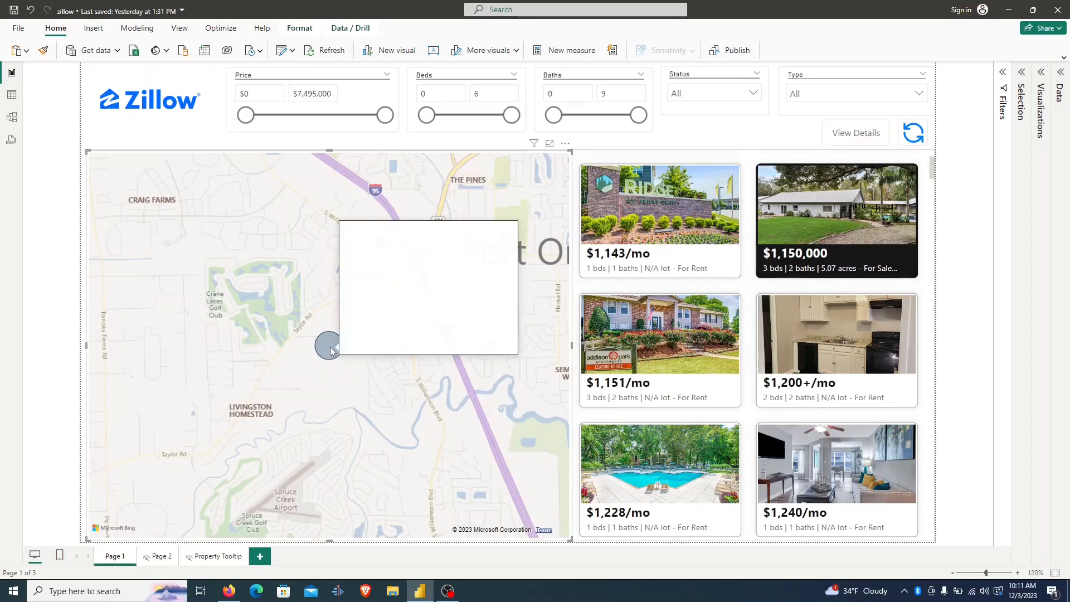
left_click(849, 140, "ctrl")
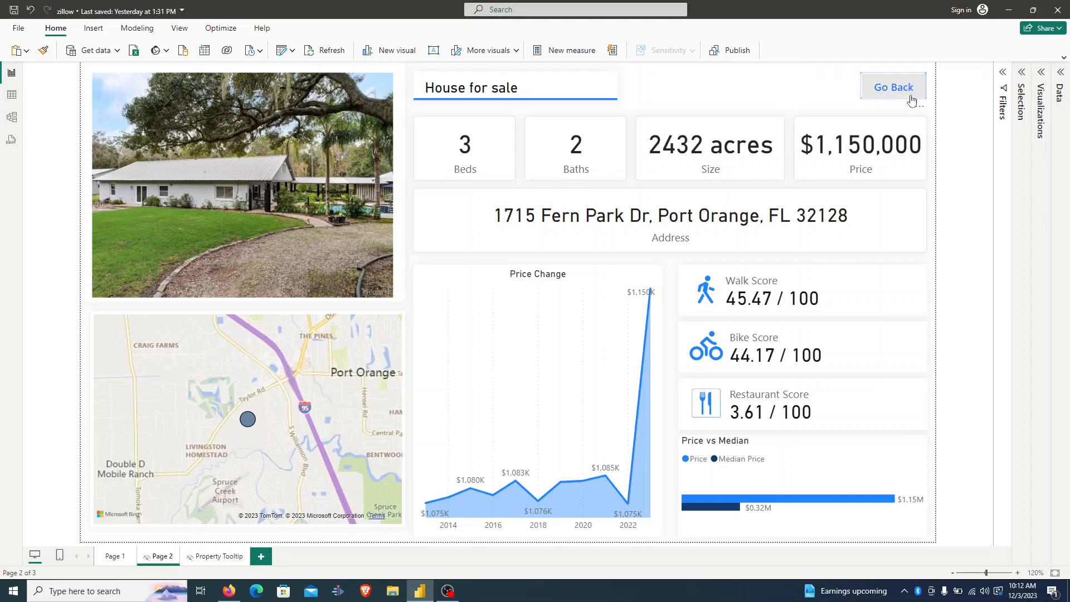
left_click(894, 89, "ctrl")
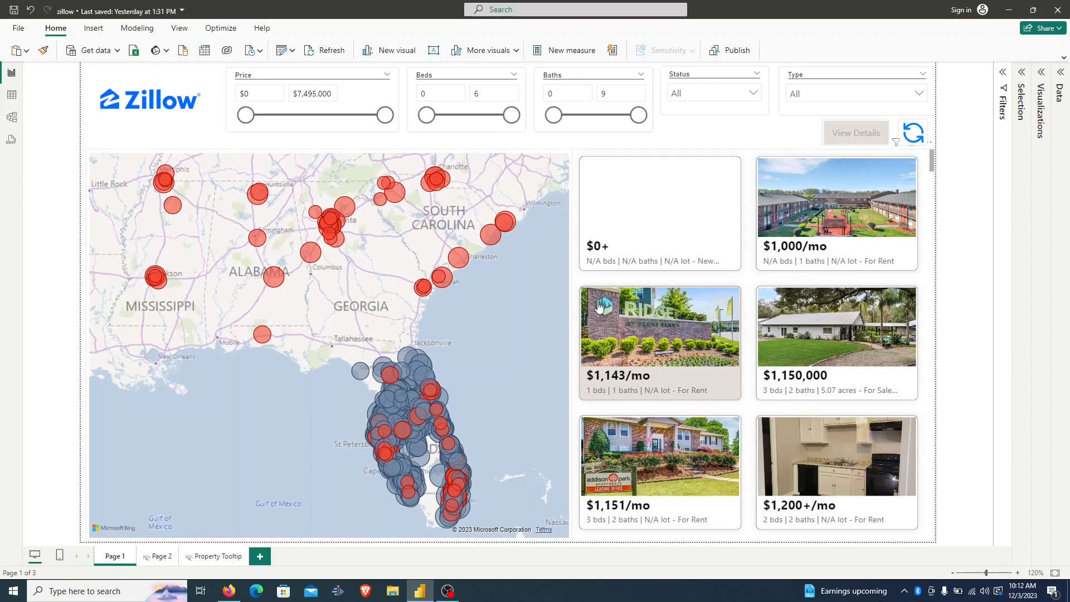
Switch to Firefox and open zillow.com in a new tab.
left_click(395, 118)
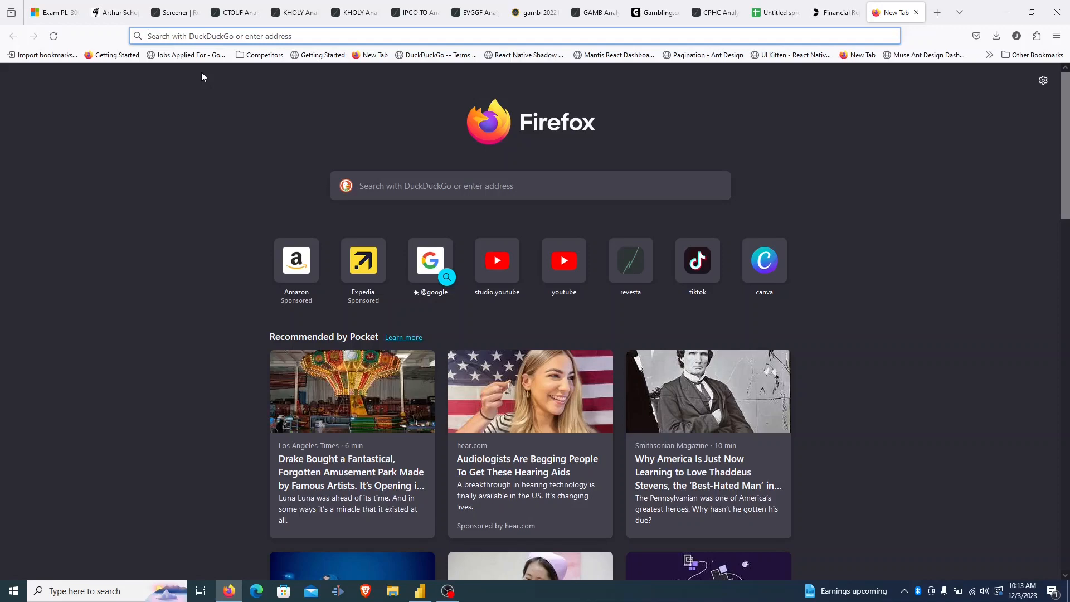
type("zillow.com")
key("Return")
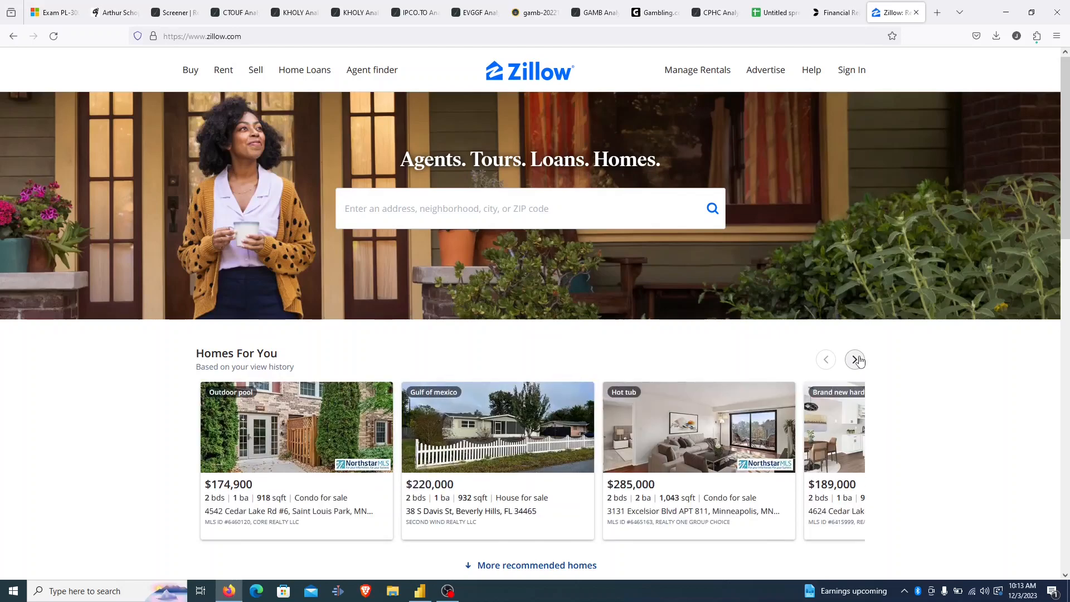
Open the browser's developer tools on the Zillow home page with the Network monitor showing.
key("ctrl+shift+e")
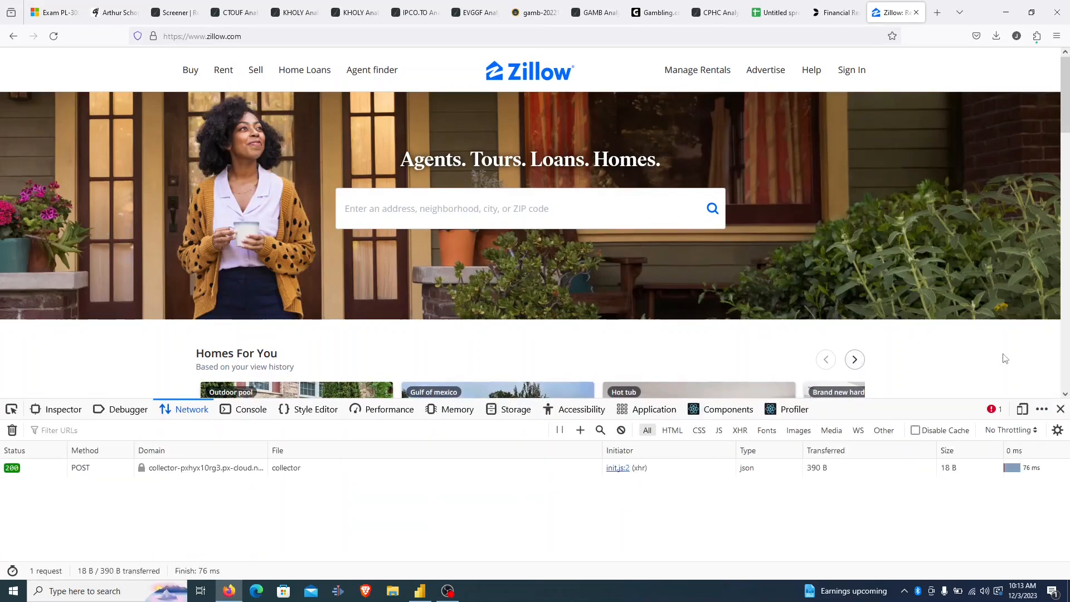
right_click(954, 356)
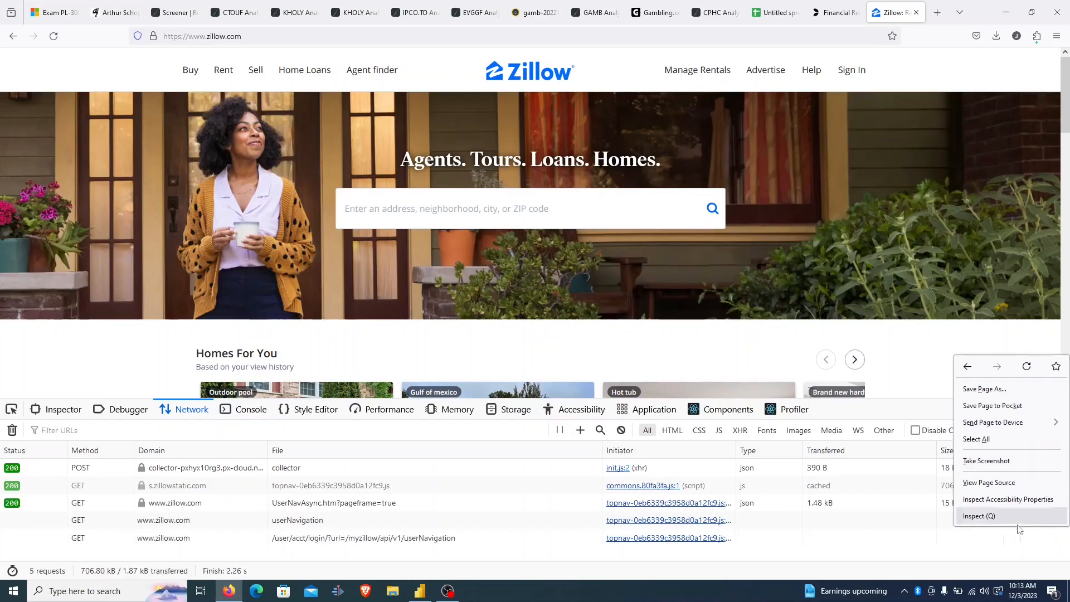
left_click(979, 516)
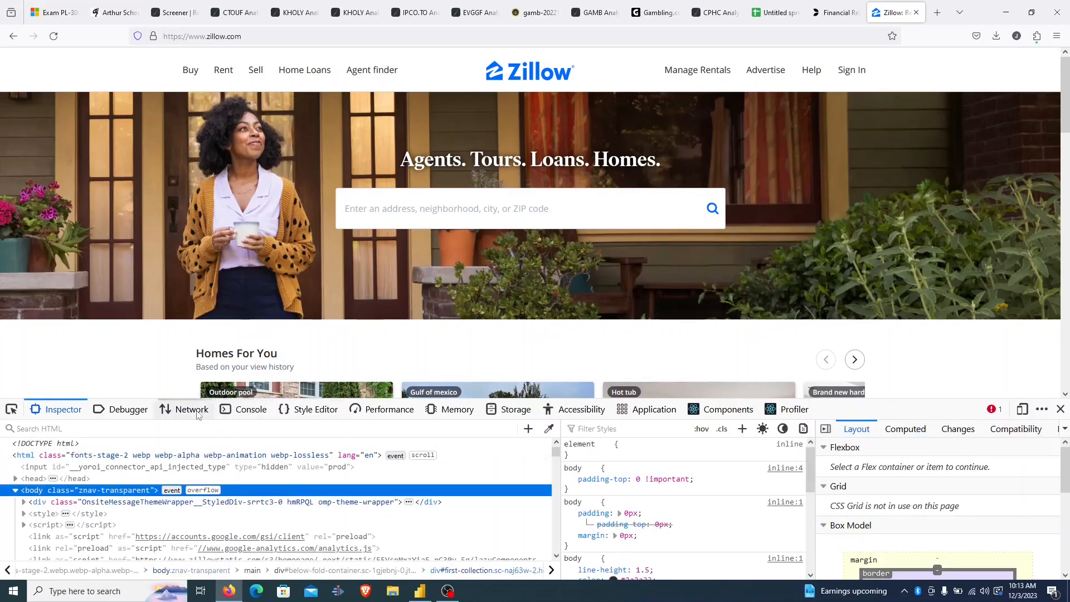
left_click(191, 411)
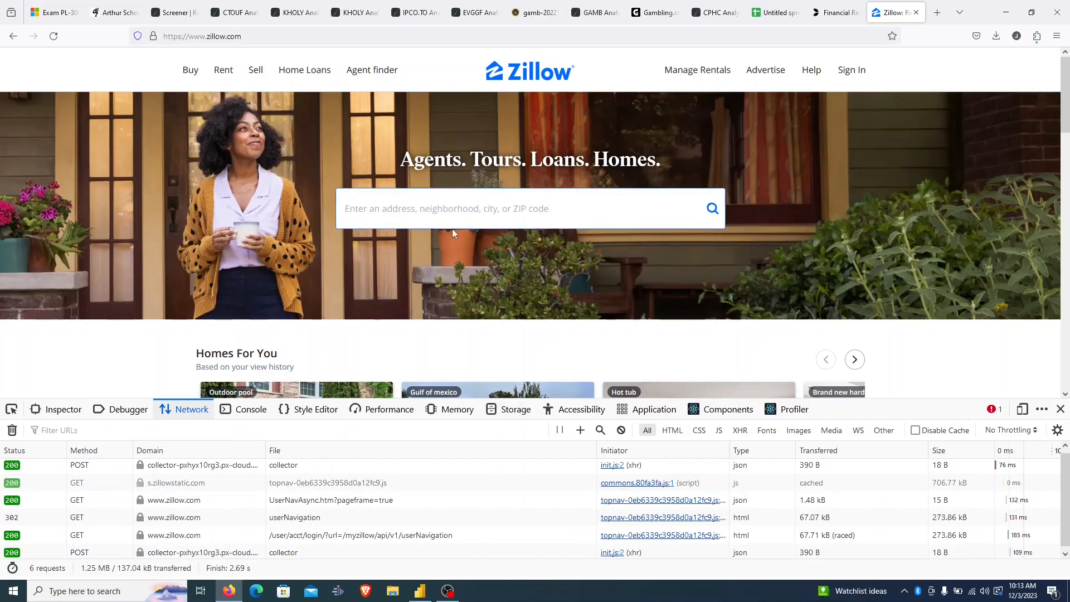
Search Zillow for homes in "tx" while the network requests are being recorded.
left_click(387, 212)
type("tx")
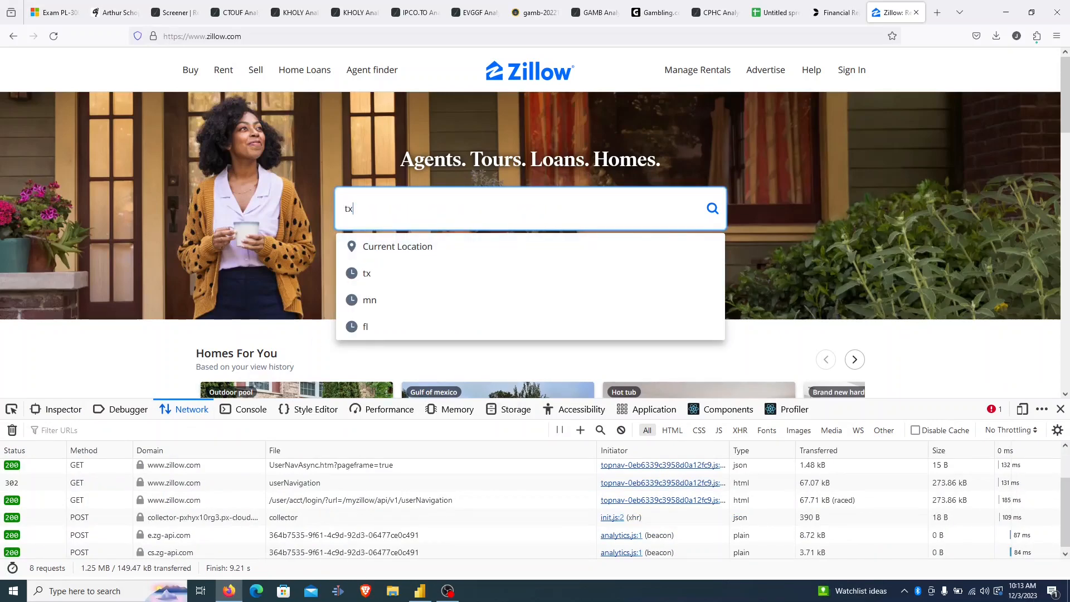
key("Return")
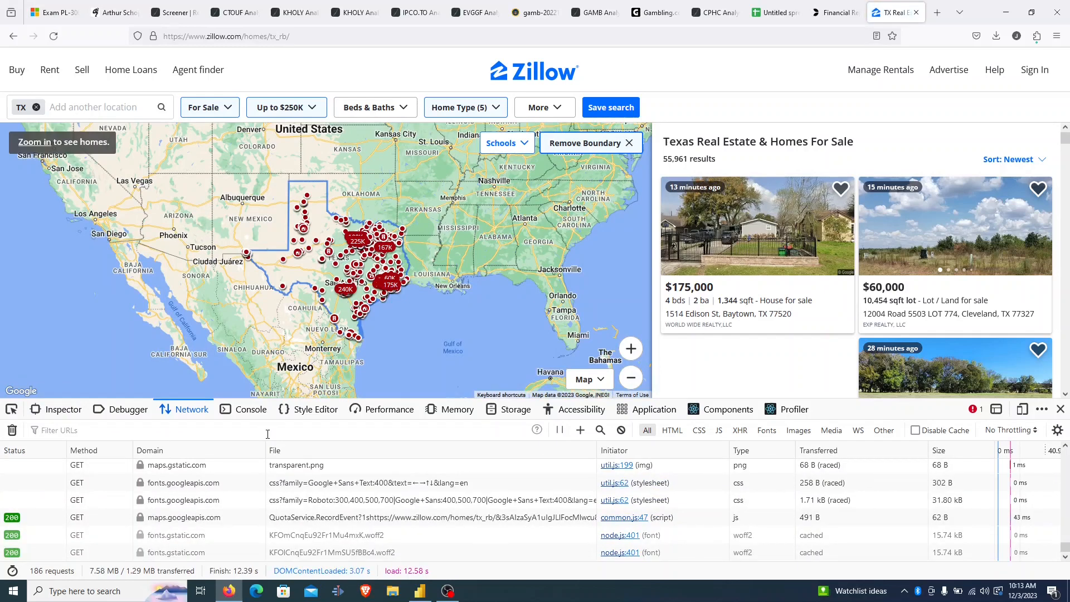
Filter the network requests by "async" and display the response of the async-create-search-page-state request.
left_click(265, 432)
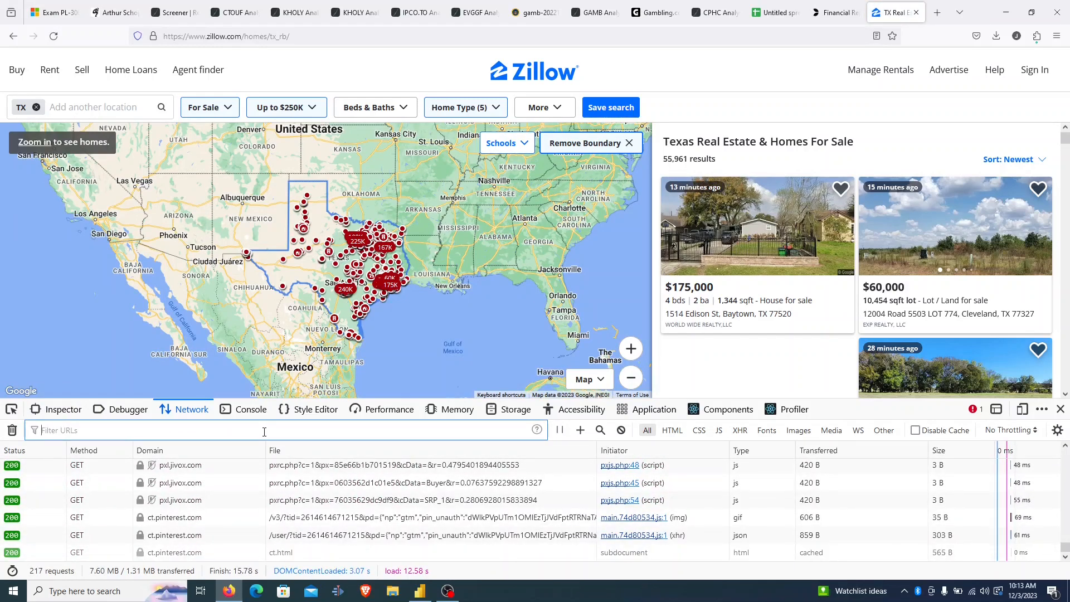
type("async")
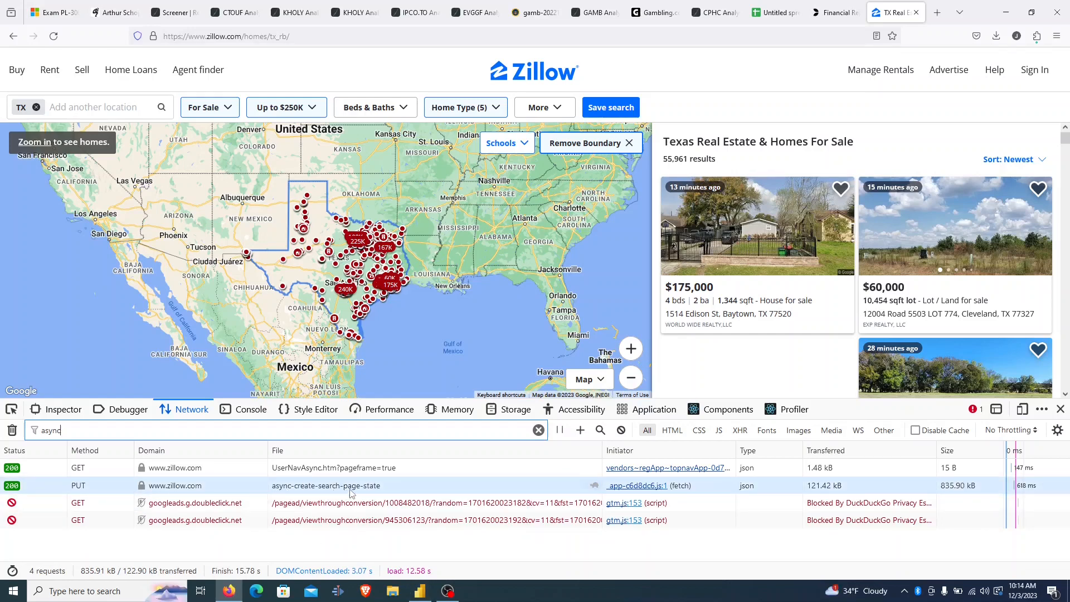
left_click(399, 490)
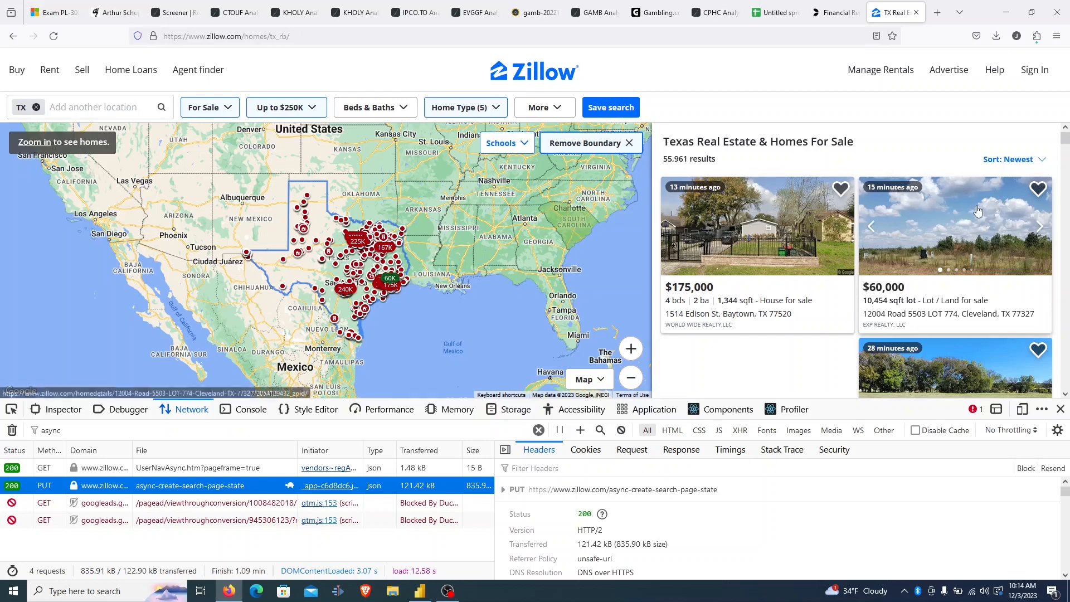
left_click(683, 450)
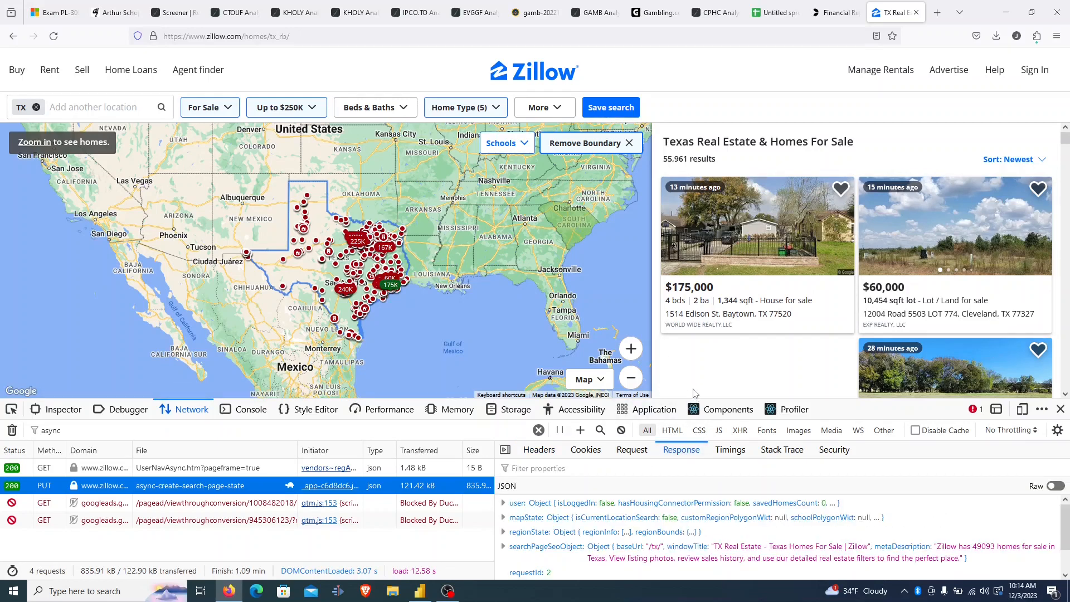
Enlarge the developer tools and expand cat1, searchResults and mapResults in the response to examine the listing records.
left_click_drag(697, 397, 697, 274)
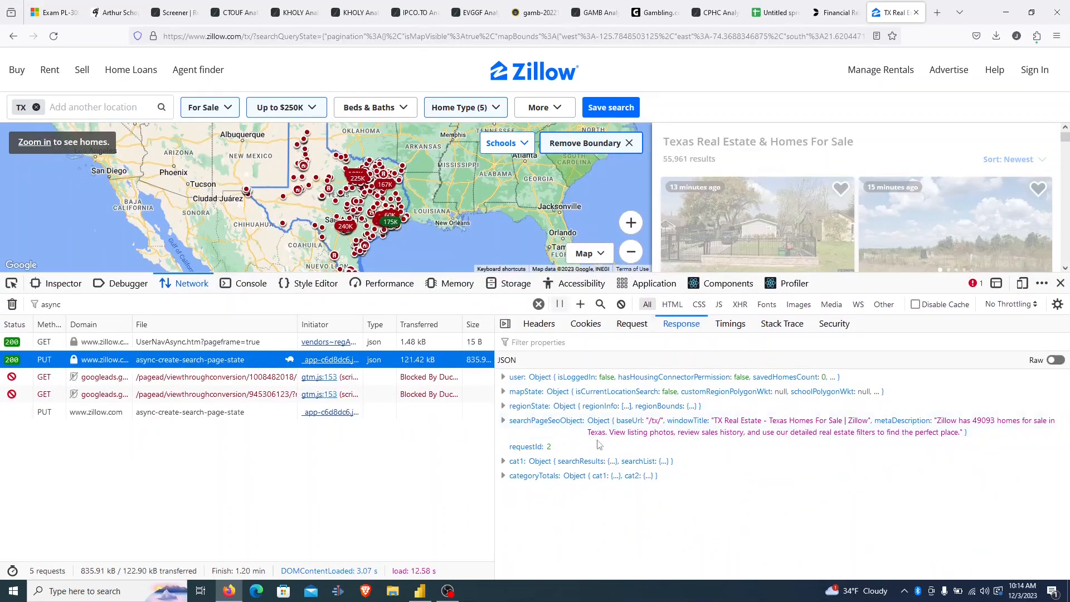
left_click(508, 461)
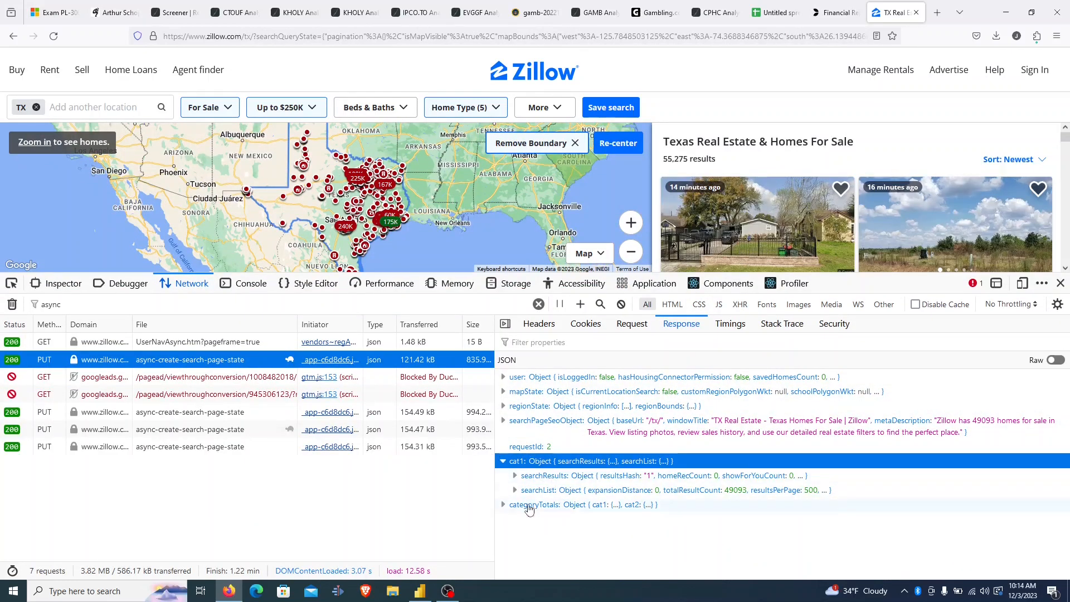
left_click(514, 476)
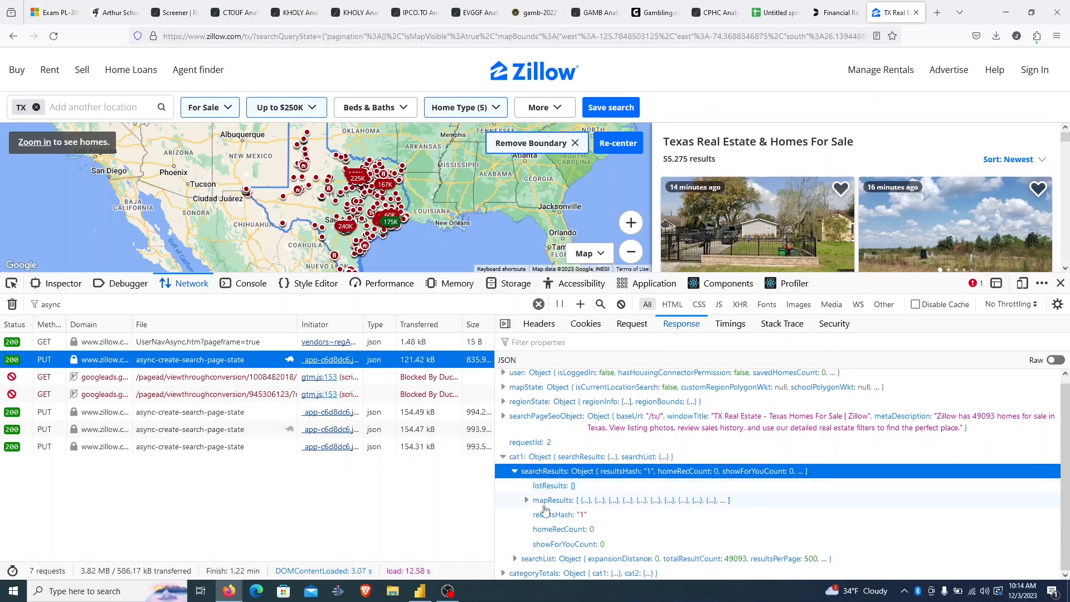
left_click(527, 503)
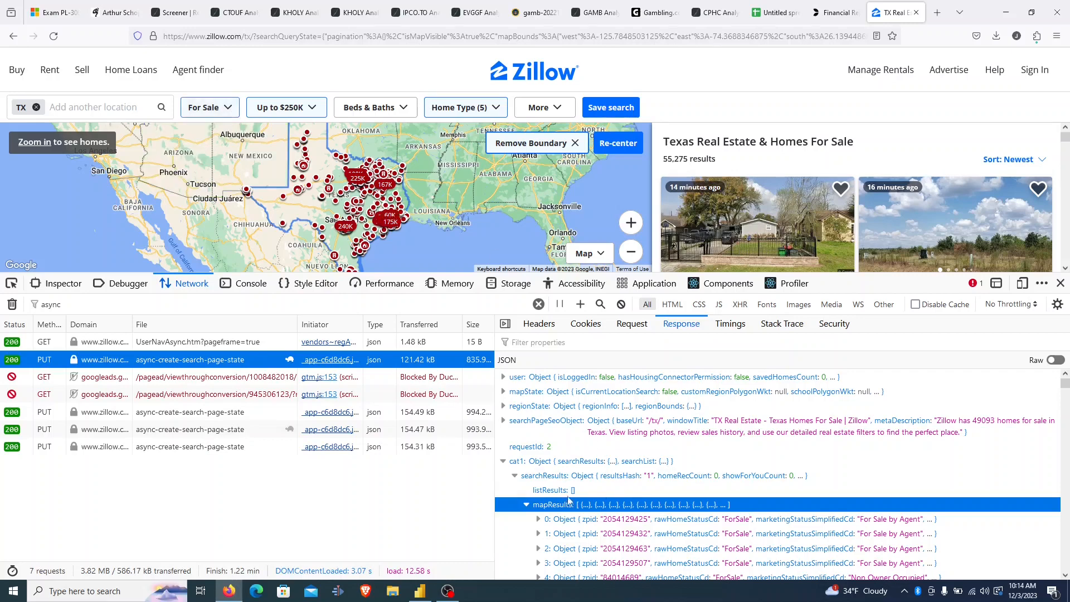
Show the async-create-search-page-state response as raw JSON and copy all of it.
left_click(1056, 361)
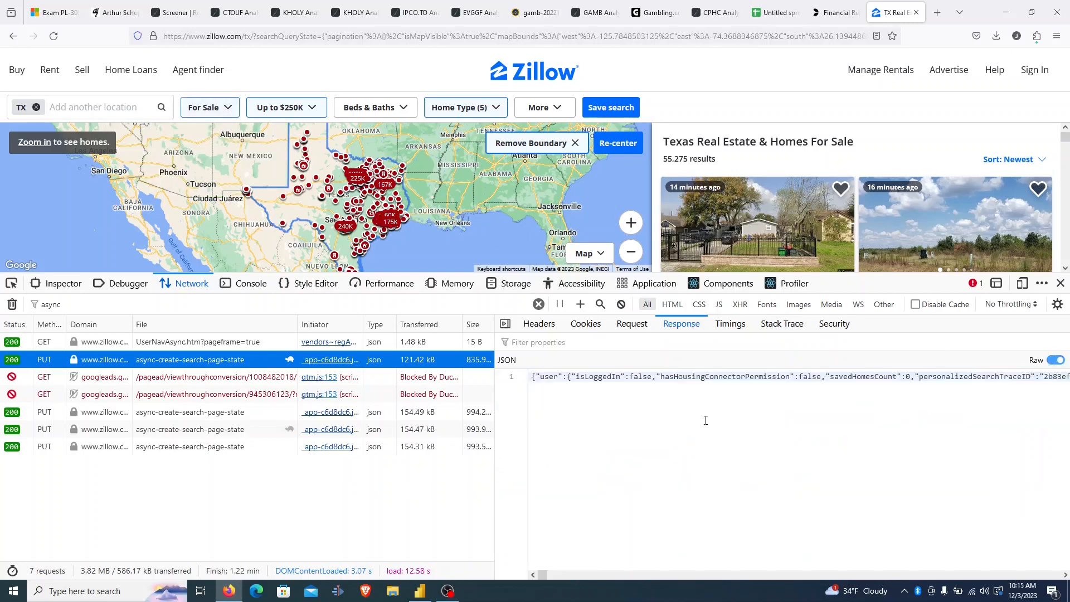
left_click(626, 386)
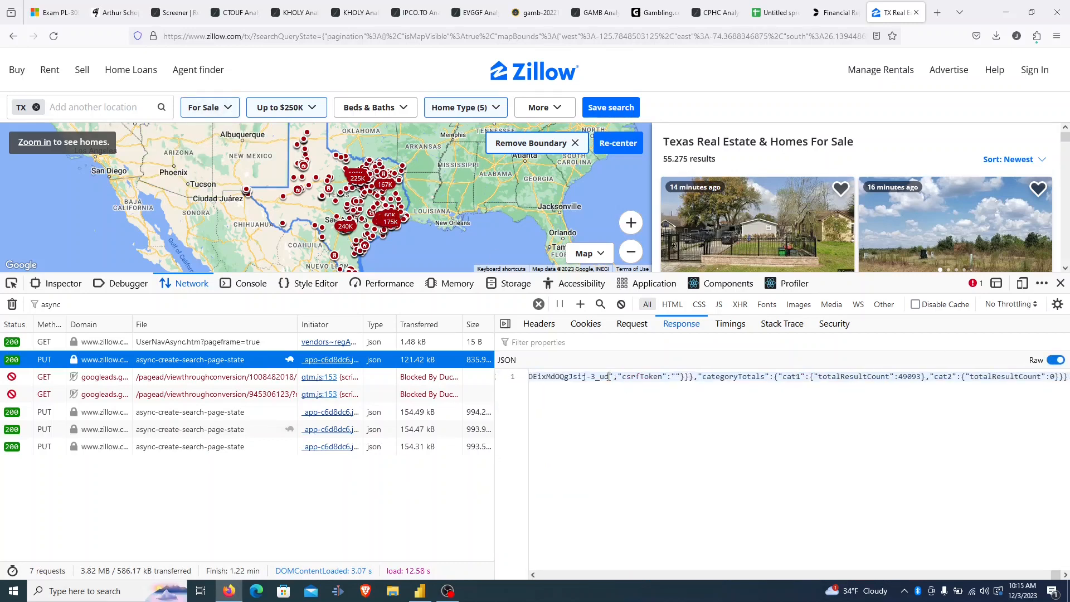
key("ctrl+a")
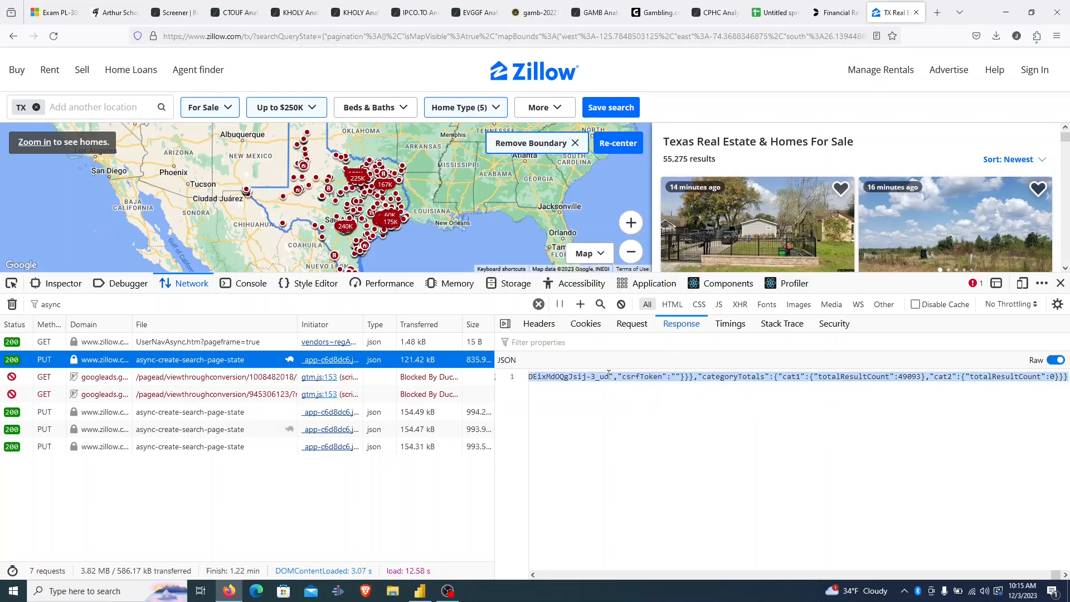
Switch to Visual Studio Code and create a file named zillow.json in the zillow_dashboard folder.
left_click(134, 586)
type("vscode")
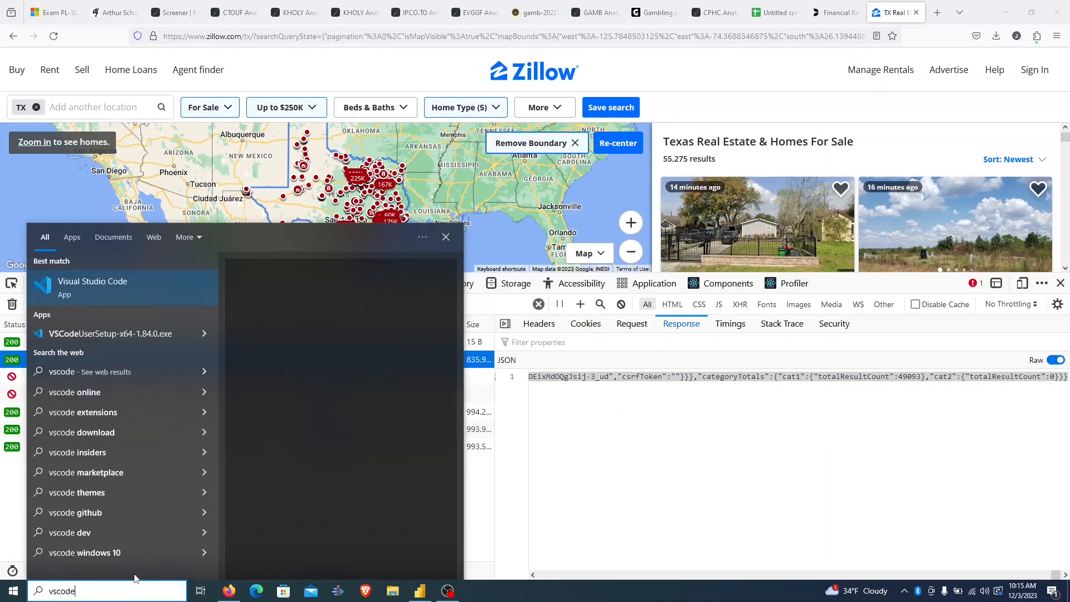
key("Escape")
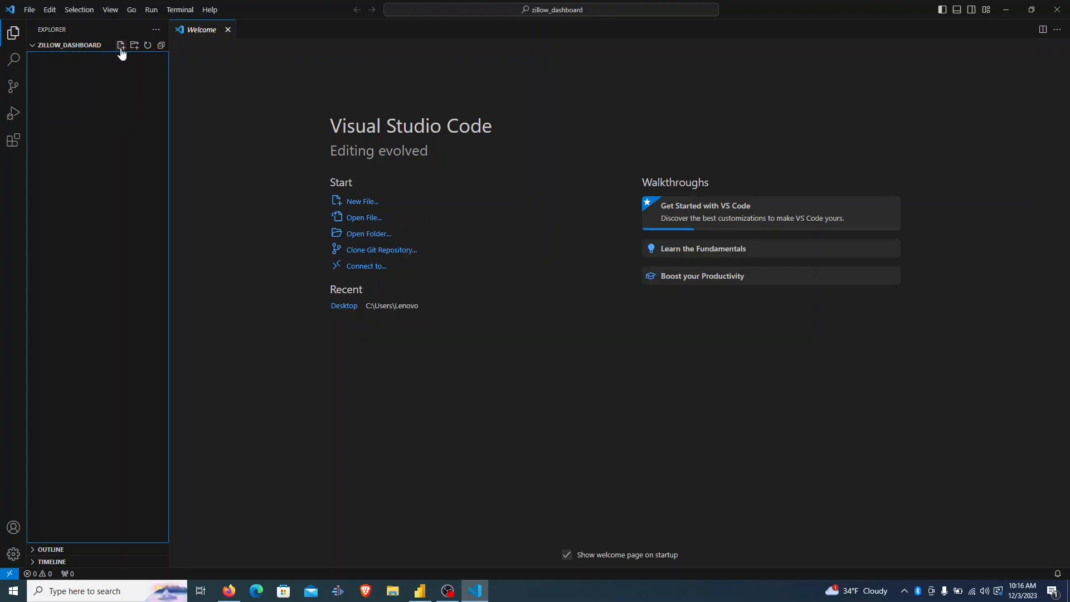
left_click(121, 47)
type("zillow.json")
key("Return")
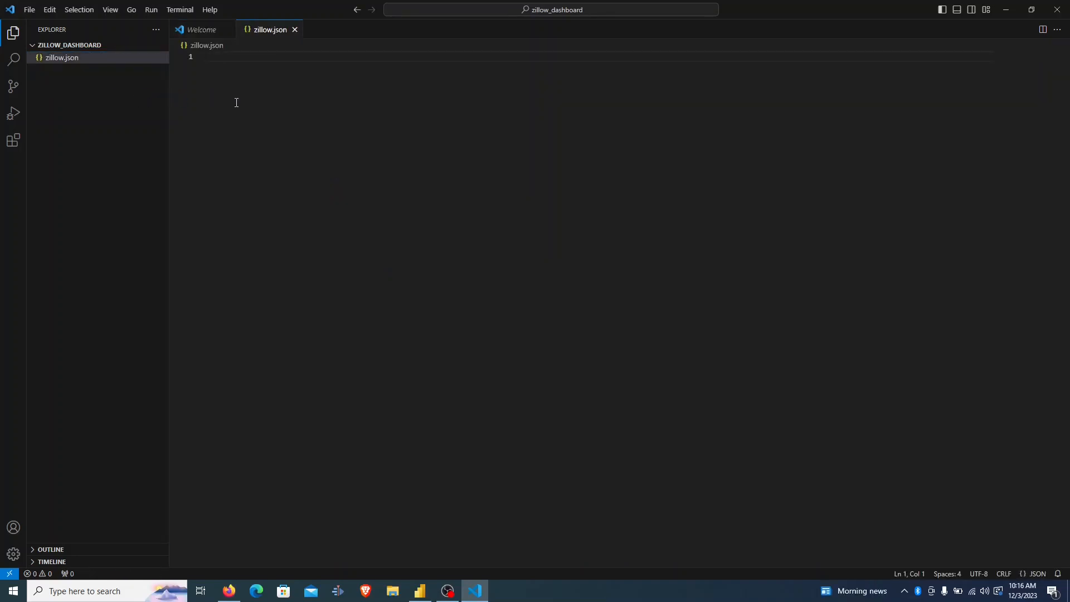
Paste the copied Zillow response into zillow.json and format the document.
key("ctrl+v")
right_click(620, 85)
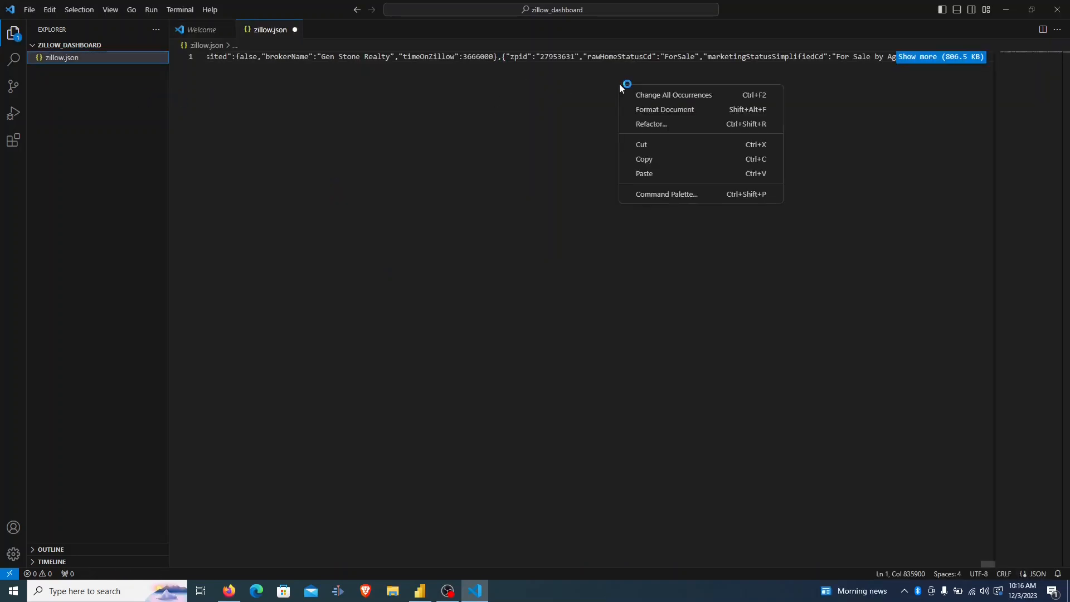
left_click(711, 111)
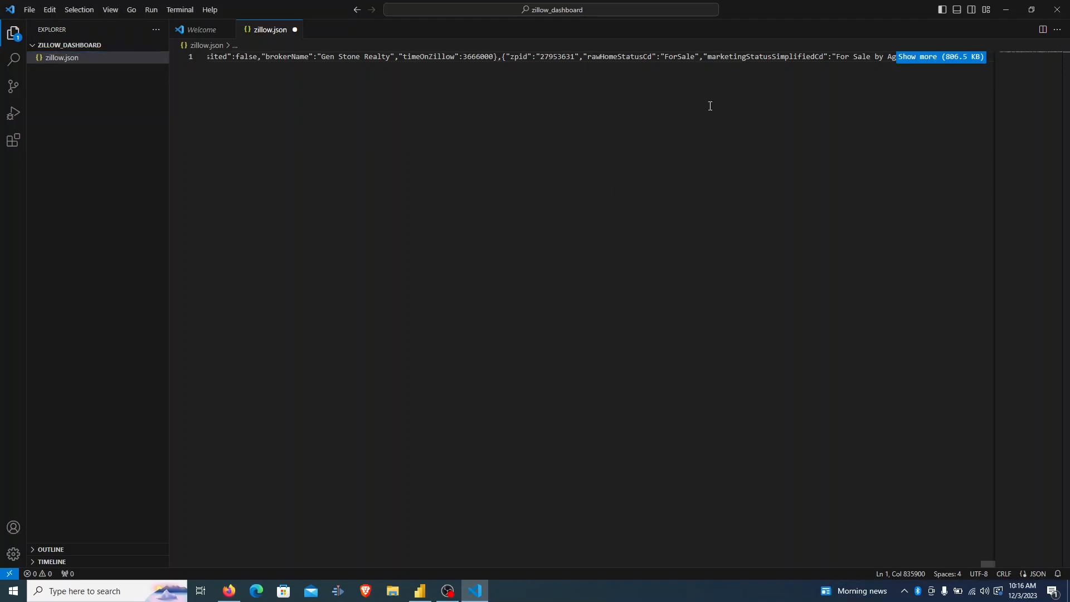
Examine the last mapResults record and the searchList section that follows it in zillow.json.
scroll(409, 258, "up", 20)
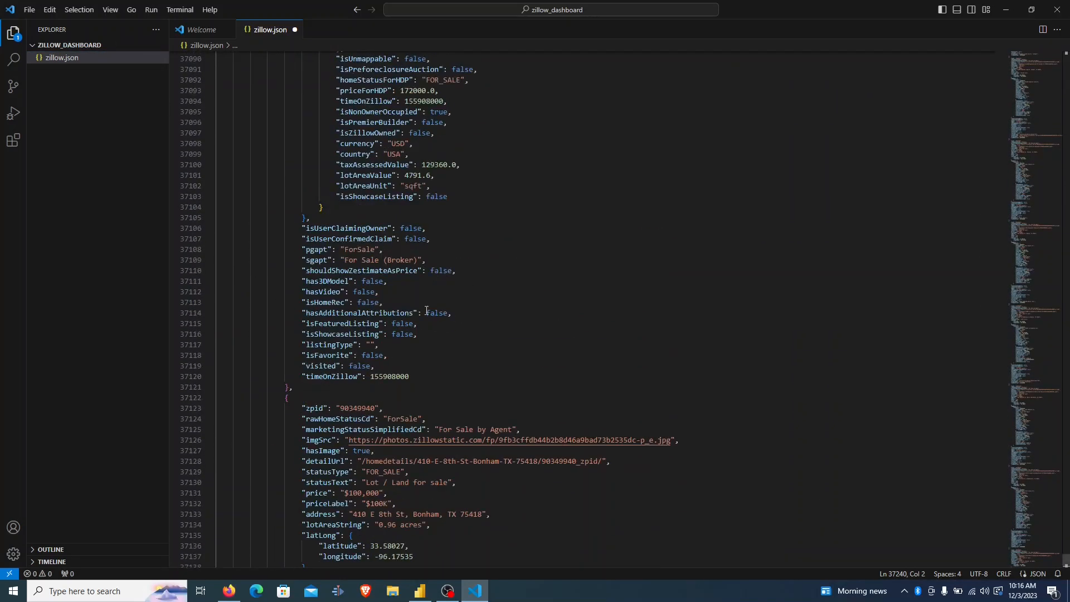
scroll(362, 390, "down", 5)
left_click_drag(282, 234, 288, 439)
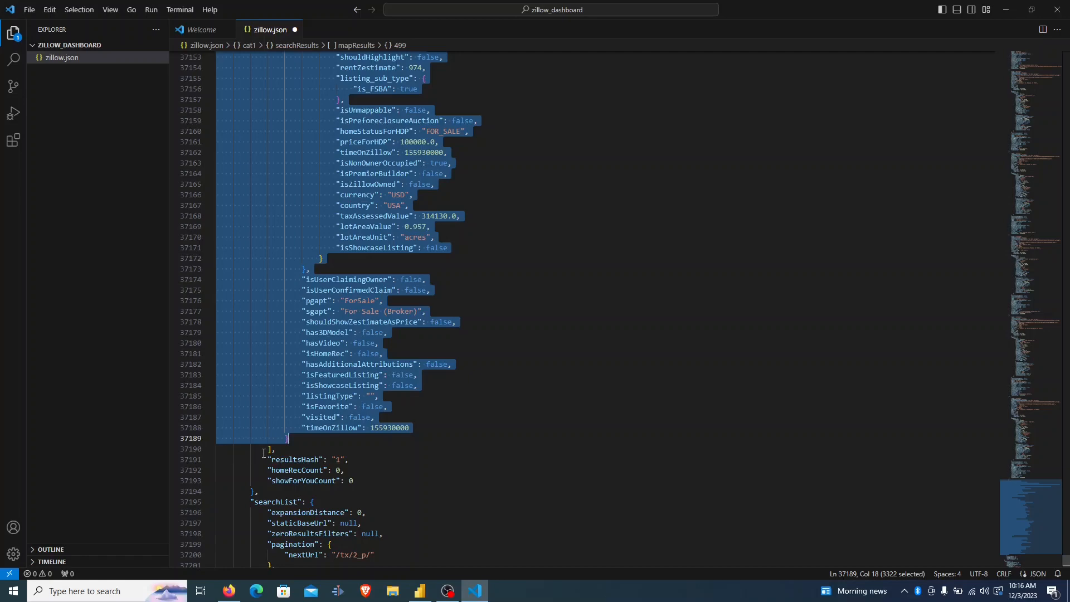
scroll(278, 452, "down", 17)
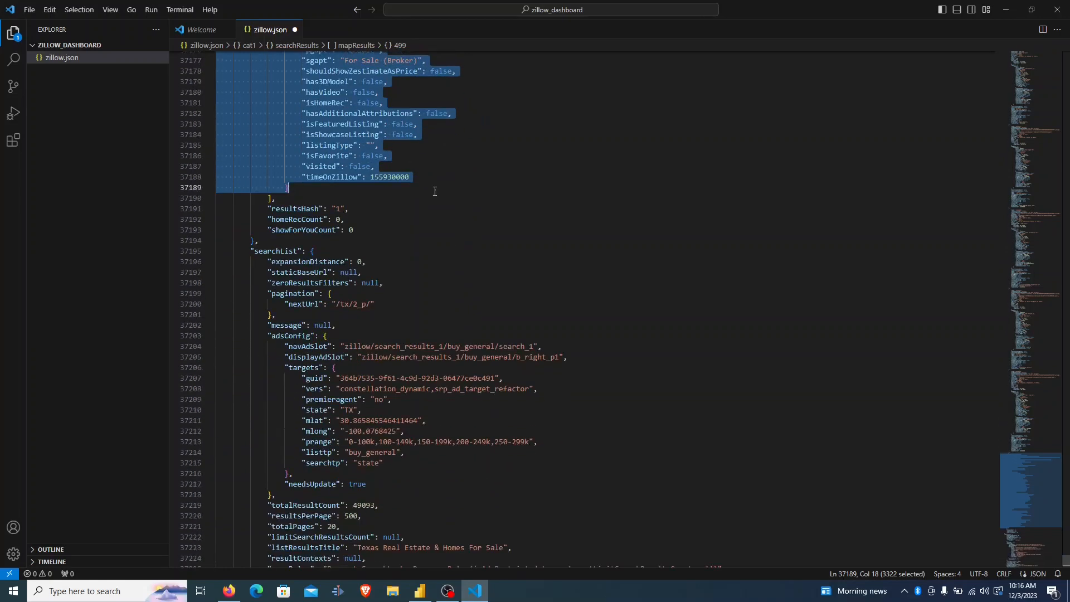
scroll(357, 274, "up", 10)
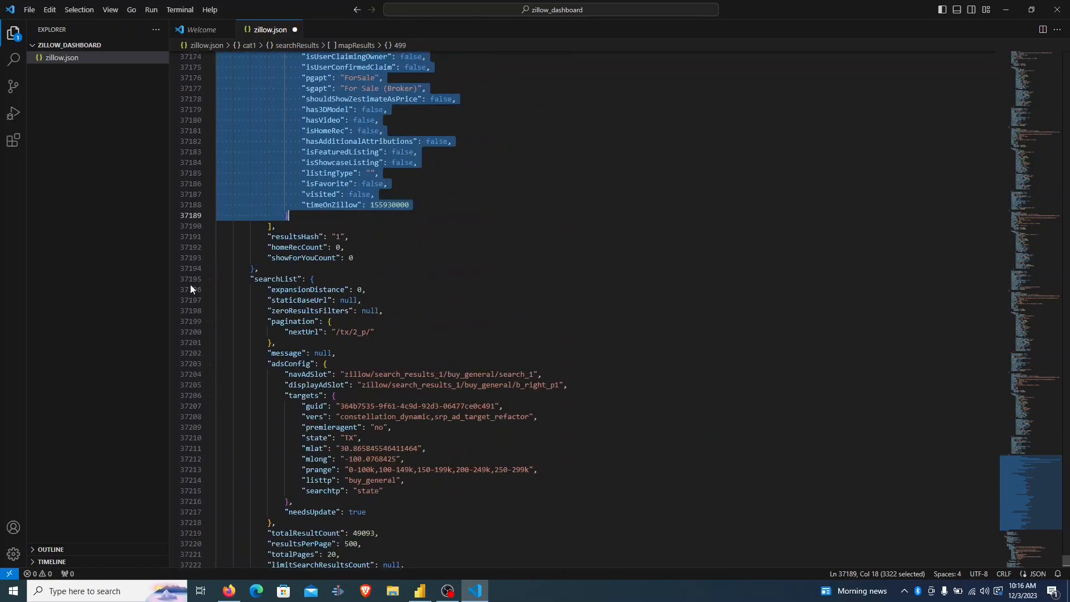
Delete everything after the mapResults array in zillow.json, including resultsHash, homeRecCount, showForYouCount, searchList and categoryTotals, leaving the final closing brace.
left_click(210, 281)
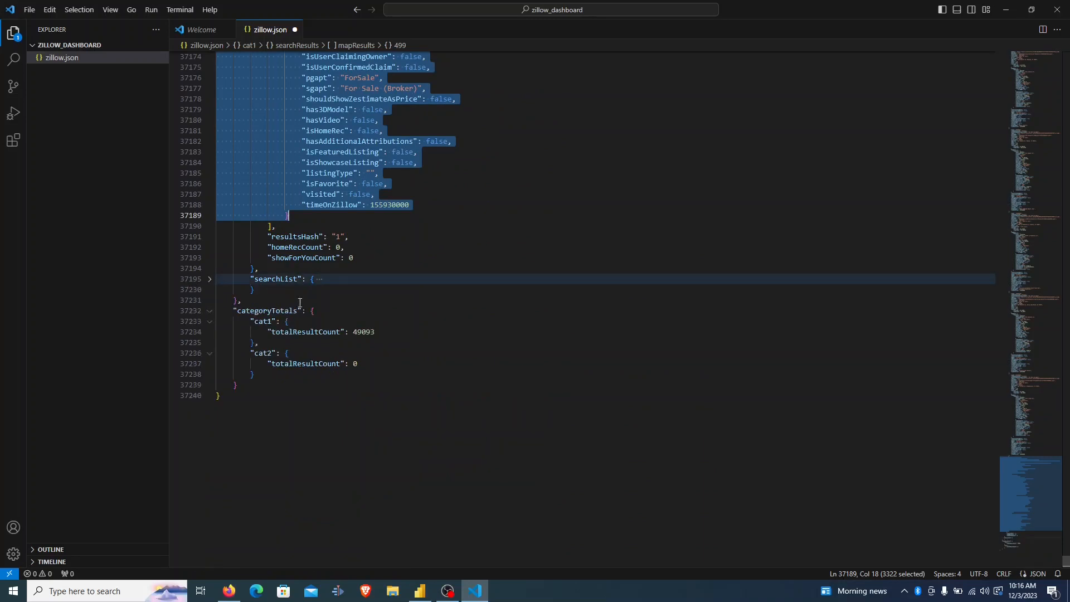
left_click_drag(247, 278, 311, 385)
scroll(489, 186, "up", 3)
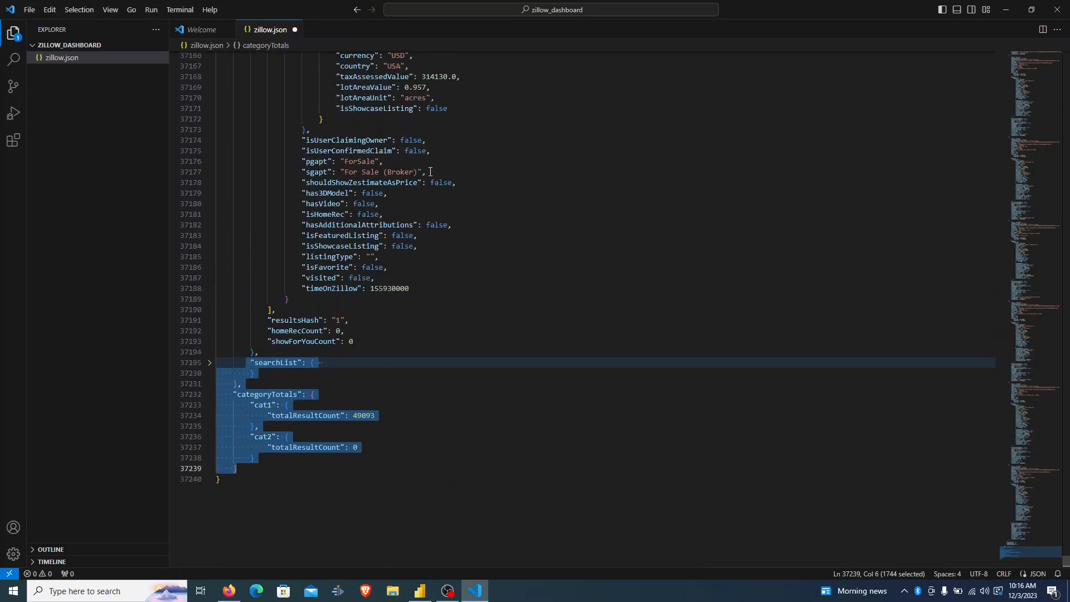
key("BackSpace")
scroll(490, 179, "up", 6)
left_click_drag(259, 548, 272, 507)
key("BackSpace")
Fold the mapResults array and delete all content between the file's opening brace and the array's opening bracket, including the mapResults key.
left_click_drag(1019, 501, 1024, 62)
scroll(408, 335, "down", 8)
scroll(346, 345, "up", 1)
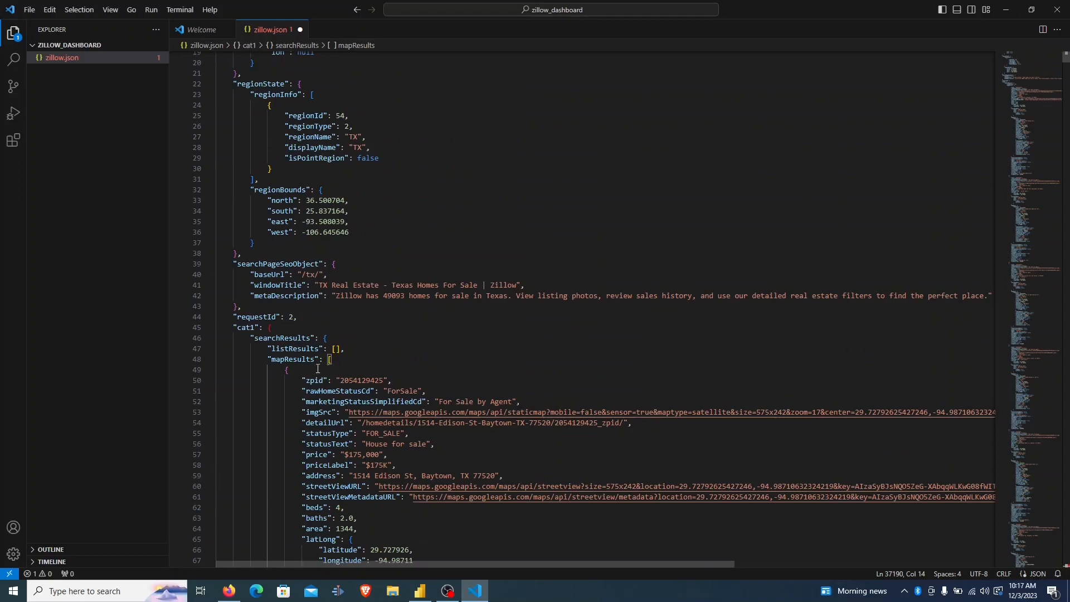
left_click_drag(267, 360, 315, 359)
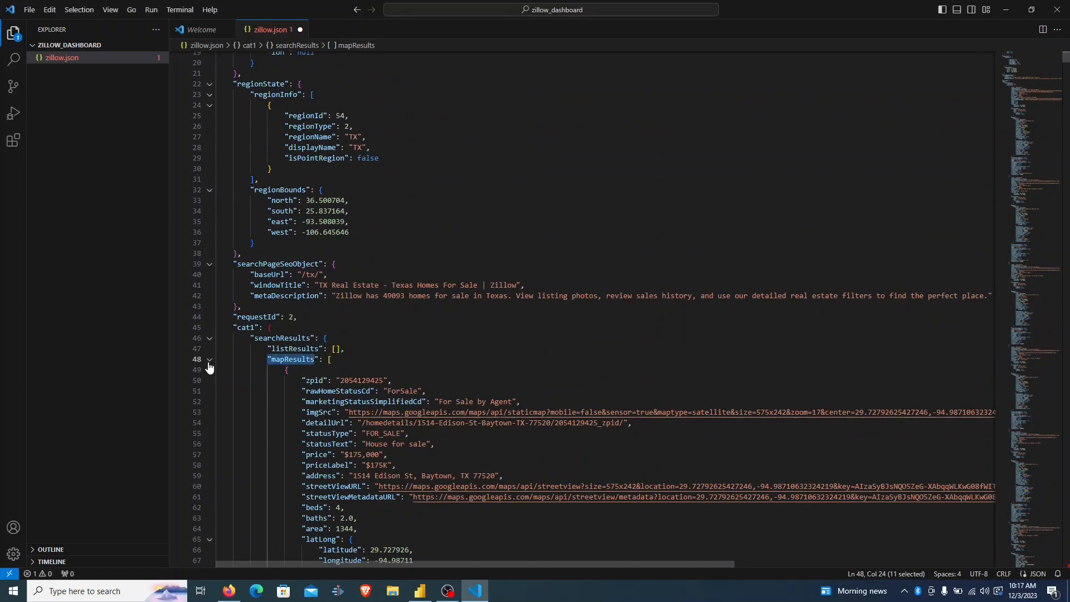
left_click(210, 360)
left_click_drag(331, 361, 238, 3)
left_click(233, 67, "shift")
key("ctrl+k")
key("ctrl+comma")
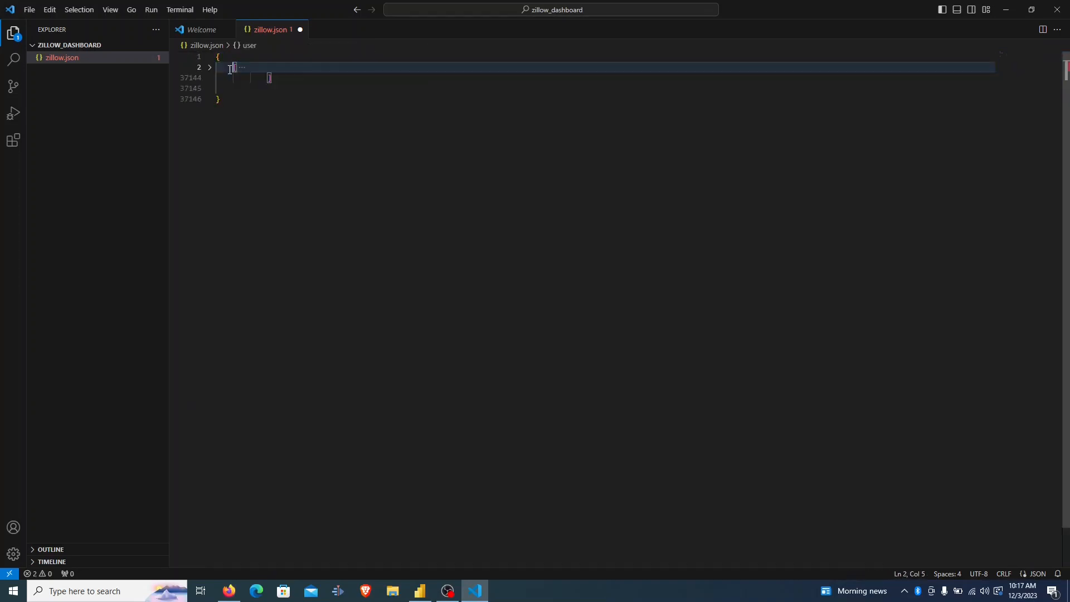
Remove the outer opening and closing braces around the array so only the bracketed listings remain.
left_click_drag(227, 63, 215, 58)
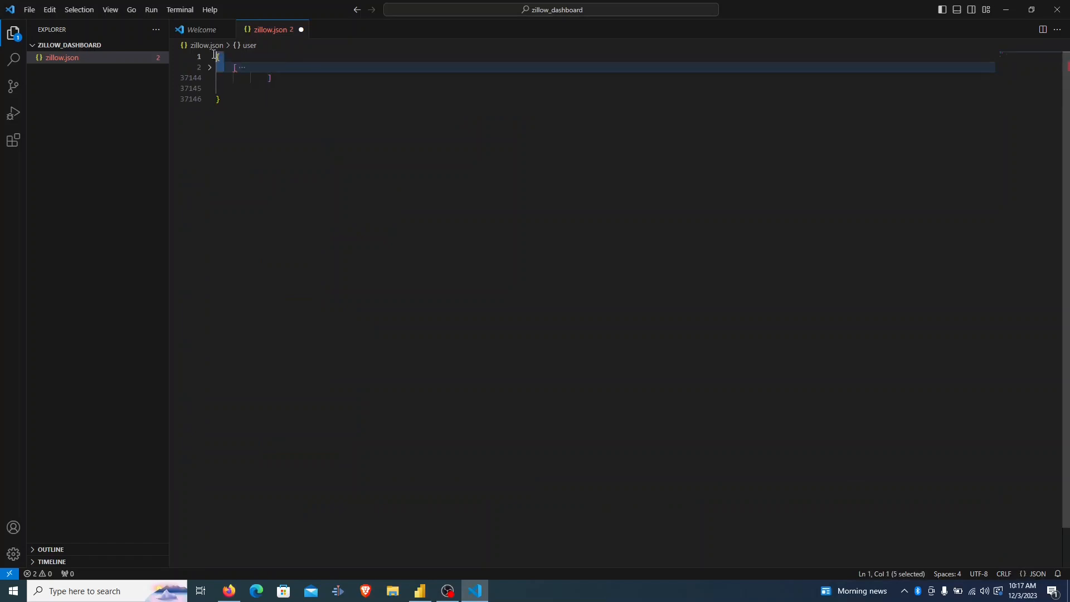
key("BackSpace")
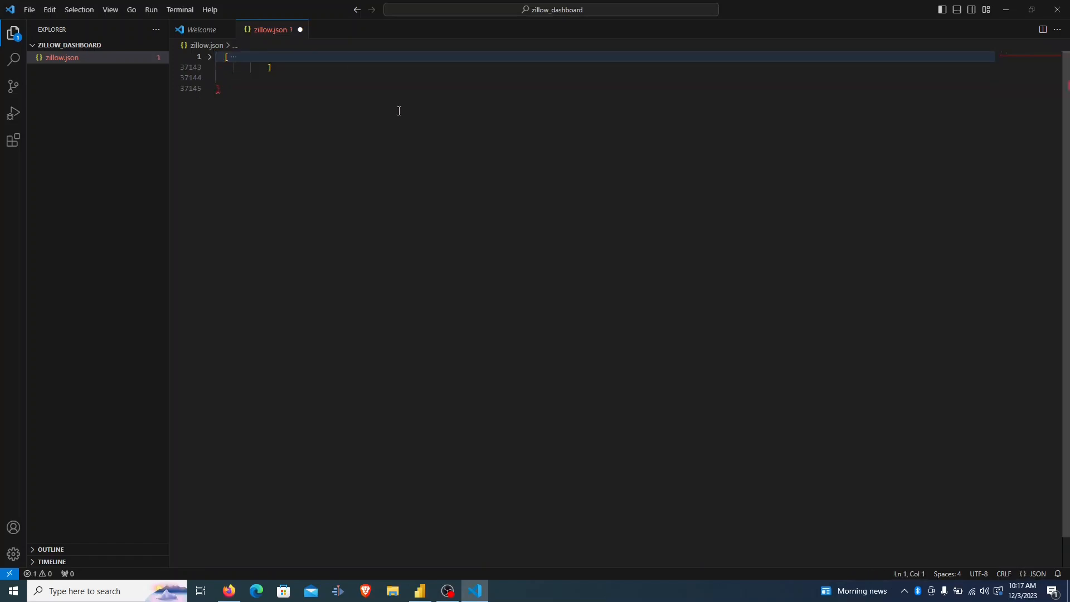
left_click_drag(244, 89, 215, 80)
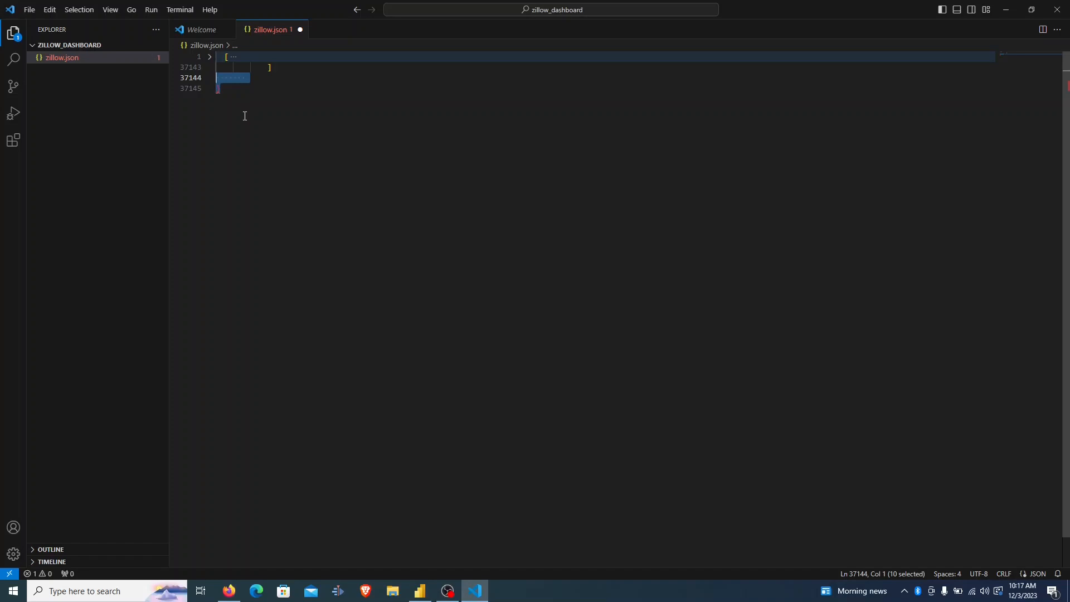
key("BackSpace")
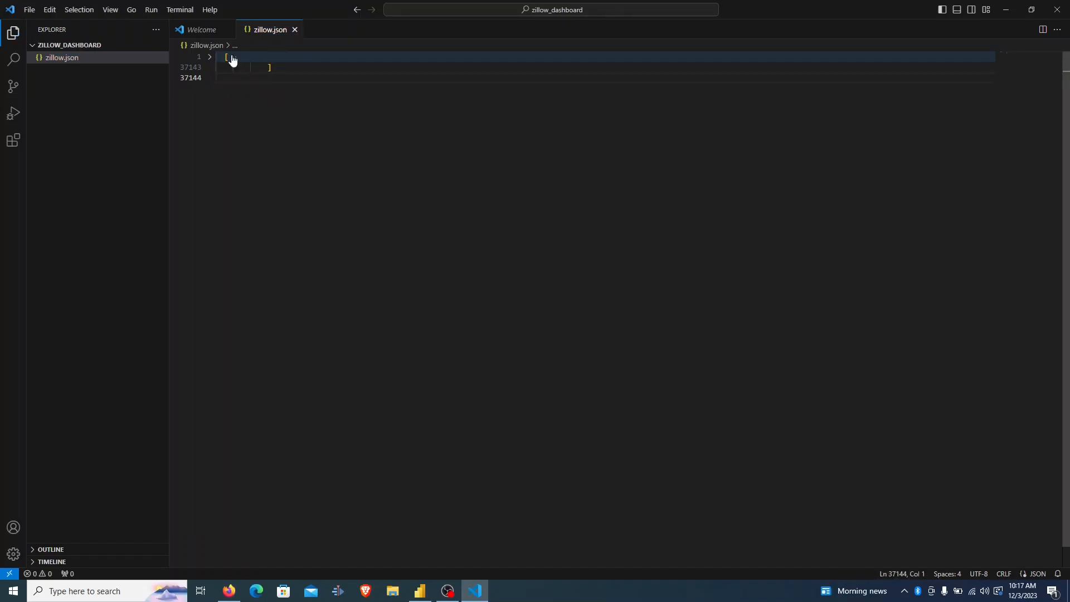
Format zillow.json, check the fields of the first listing record and save the file.
right_click(270, 84)
left_click(332, 114)
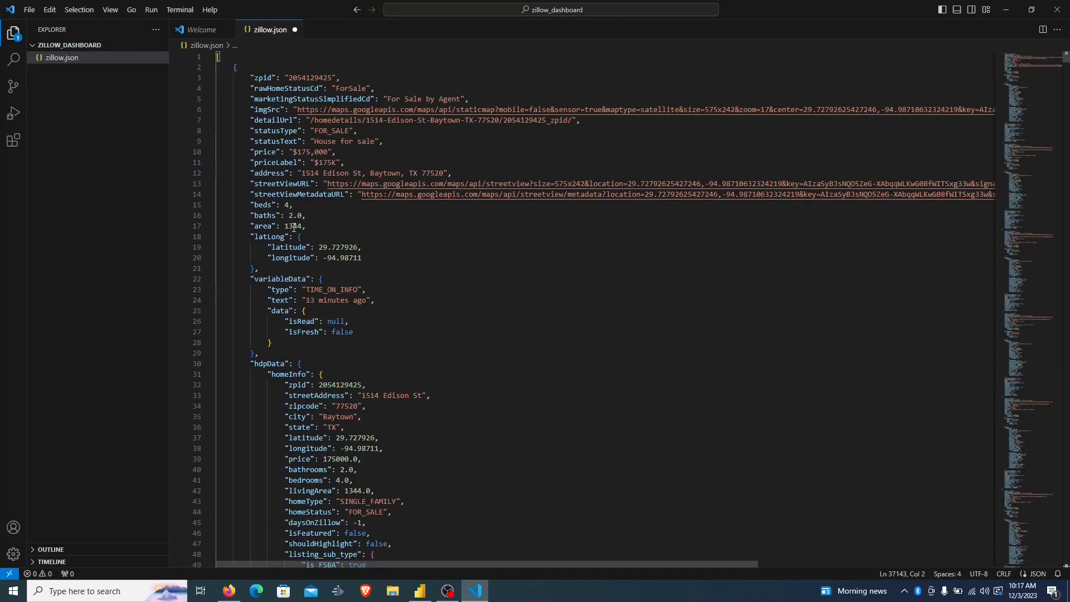
scroll(468, 358, "down", 10)
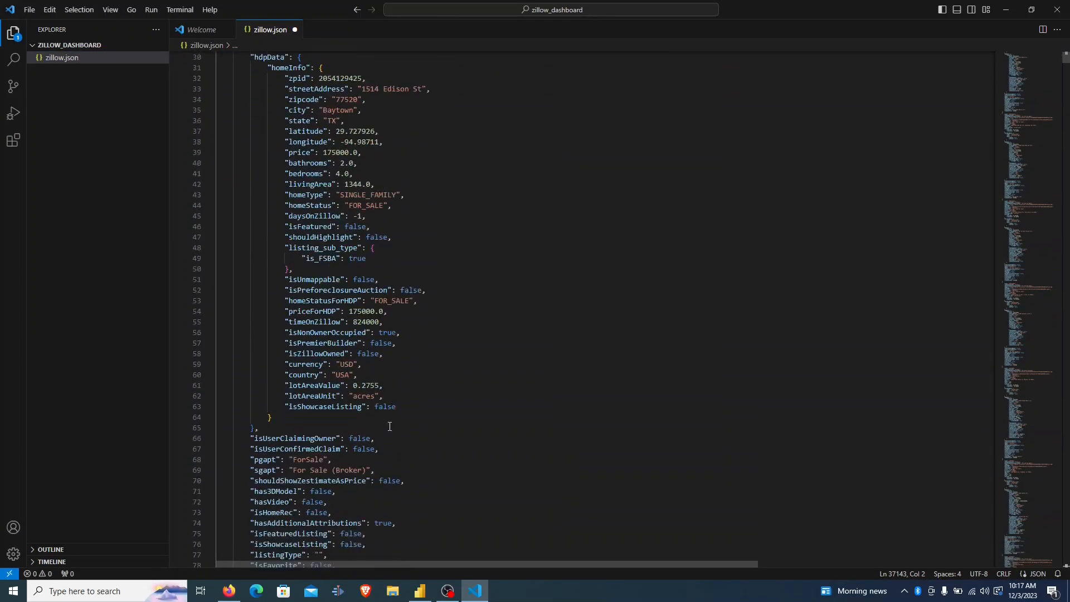
scroll(402, 418, "up", 7)
scroll(401, 418, "up", 3)
left_click(431, 289)
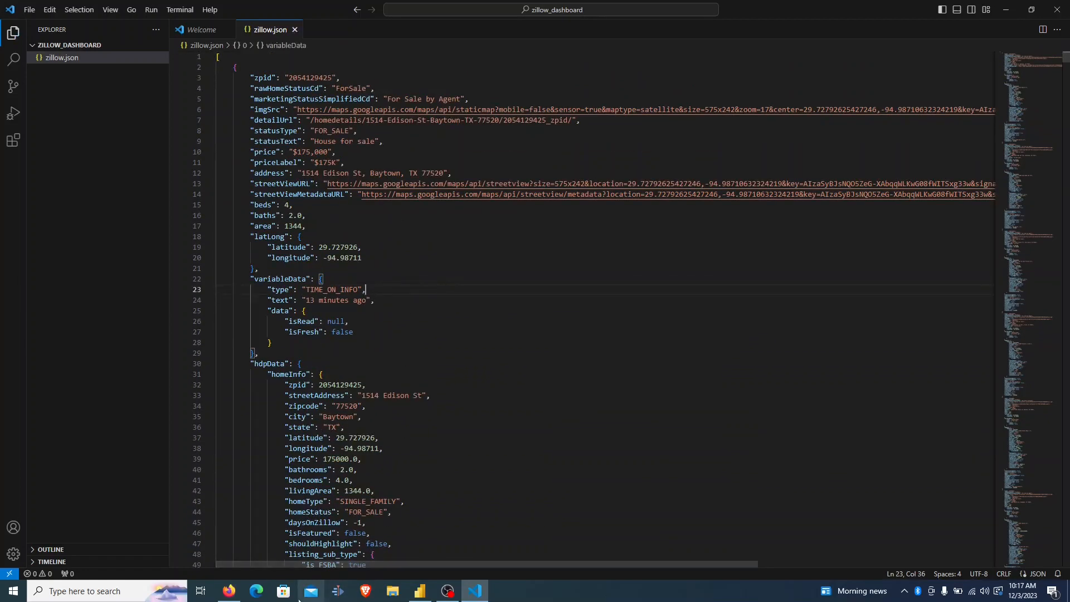
Switch to Firefox and change the Texas Zillow search from For Sale to For Rent.
left_click(229, 591)
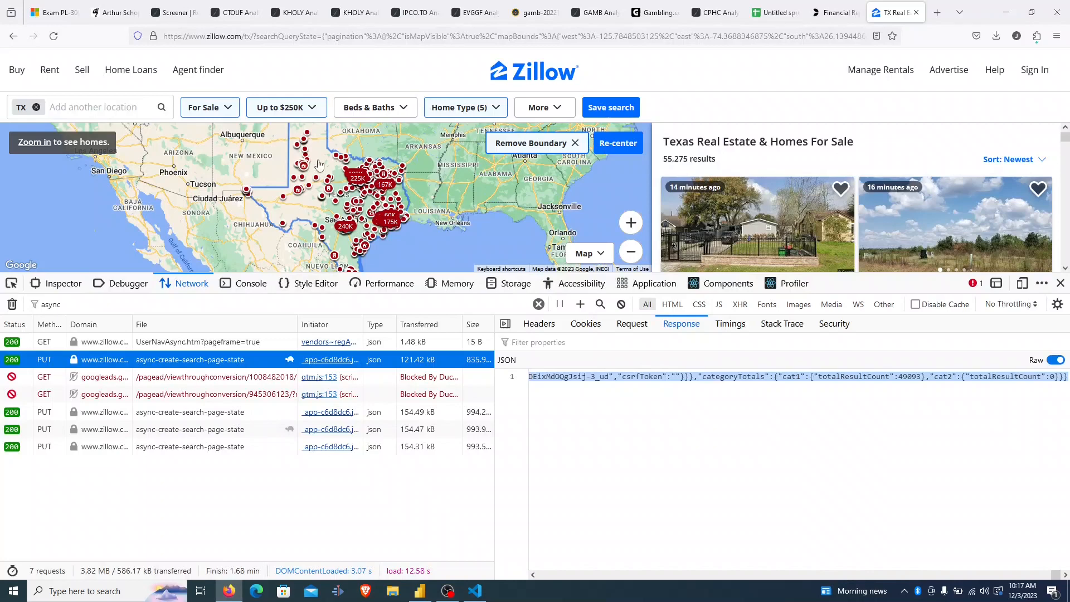
left_click(228, 107)
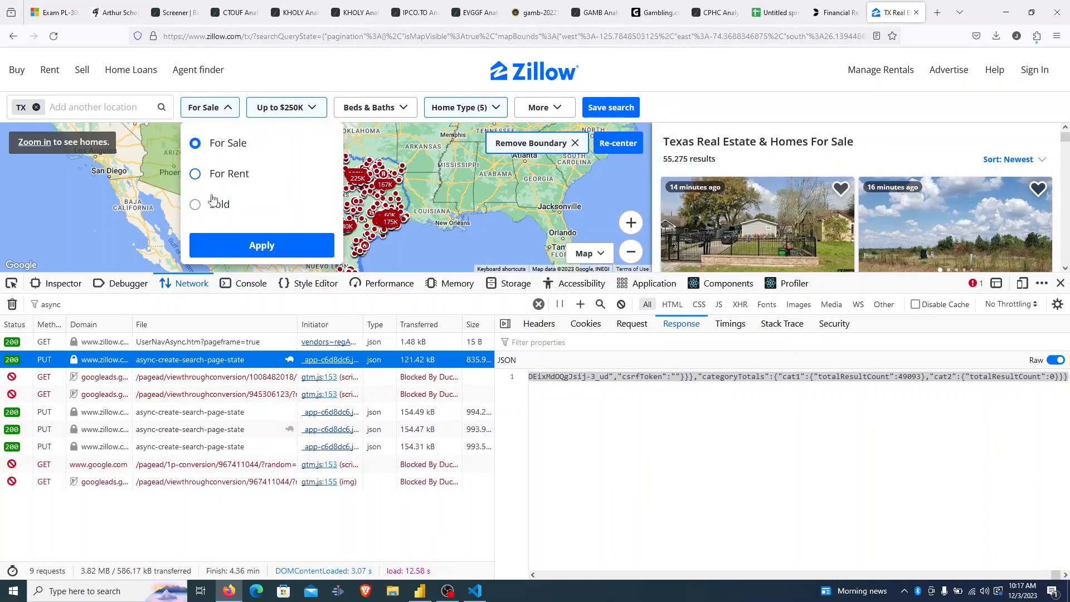
left_click(196, 175)
left_click(274, 251)
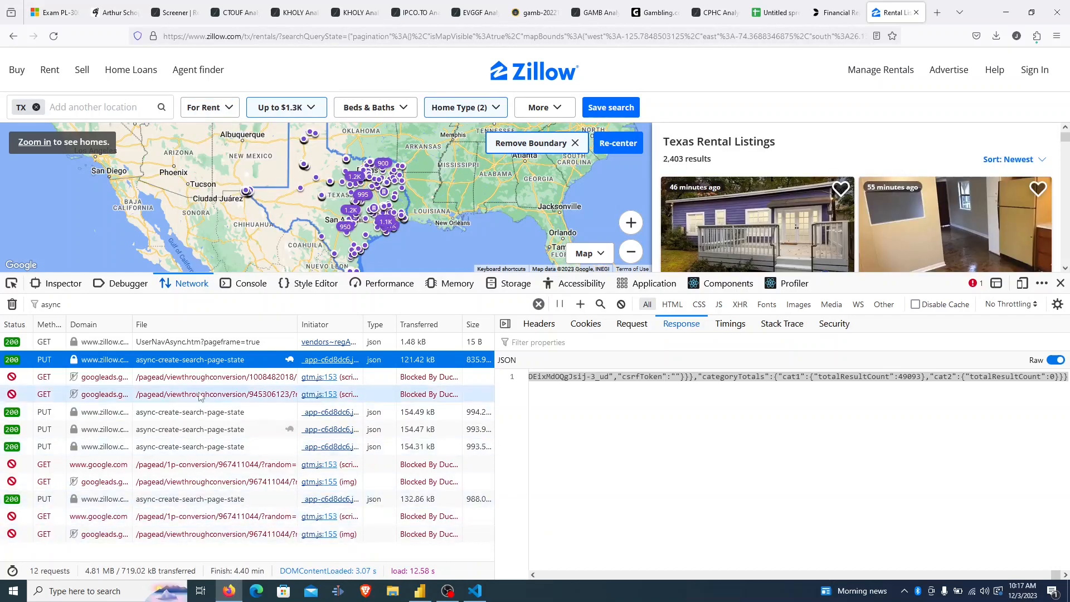
Open the newest async-create-search-page-state response as a JSON tree and examine its rental mapResults entries.
left_click(221, 503)
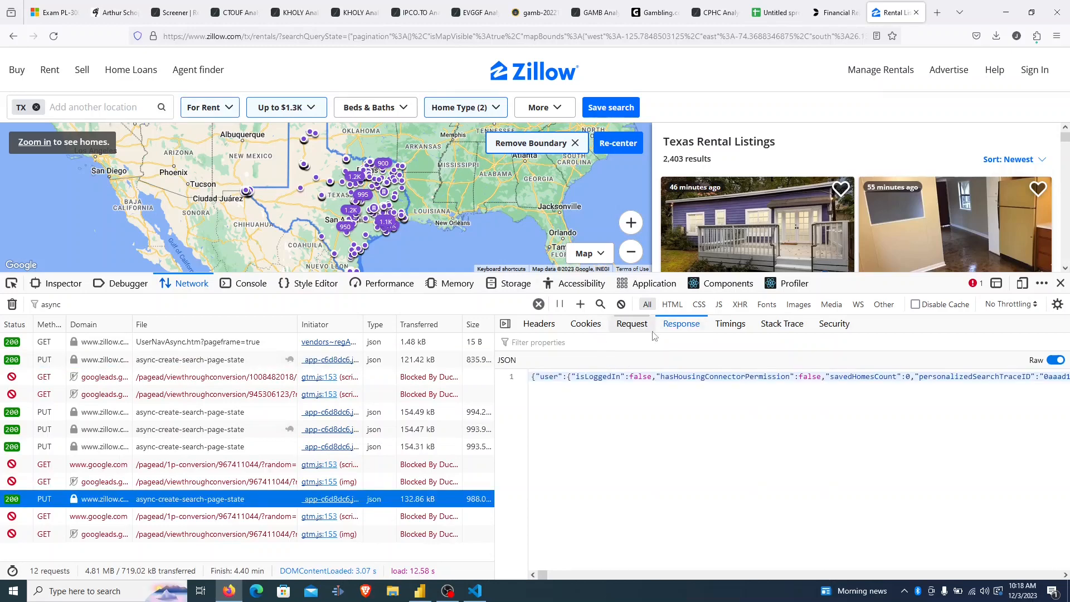
left_click(1055, 360)
scroll(630, 490, "down", 3)
scroll(558, 391, "up", 3)
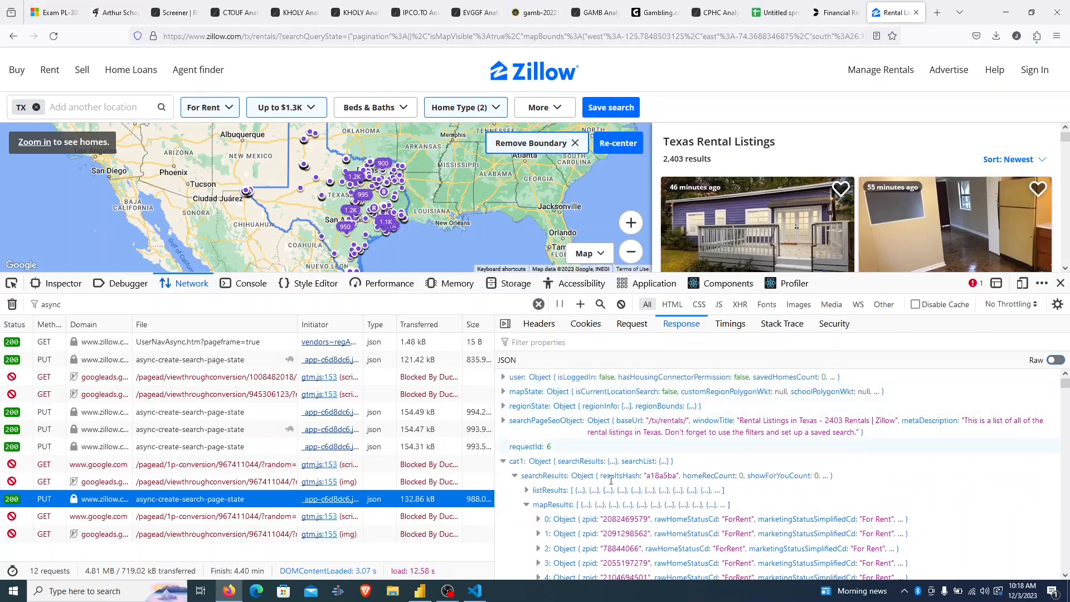
scroll(641, 473, "down", 3)
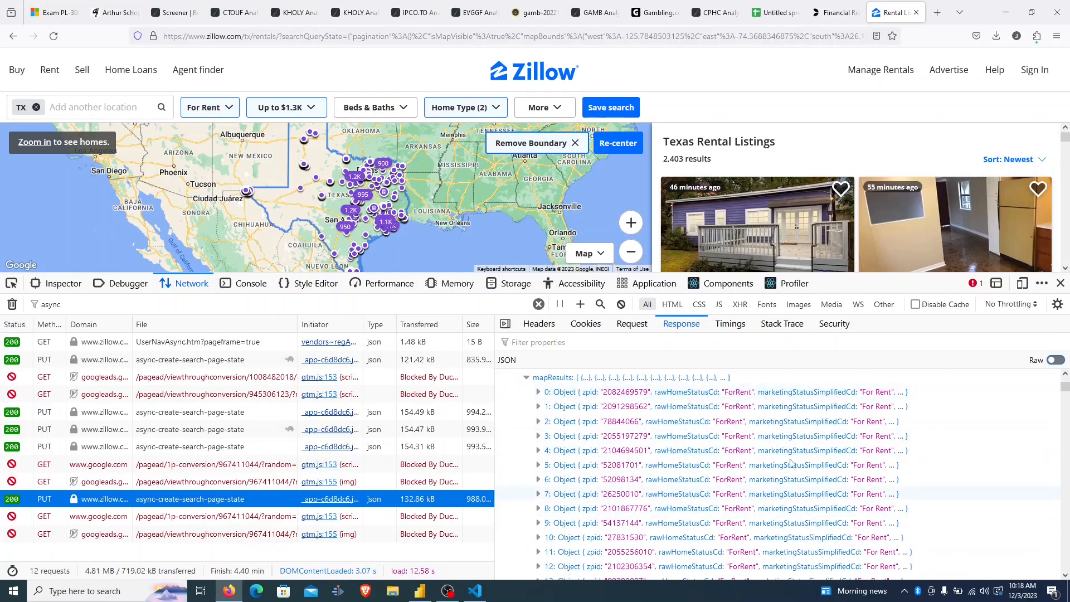
scroll(836, 474, "up", 2)
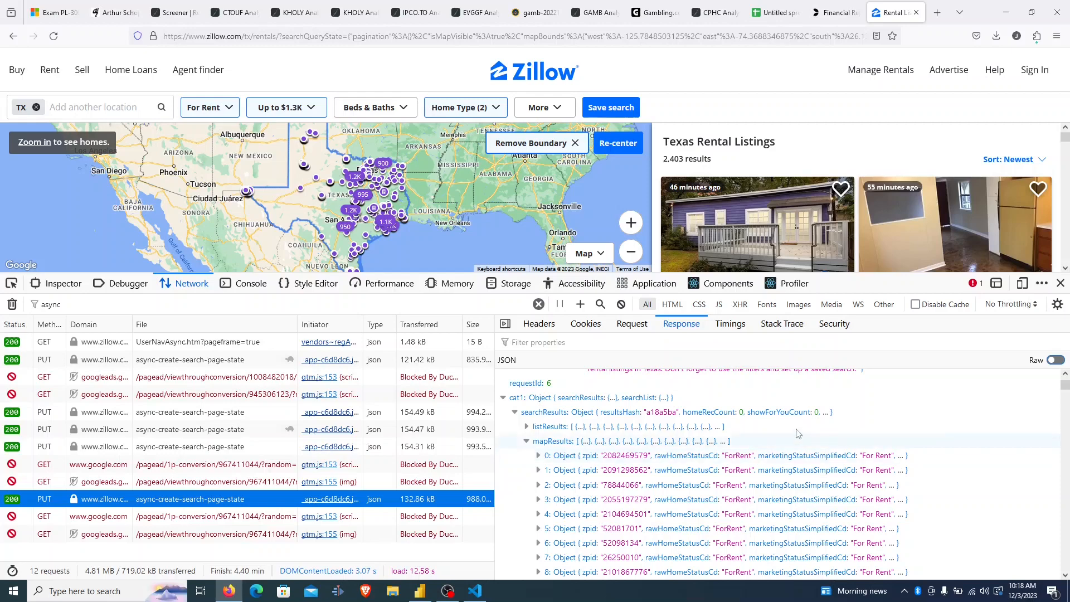
Show the rental search response as raw JSON and copy all of it.
left_click(1057, 360)
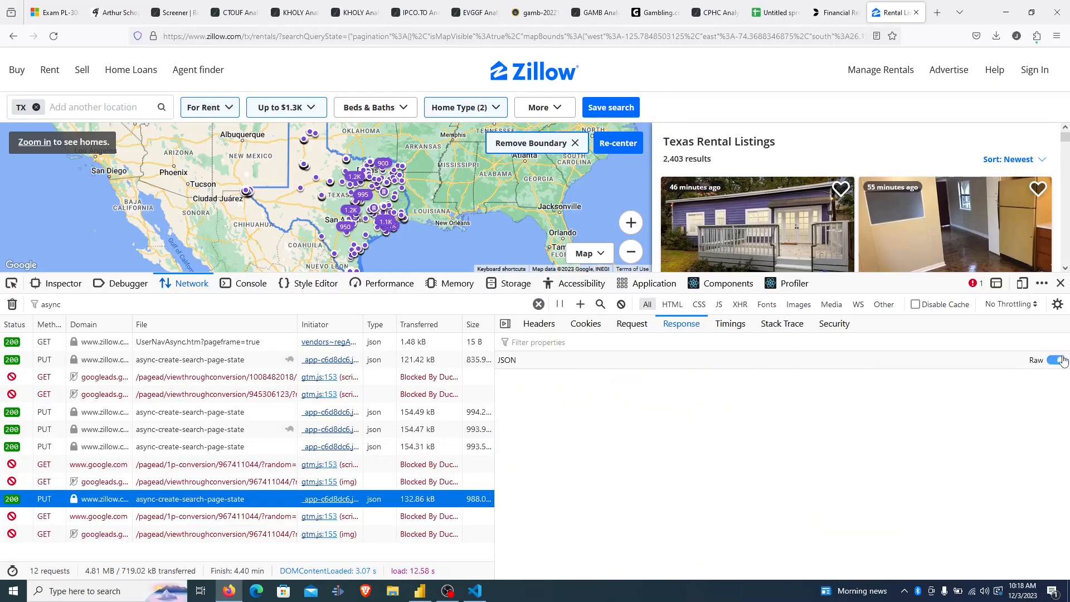
left_click(666, 389)
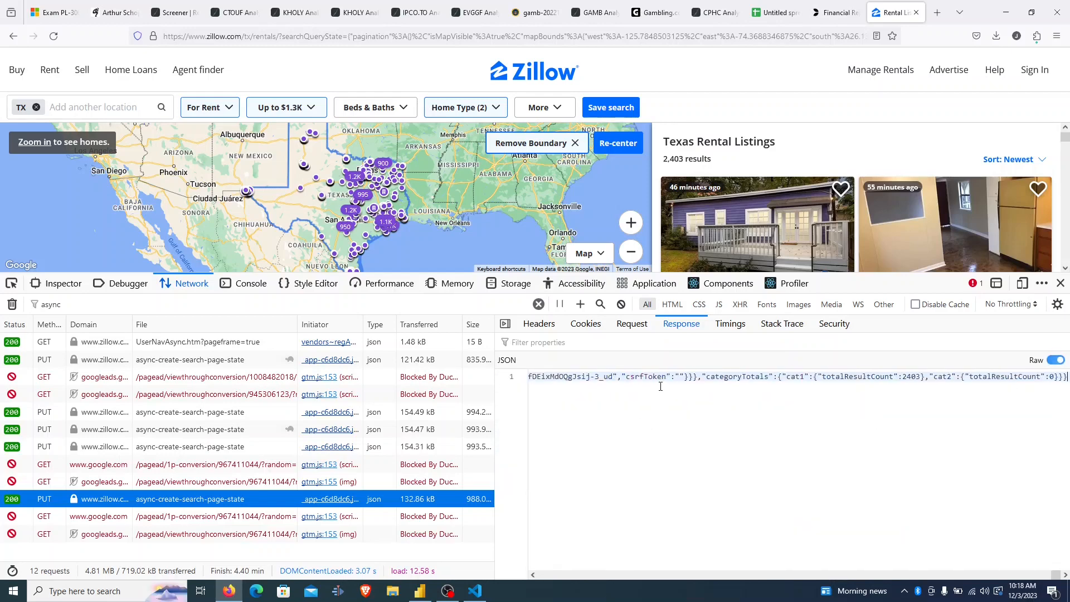
key("ctrl+a")
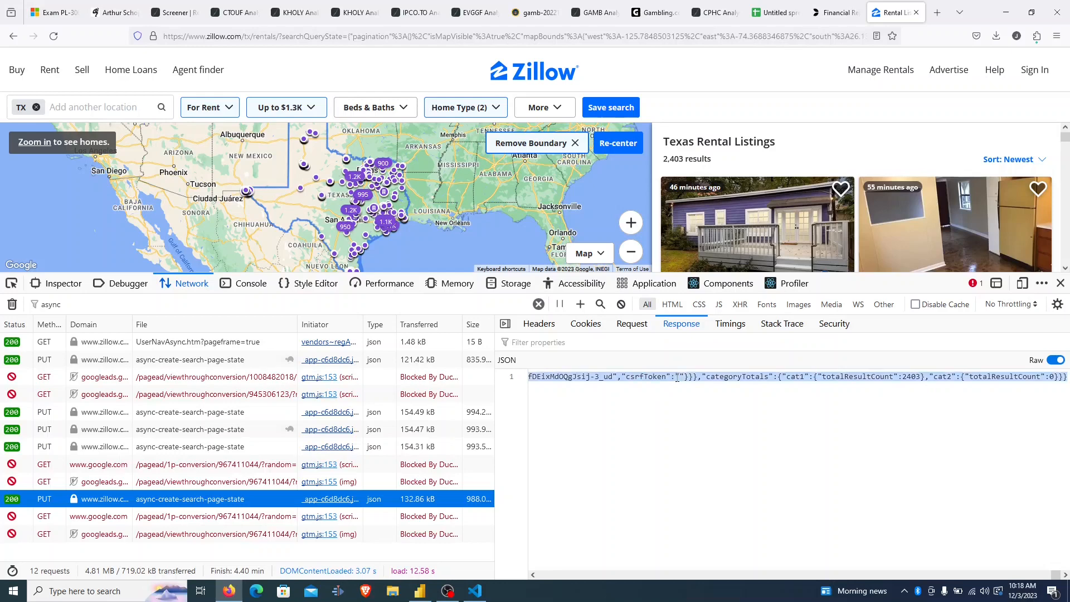
Switch to Visual Studio Code, fold the existing listings array, paste the rental response below it in zillow.json and format the document.
left_click(474, 591)
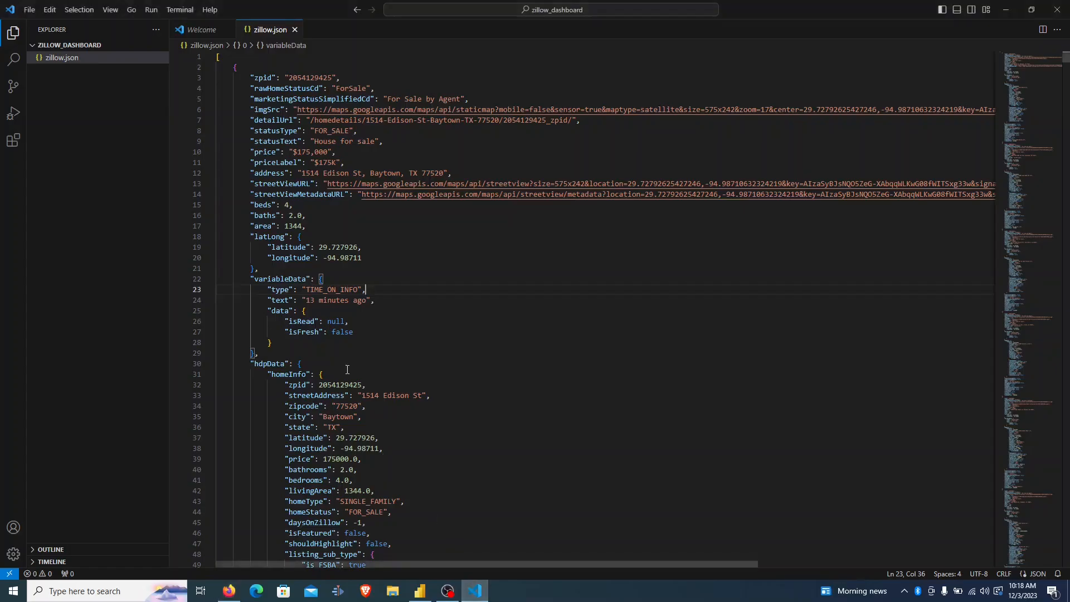
left_click(210, 57)
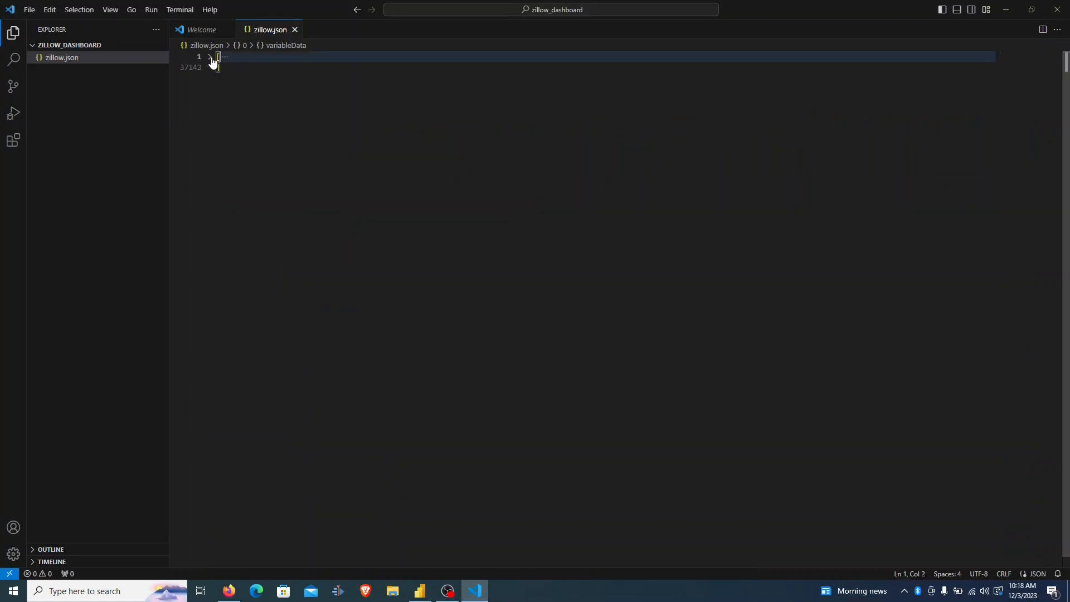
left_click(249, 83)
key("Return")
key("Return")
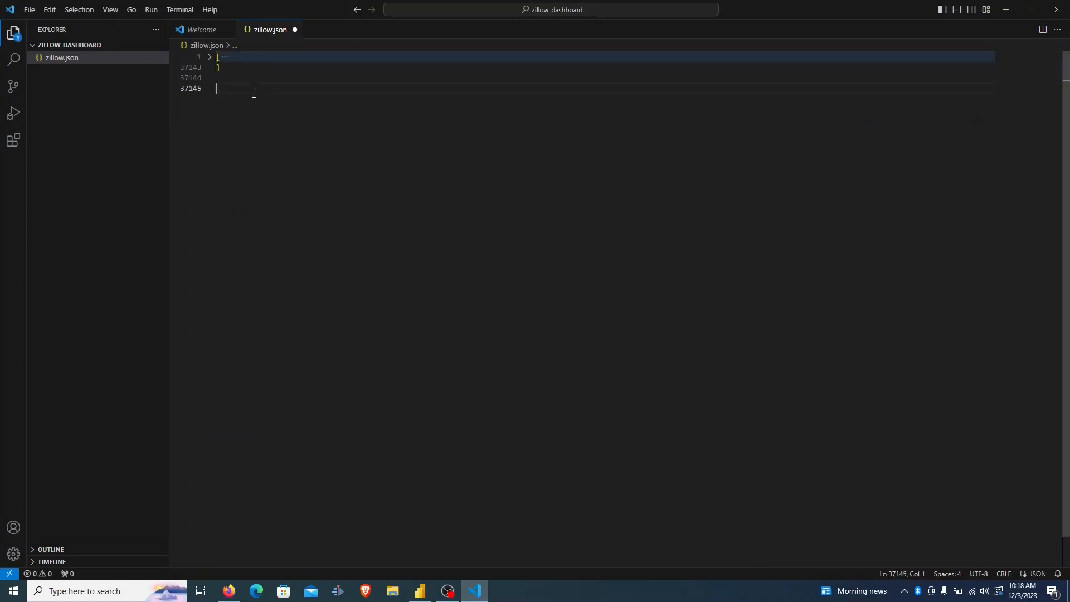
key("ctrl+v")
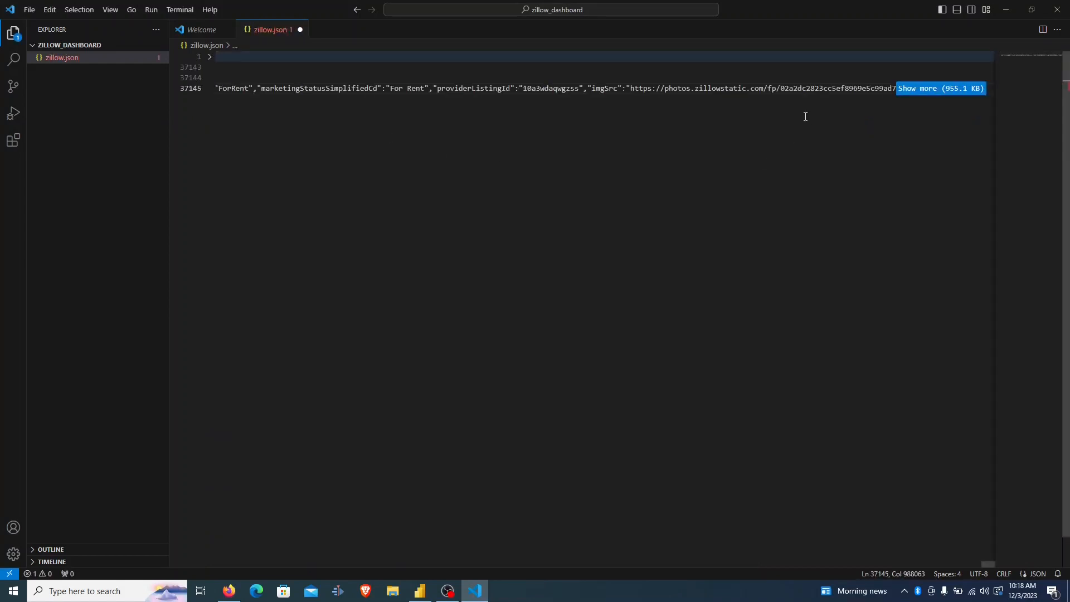
right_click(777, 87)
left_click(840, 111)
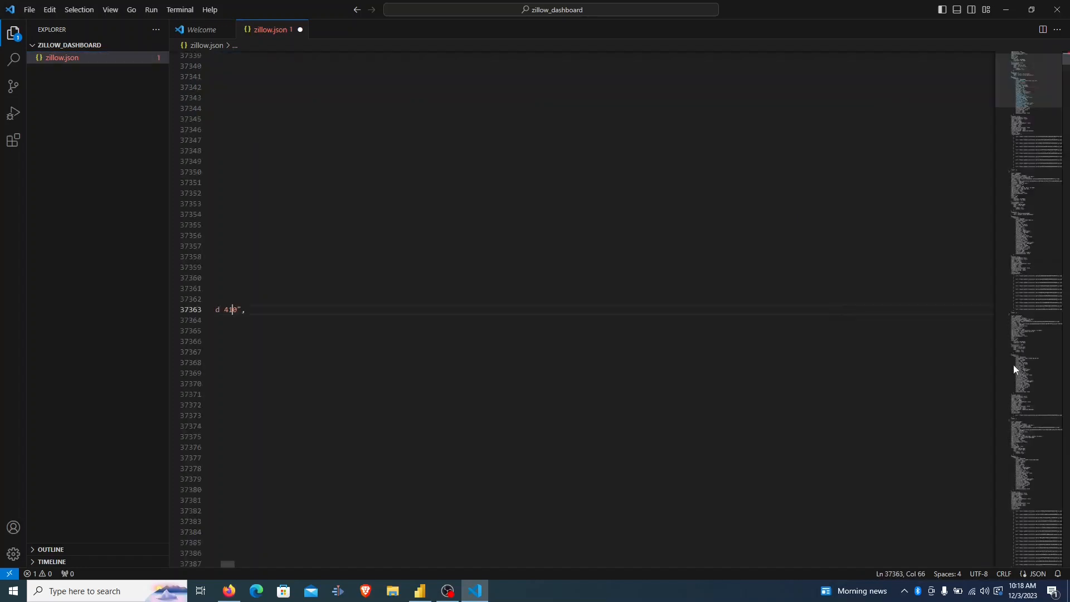
Go to the start of the pasted rental response and fold its listResults array under cat1 searchResults.
left_click_drag(228, 567, 140, 560)
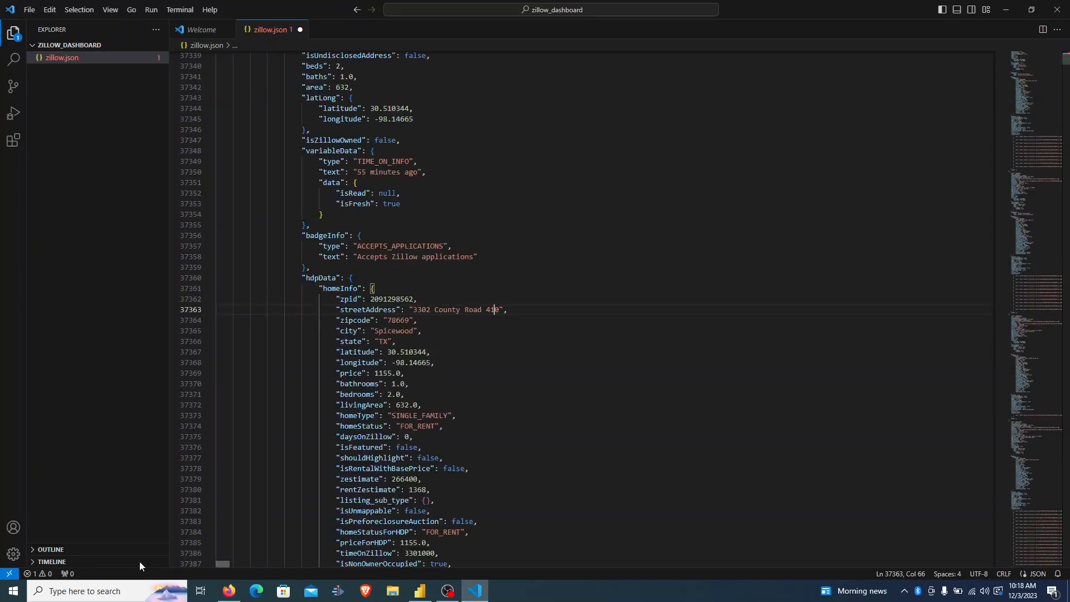
scroll(251, 418, "up", 2)
scroll(450, 332, "up", 10)
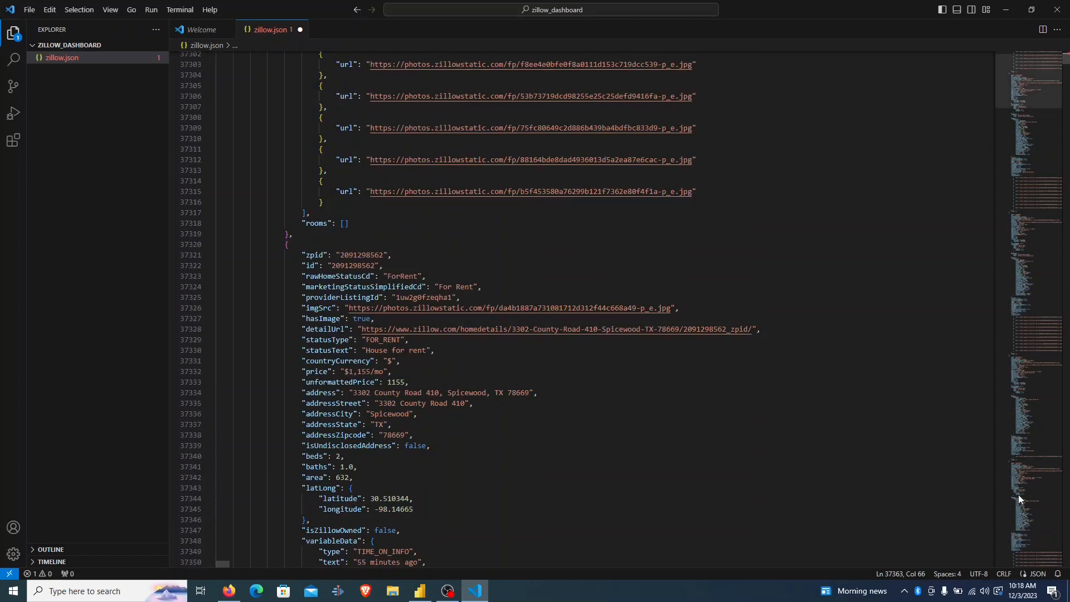
left_click(1019, 488)
left_click_drag(1054, 98, 1039, 62)
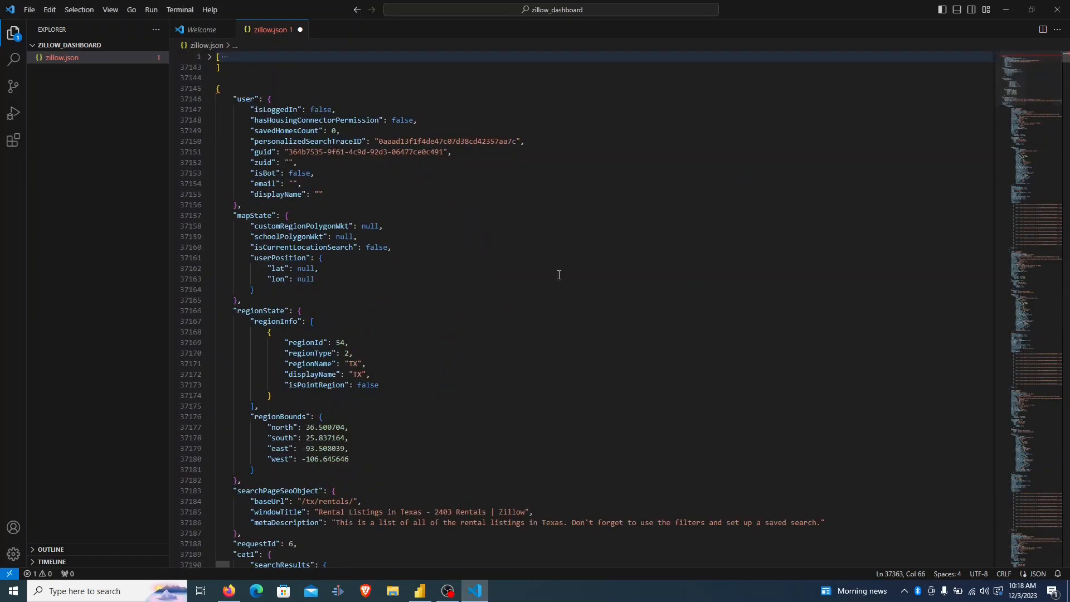
scroll(617, 239, "down", 9)
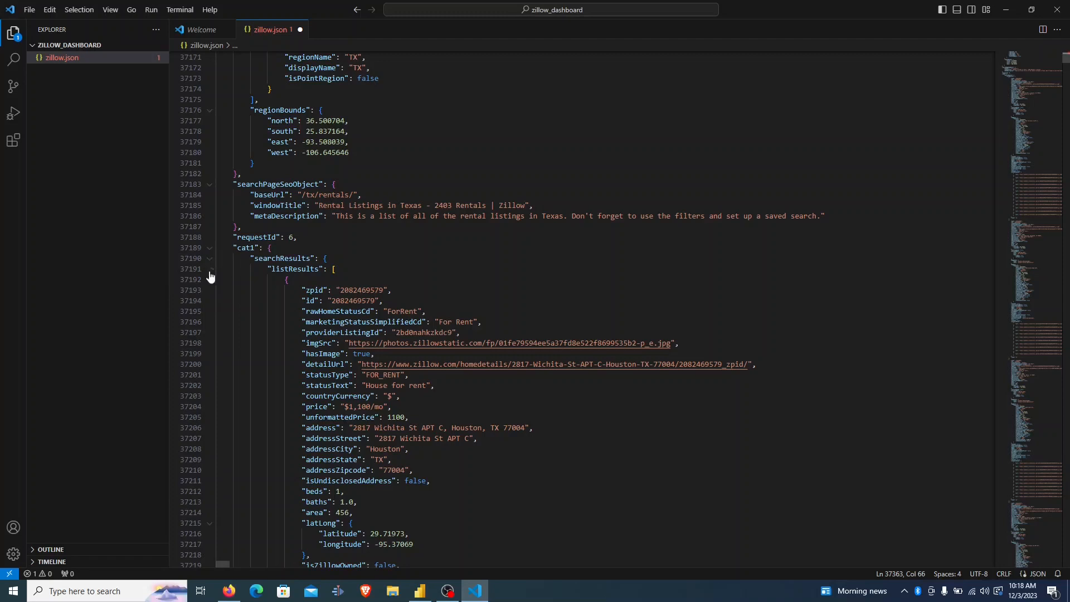
left_click(210, 269)
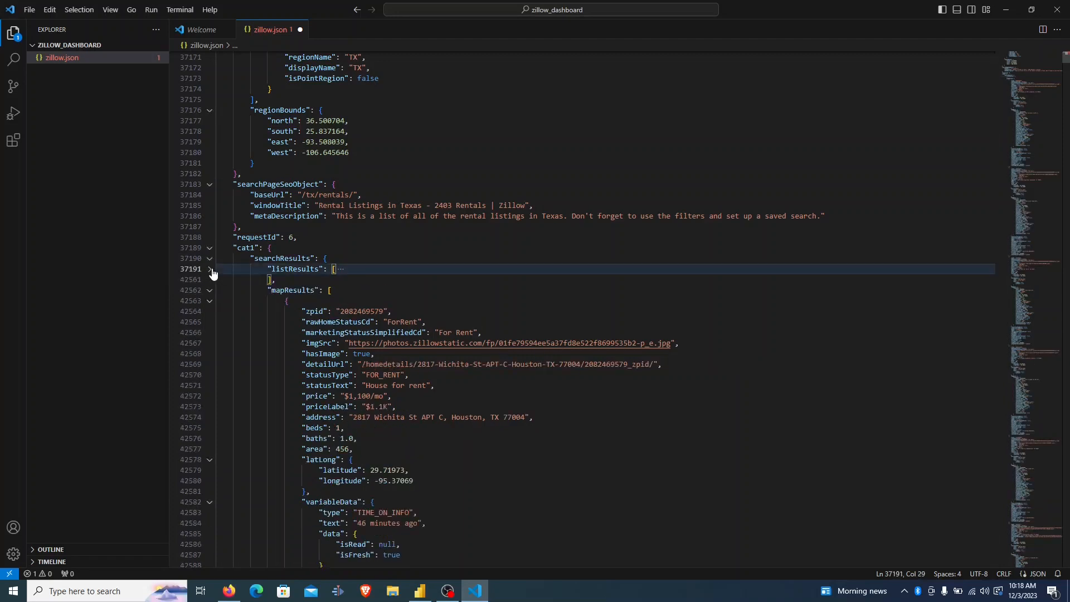
left_click(210, 269)
left_click(210, 269)
scroll(240, 290, "down", 3)
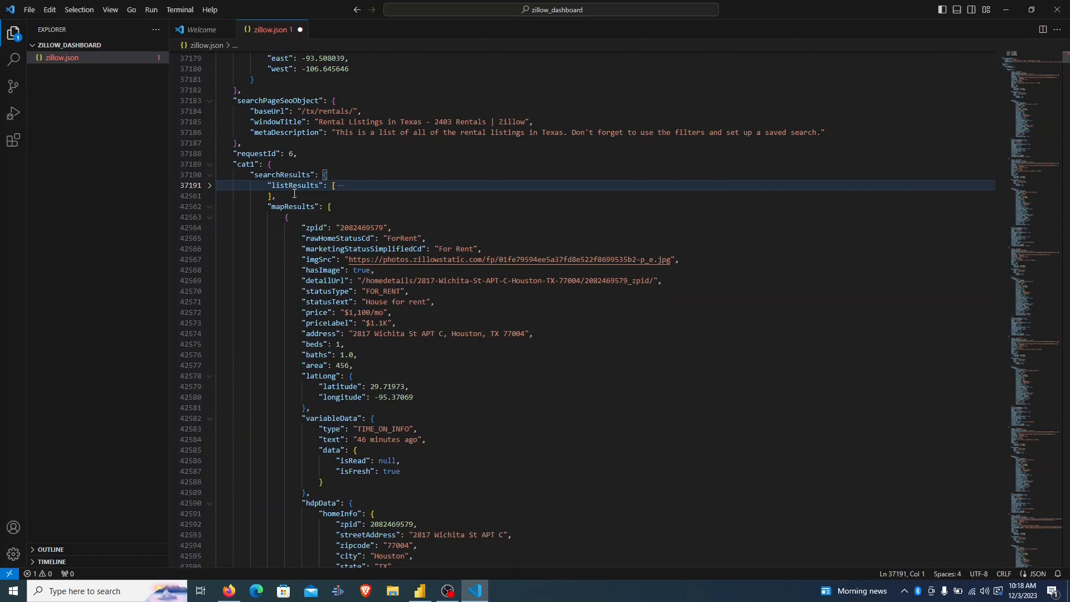
Delete everything in the pasted rental response that precedes the mapResults array, including the mapResults key itself.
left_click_drag(296, 197, 202, 91)
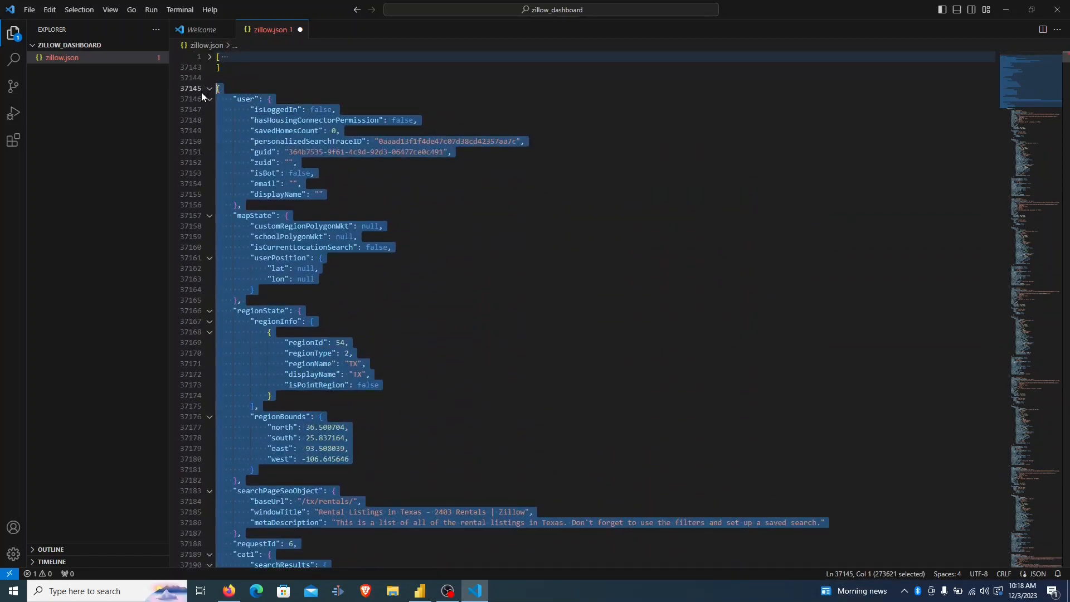
key("BackSpace")
left_click_drag(323, 100, 268, 99)
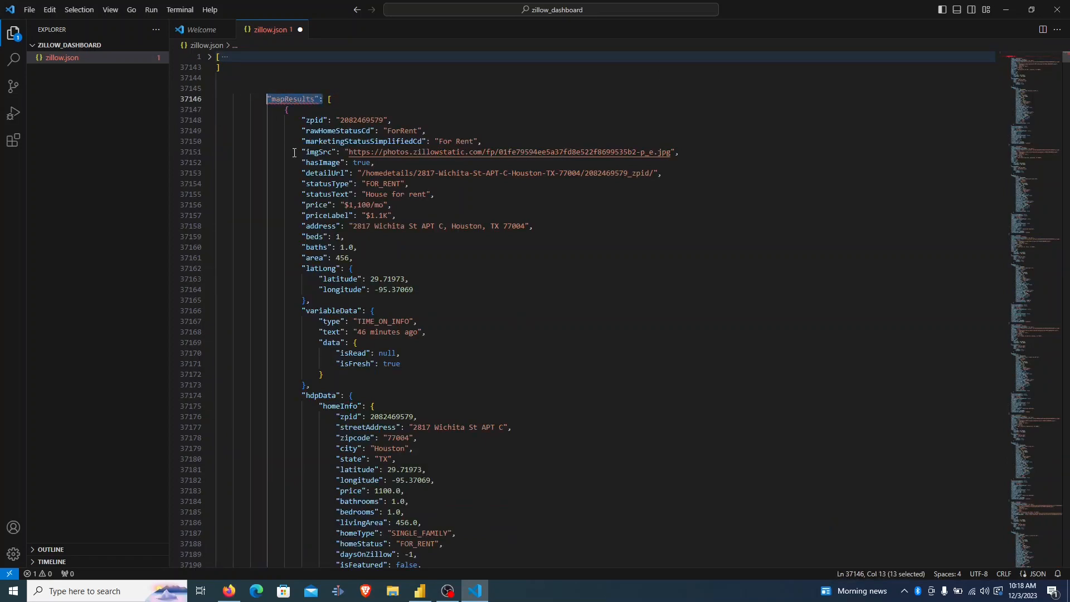
key("BackSpace")
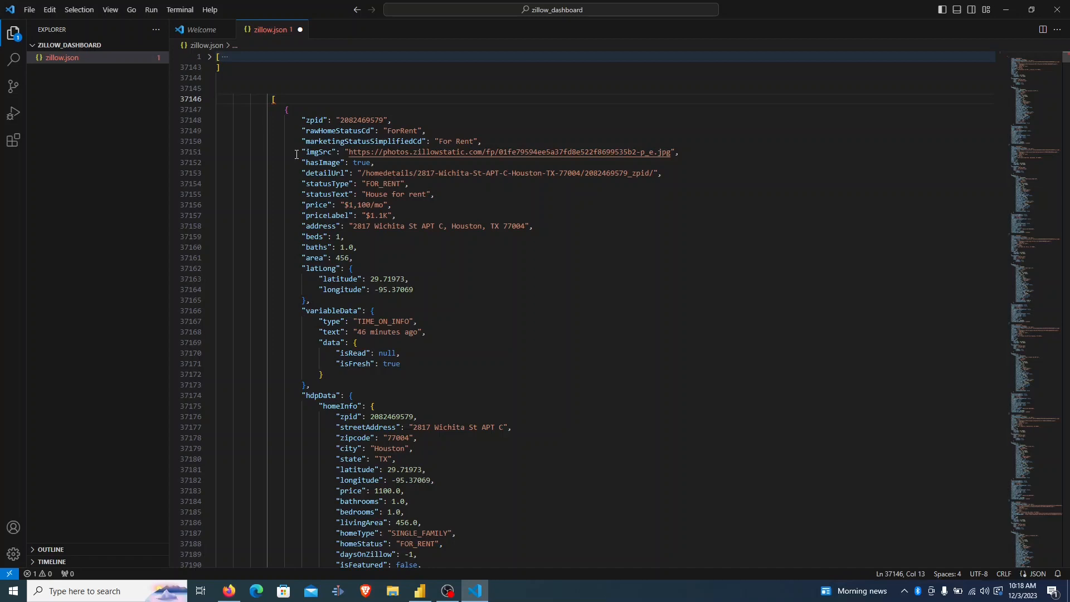
Fold the rental array and delete the trailing comma and all remaining response data after its closing bracket.
left_click(211, 100)
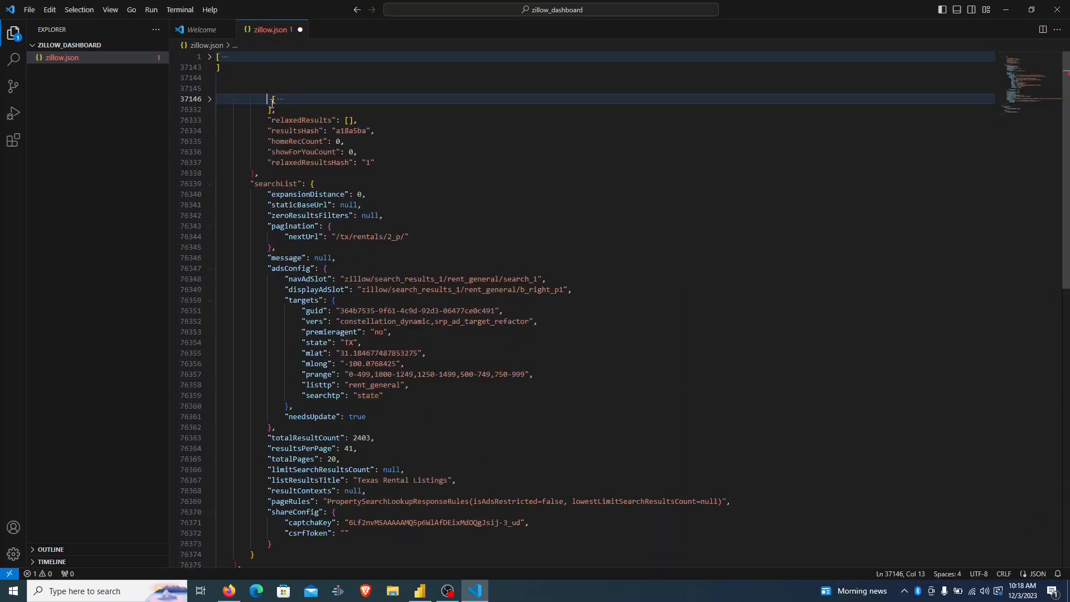
left_click_drag(270, 111, 265, 375)
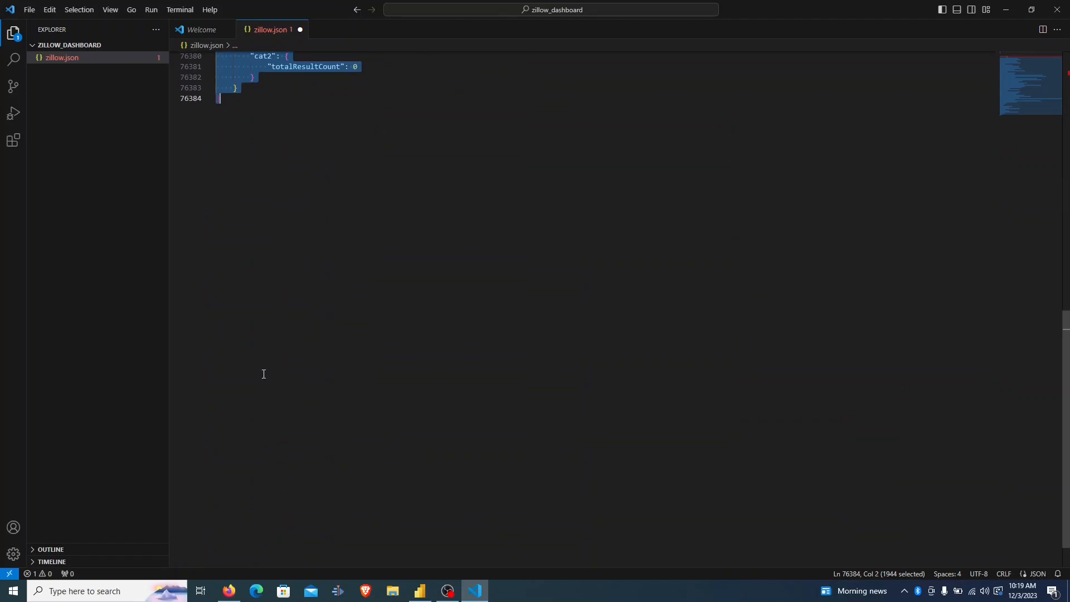
key("BackSpace")
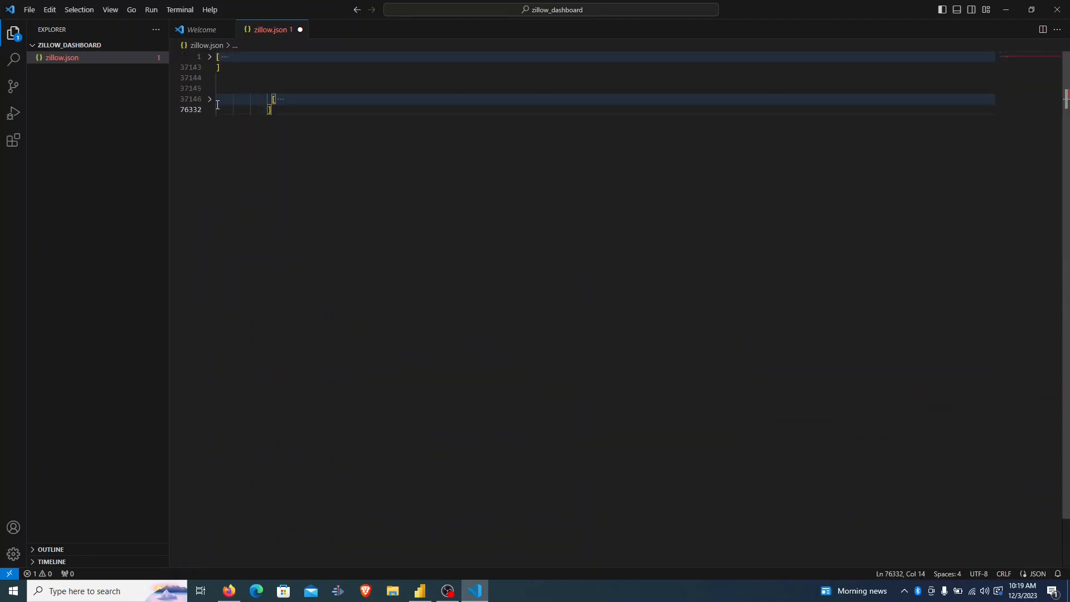
Cut all rental listing objects out of their array and delete the empty brackets left below the for-sale array.
left_click(210, 101)
left_click_drag(283, 109, 275, 177)
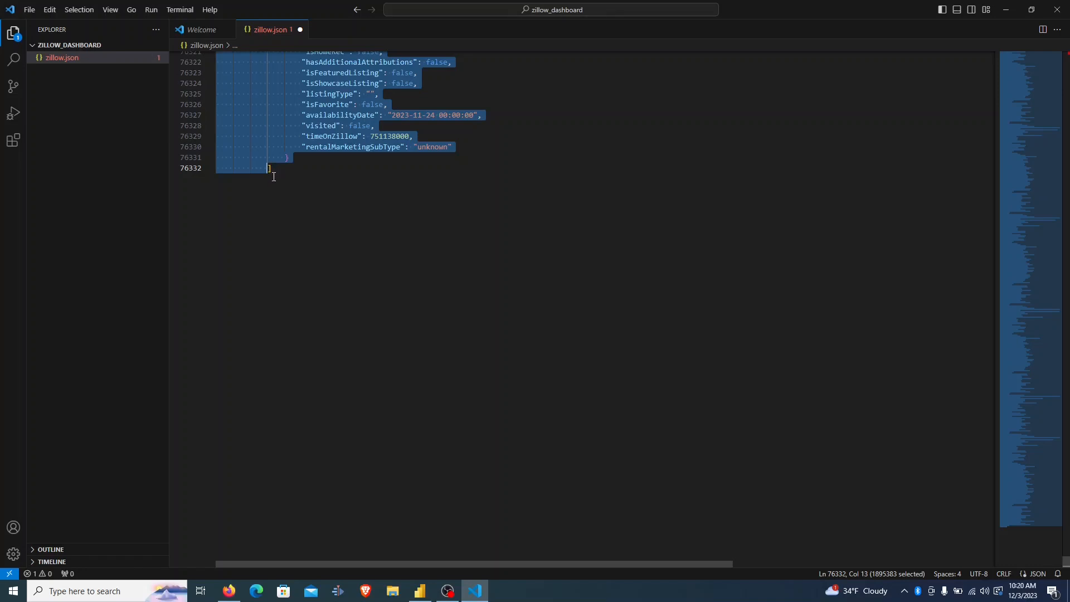
key("BackSpace")
left_click_drag(291, 110, 218, 88)
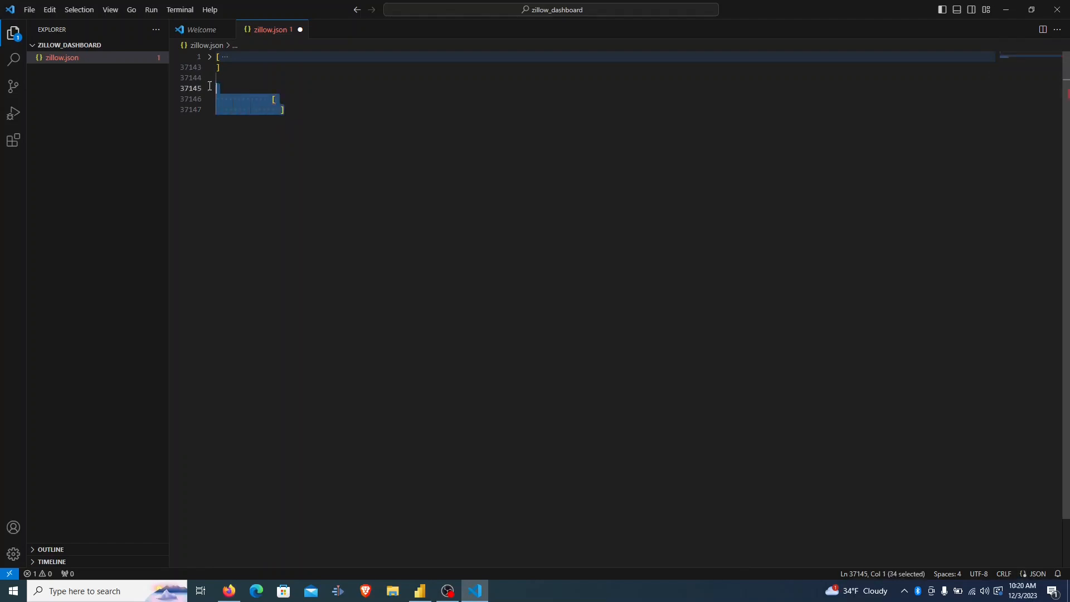
key("BackSpace")
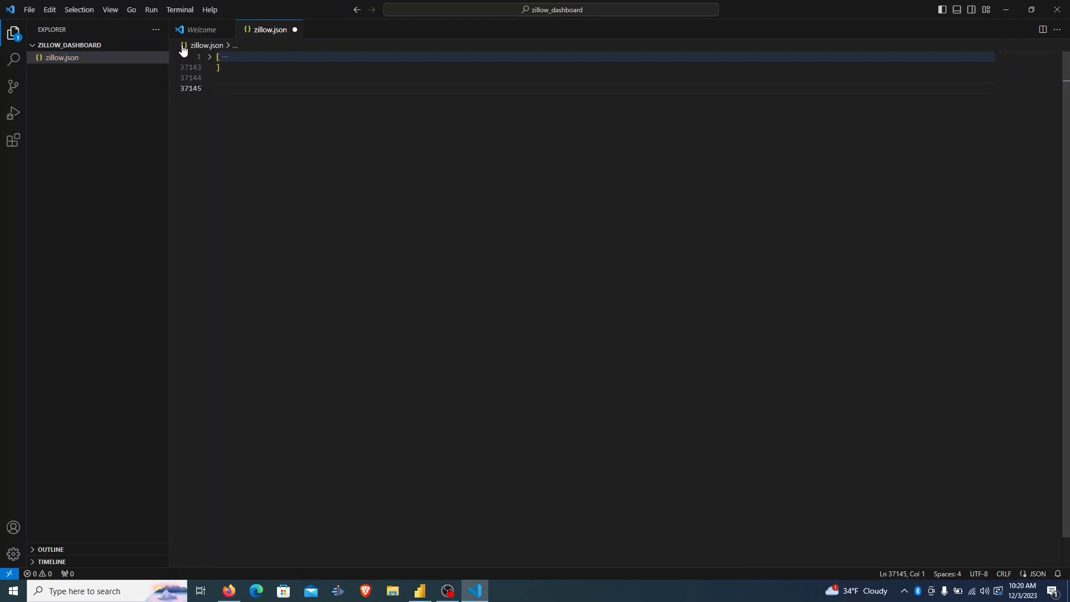
Unfold the for-sale array and paste the rental listings at its start, with a comma before the first for-sale entry.
left_click(210, 57)
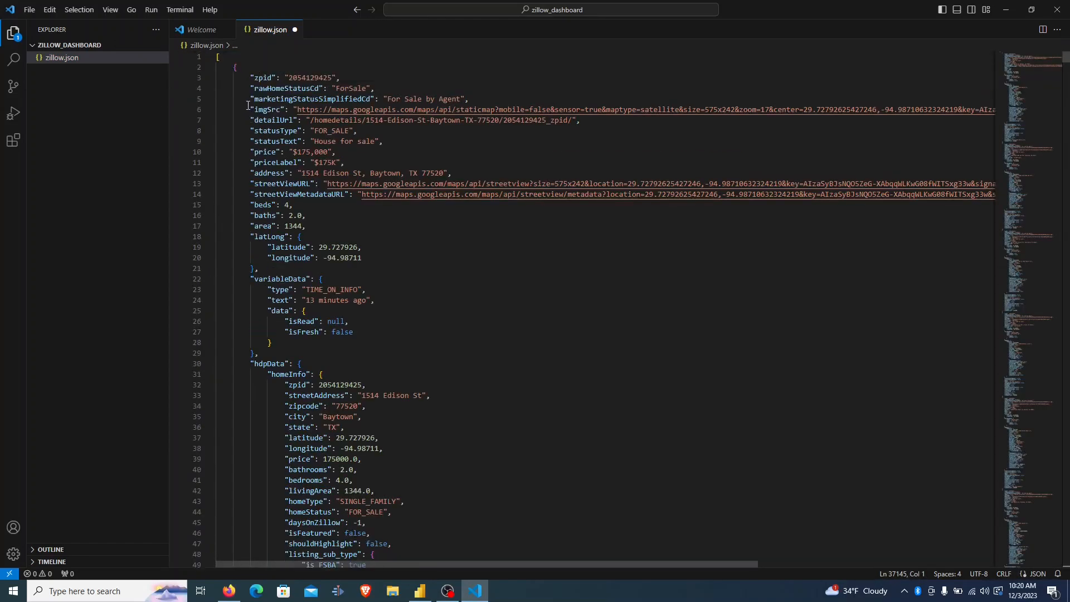
left_click(219, 58)
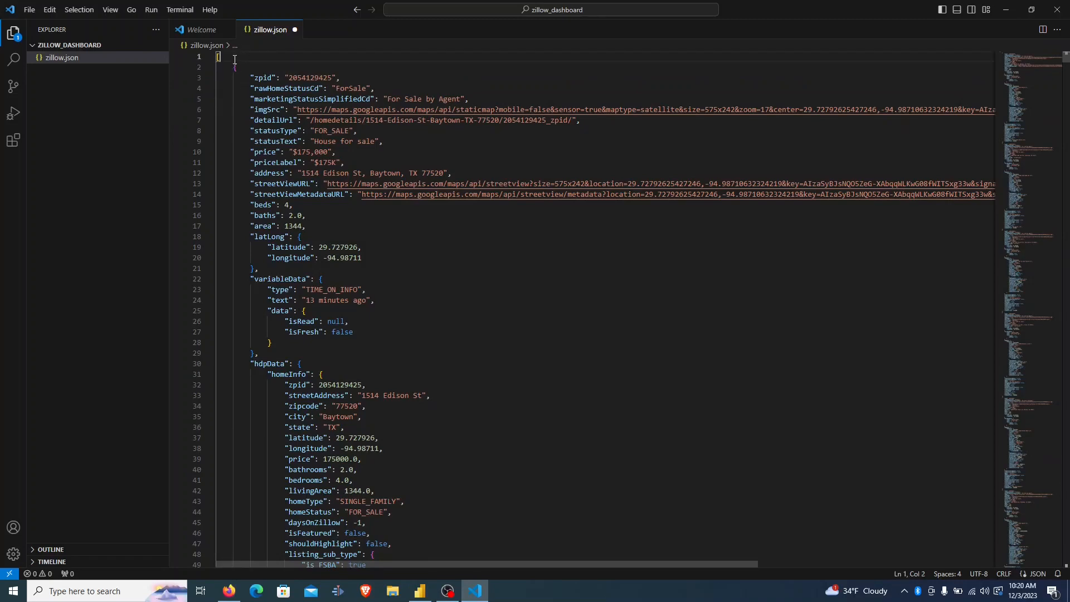
key("ctrl+v")
left_click(227, 430)
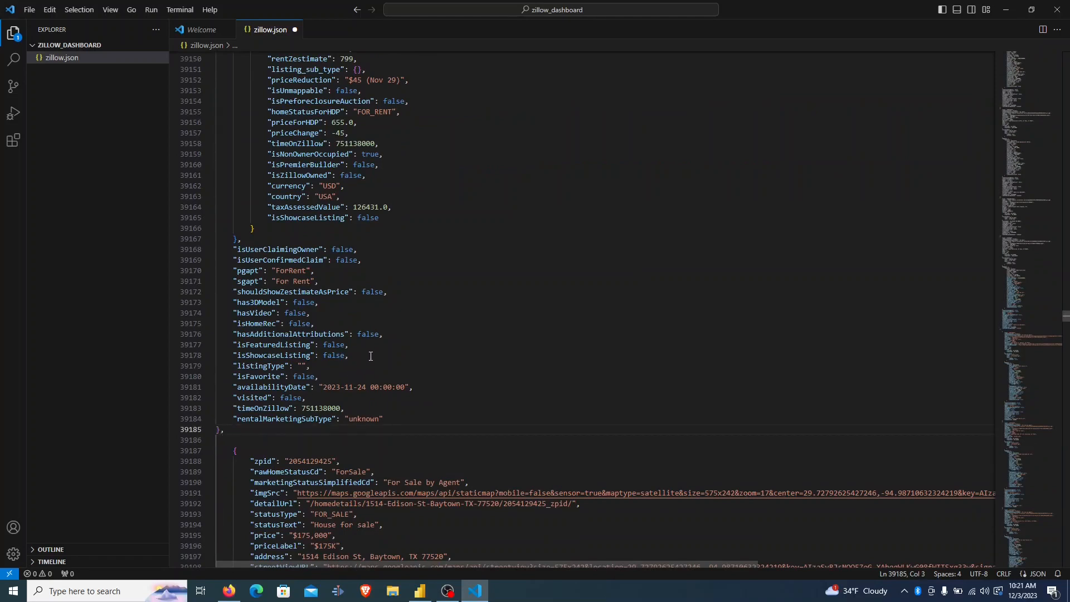
Format the merged zillow.json document and save it.
right_click(431, 212)
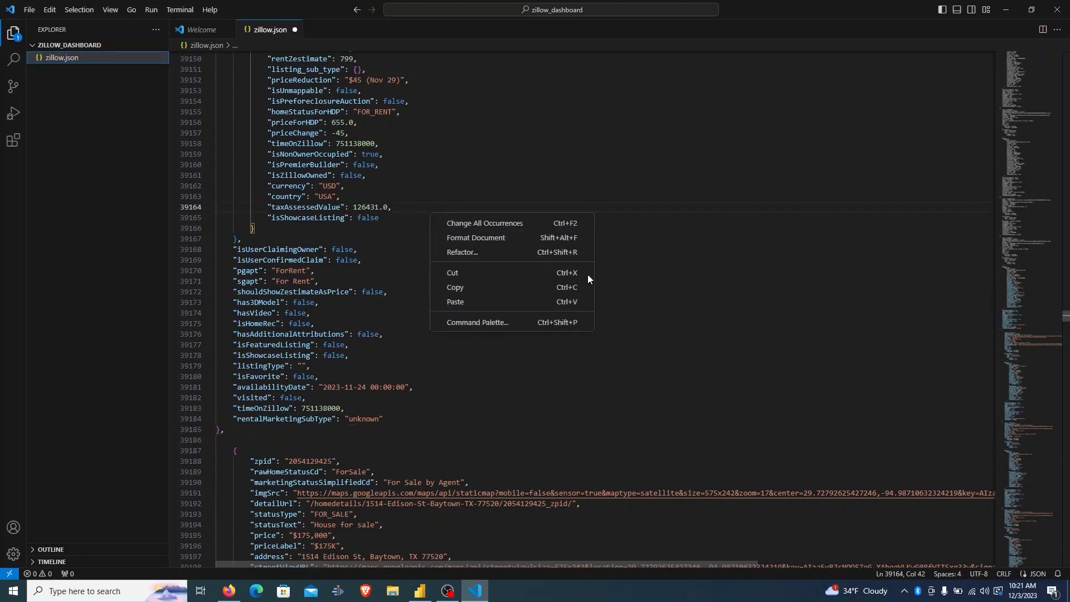
left_click(503, 241)
key("ctrl+s")
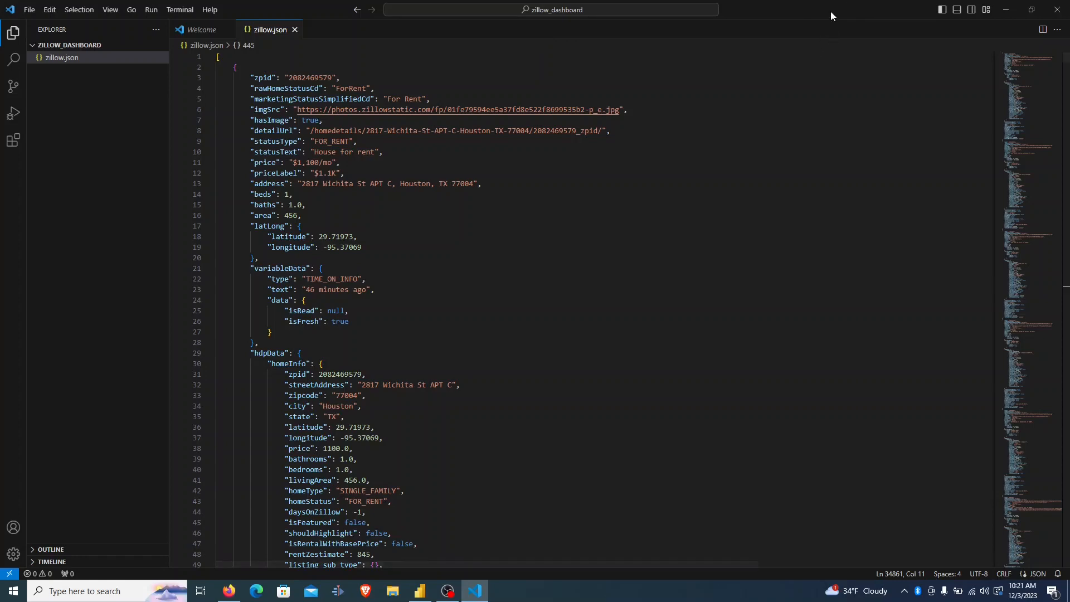
Move the Visual Studio Code window aside and switch to a new Power BI Desktop report.
left_click_drag(836, 9, 1, 168)
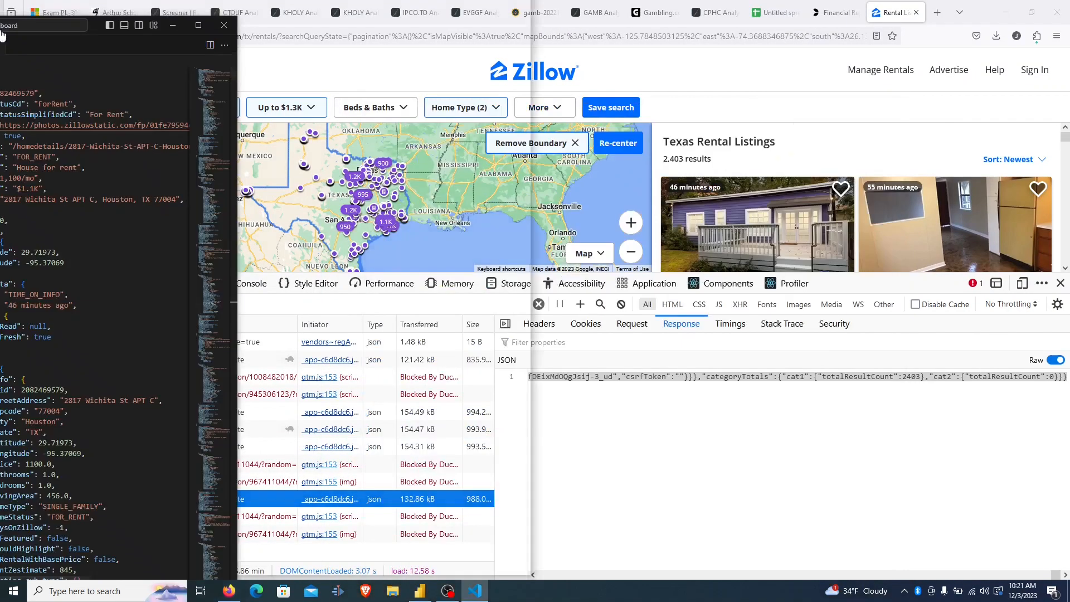
left_click(420, 598)
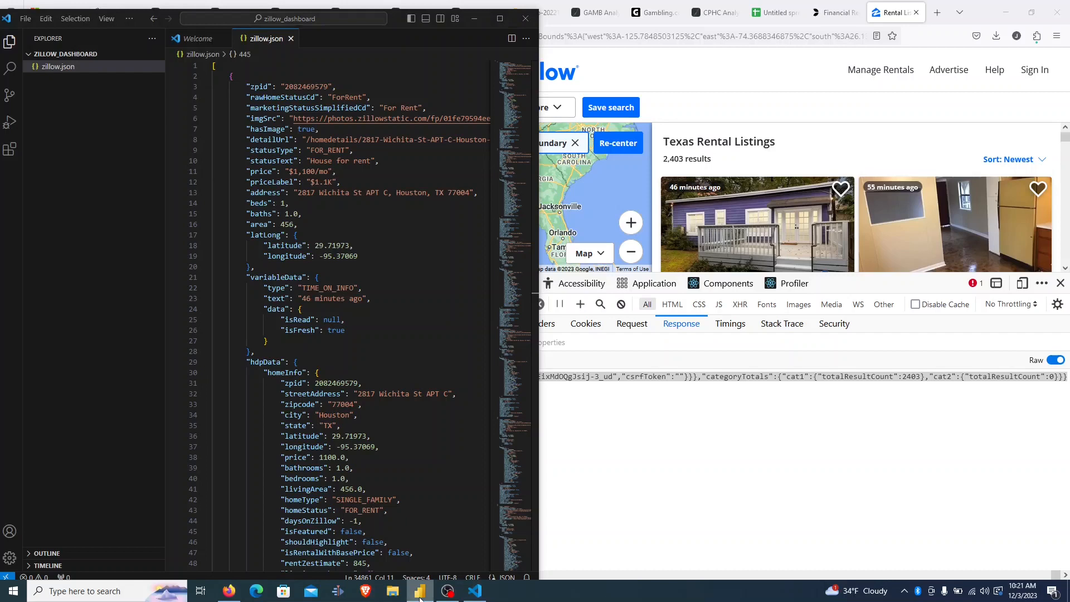
right_click(419, 598)
left_click(415, 533)
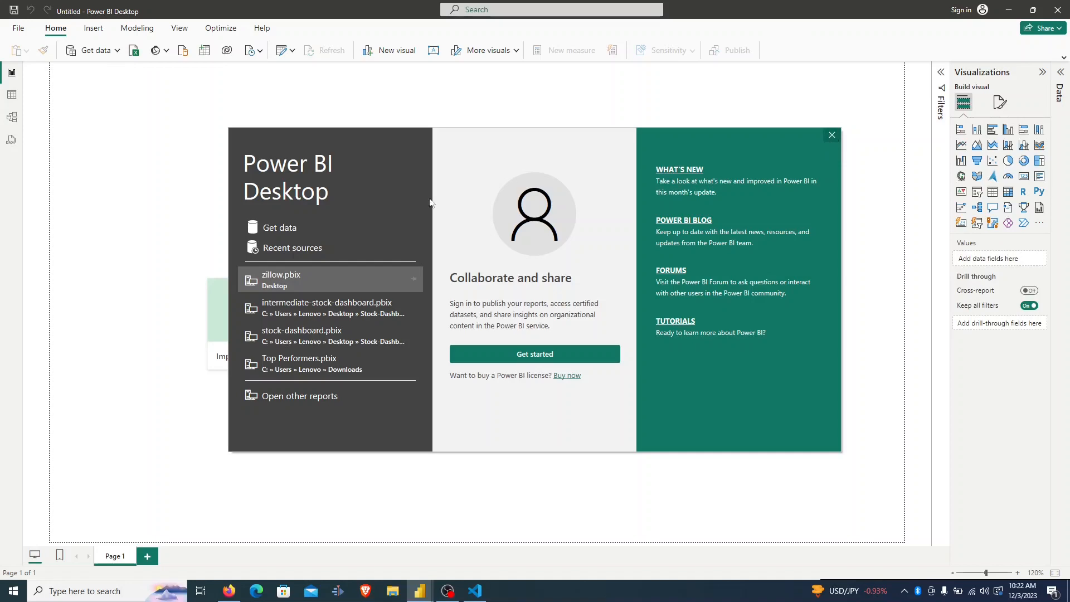
Import the zillow JSON file from the Desktop's zillow_dashboard folder as the report's data source.
left_click(285, 229)
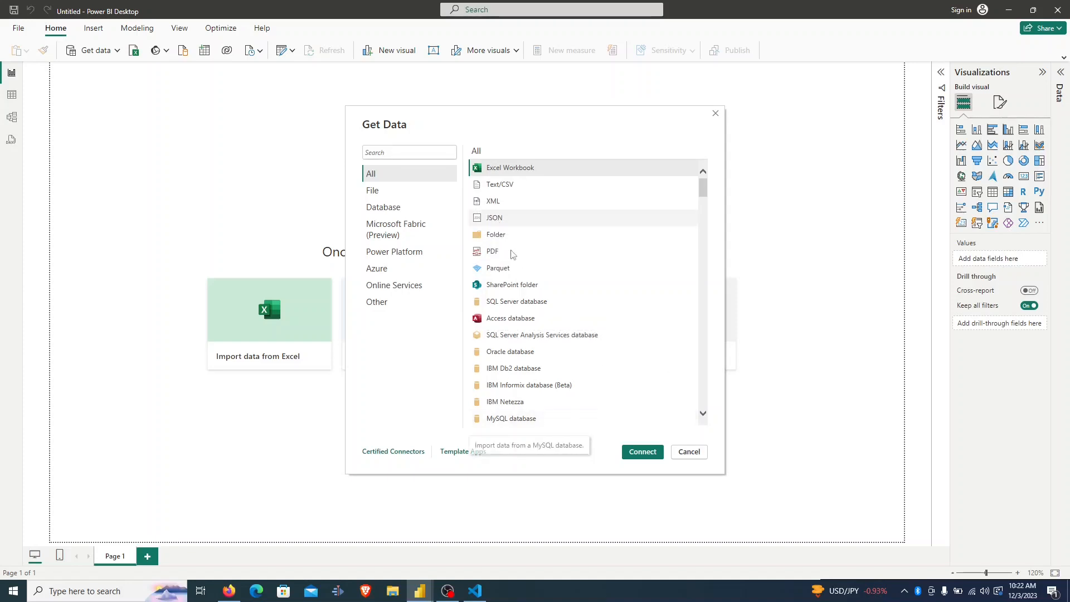
double_click(491, 217)
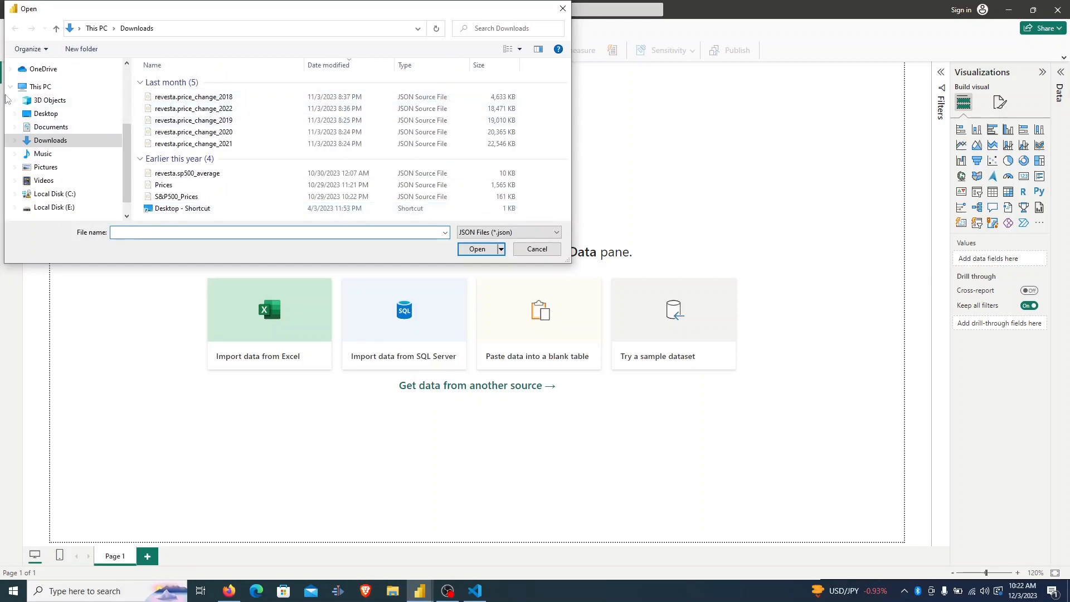
left_click(27, 111)
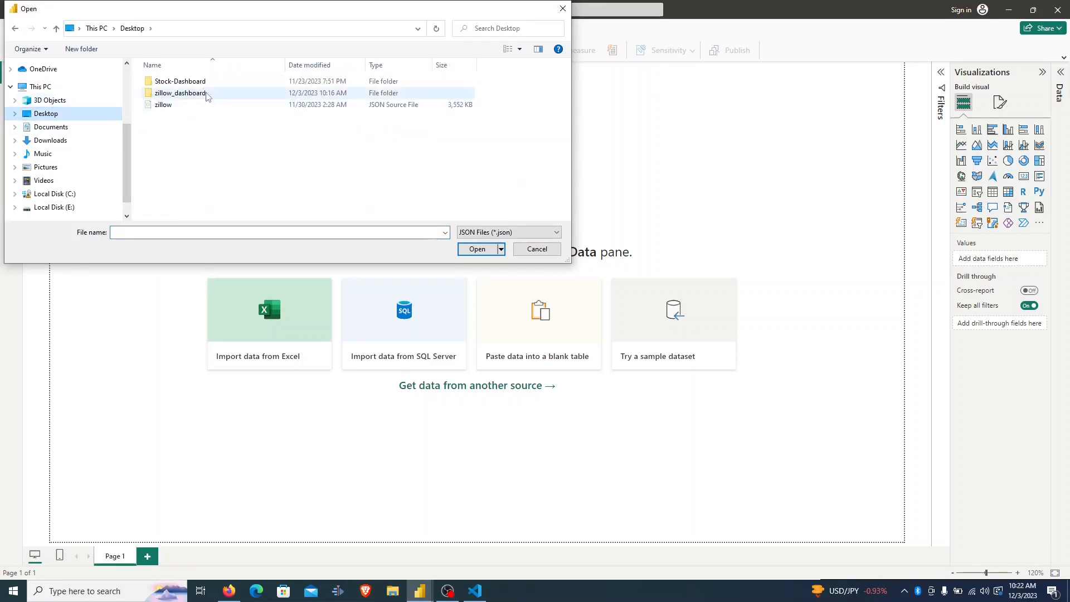
left_click(202, 95)
double_click(202, 95)
double_click(184, 82)
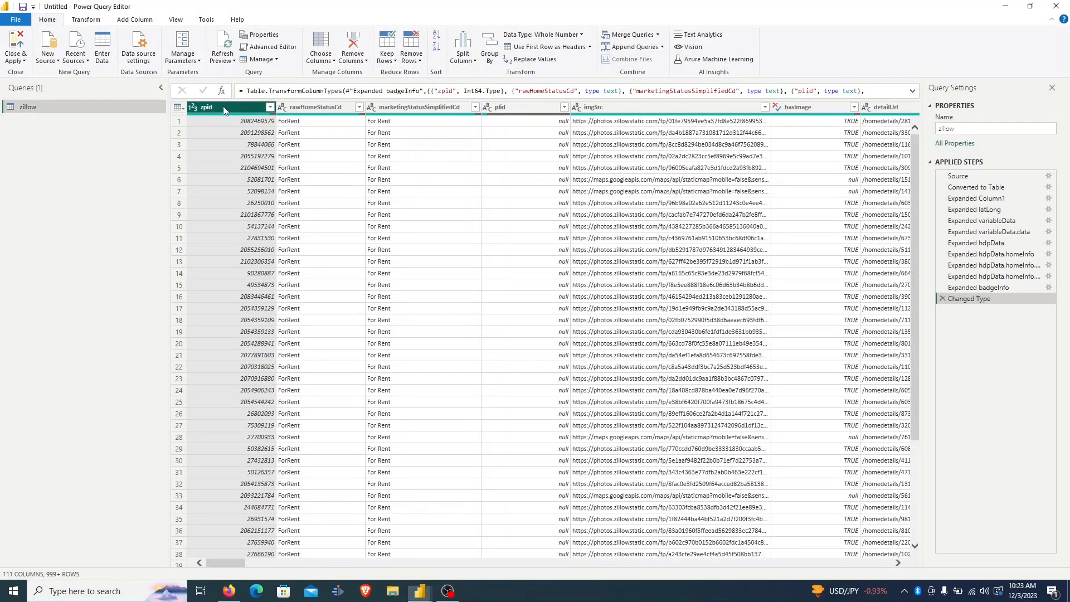
Remove duplicate rows based on the zpid column, then close the Power Query Editor and apply the changes.
right_click(226, 109)
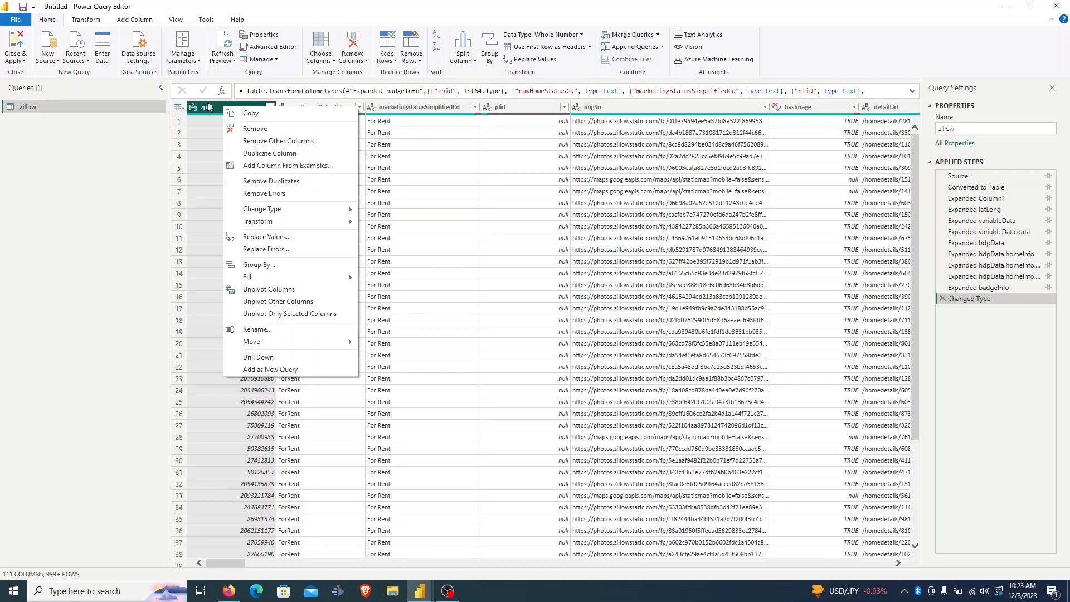
left_click(271, 181)
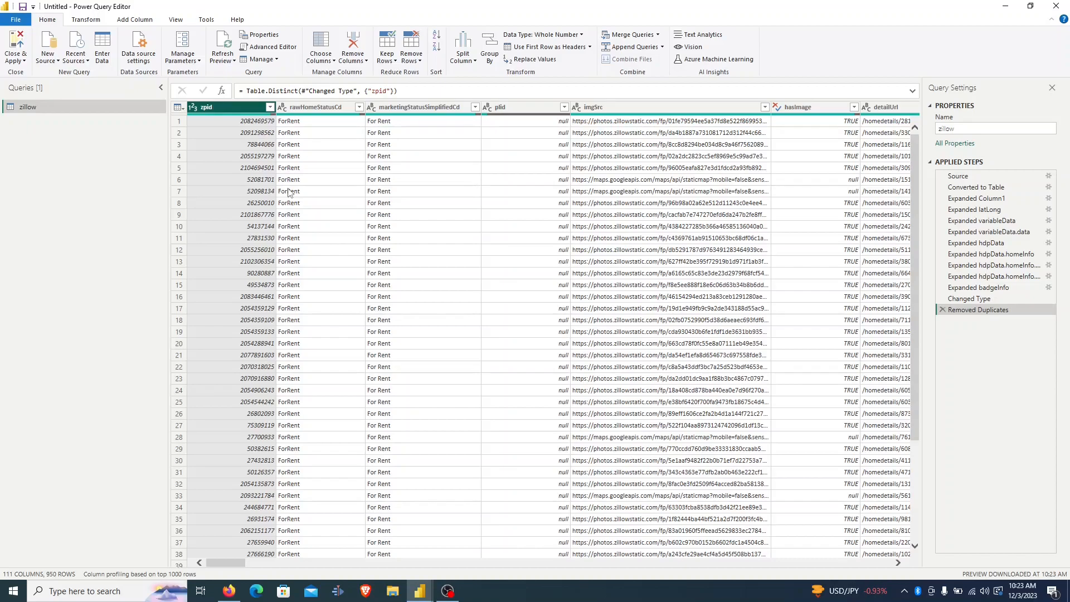
left_click(19, 42)
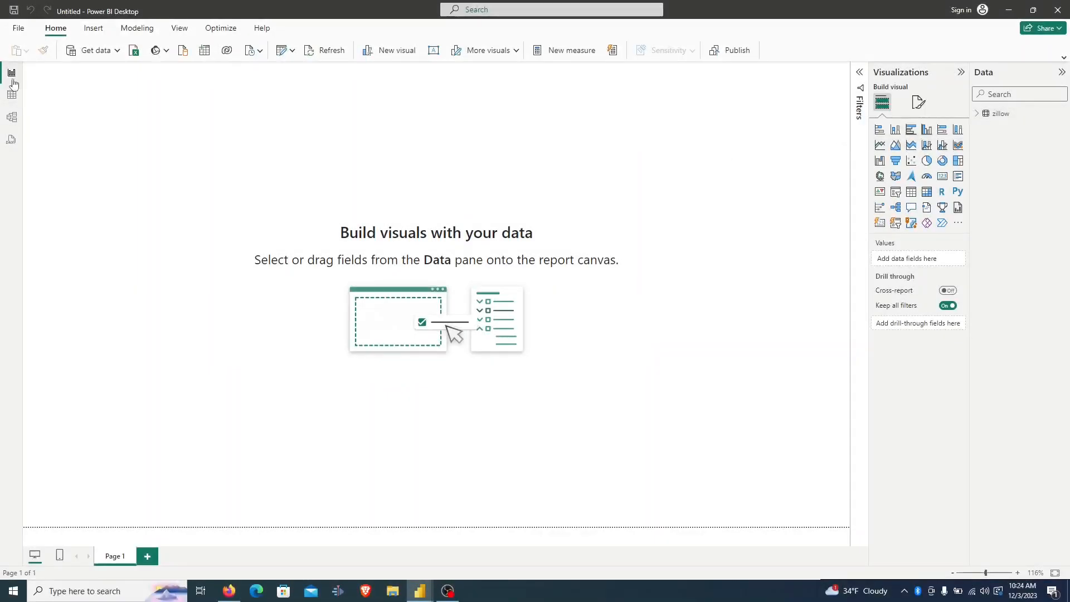
Show the zillow table's data and examine the statusText, price, priceLabel, address and imgSrc columns.
left_click(13, 97)
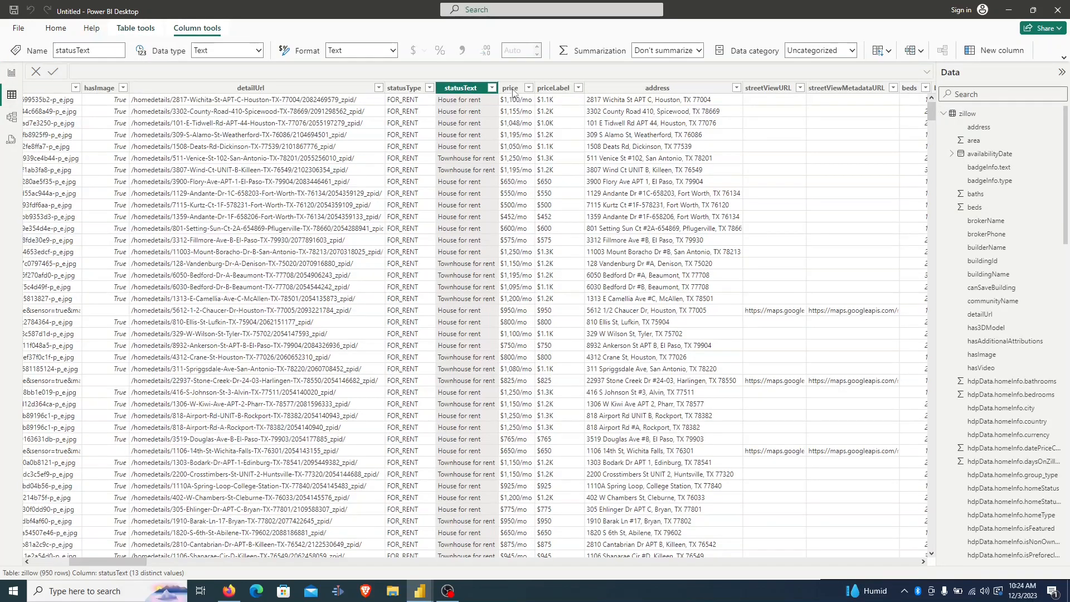
left_click(512, 89)
left_click(454, 90)
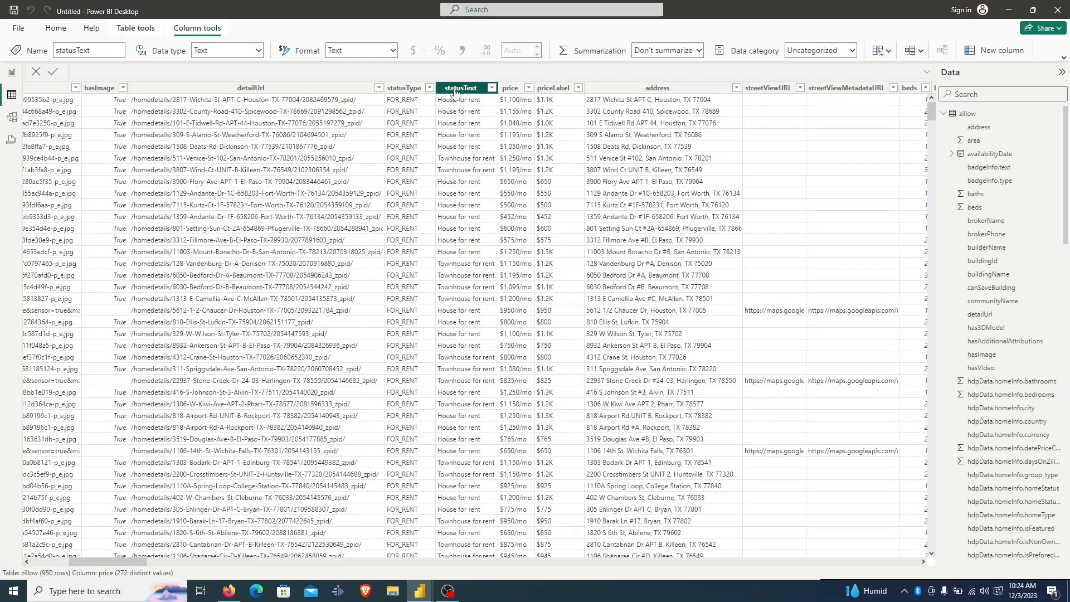
left_click(553, 90)
left_click_drag(139, 560, 164, 561)
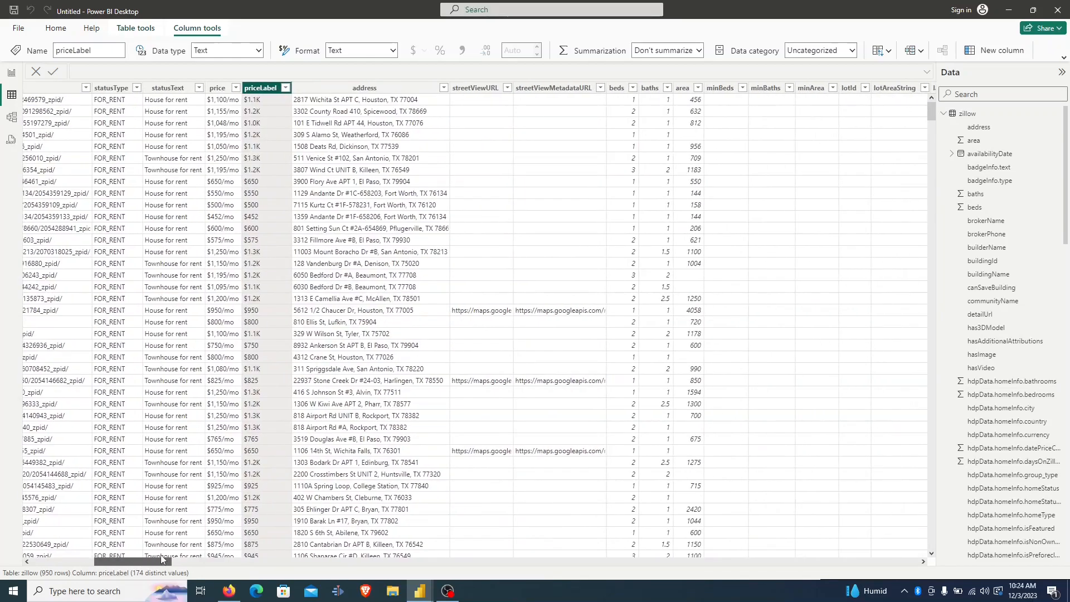
left_click(363, 88)
left_click_drag(156, 560, 90, 560)
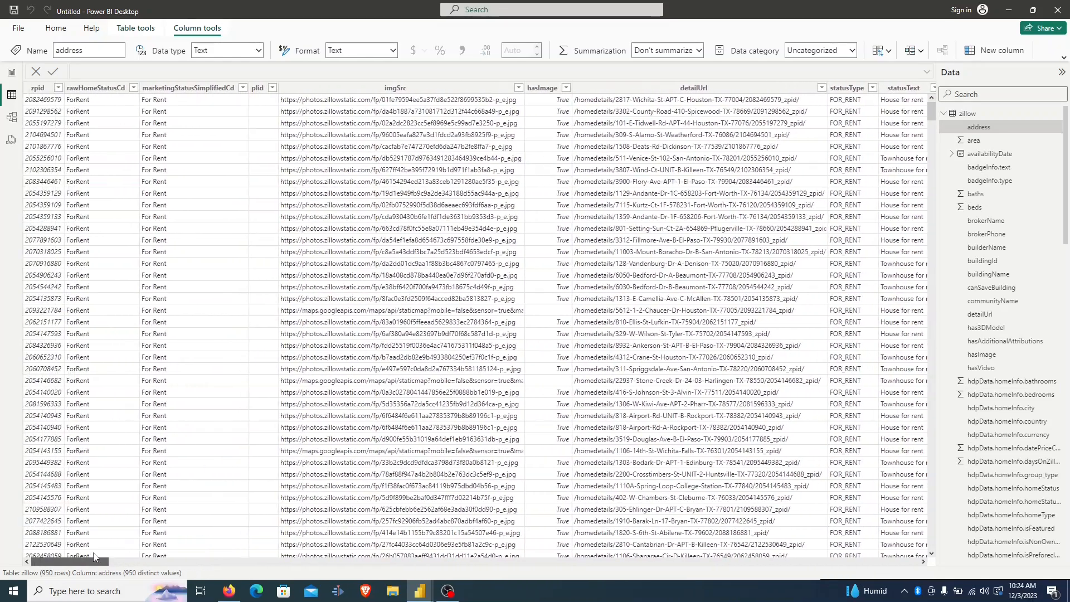
left_click(477, 89)
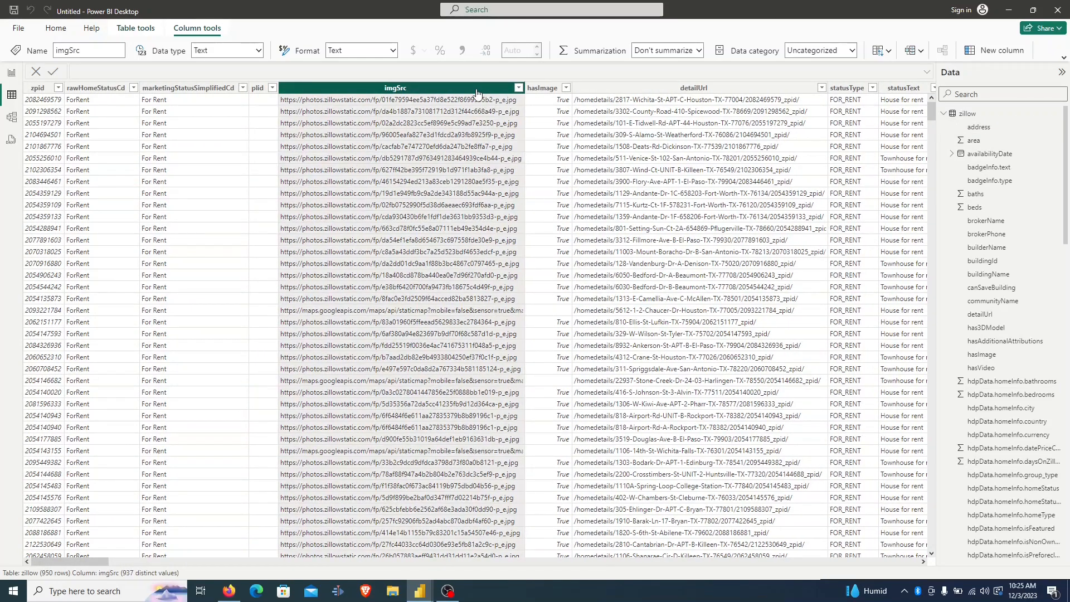
left_click_drag(50, 562, 38, 591)
Return to the report canvas, find the imgSrc field in the zillow table and set its data category to Image URL.
left_click(12, 73)
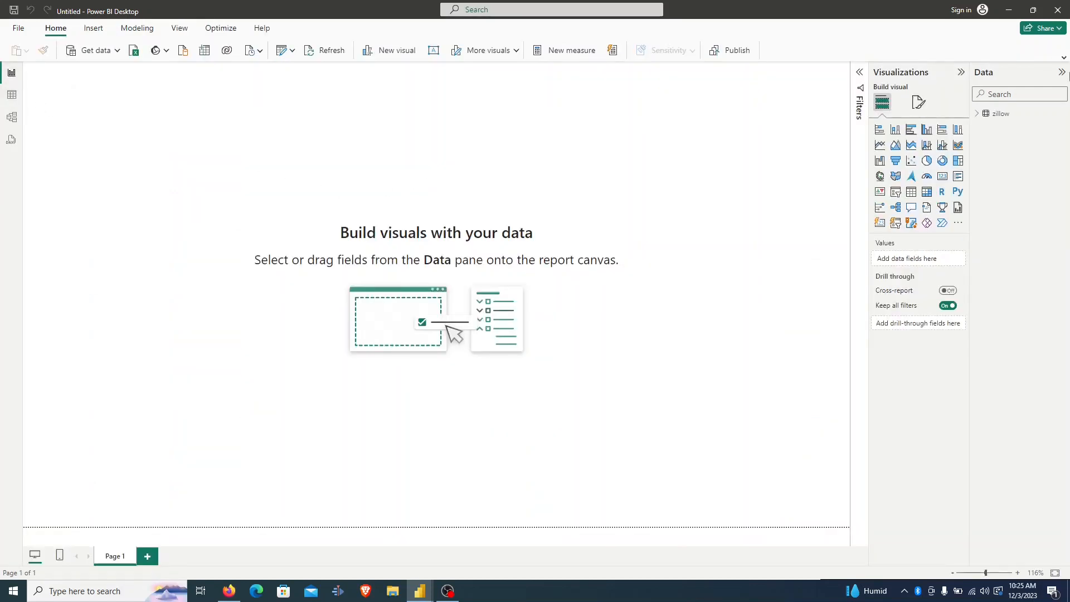
left_click(977, 114)
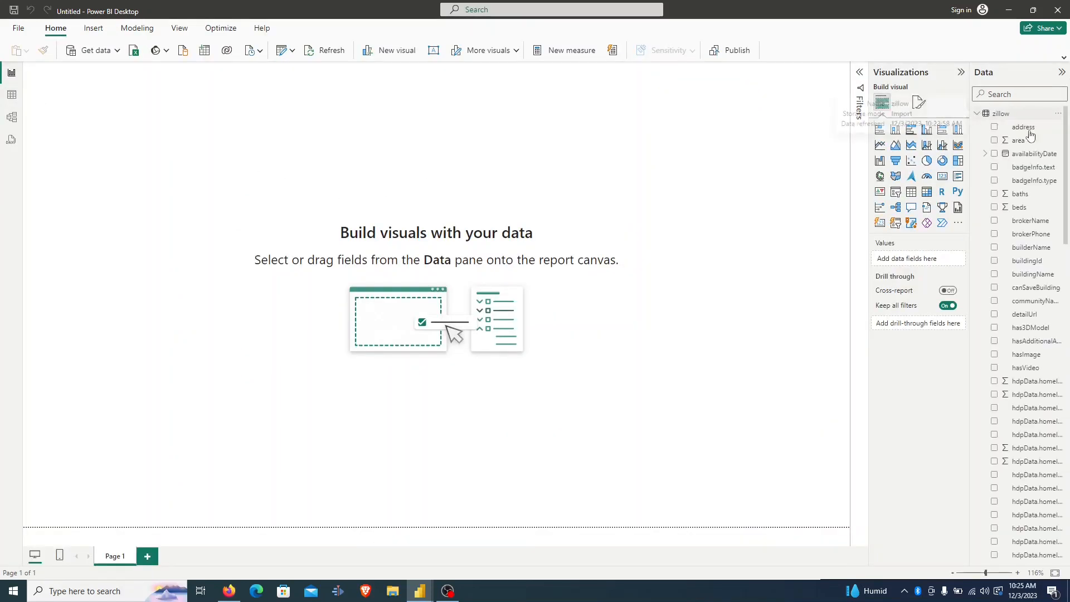
left_click(1017, 96)
type("im")
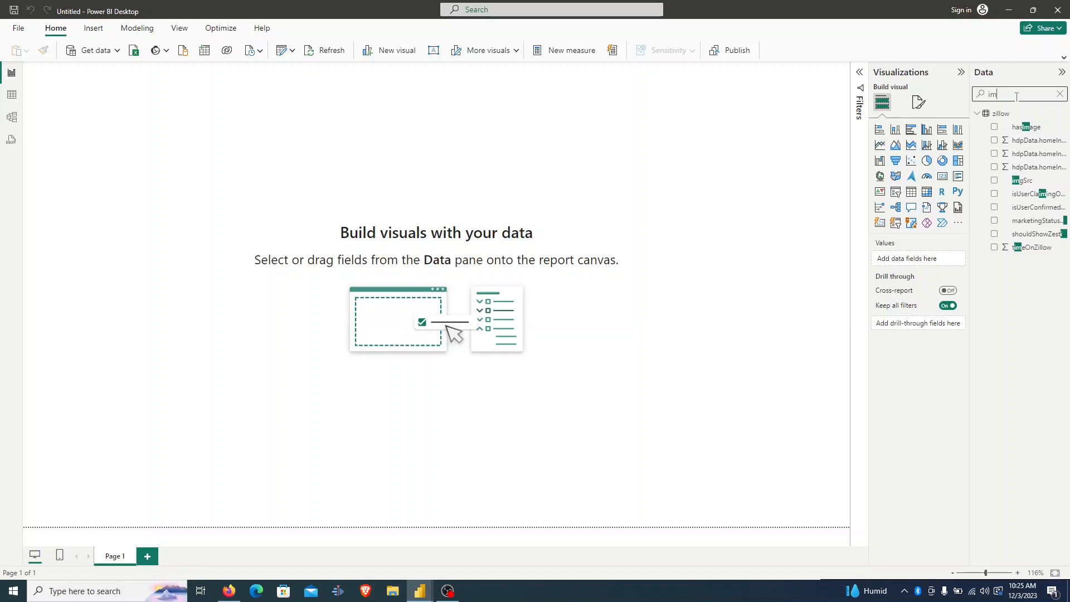
left_click(1025, 180)
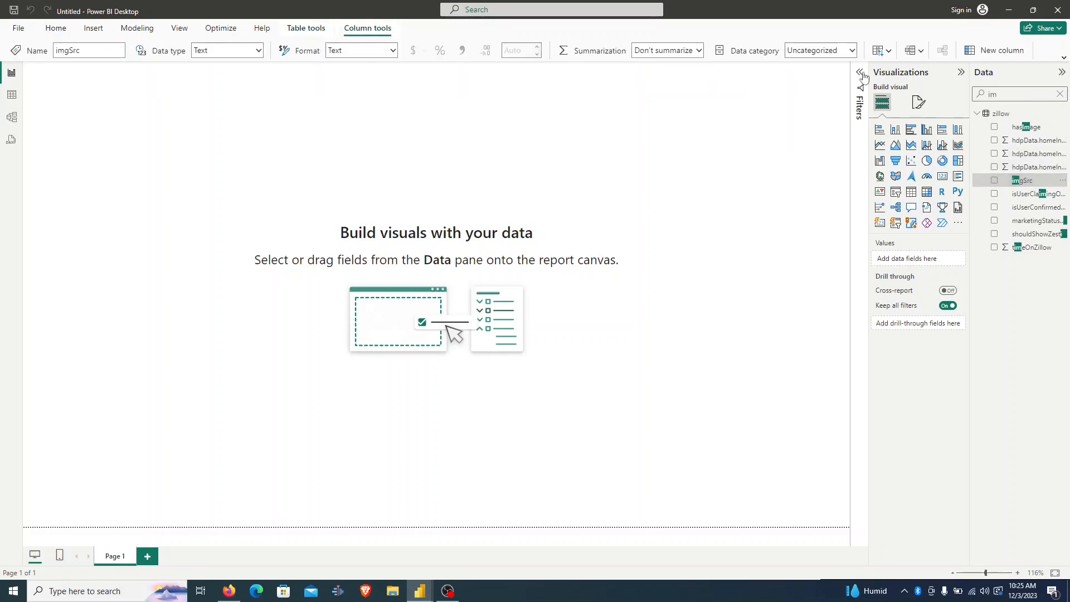
left_click(1063, 58)
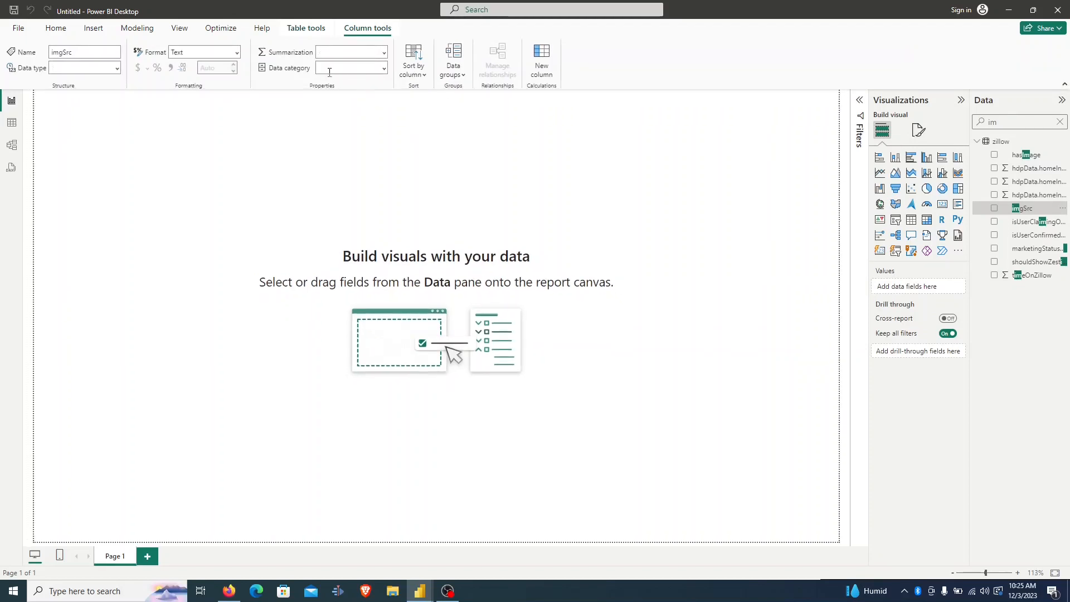
left_click(384, 70)
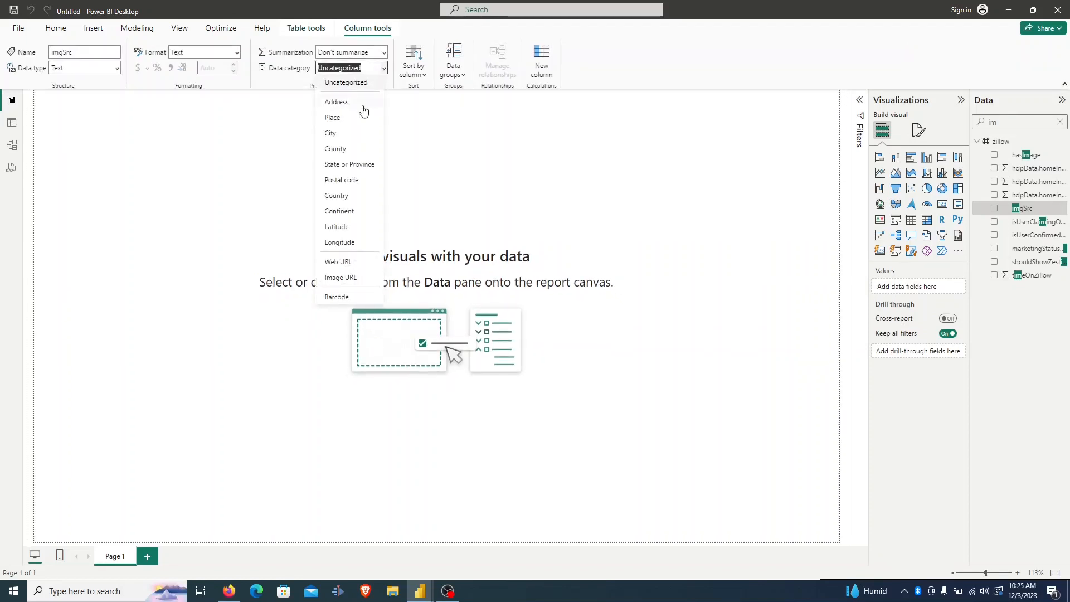
left_click(355, 279)
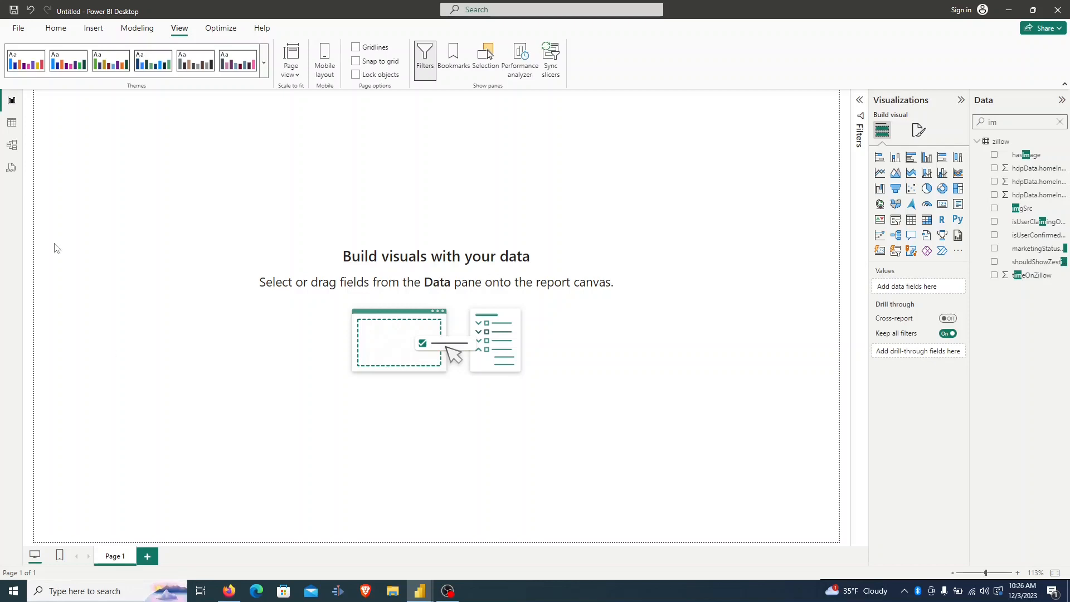
Switch to Firefox, search the web for "zillow logo", download the logo from Zillow's media room, and return to the Power BI report.
left_click(227, 591)
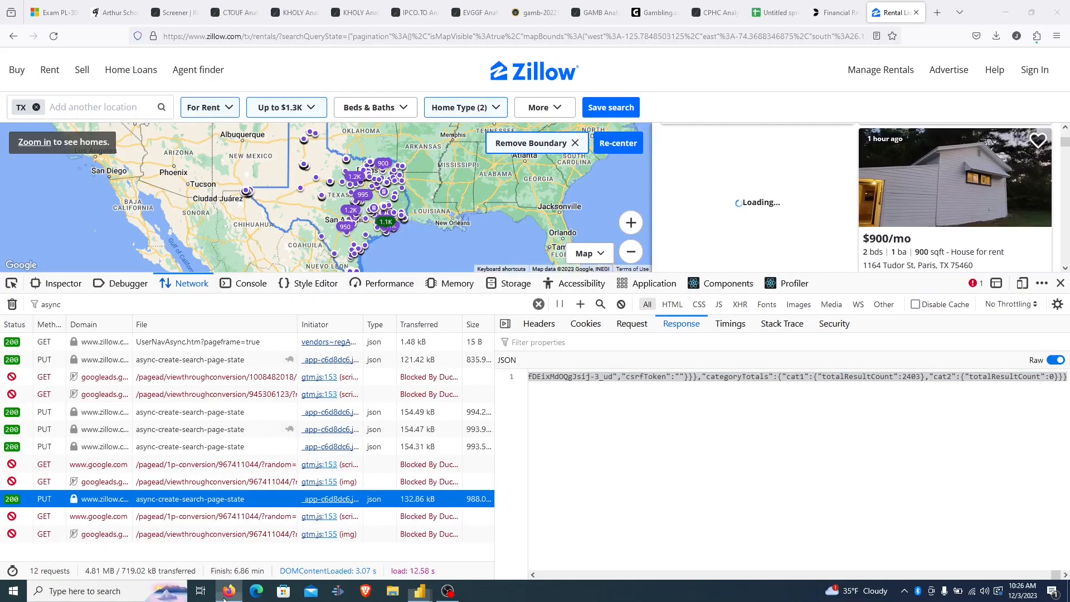
left_click(938, 13)
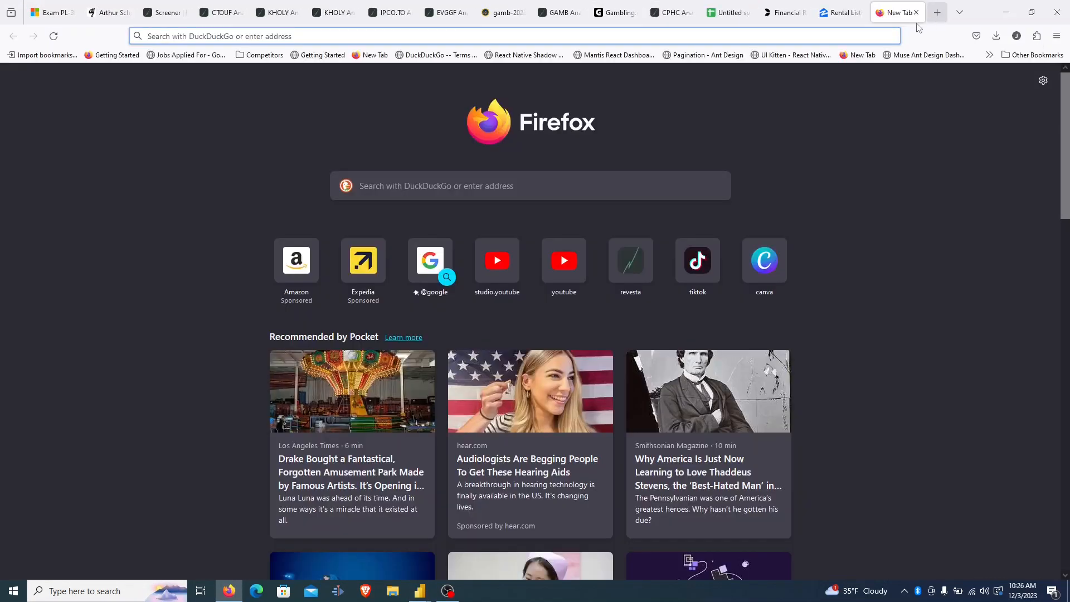
type("zillow l")
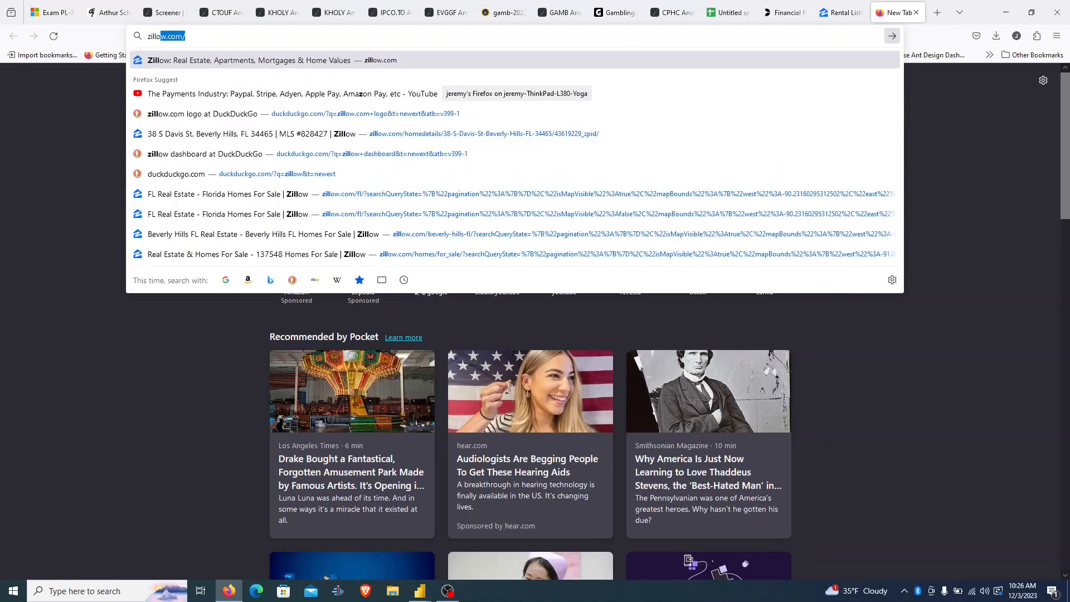
type("ogo")
key("Return")
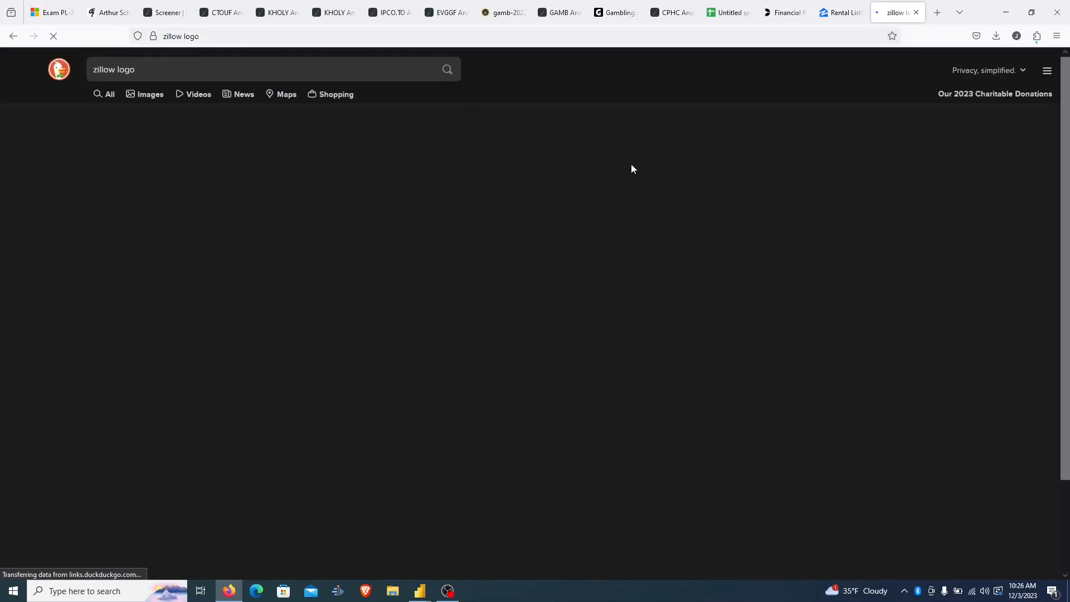
left_click(172, 381)
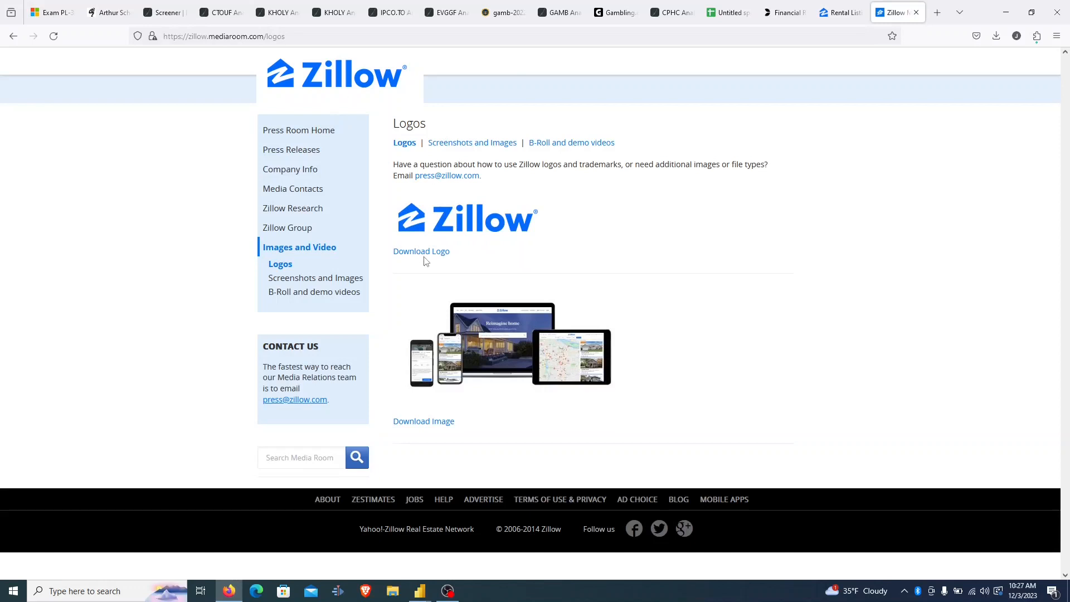
left_click(424, 256)
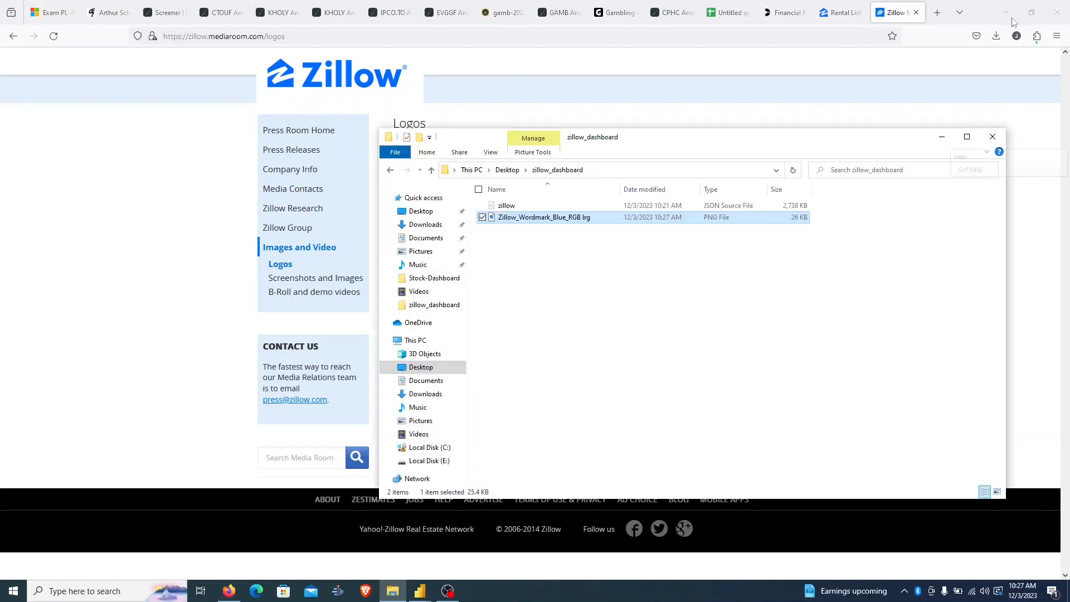
left_click(1007, 13)
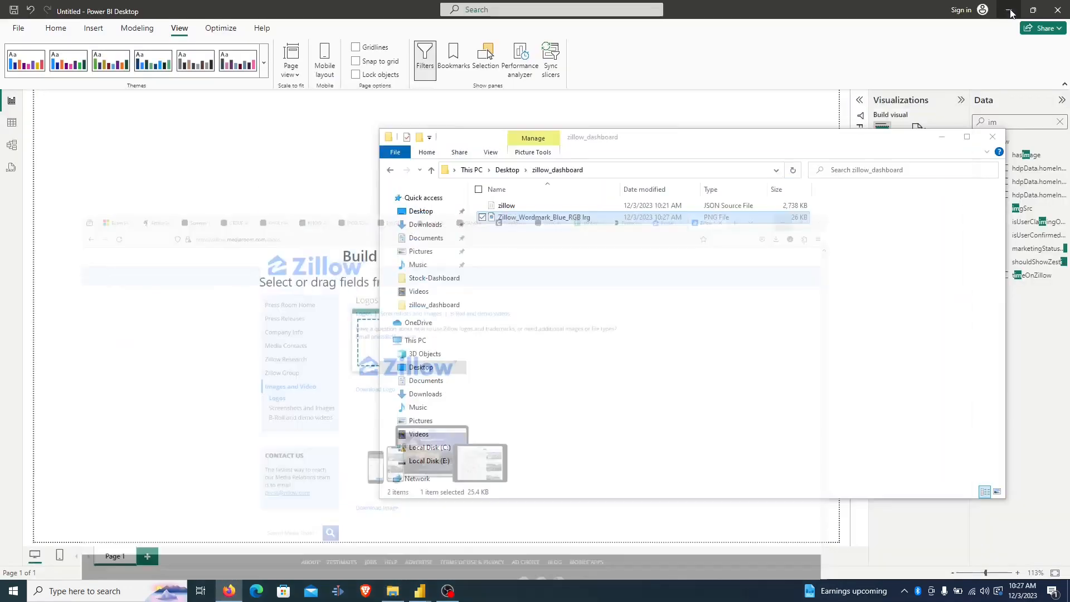
left_click(942, 137)
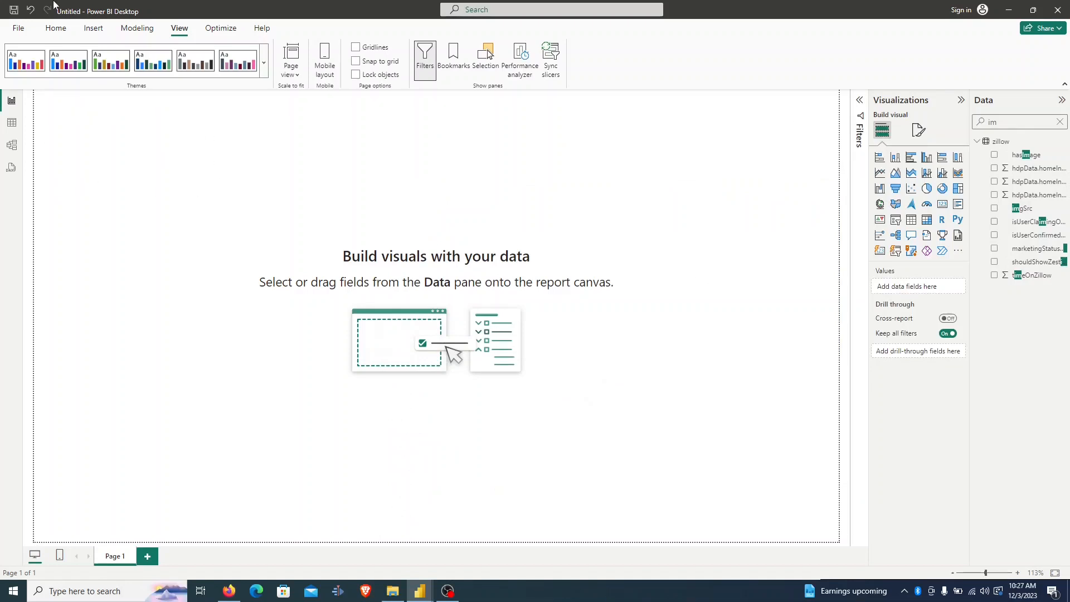
Insert the downloaded Zillow logo image on the report page, shrink it and place it in the page's upper-left corner.
left_click(93, 30)
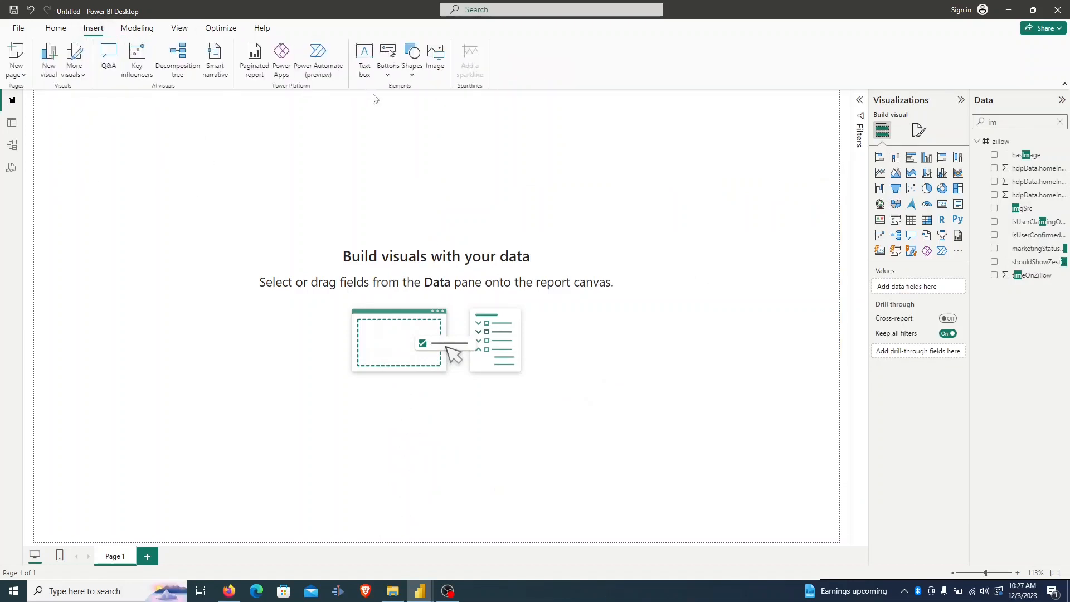
left_click(439, 71)
double_click(193, 112)
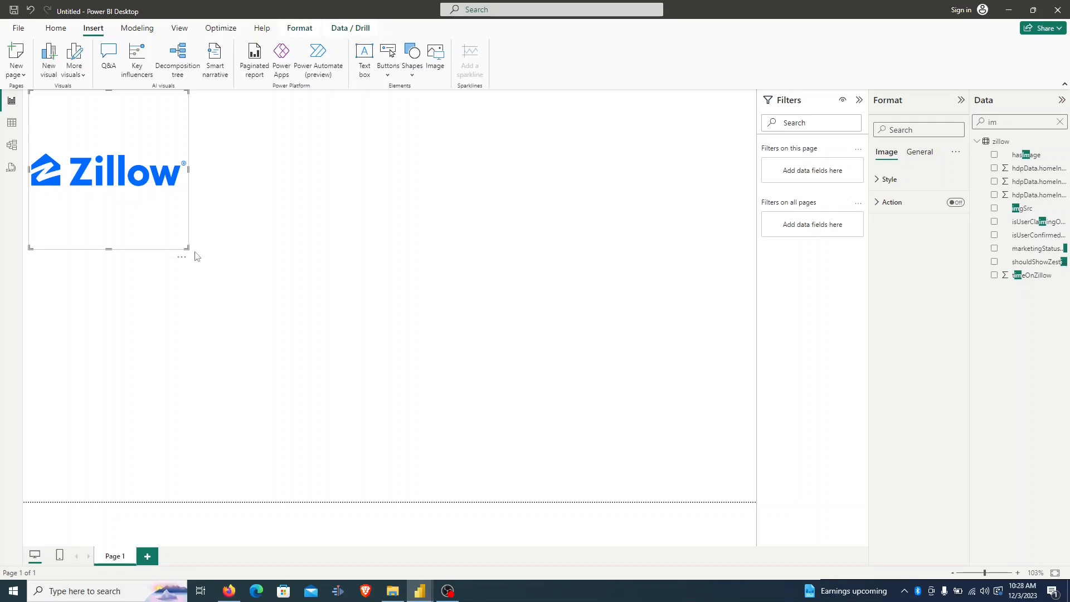
left_click_drag(184, 245, 100, 125)
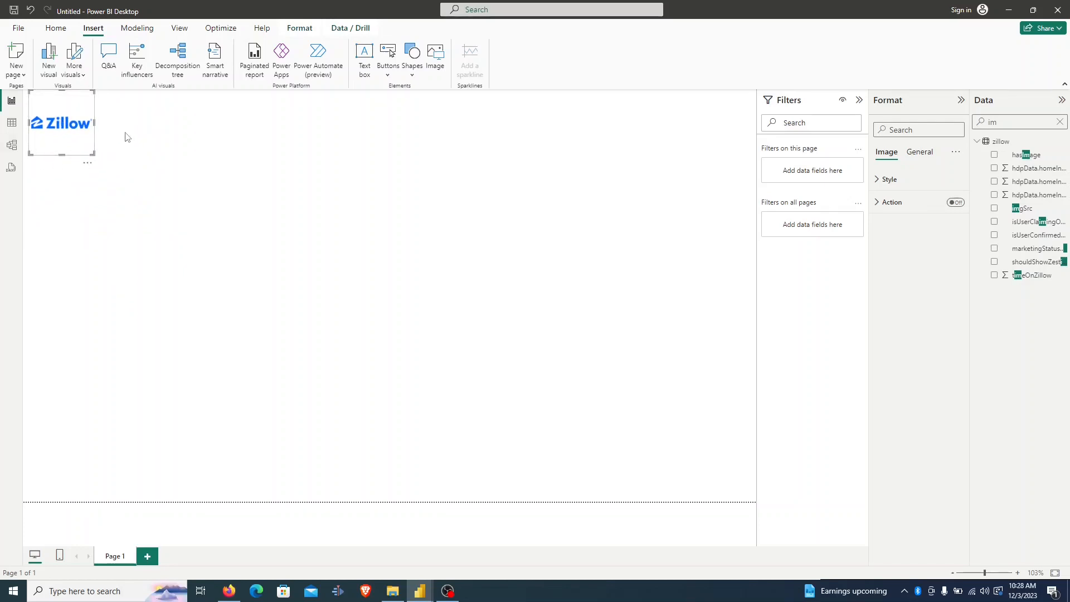
left_click(160, 128)
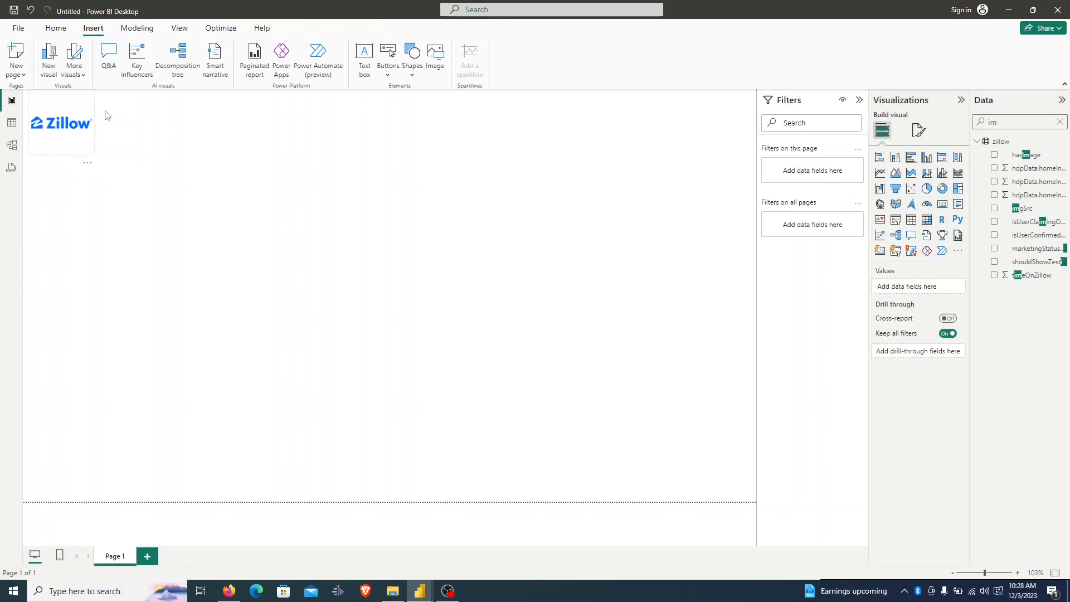
left_click_drag(67, 132, 65, 128)
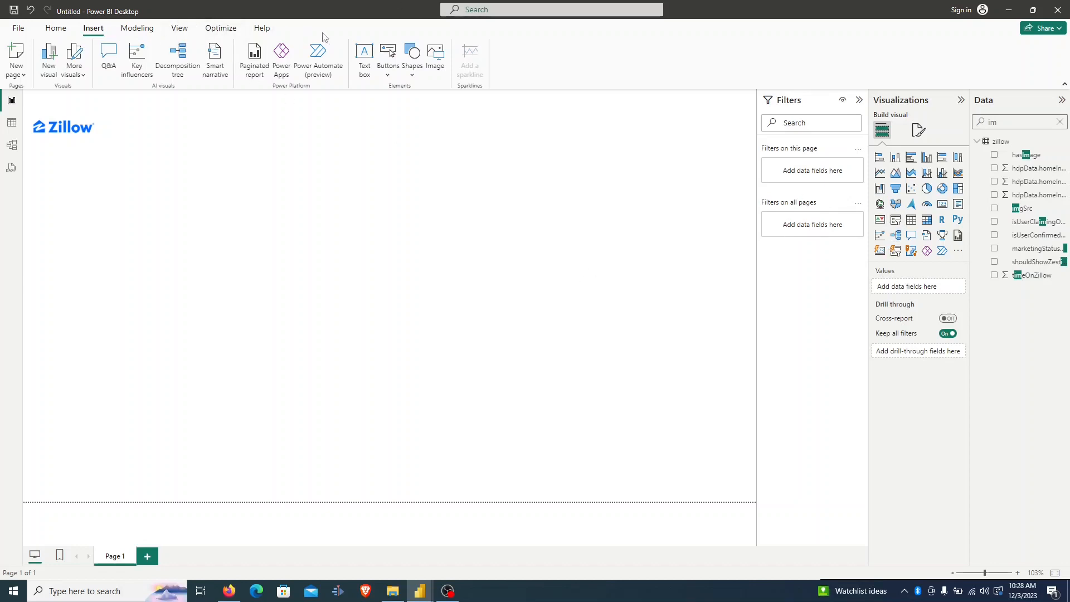
Apply the Accessible Tidal theme to the report.
left_click(184, 32)
left_click(266, 67)
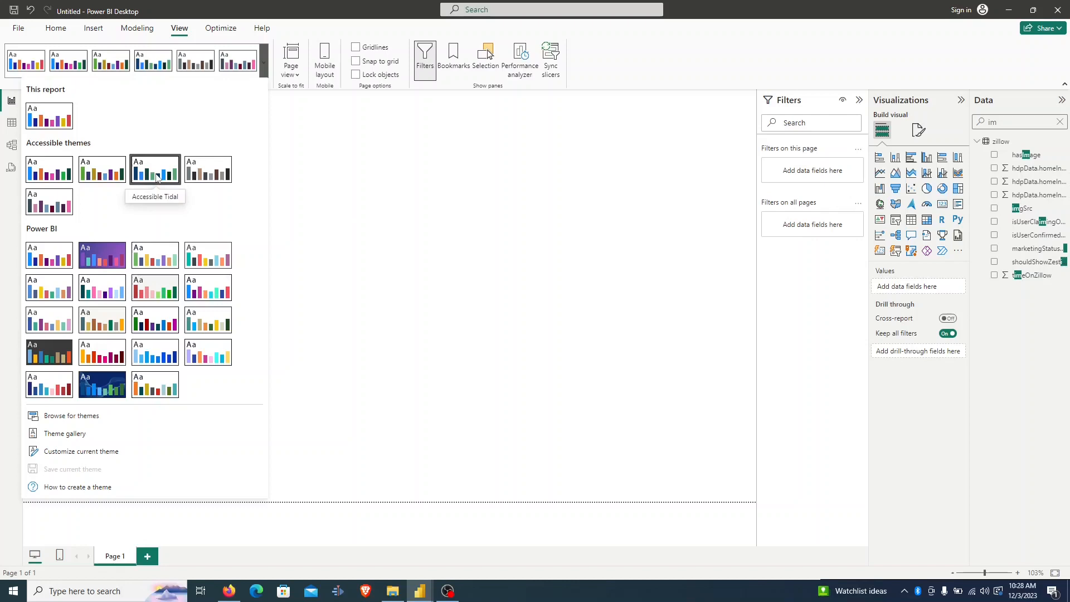
left_click(160, 177)
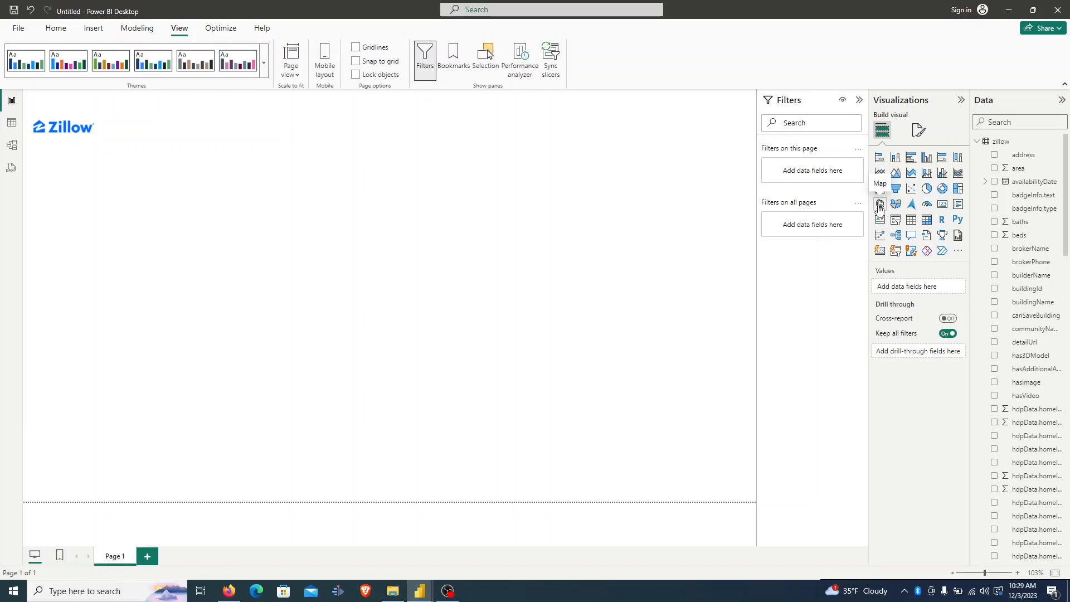
Add a Map visual below the logo, enlarge it to more than half the page width, and use address as its location.
left_click(879, 206)
left_click_drag(210, 354, 134, 287)
left_click_drag(116, 338, 129, 495)
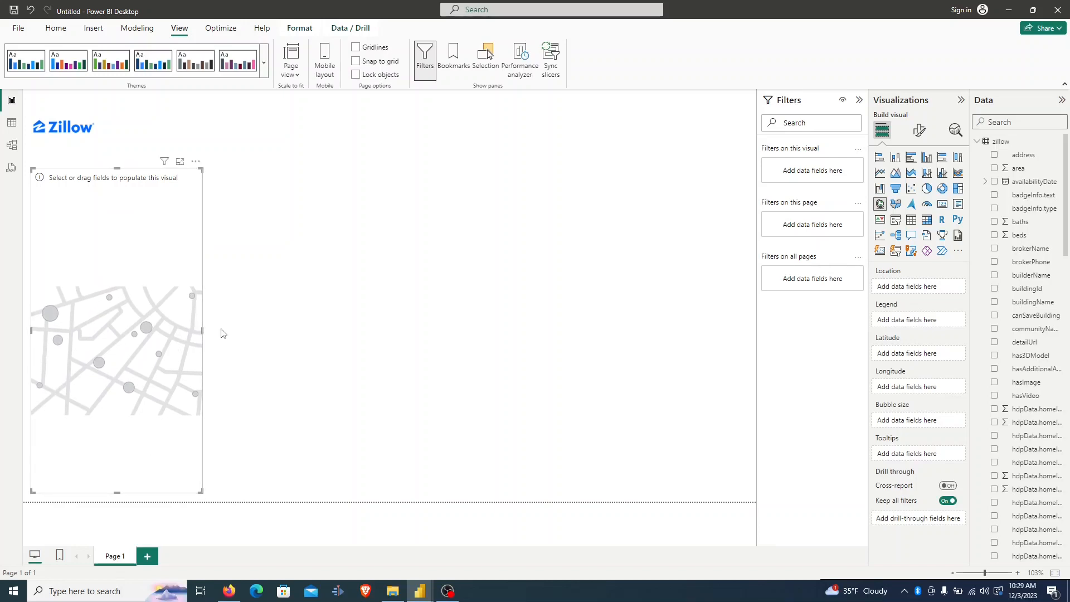
left_click_drag(202, 329, 479, 335)
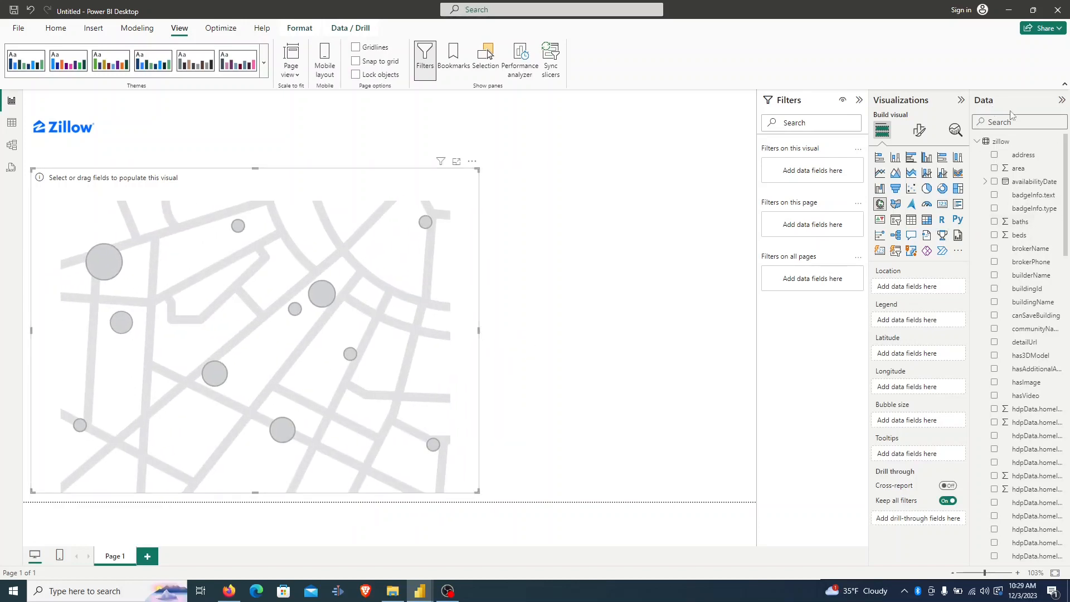
left_click_drag(1034, 160, 932, 289)
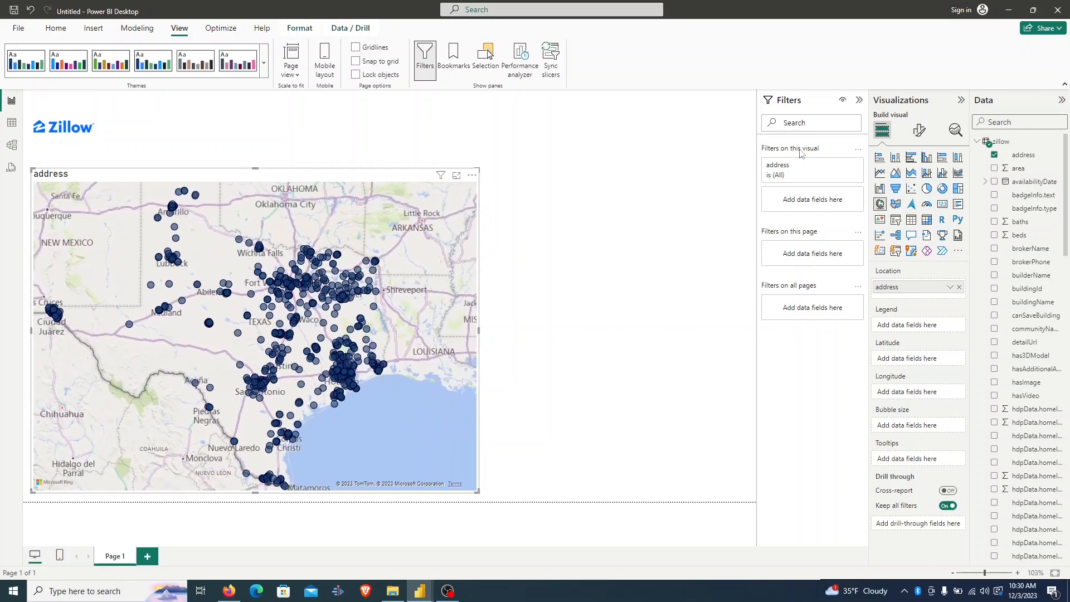
Turn off the map's title and assign latLong.latitude and latLong.longitude as its latitude and longitude.
left_click(919, 130)
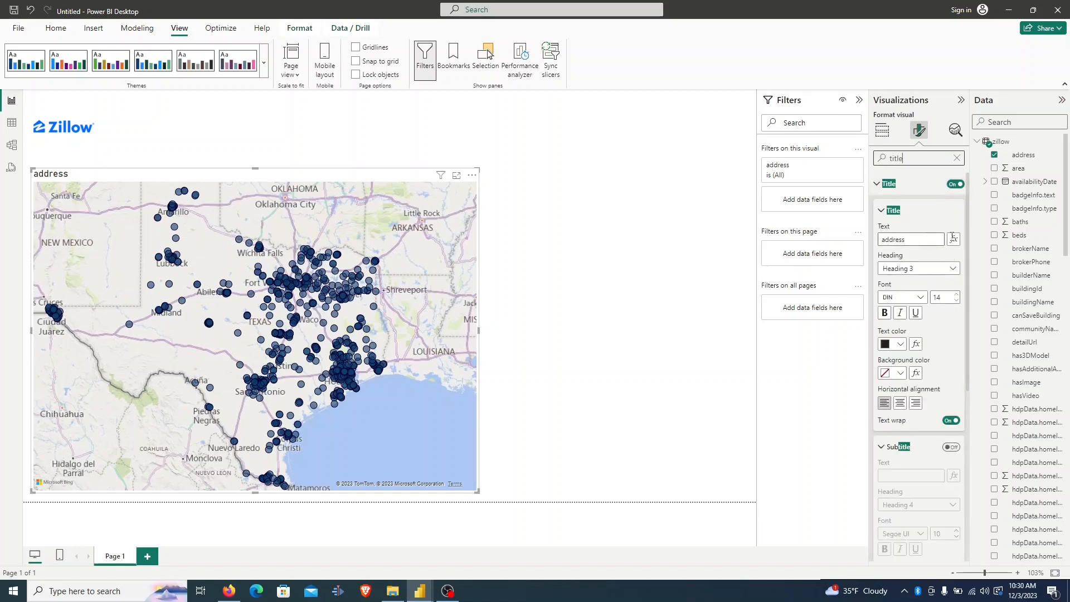
left_click(956, 184)
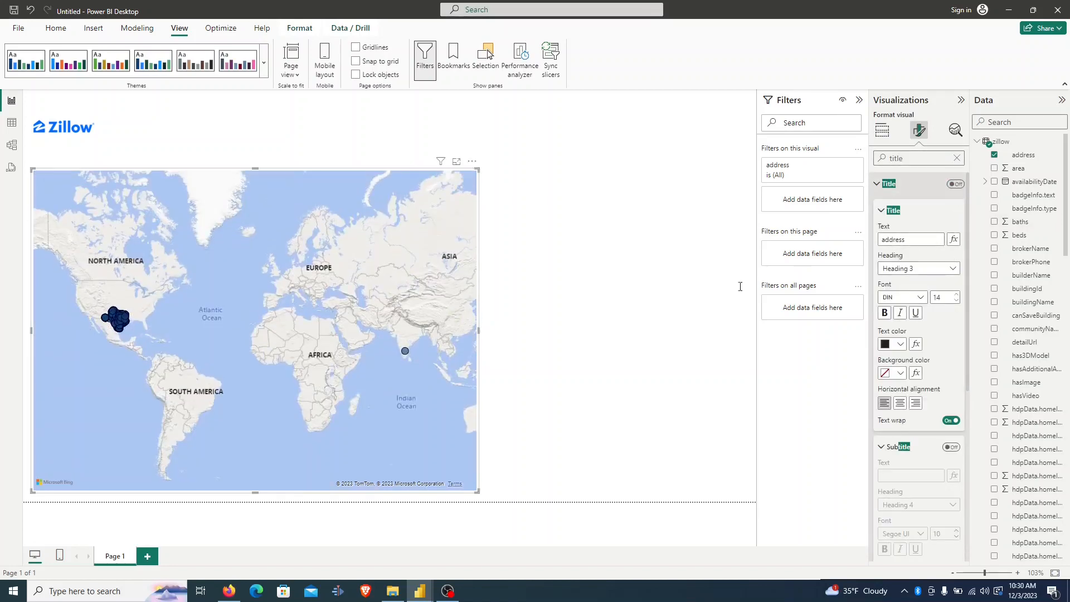
left_click(882, 130)
left_click(994, 122)
type("lat")
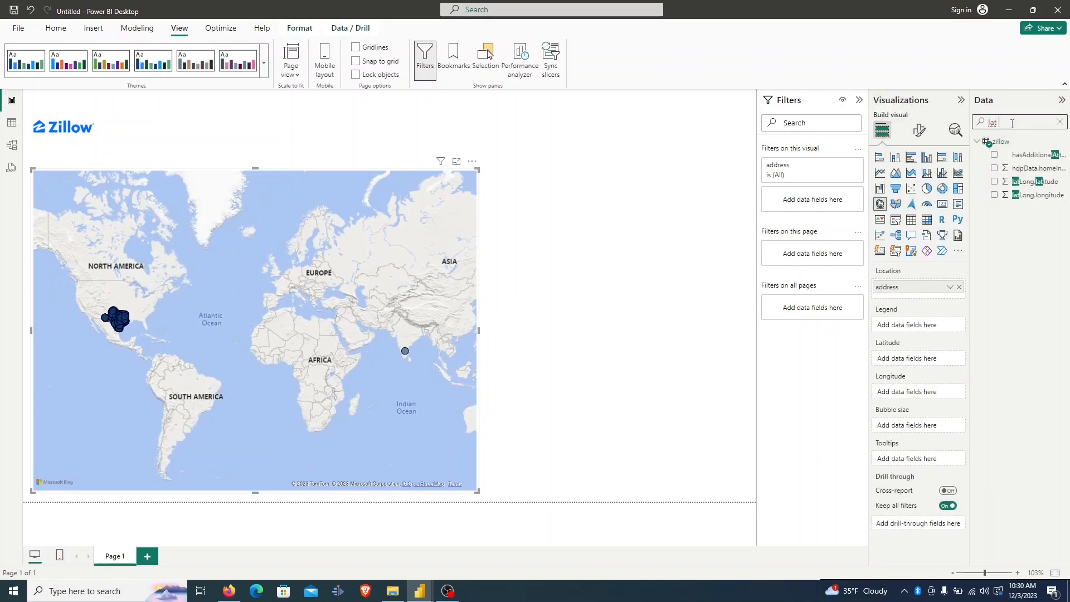
left_click_drag(951, 183, 840, 360)
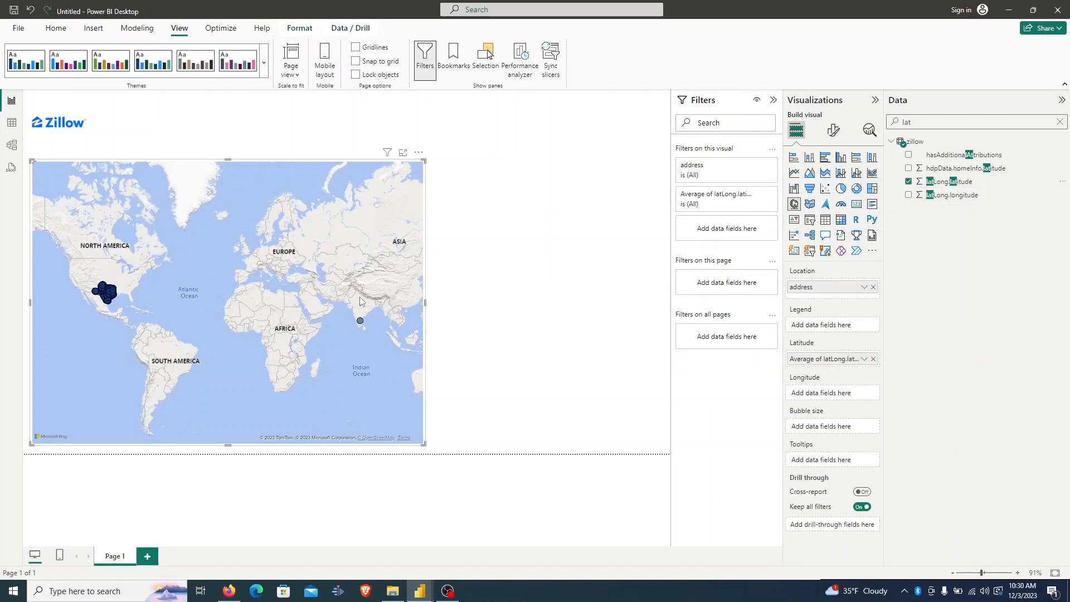
left_click_drag(950, 195, 819, 400)
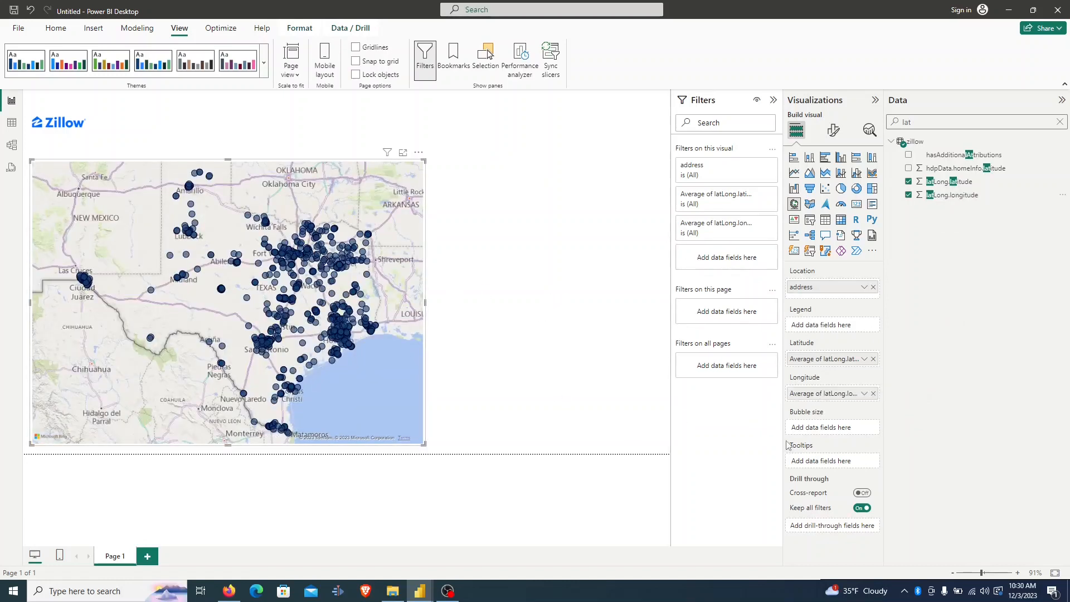
Size the map's bubbles by the beds field and check a listing's tooltip on the map.
double_click(934, 116)
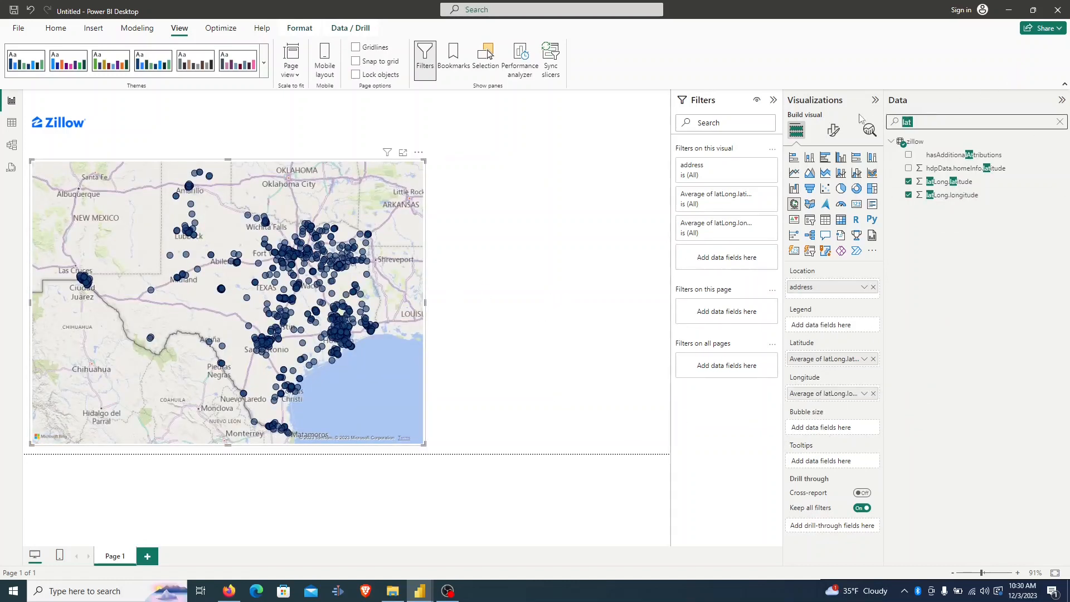
key("BackSpace")
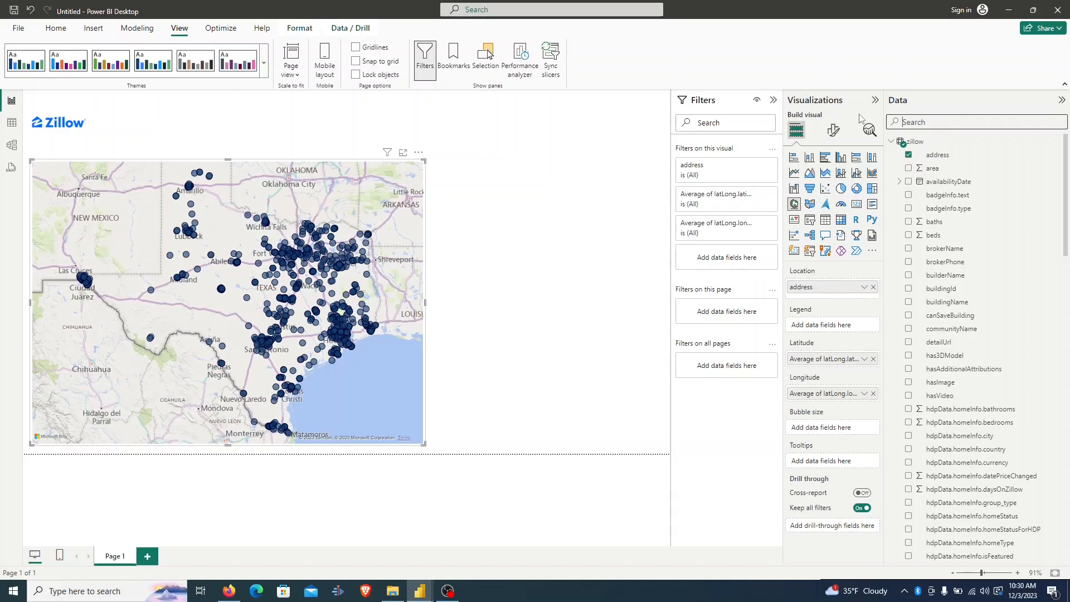
type("beds")
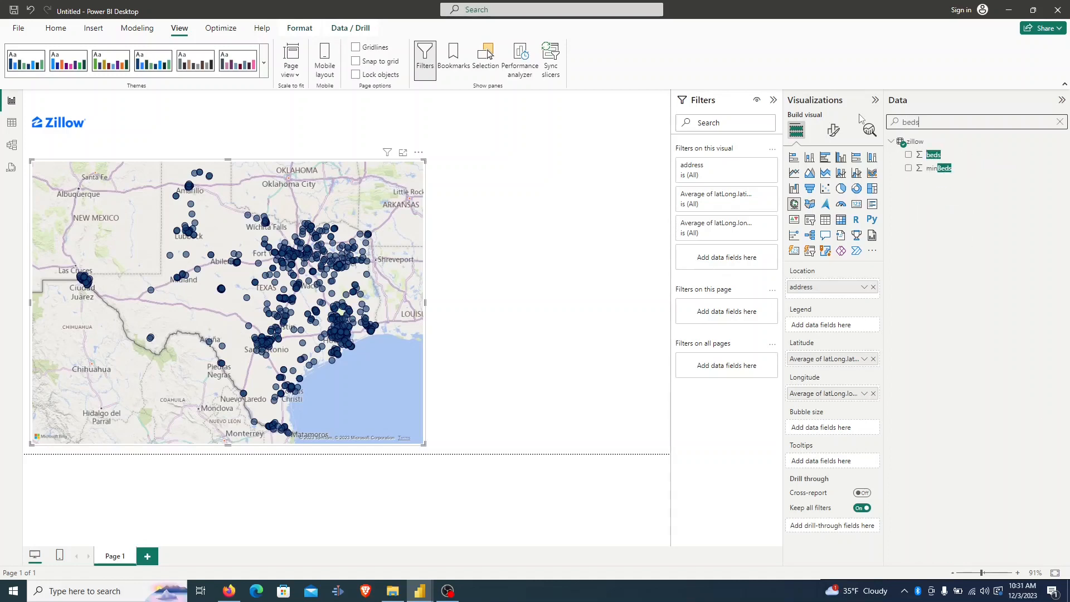
left_click_drag(934, 155, 819, 428)
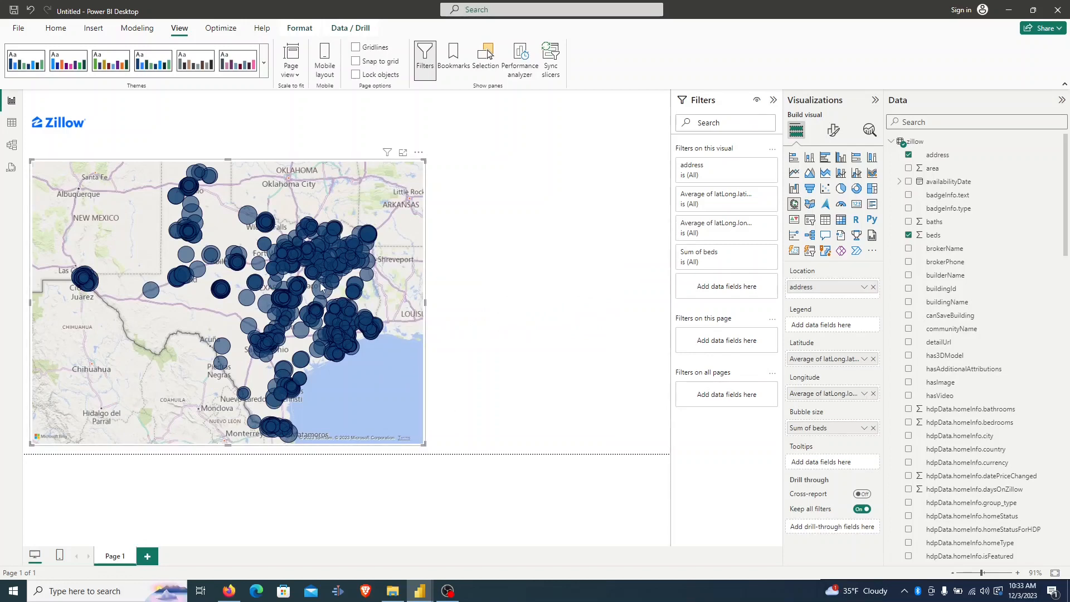
mouse_move(318, 287)
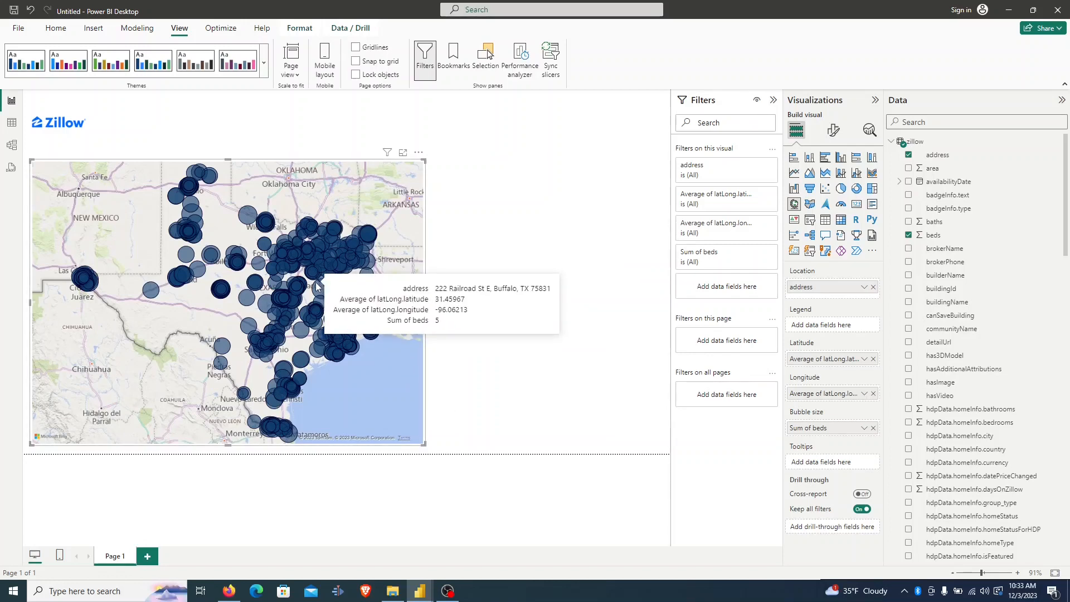
Examine the distinct values of the marketingStatusSimplifiedCd and statusType columns in the zillow table.
left_click(12, 132)
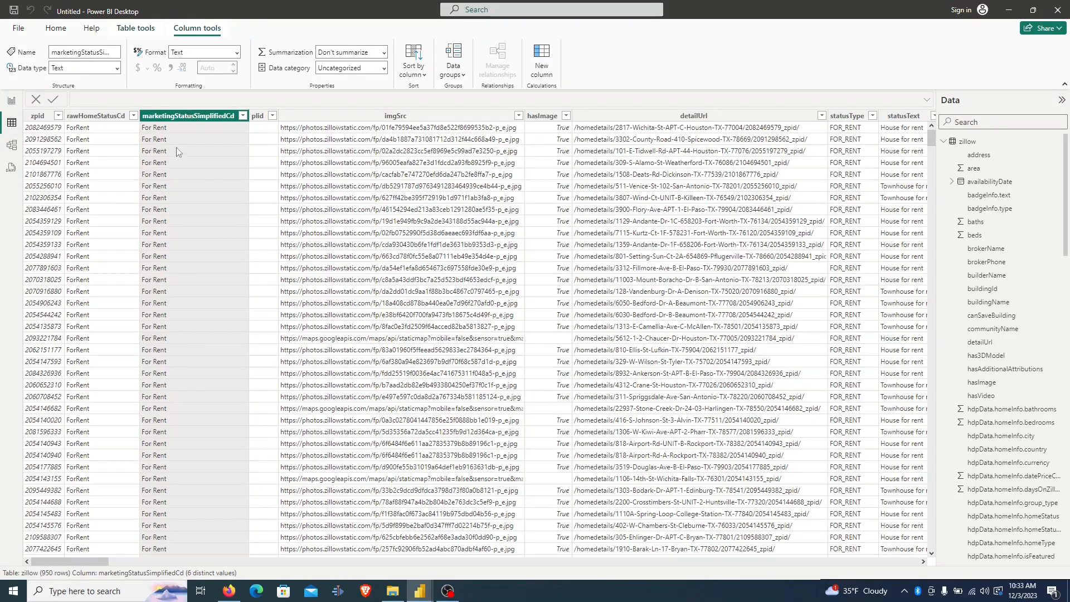
left_click(243, 116)
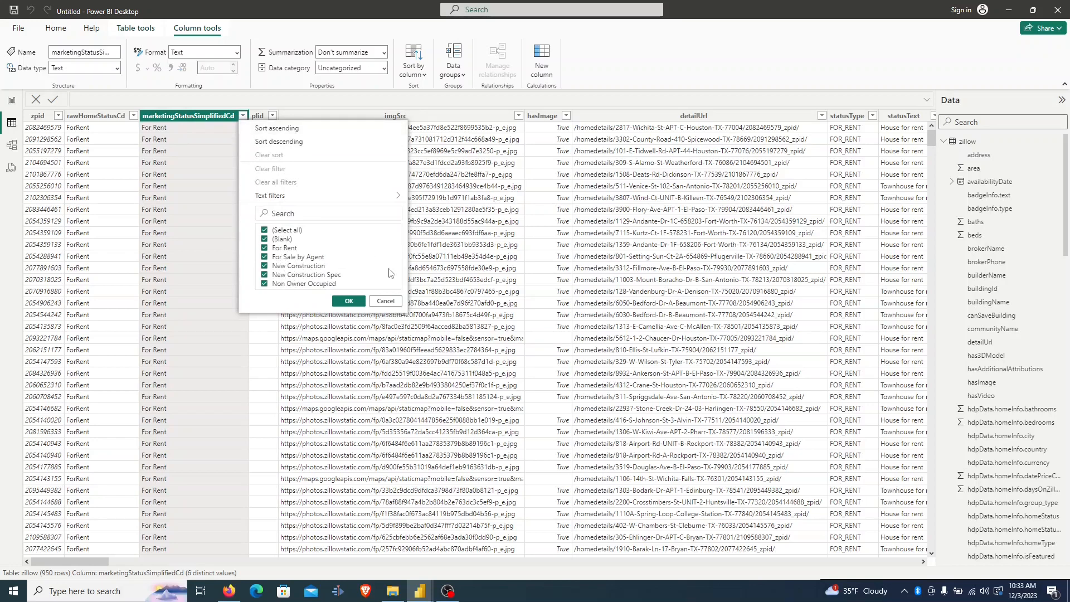
left_click(384, 302)
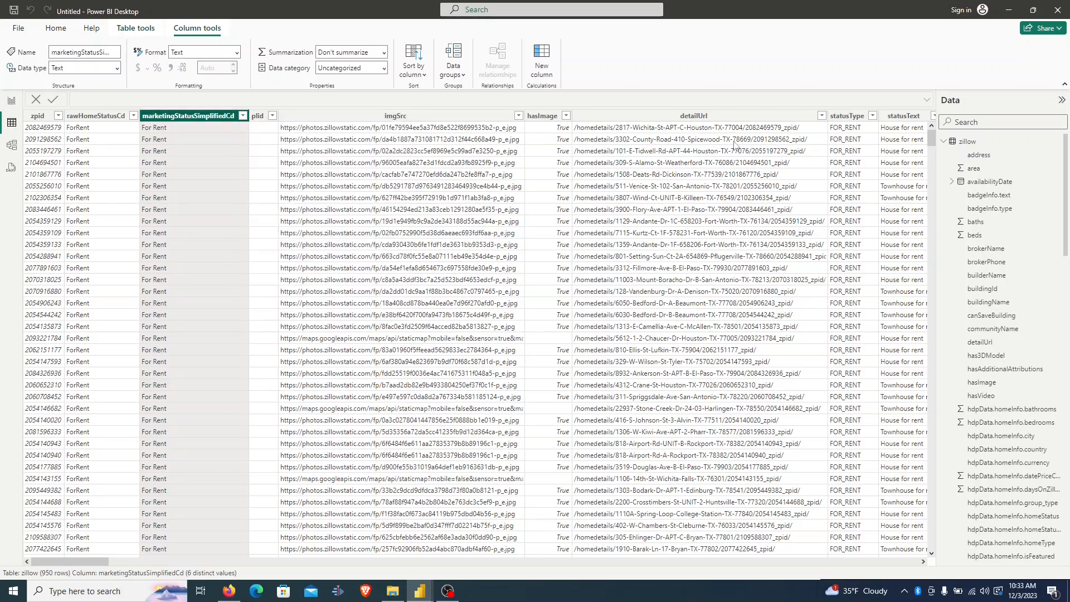
left_click(848, 117)
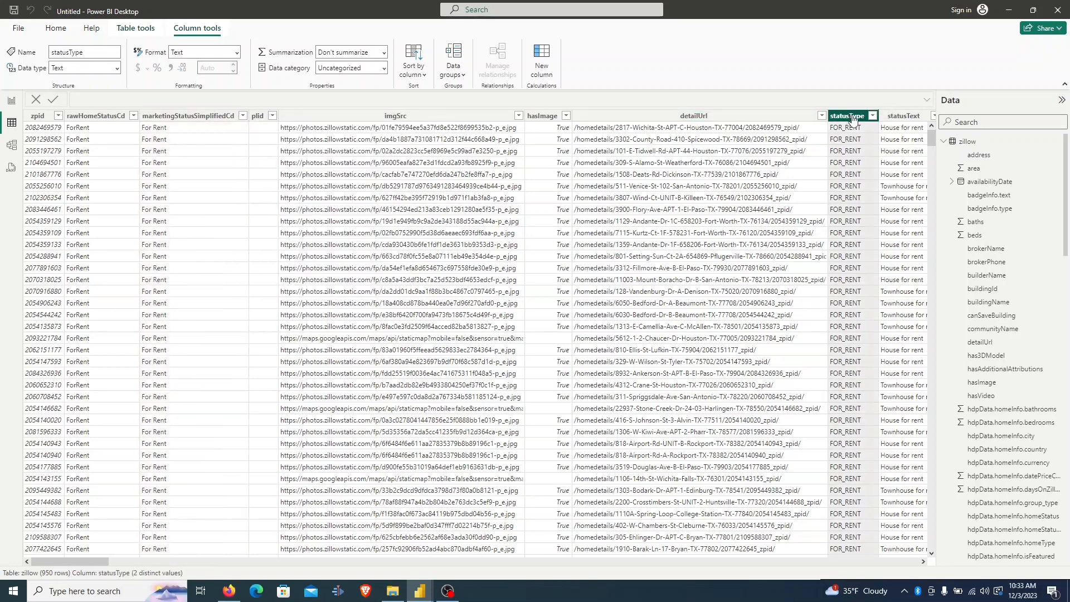
left_click(872, 116)
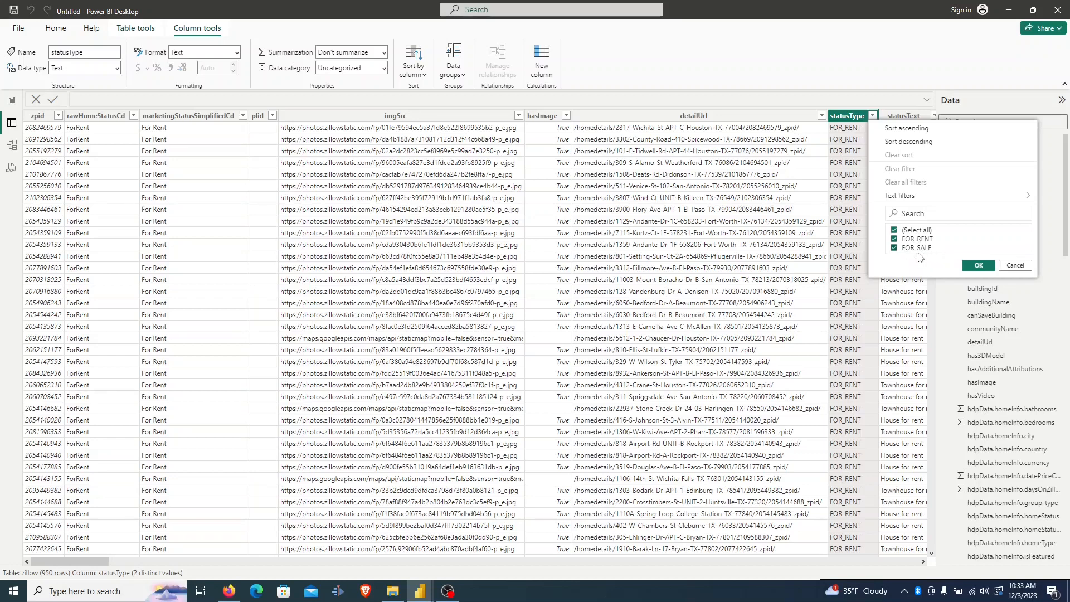
left_click(1015, 265)
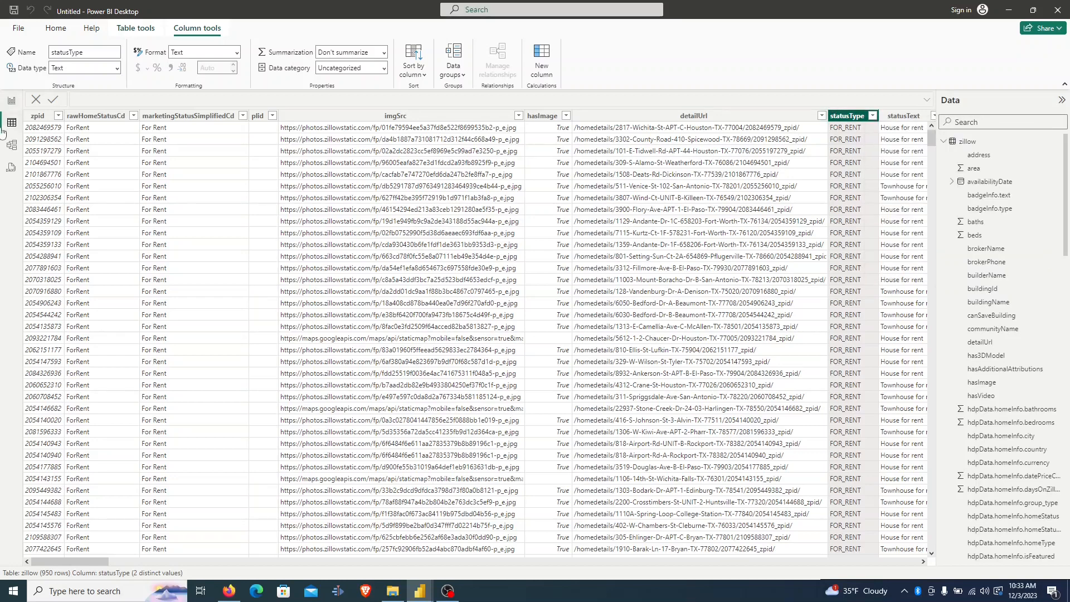
Open the zillow table's query for editing and go to its statusText column.
left_click(11, 145)
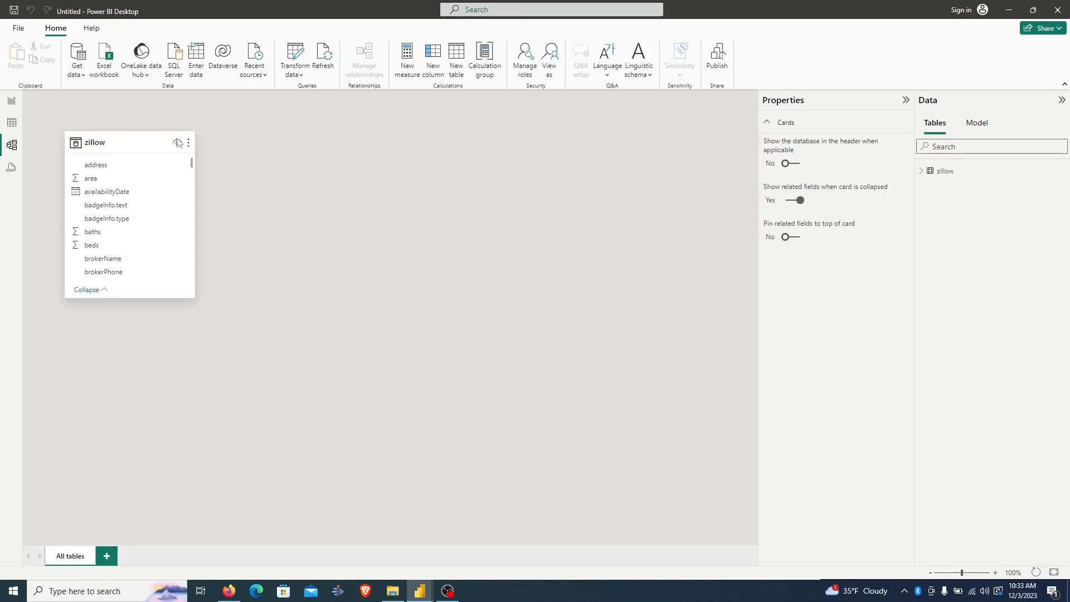
left_click(189, 143)
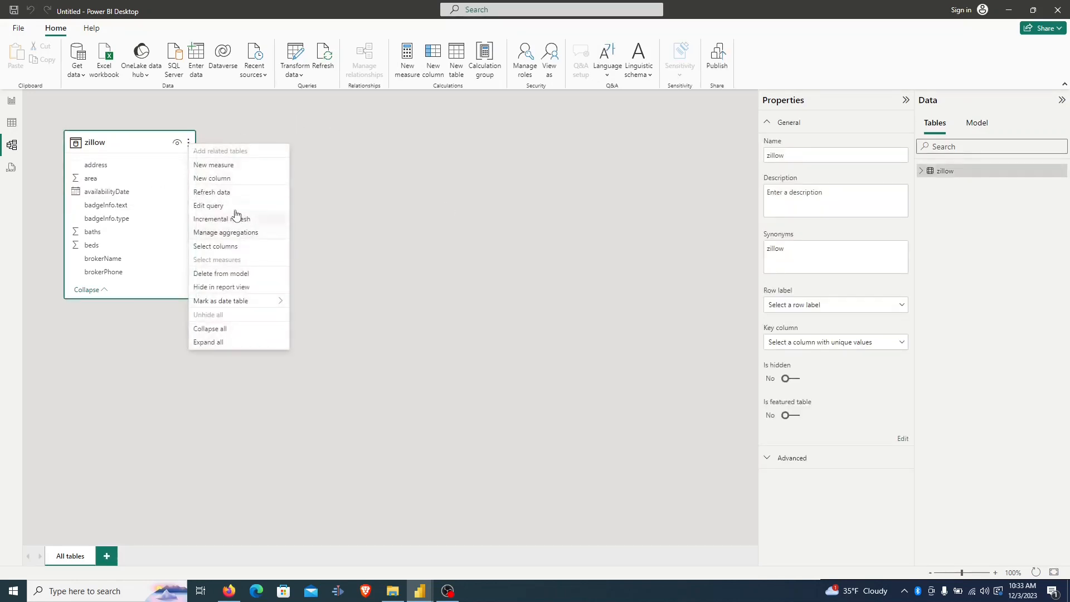
left_click(223, 206)
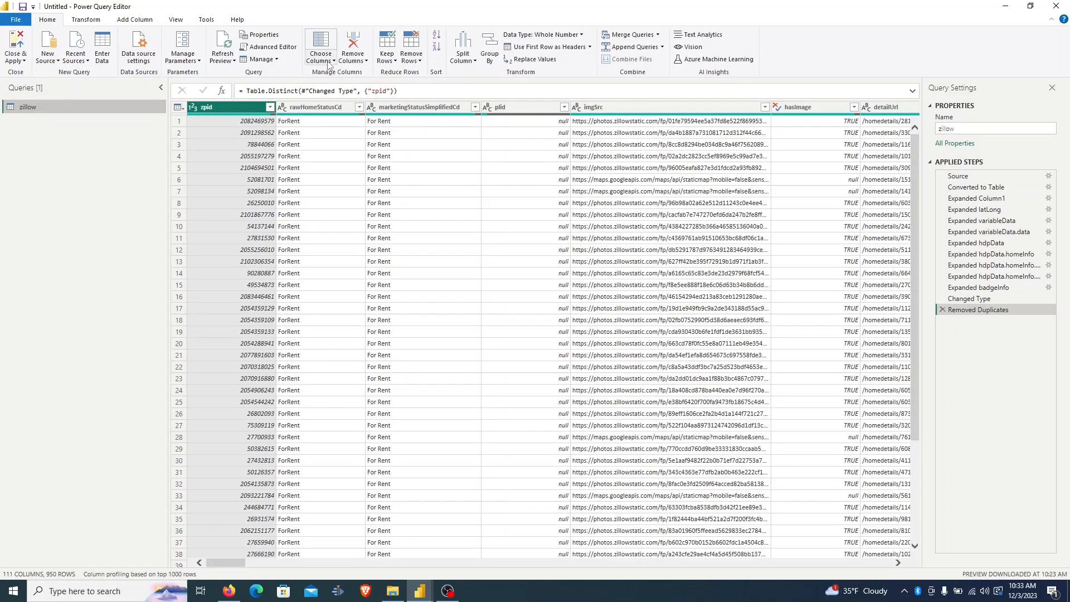
left_click(328, 59)
left_click(343, 85)
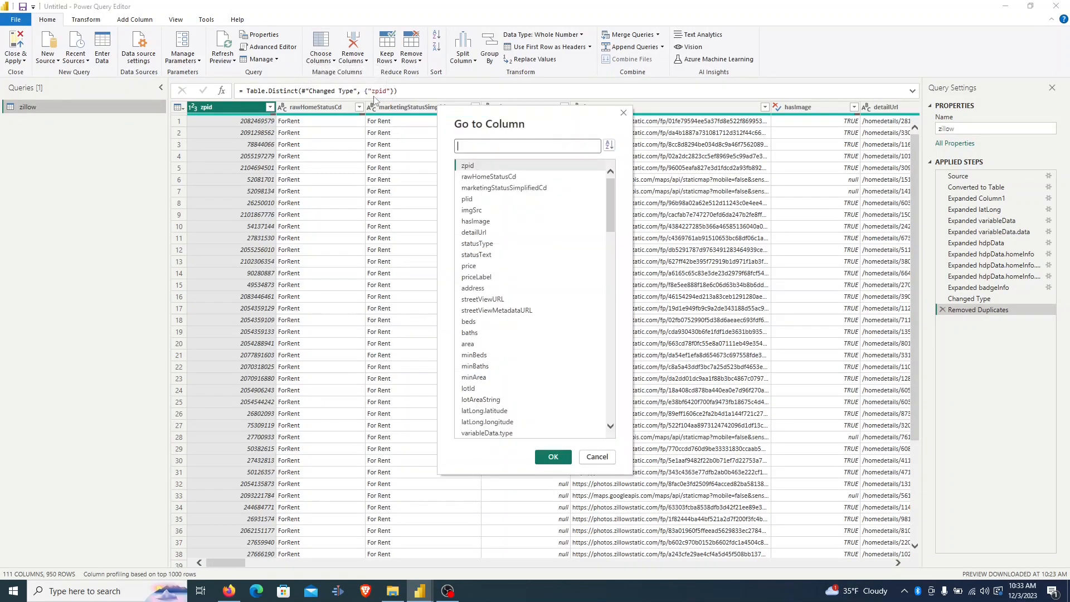
type("status")
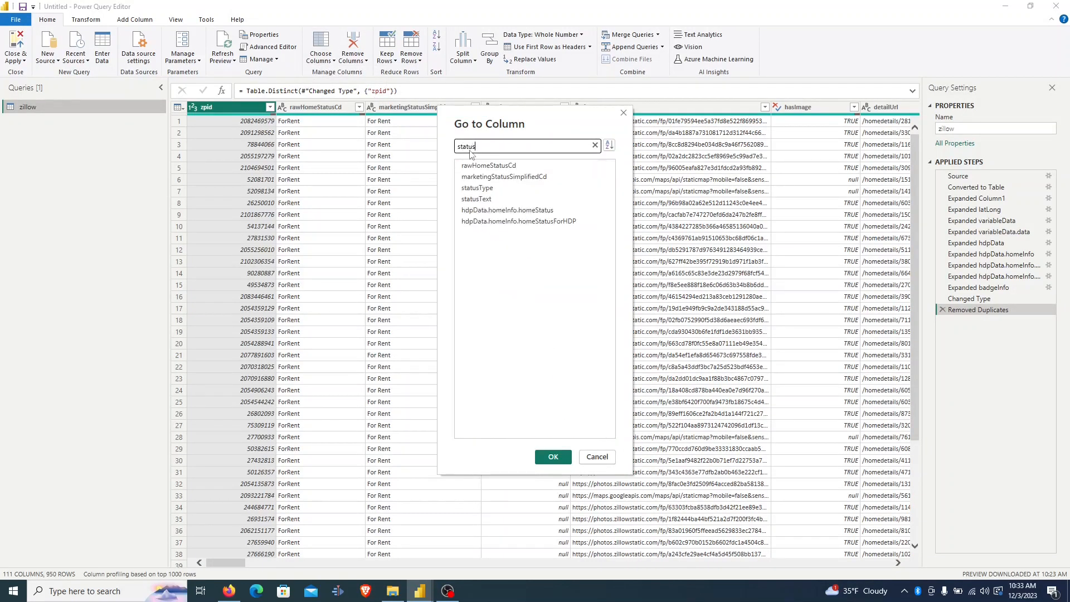
left_click(499, 199)
left_click(553, 457)
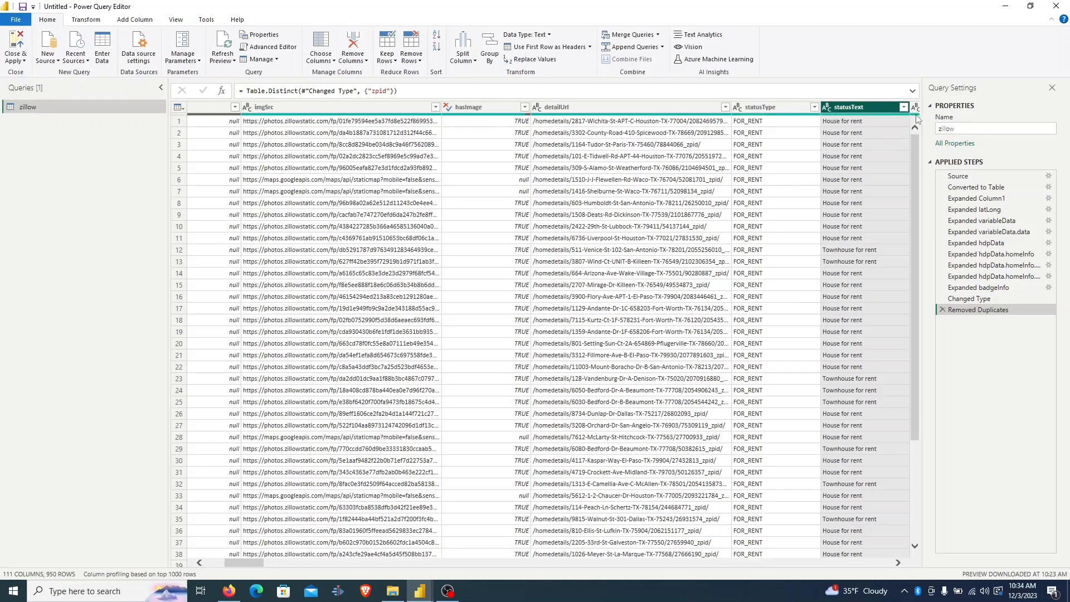
Replace every underscore in the statusType column with a space.
left_click(771, 107, "ctrl")
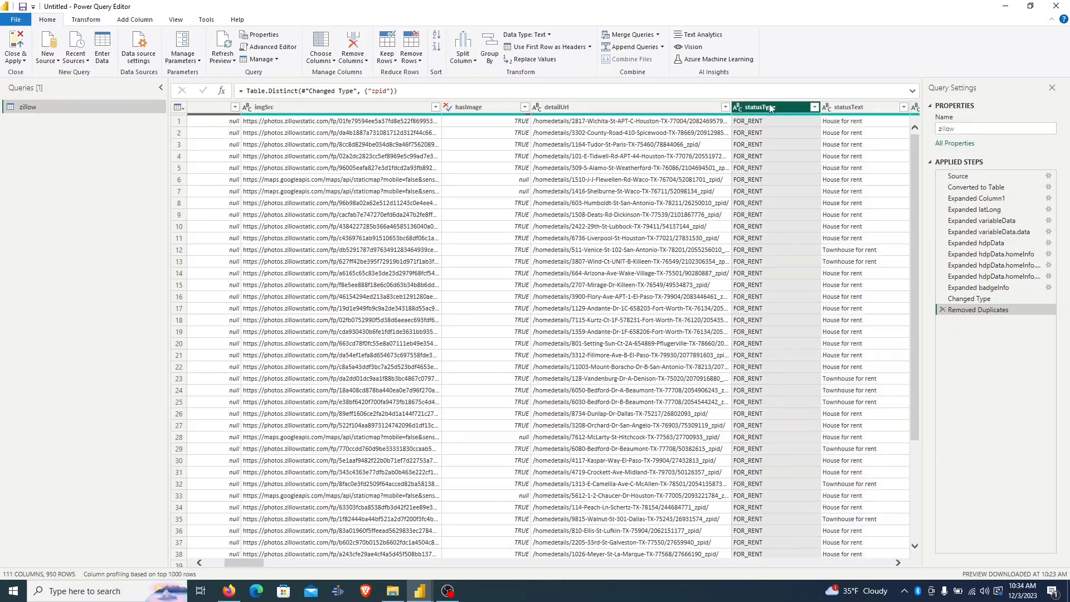
right_click(821, 108)
left_click(828, 236)
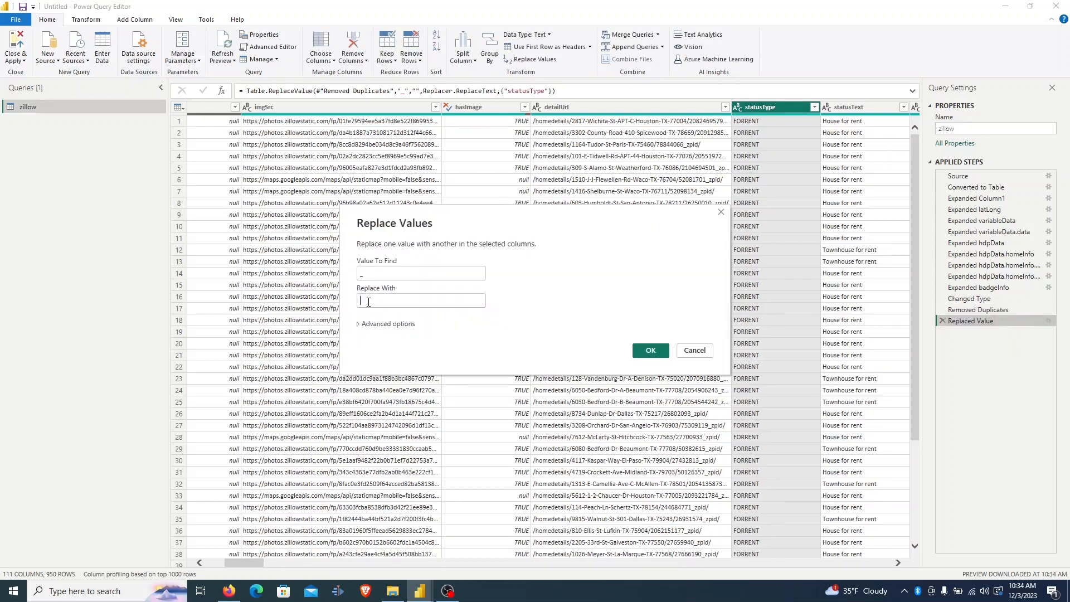
left_click(653, 351)
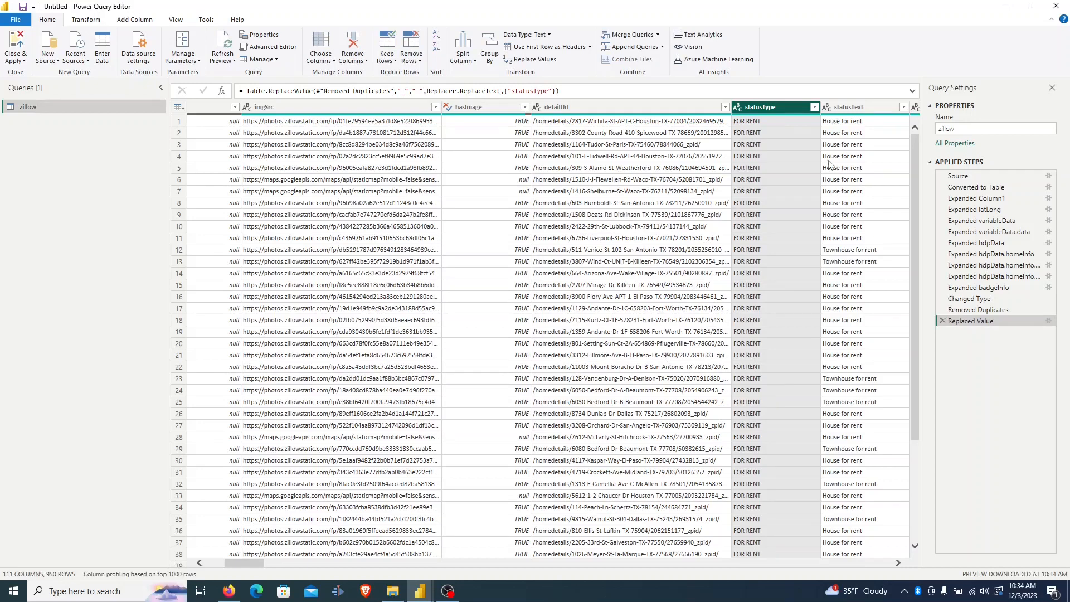
Transform the statusType text to lowercase, capitalize each word, and apply the query changes to the report.
right_click(749, 110)
mouse_move(828, 222)
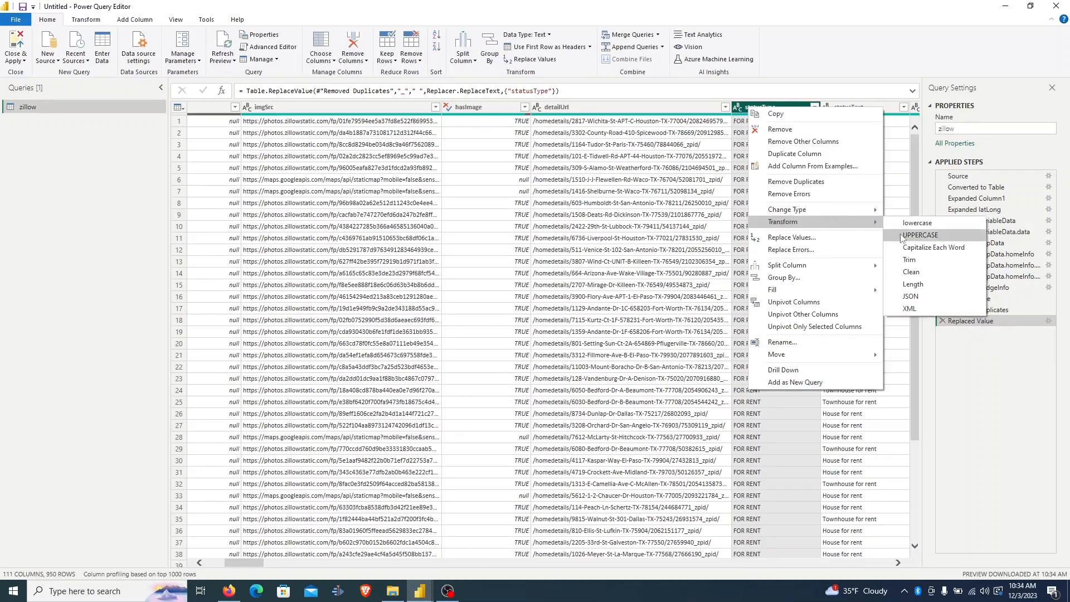
left_click(937, 224)
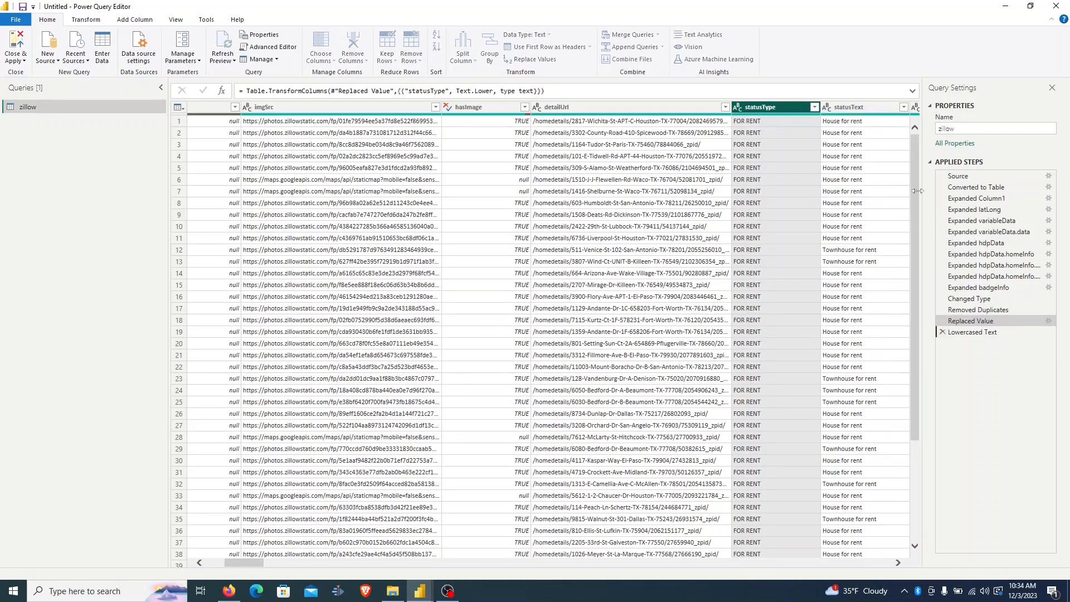
right_click(749, 110)
mouse_move(839, 223)
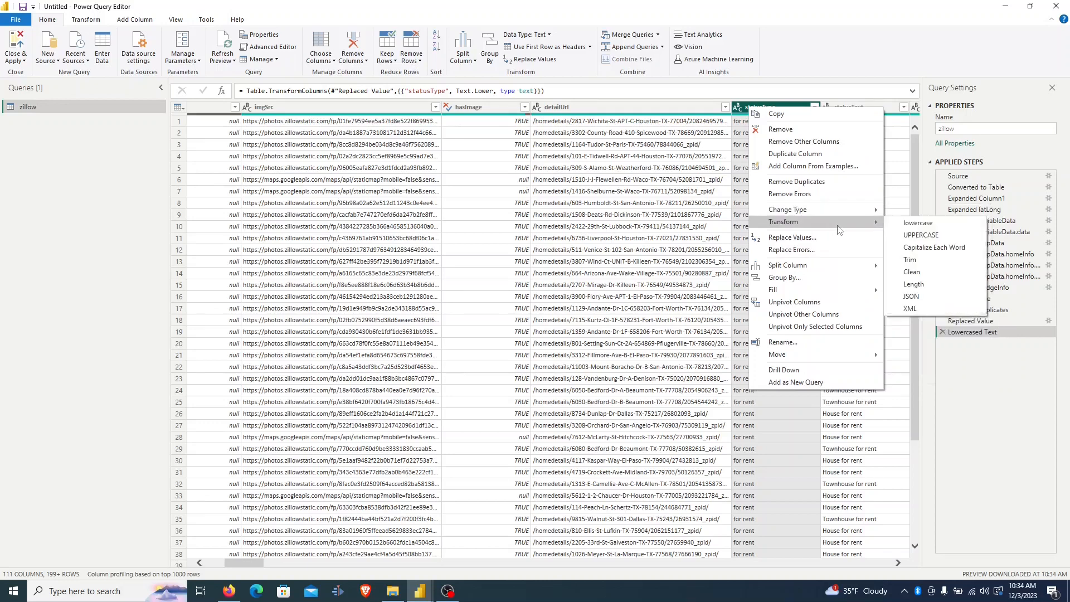
left_click(946, 252)
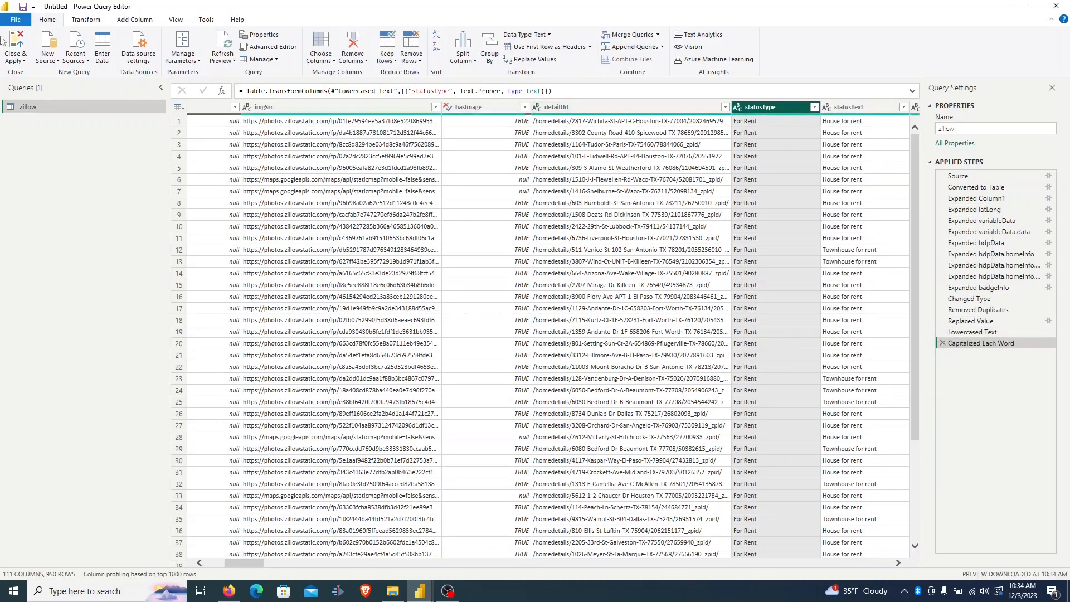
left_click(18, 42)
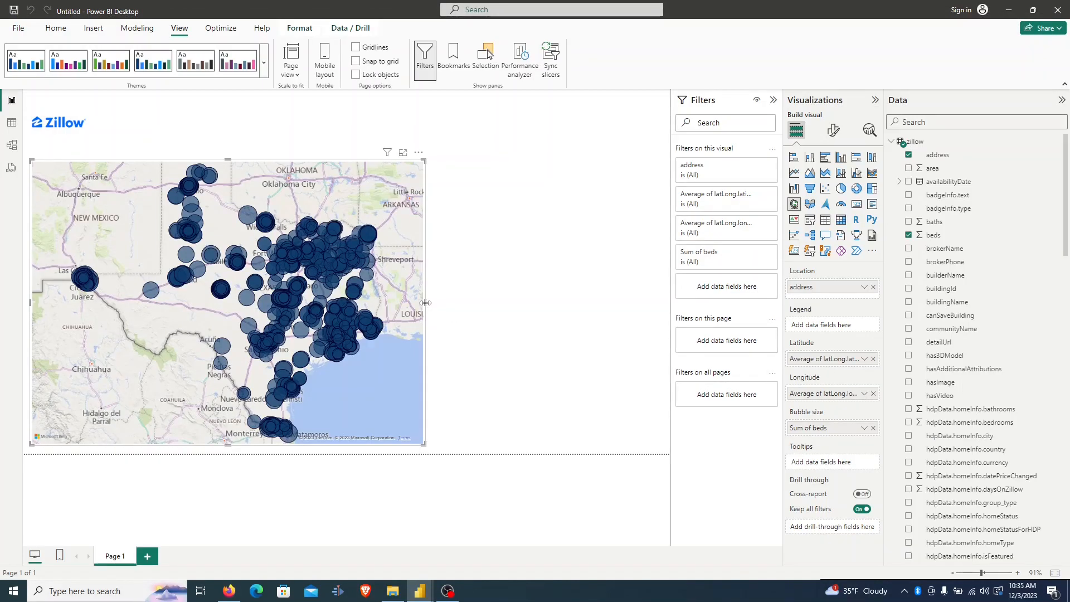
Assign the statusType field as the map's legend.
left_click(982, 126)
type("status")
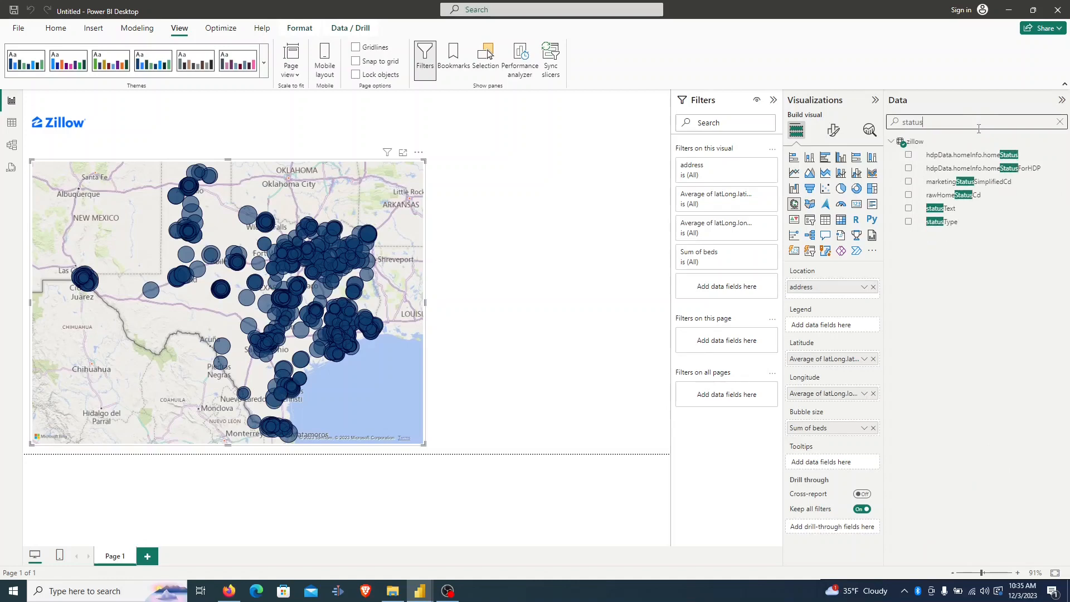
left_click_drag(954, 223, 829, 331)
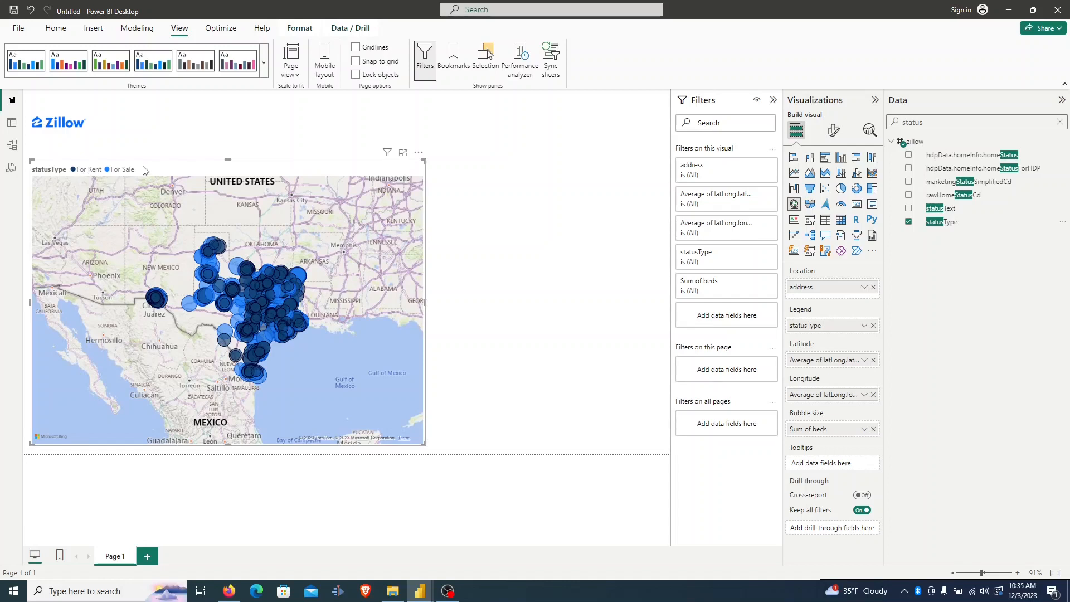
Change the map's For Sale bubble color to a light red.
left_click(825, 133)
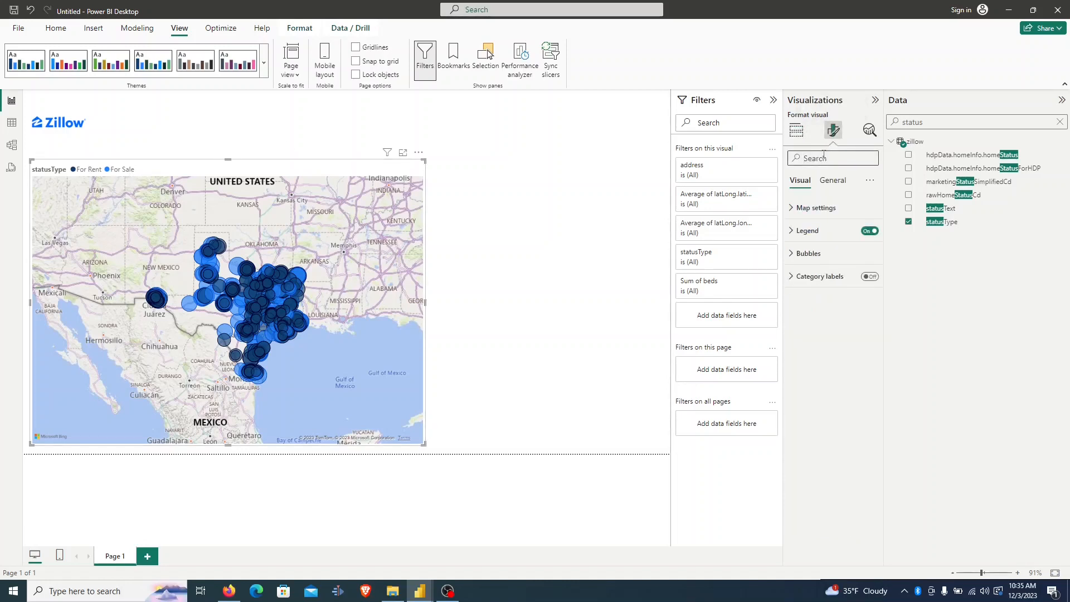
type("color")
scroll(855, 250, "down", 8)
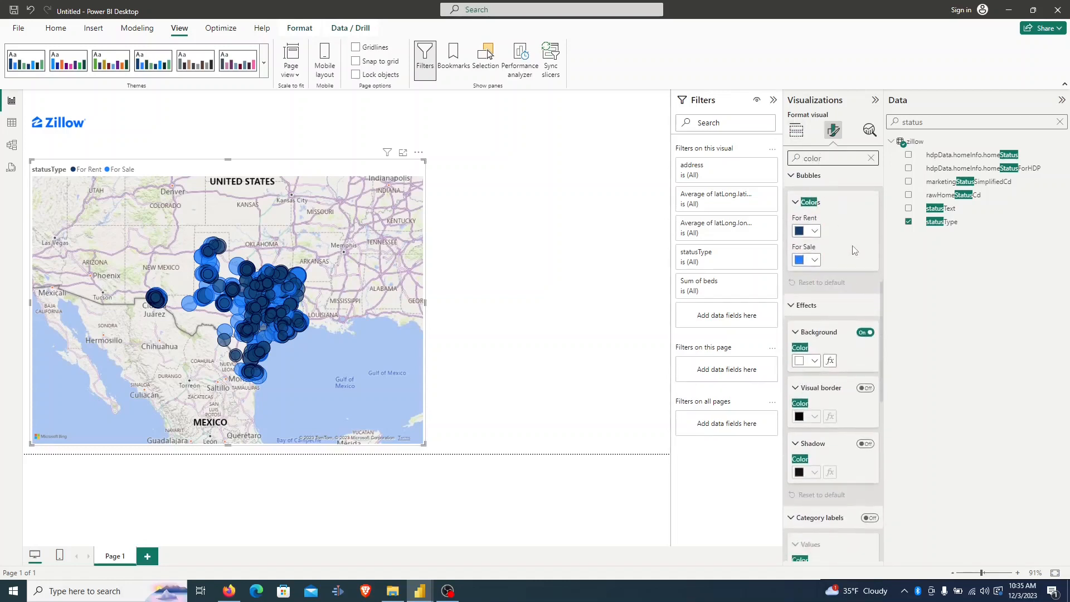
scroll(822, 265, "up", 3)
left_click(814, 261)
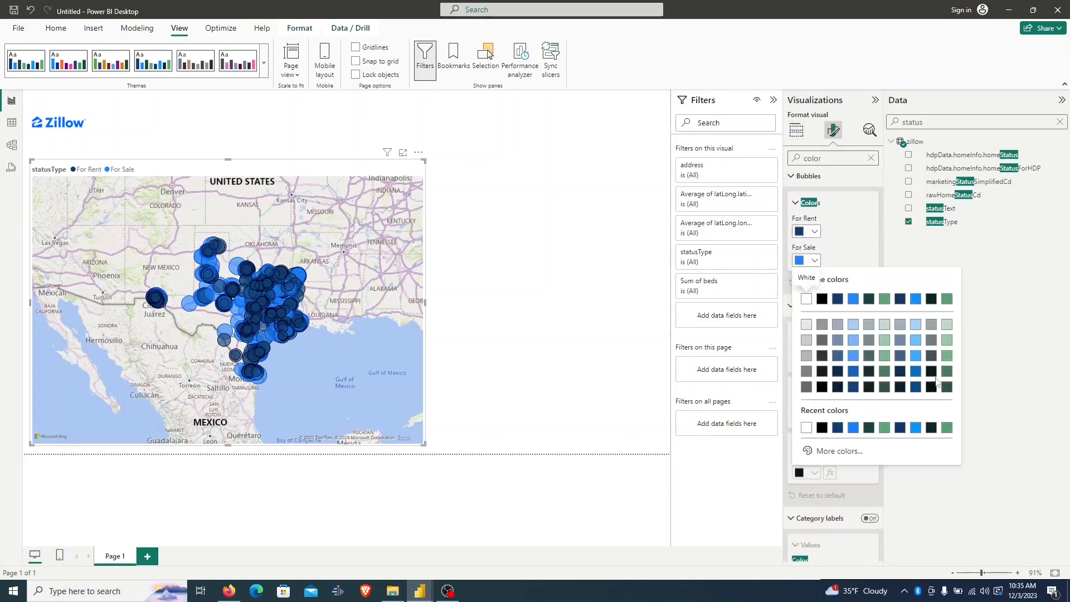
left_click(812, 452)
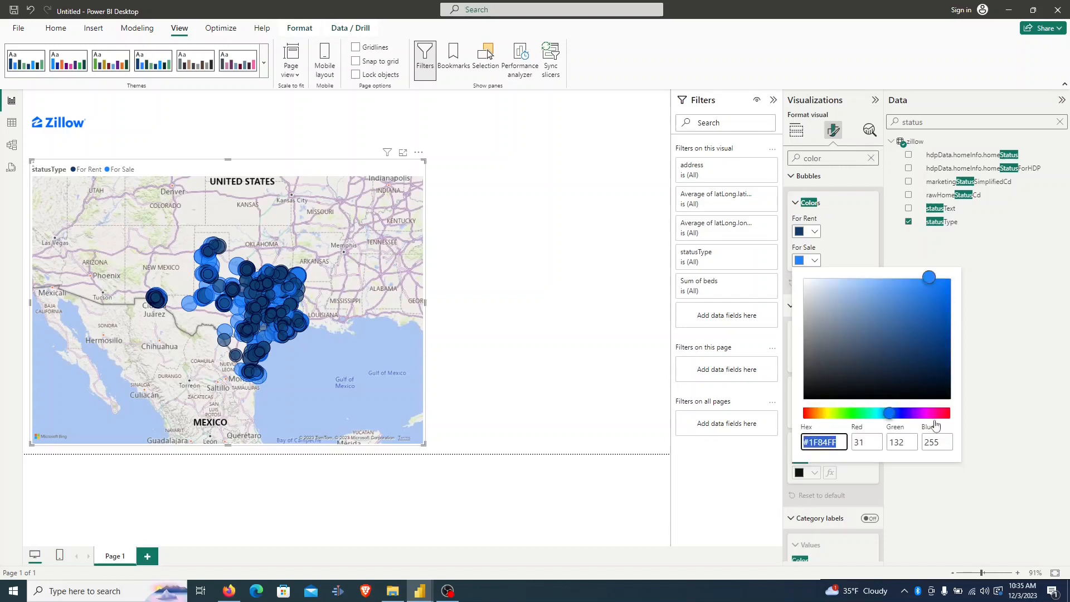
left_click_drag(896, 413, 807, 414)
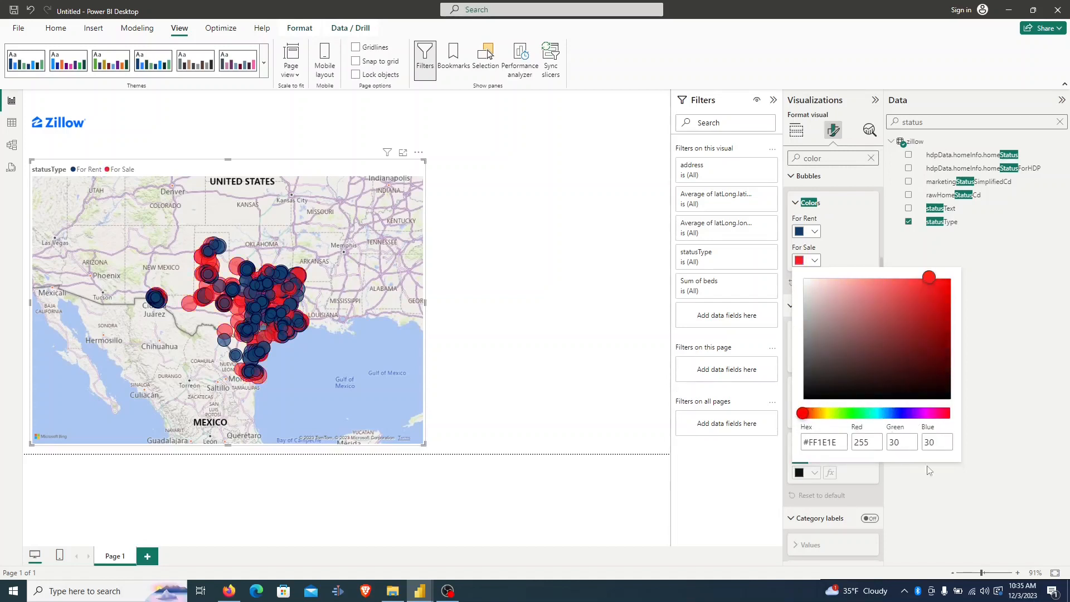
left_click_drag(929, 278, 900, 280)
left_click(524, 281)
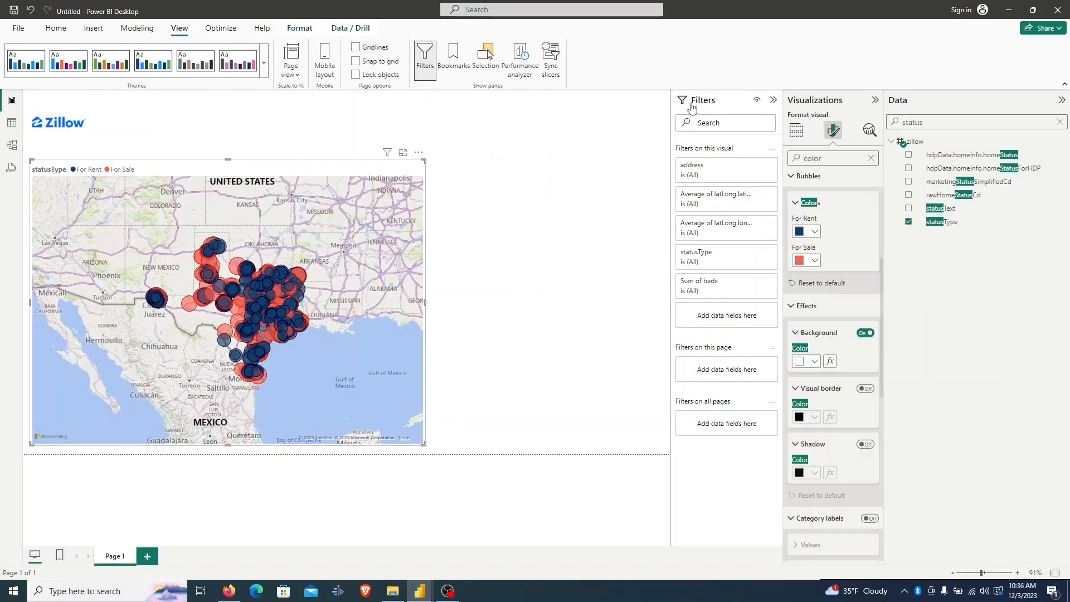
Turn off the map's legend display and deselect the map.
left_click_drag(829, 159, 753, 156)
type("legen")
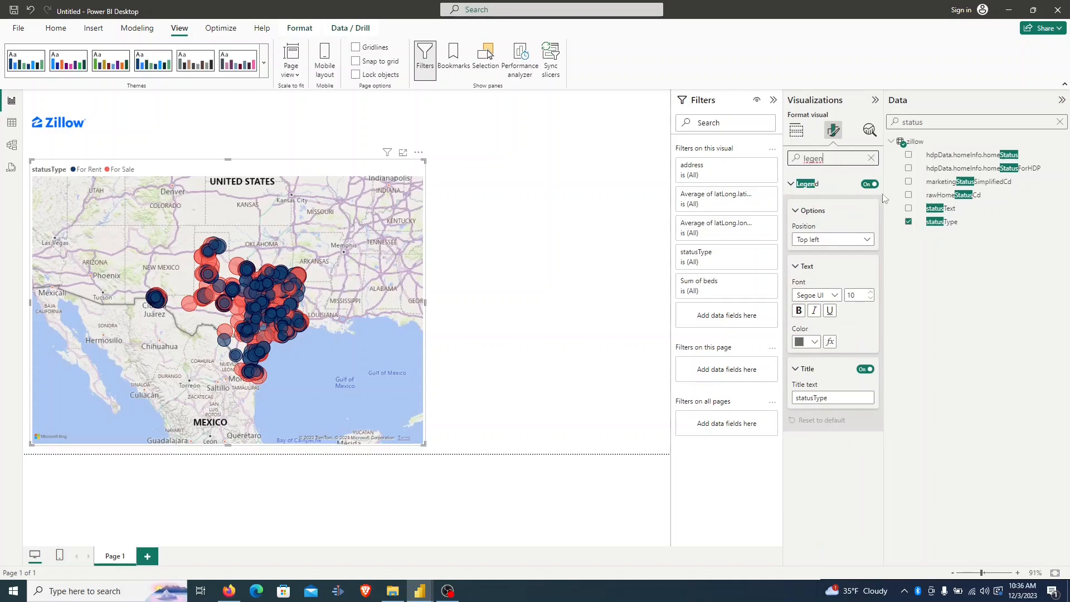
left_click(869, 184)
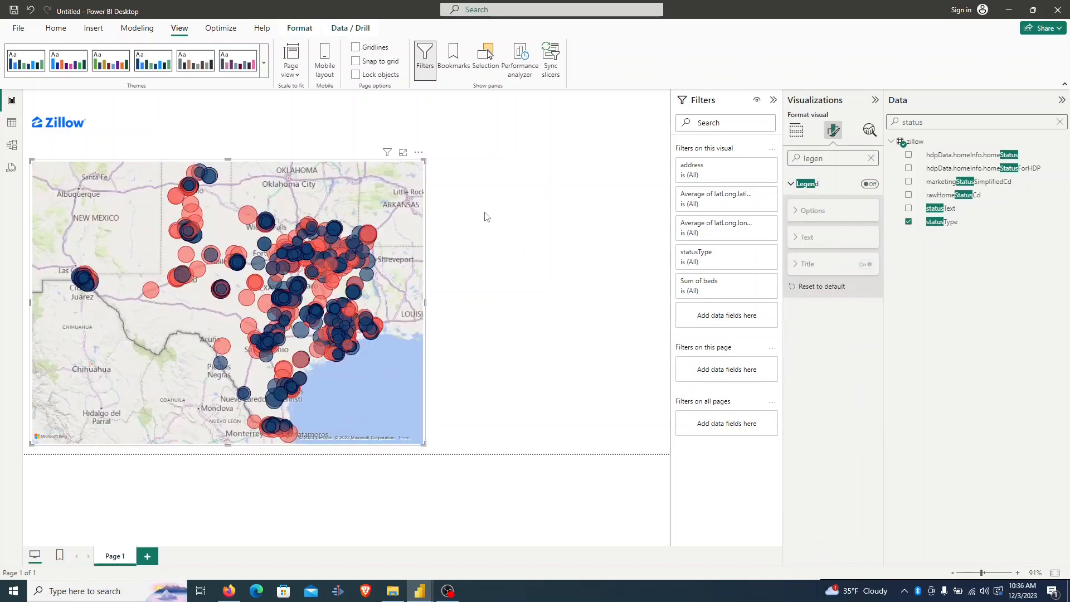
left_click(487, 217)
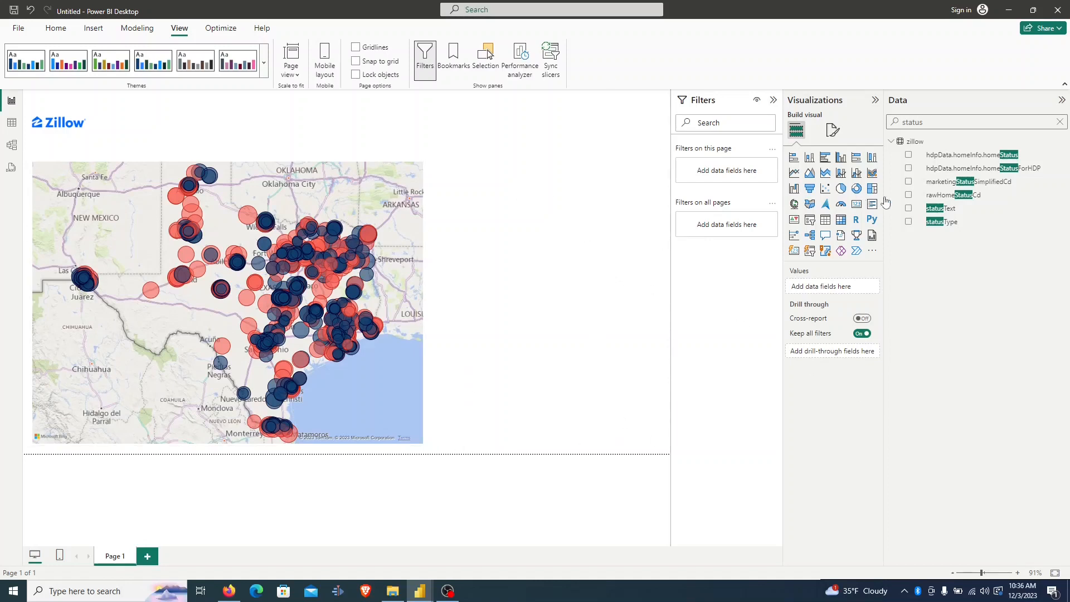
Add a button slicer beside the map and use priceLabel as its field.
left_click(810, 252)
left_click(960, 117)
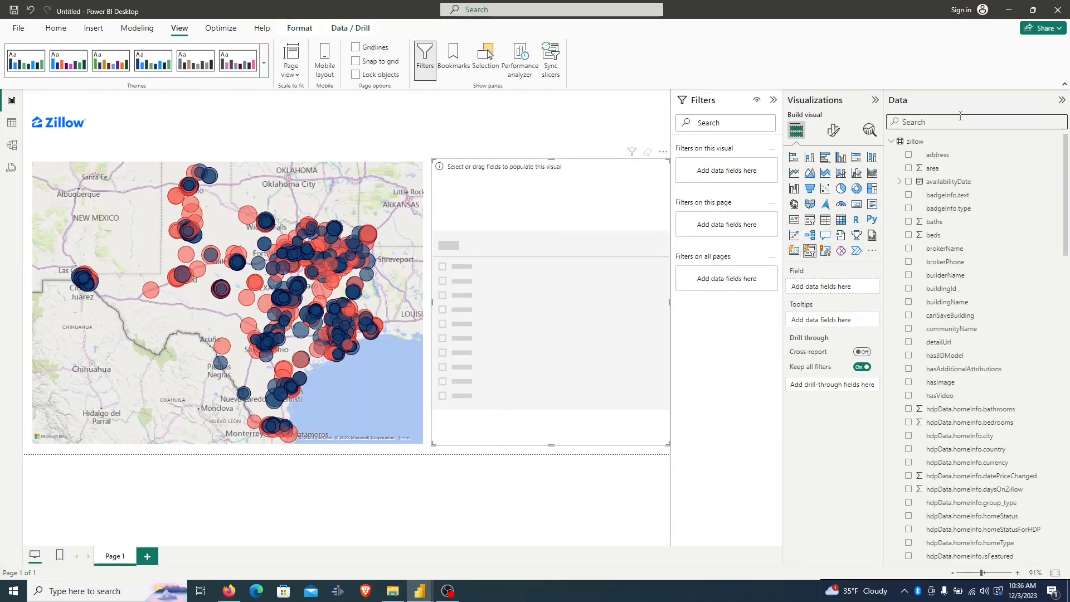
type("price")
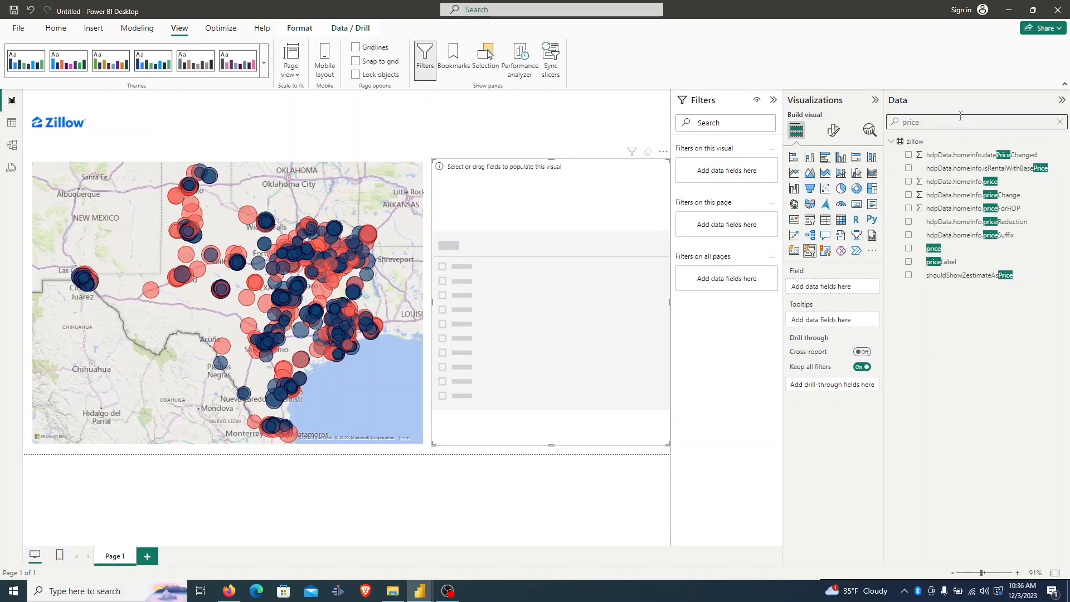
left_click_drag(949, 262, 828, 295)
Set the price slicer's layout to two columns and turn off its title.
left_click(833, 131)
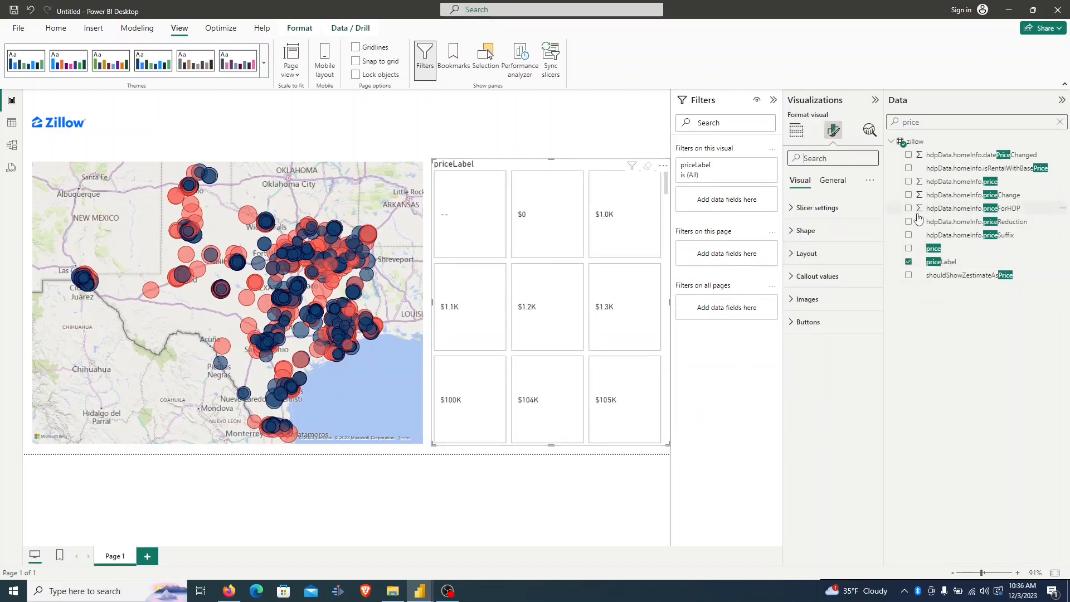
type("columns")
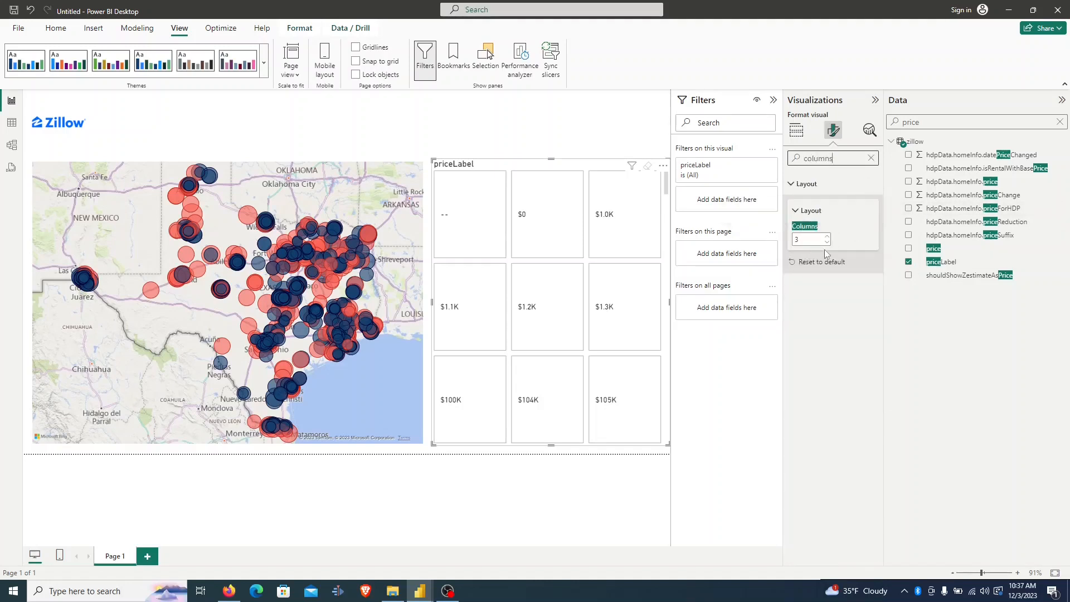
left_click(827, 242)
key("BackSpace")
type("title")
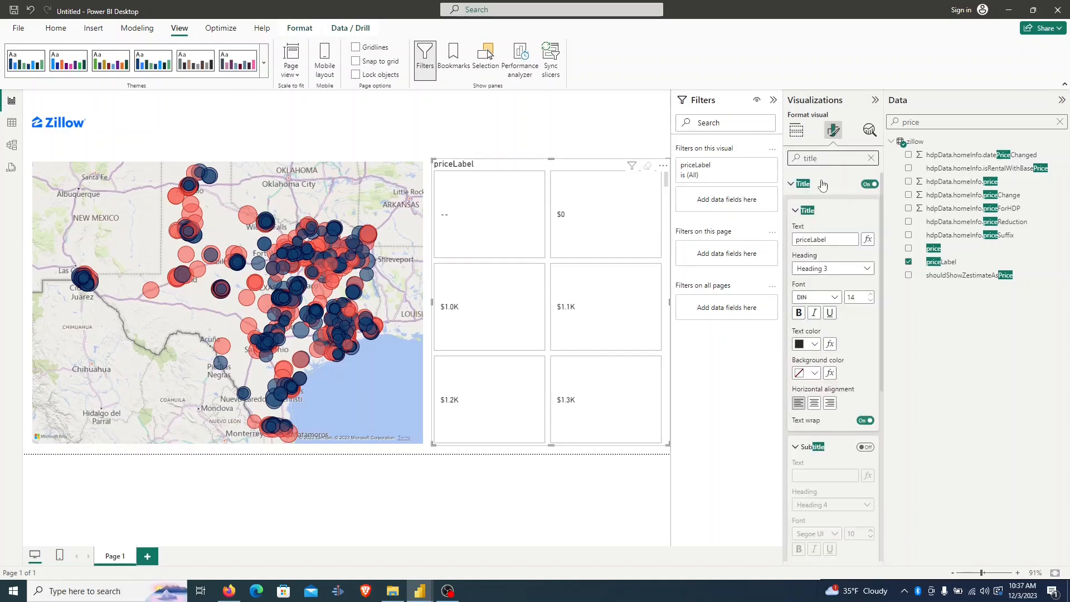
left_click(870, 185)
left_click(870, 158)
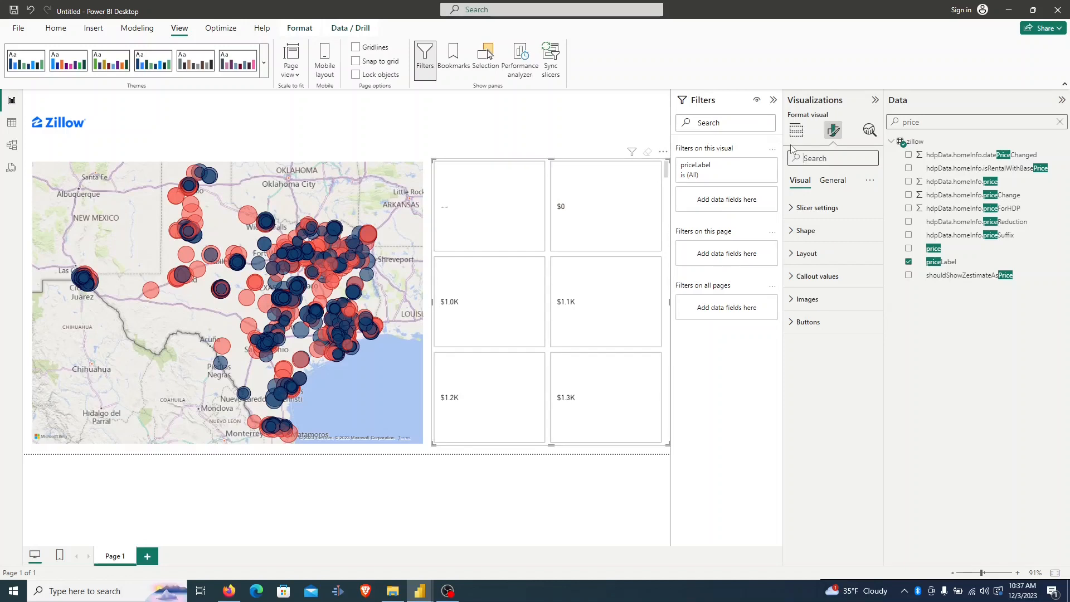
Make the price slicer's callout values show blanks as "$N/A".
type("blank")
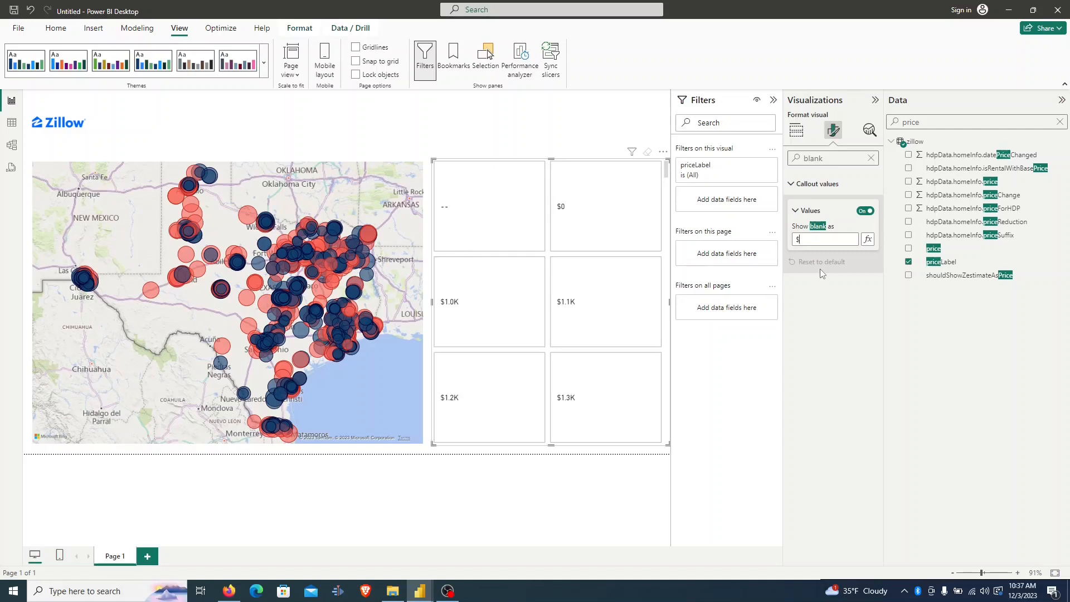
left_click_drag(826, 159, 777, 147)
key("BackSpace")
Assign the imgSrc field as the image shown on the price slicer's buttons.
type("imag")
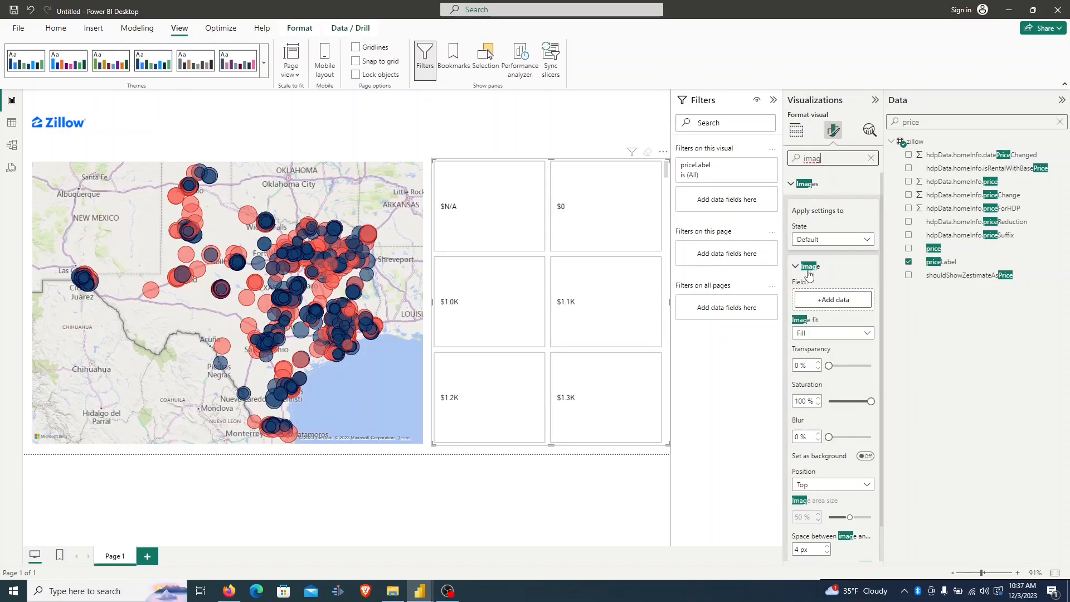
scroll(841, 267, "down", 1)
left_click(842, 270)
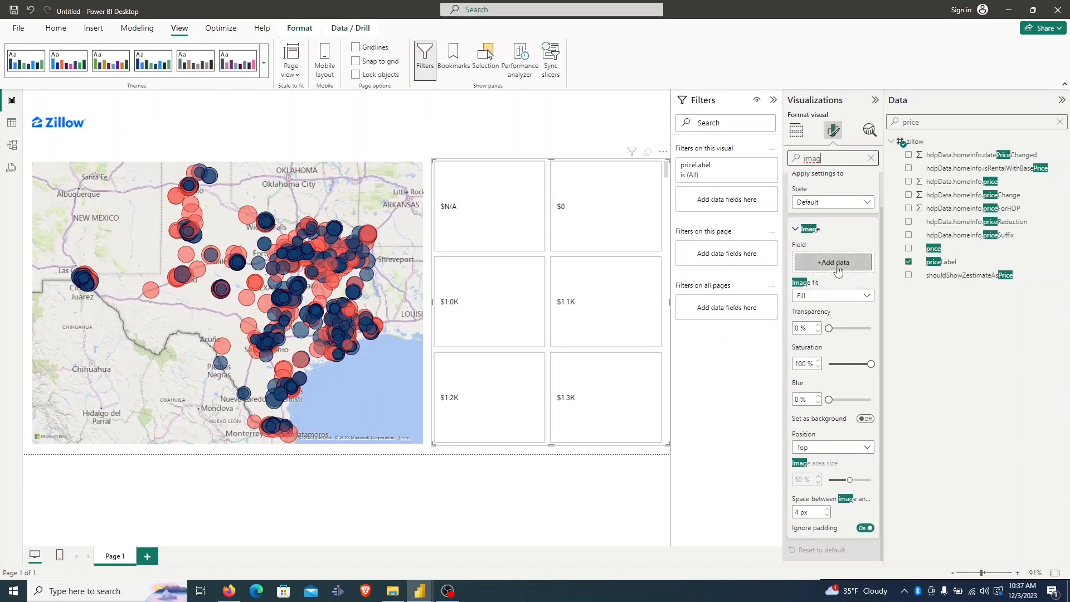
type("img")
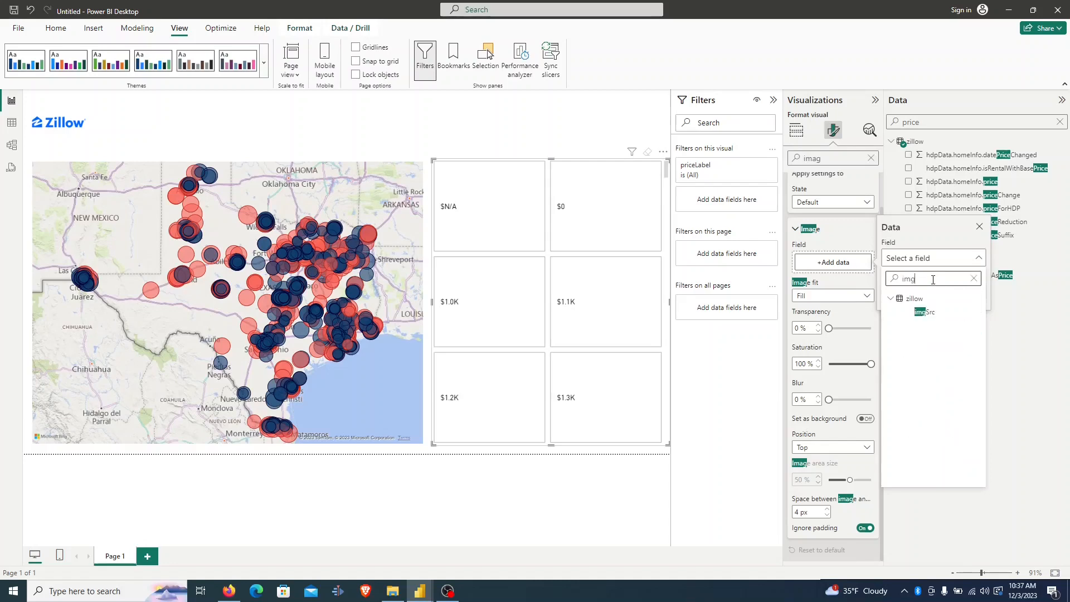
left_click(930, 314)
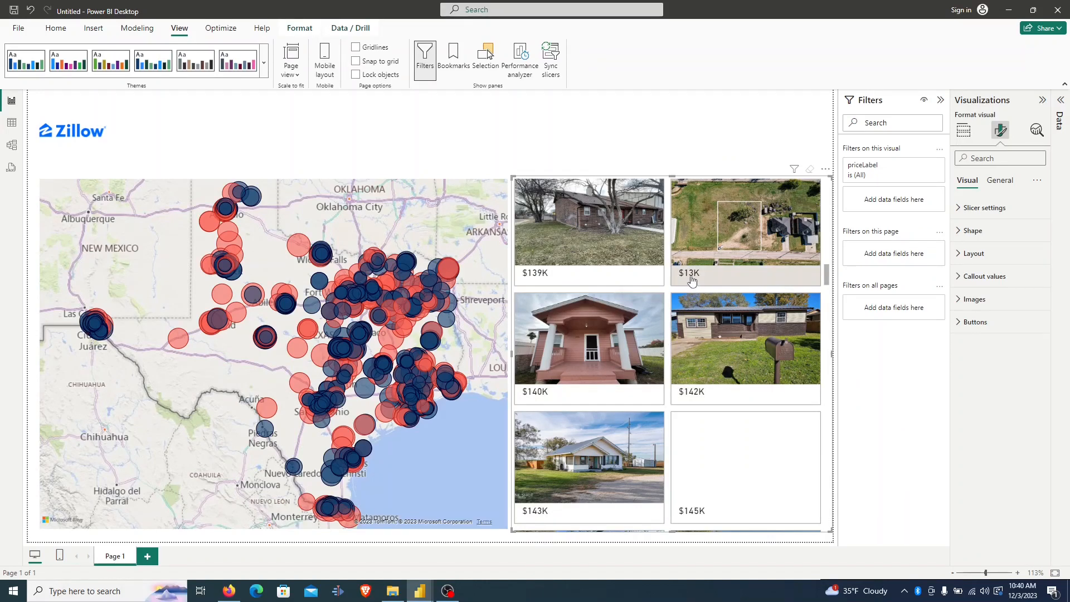
Change the font of the slicer's callout values to Segoe UI Bold and raise the font size by two increments.
left_click(961, 277)
scroll(998, 274, "down", 4)
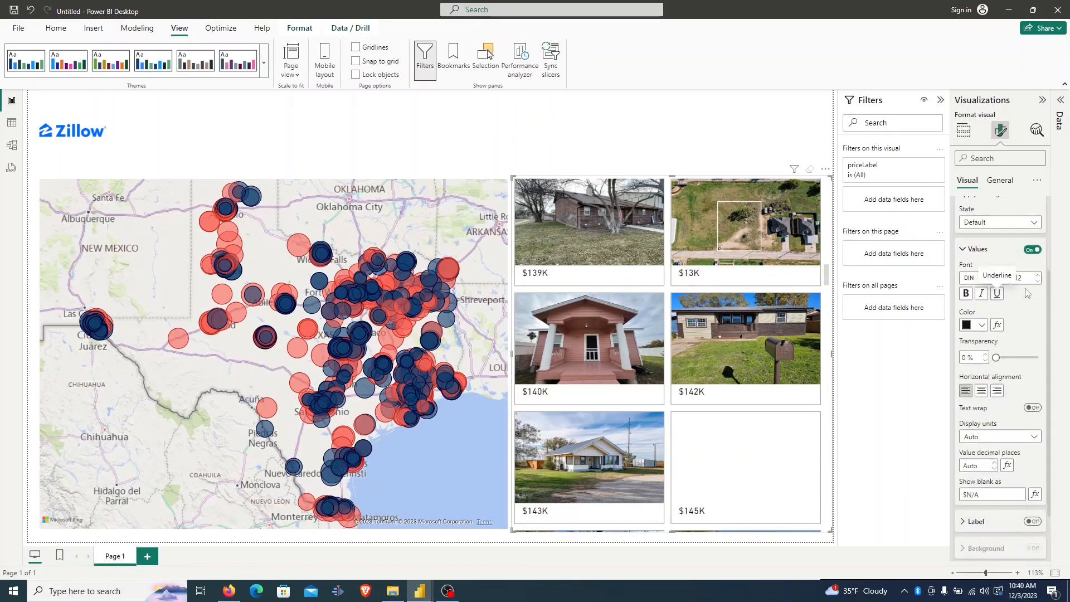
left_click(1002, 279)
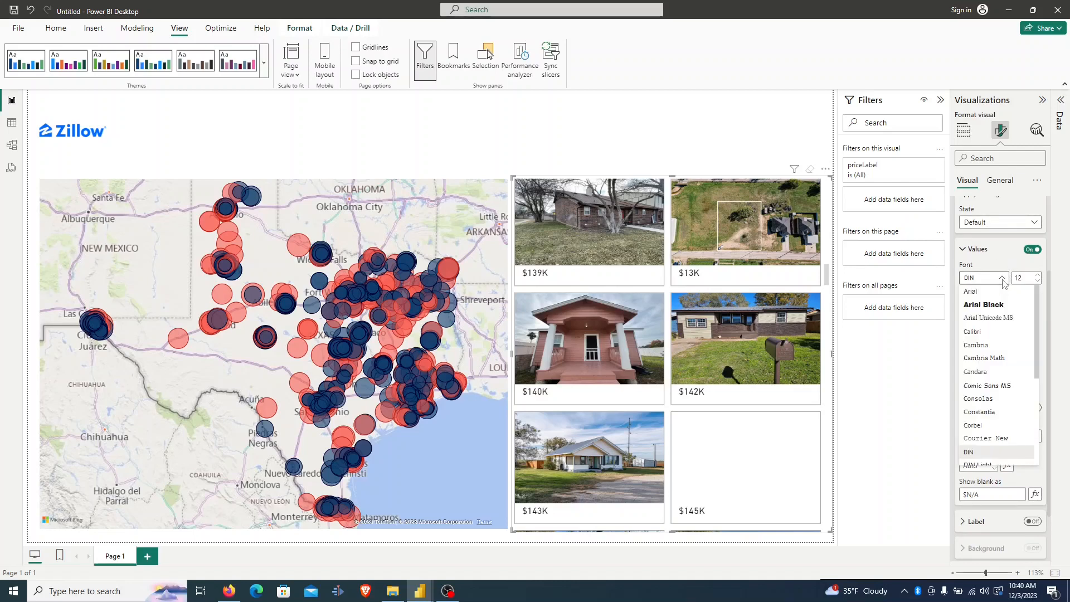
scroll(1012, 402, "down", 4)
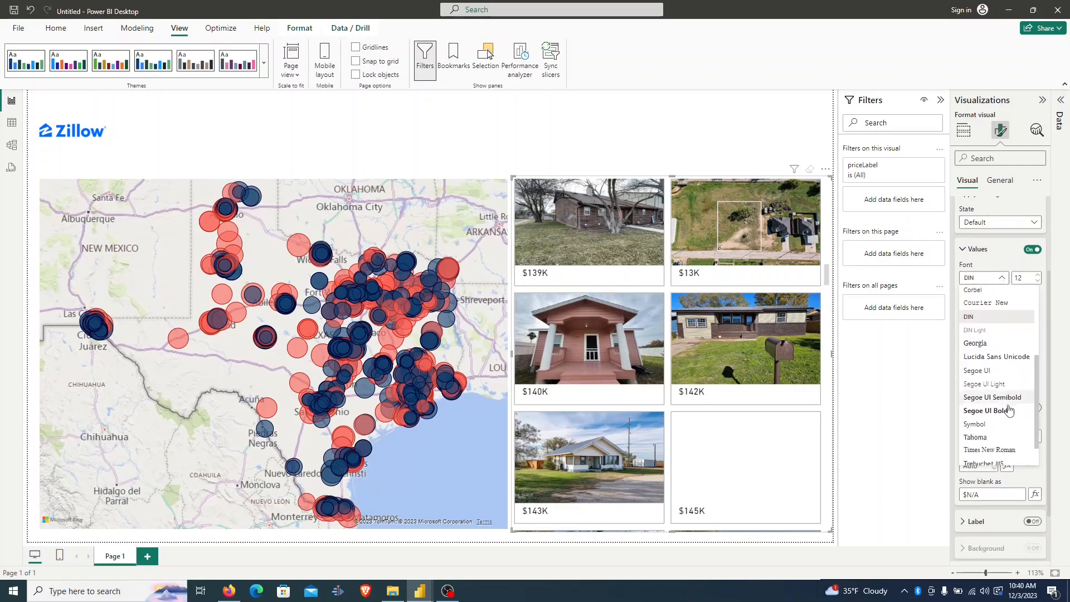
left_click(997, 412)
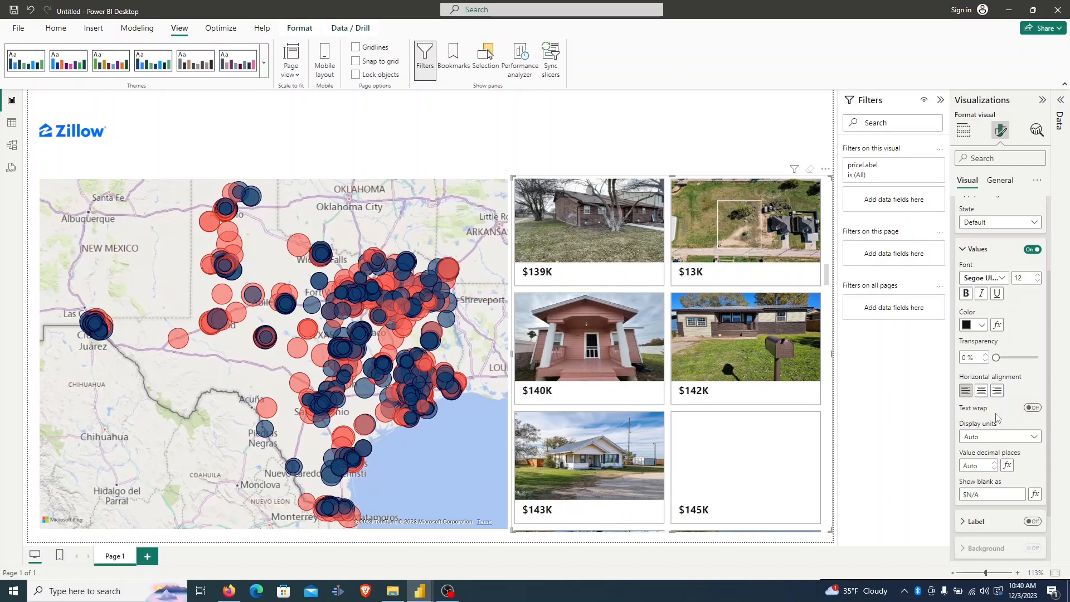
left_click(1040, 277)
left_click(1041, 277)
left_click(1035, 159)
type("glow")
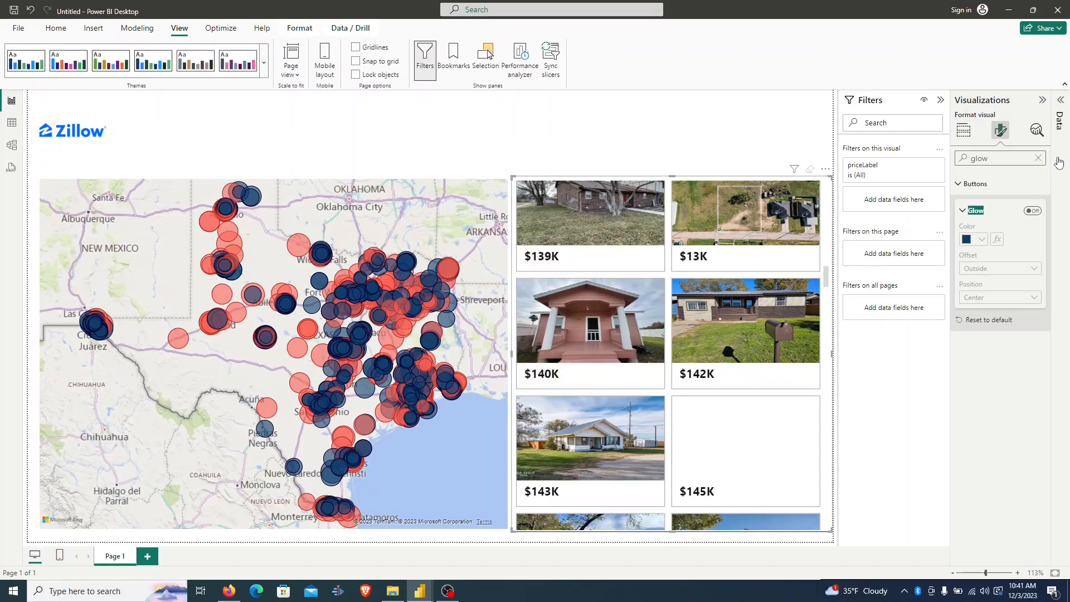
left_click(1038, 157)
Turn on the label in the slicer's callout values, open its settings and widen the Visualizations pane.
left_click(977, 358)
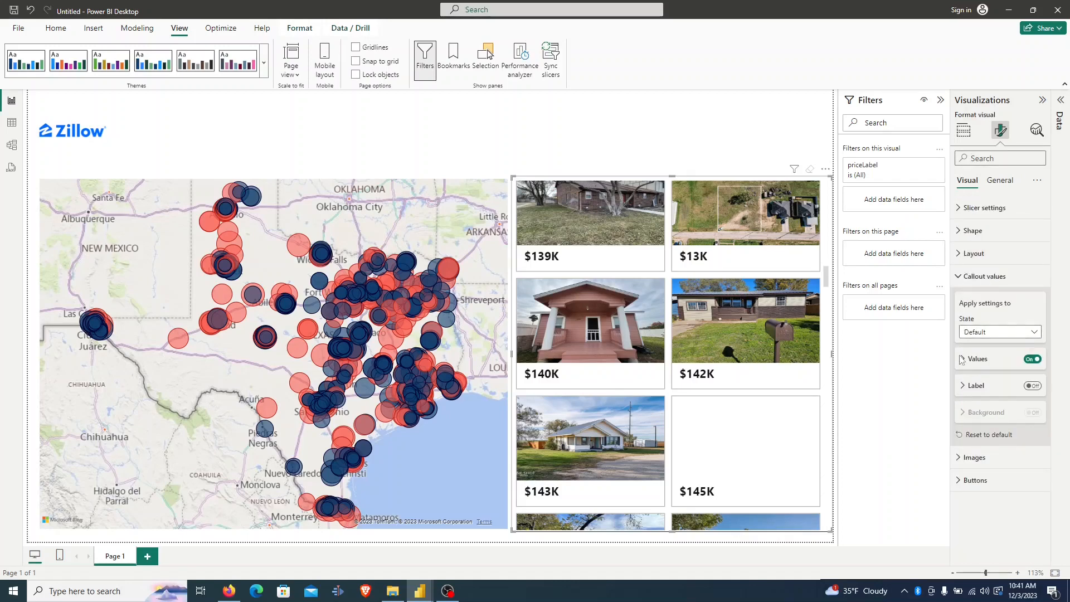
left_click(1031, 386)
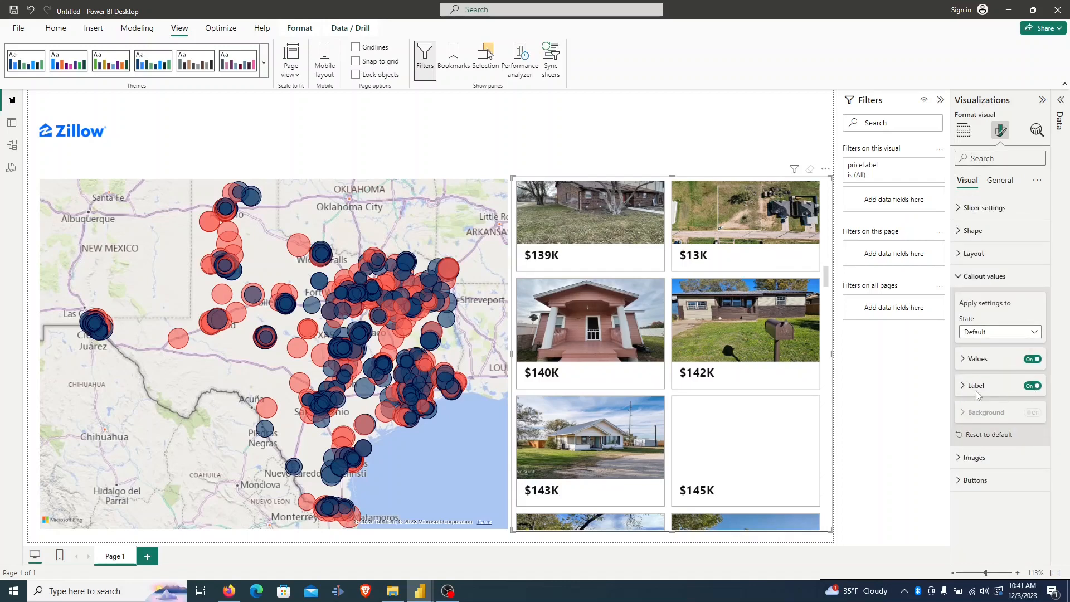
left_click(971, 386)
scroll(983, 324, "down", 2)
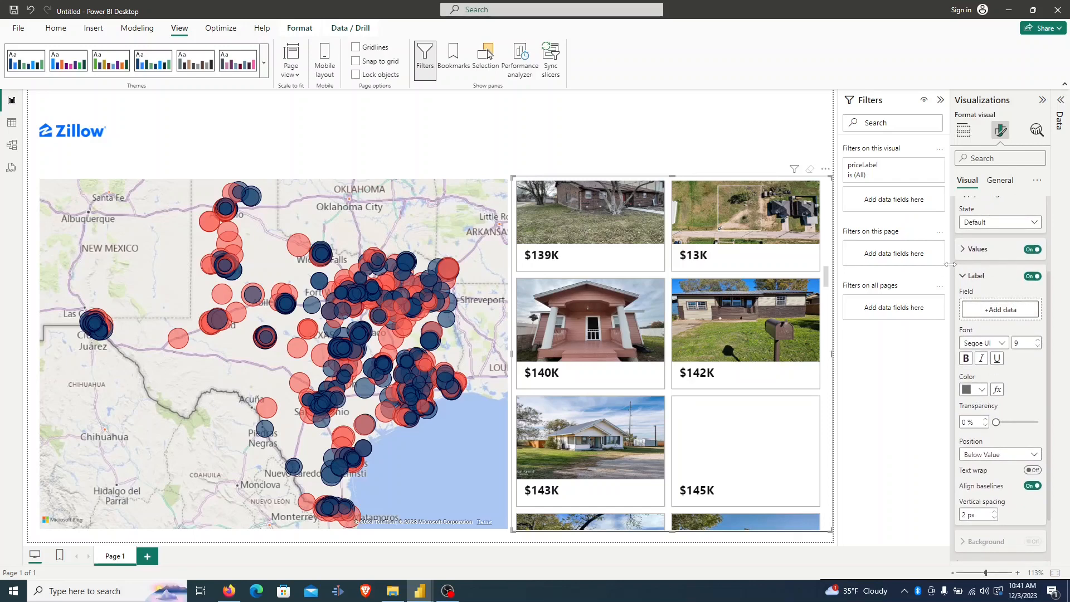
left_click_drag(950, 264, 894, 264)
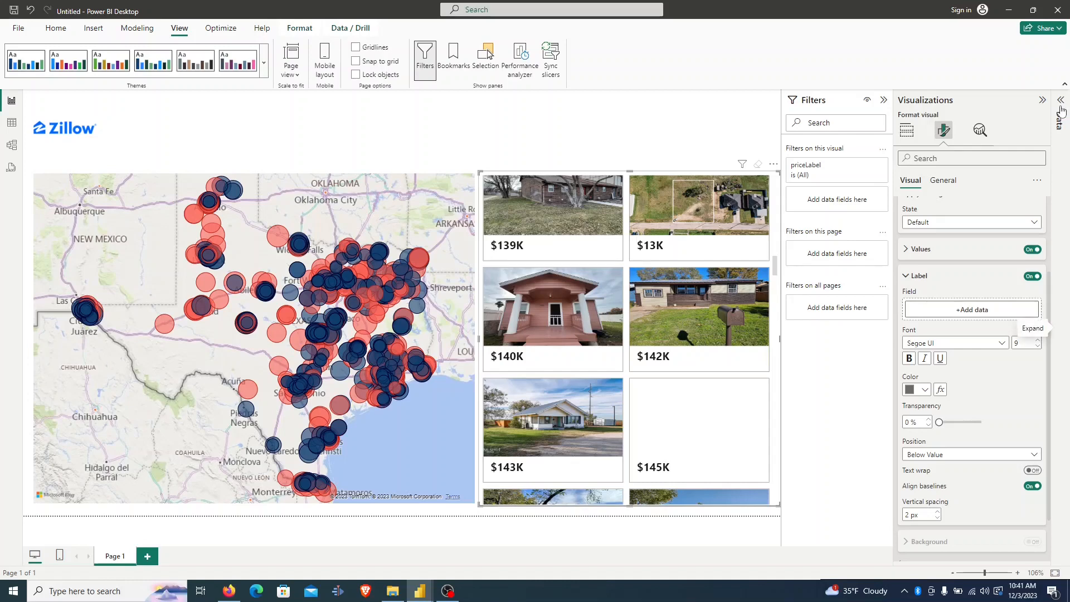
Switch to the finished zillow report, find its Property Details measure, copy the complete formula and return to the untitled report.
mouse_move(420, 590)
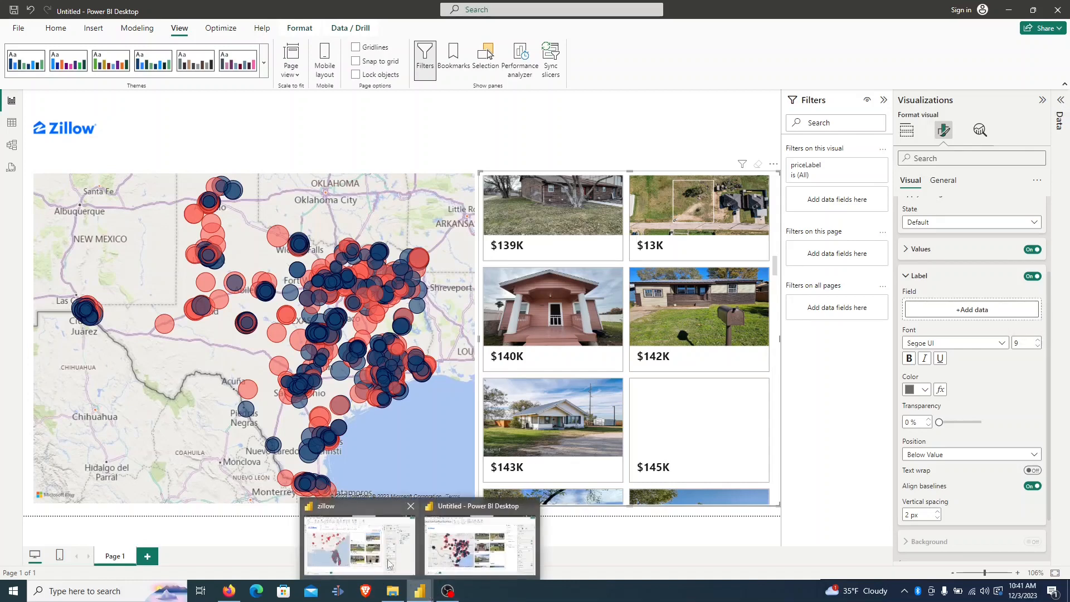
left_click(383, 555)
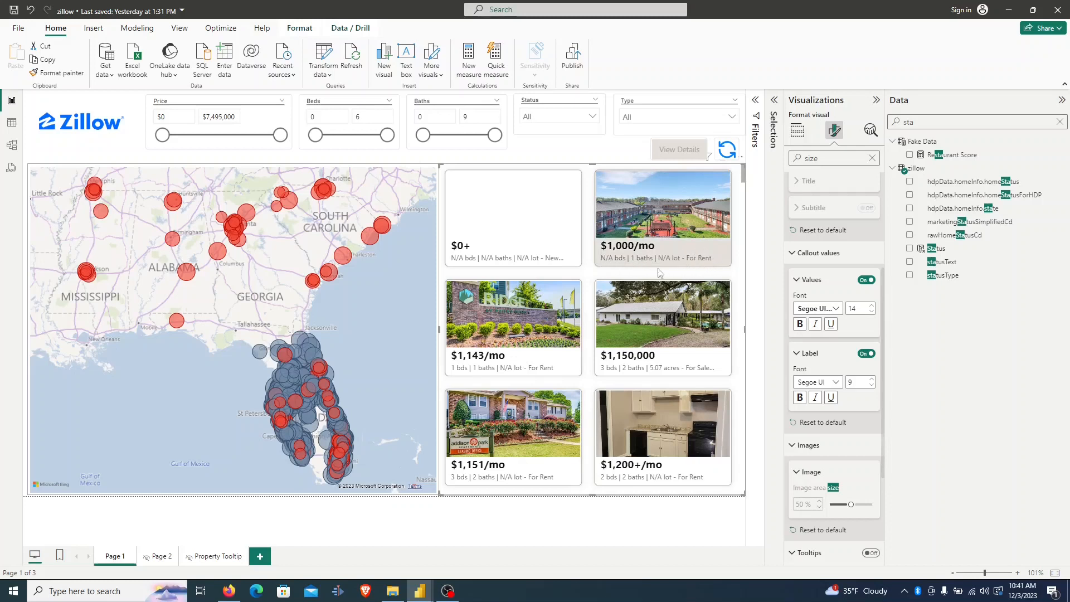
double_click(948, 124)
type("proper")
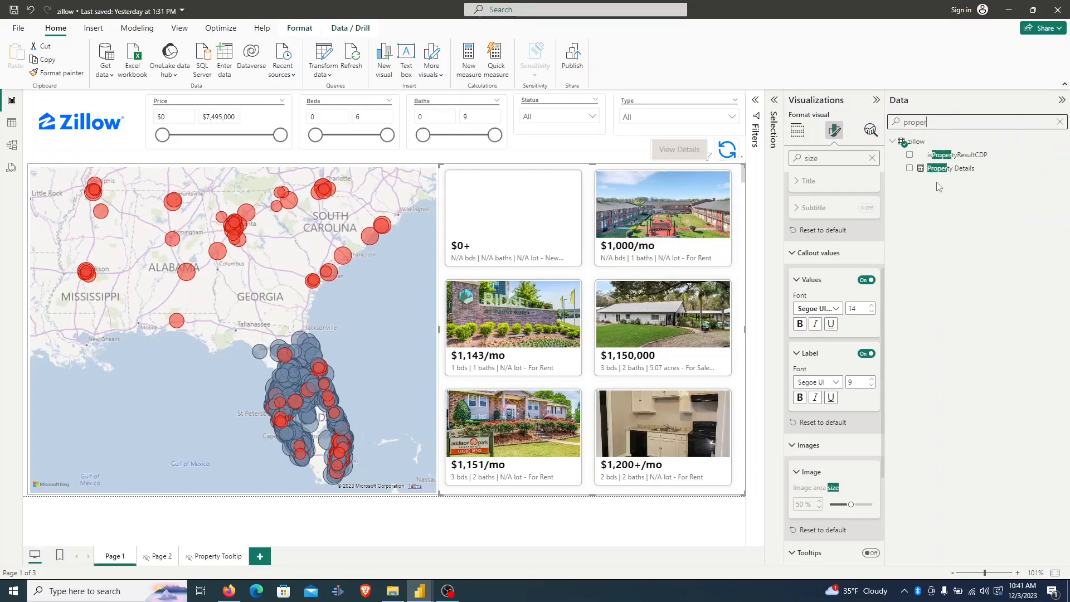
left_click(943, 172)
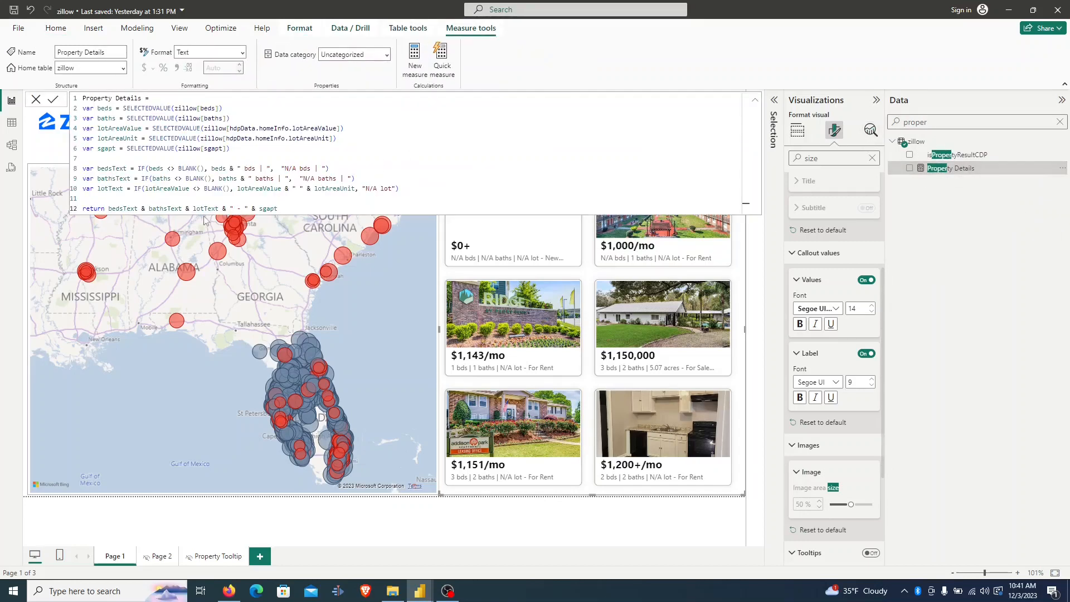
left_click_drag(296, 209, 124, 83)
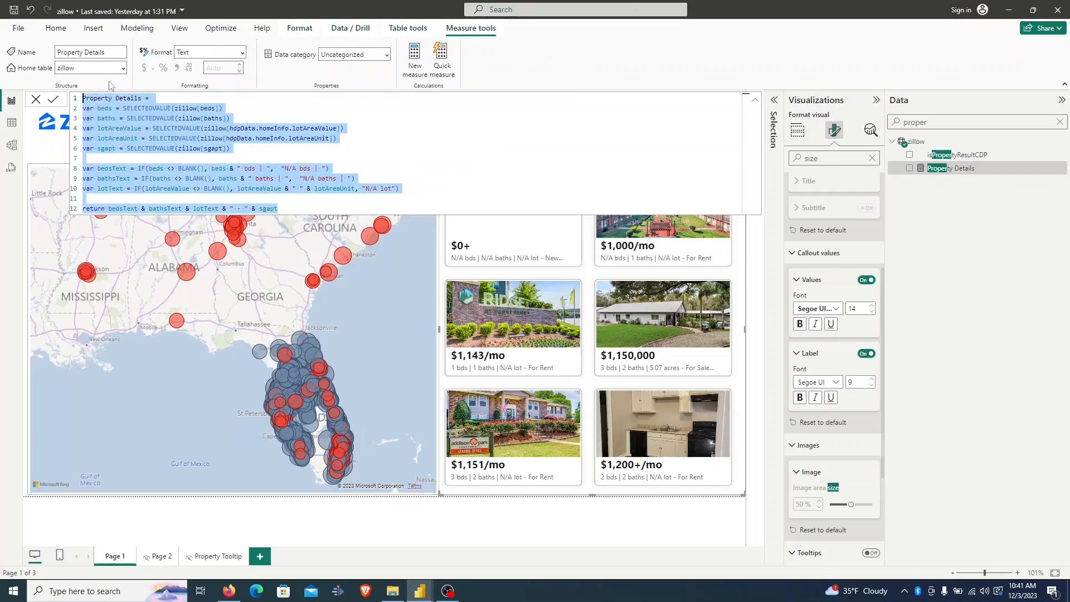
left_click(1011, 12)
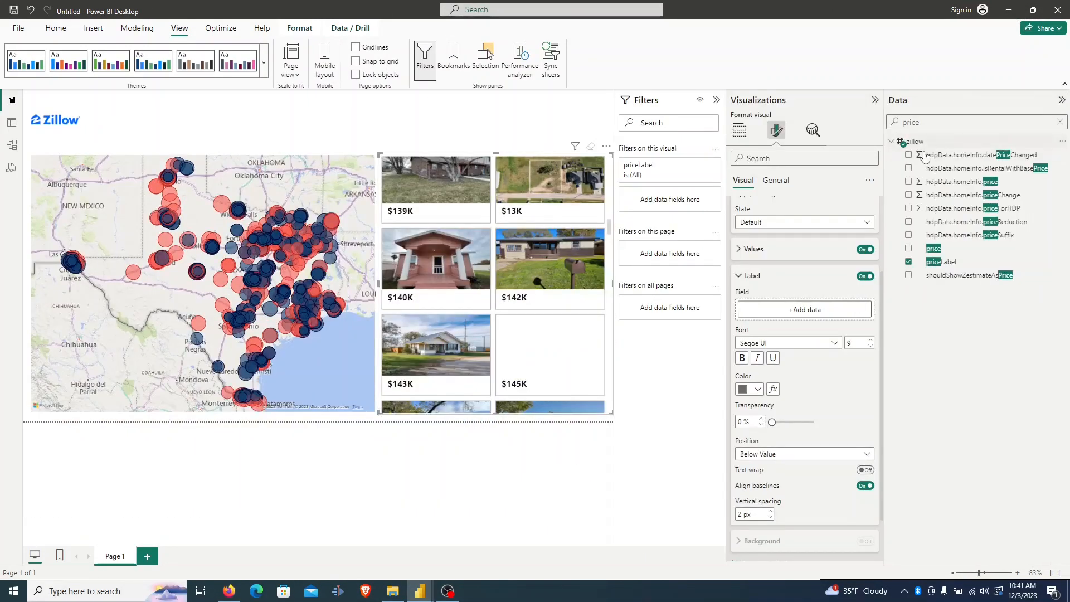
Create a Property Details measure in the zillow table from the copied formula combining beds, baths, lot area and sgapt.
left_click(915, 142)
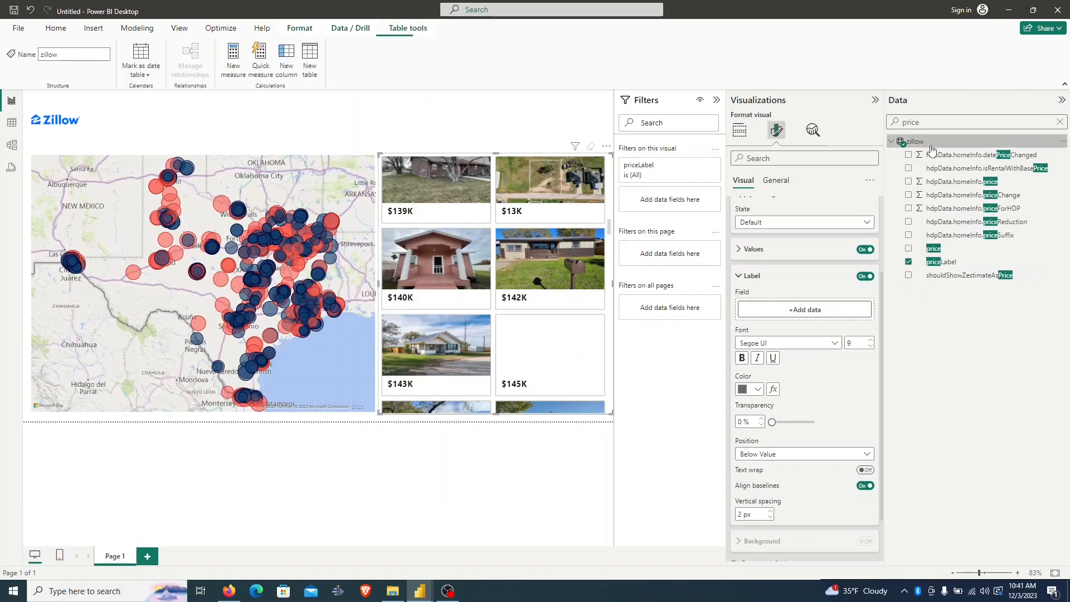
left_click(230, 76)
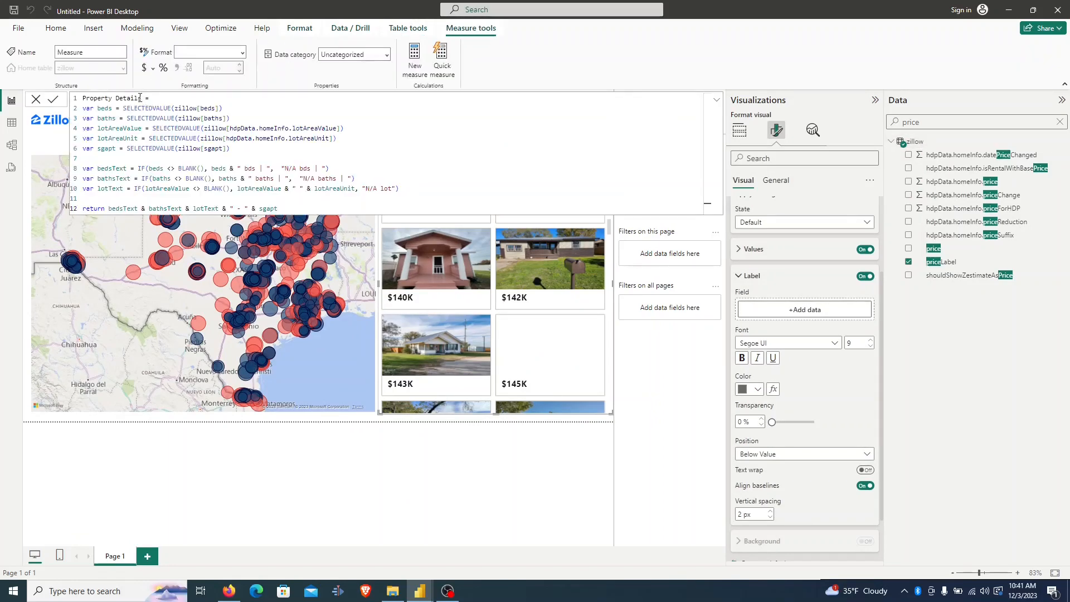
left_click(245, 110)
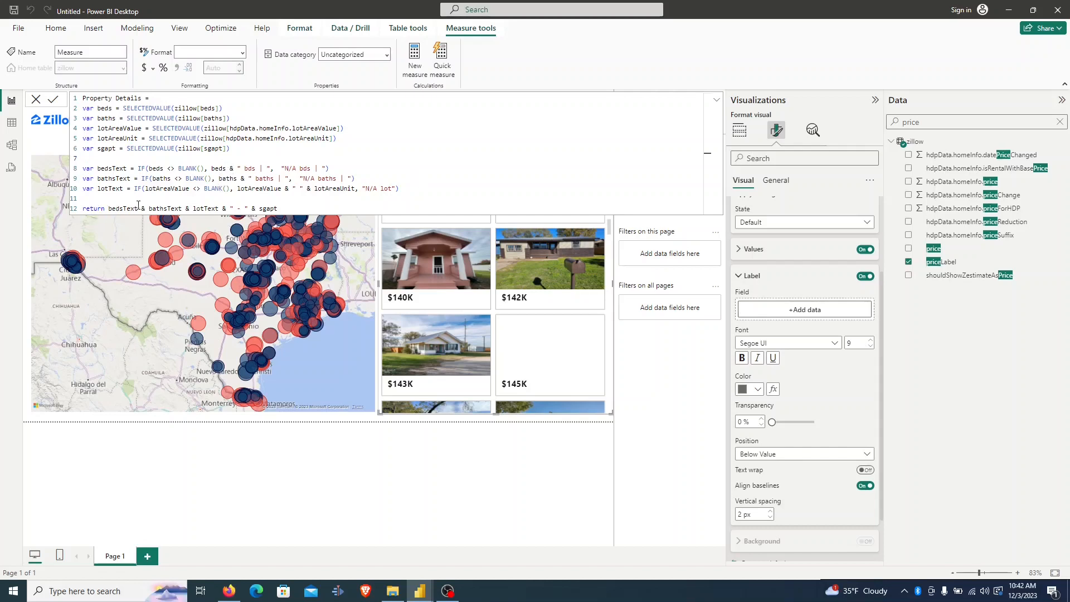
left_click_drag(260, 209, 277, 207)
left_click(296, 201)
key("Return")
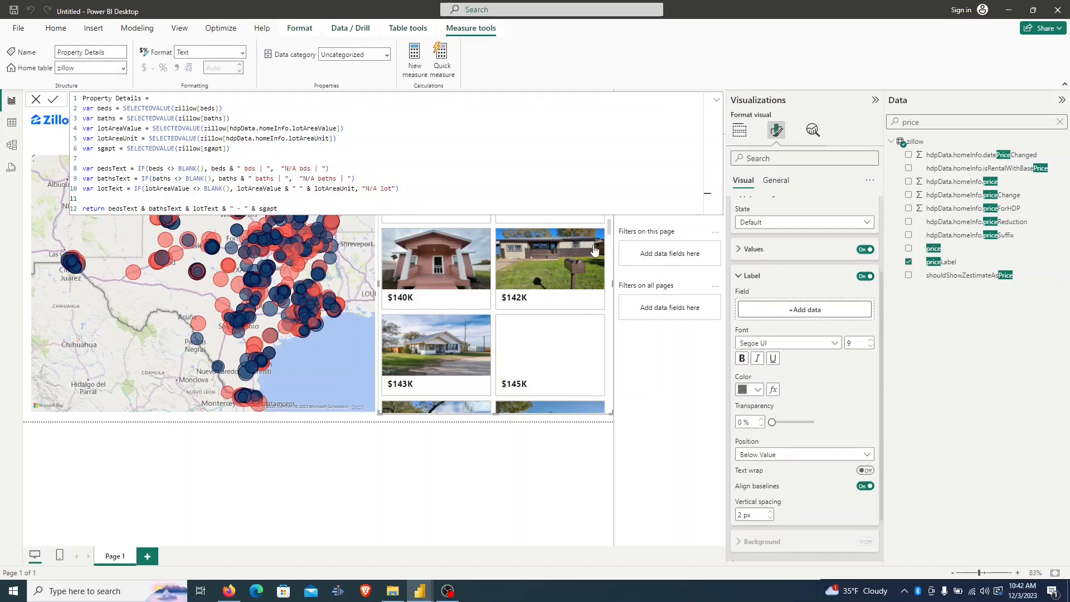
Assign the Property Details measure as the label field of the slicer's callout values.
left_click(802, 312)
type("proper")
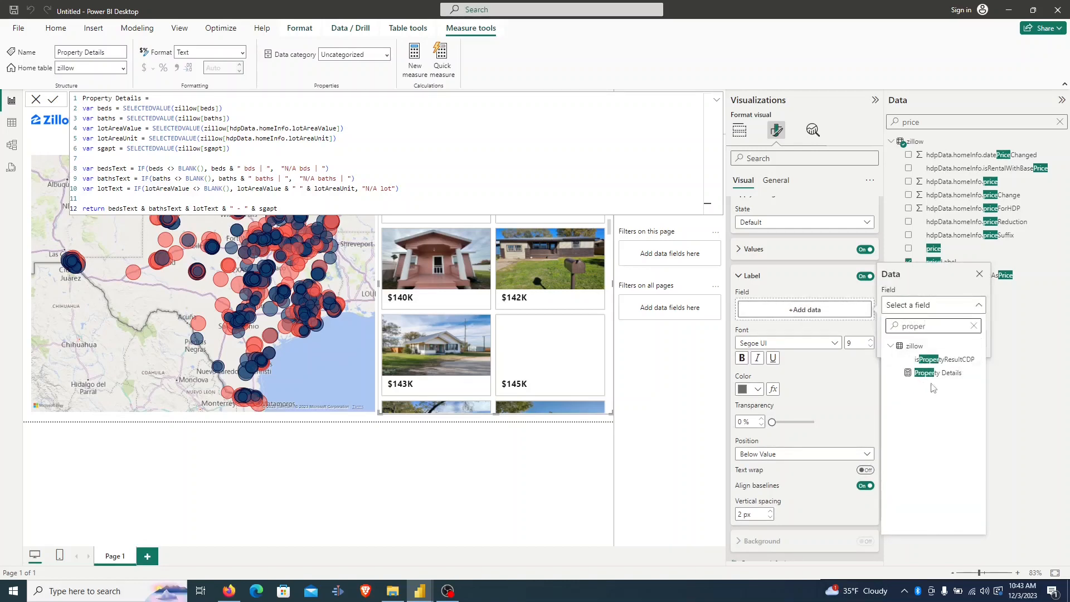
left_click(938, 373)
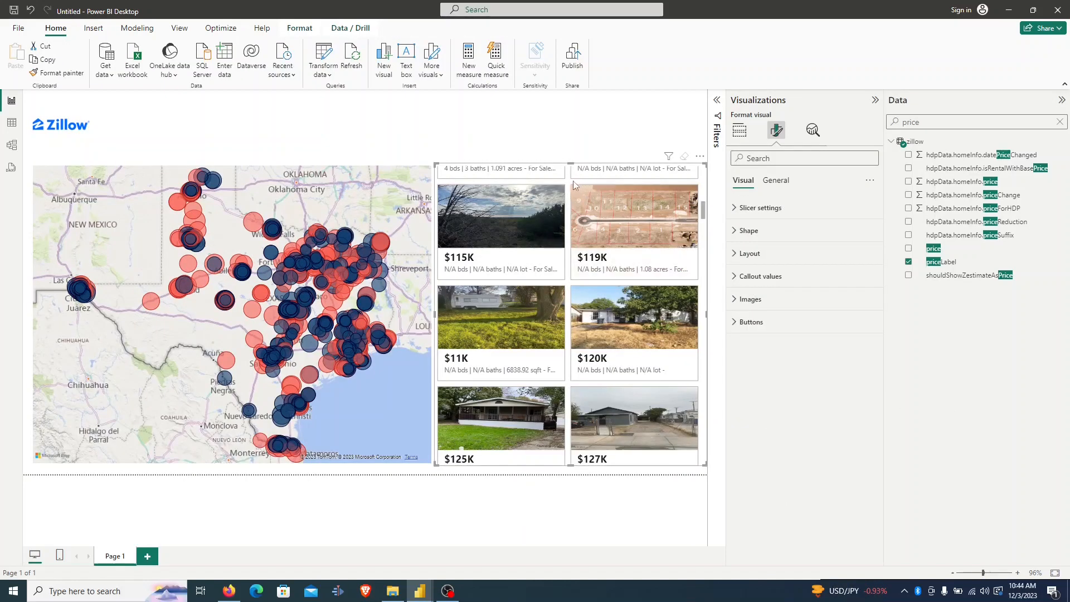
Change the slicer's button shape to Rounded Rectangle with 4 px rounded corners and look over the listing cards.
left_click(738, 236)
left_click(810, 269)
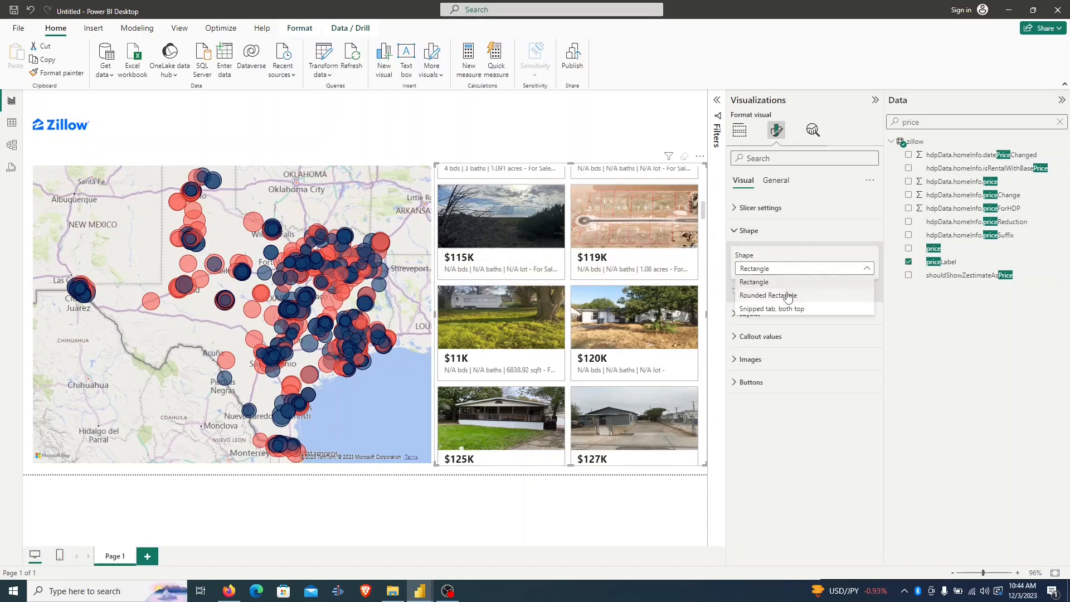
left_click(784, 295)
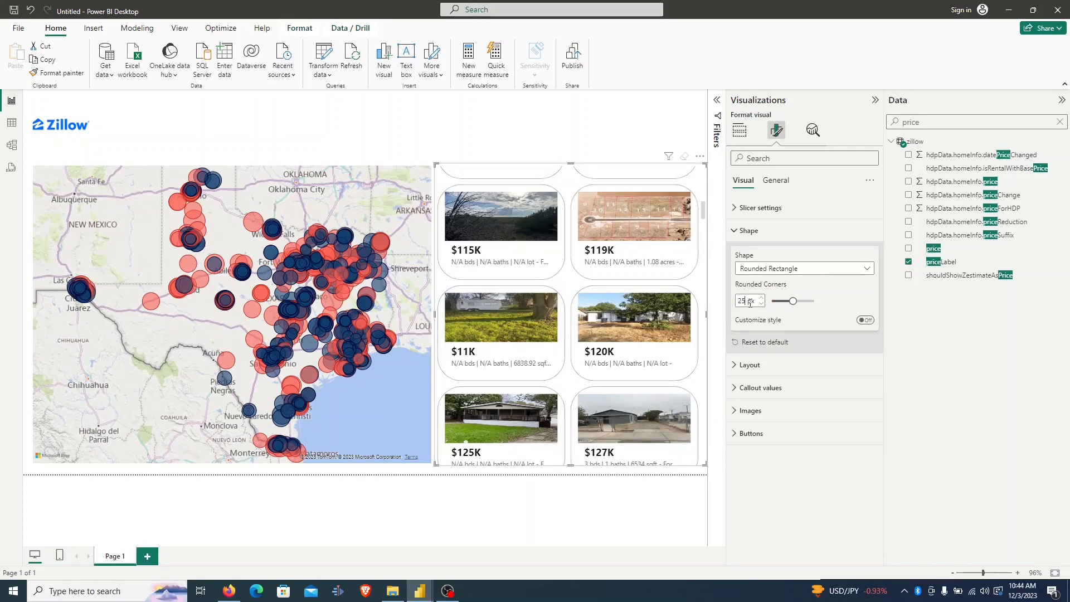
key("BackSpace")
key("BackSpace")
type("4")
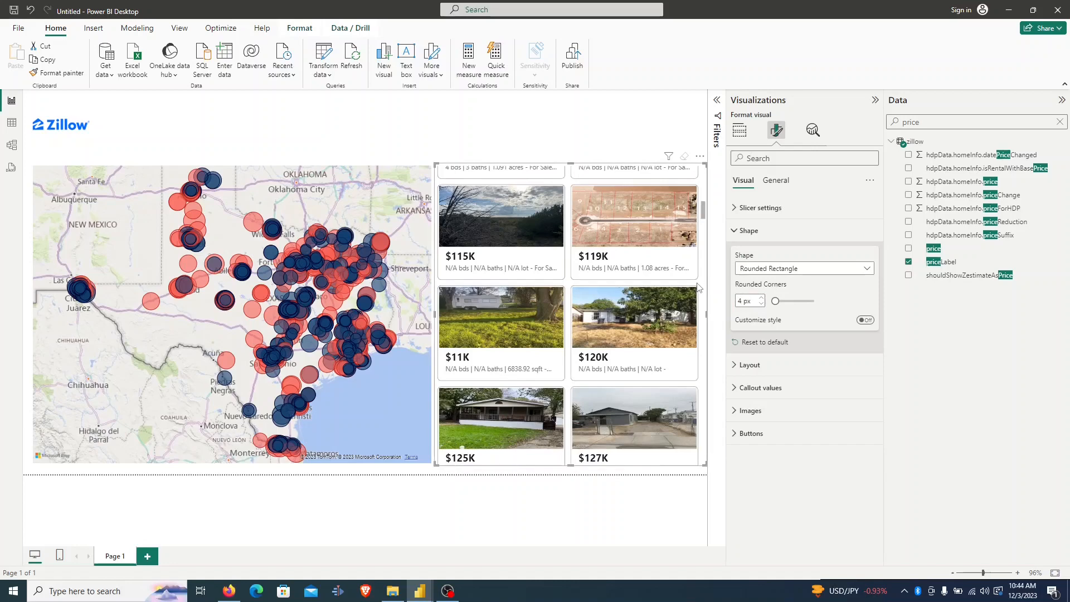
scroll(576, 285, "up", 10)
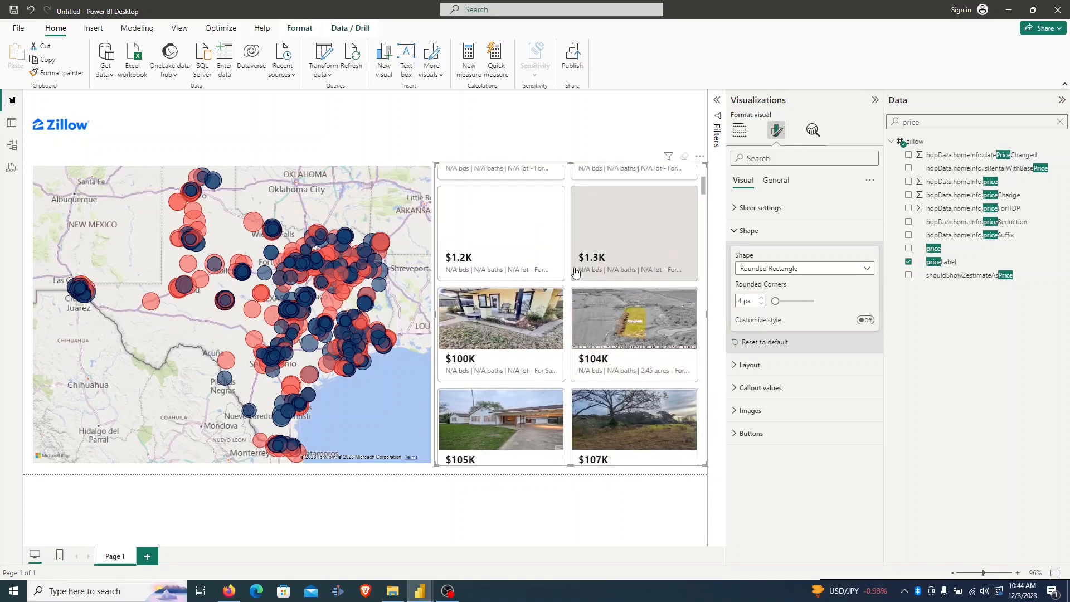
scroll(571, 272, "down", 2)
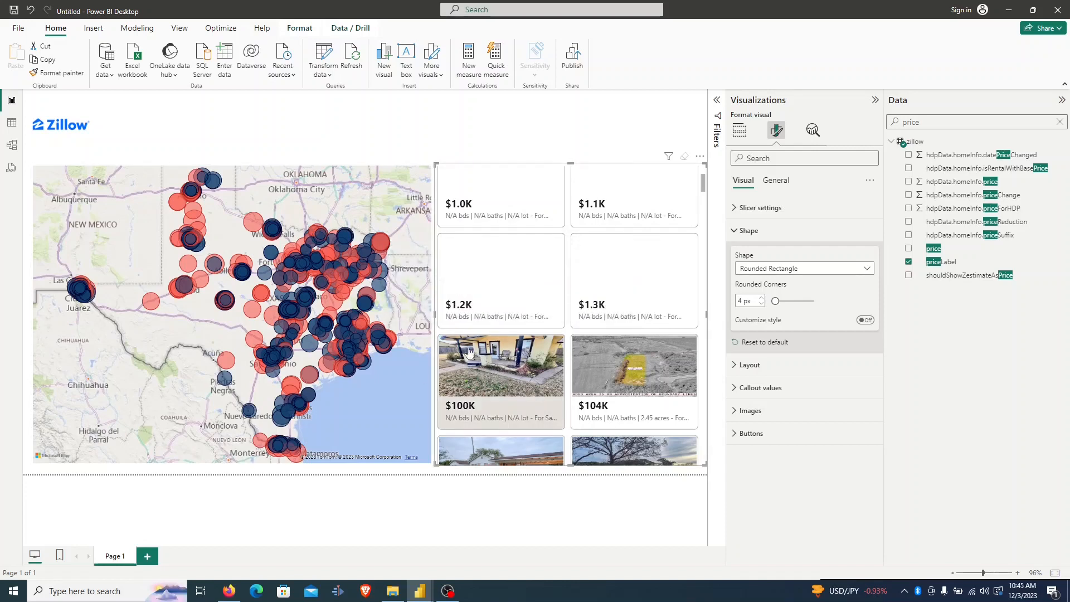
Add a new report page and name it Card Tooltip.
left_click(148, 557)
double_click(158, 556)
type("Card")
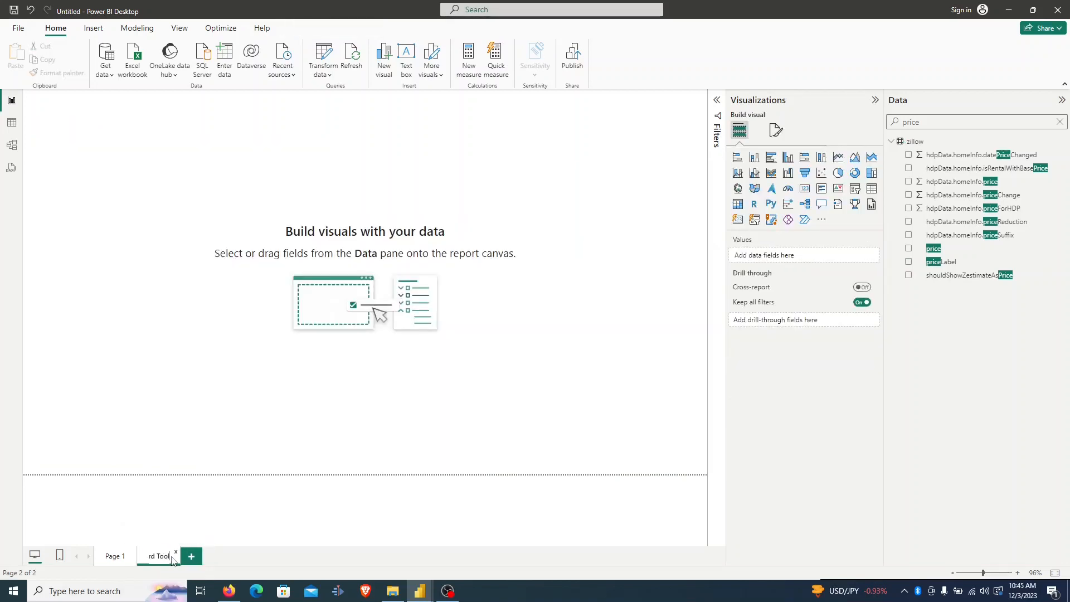
type(" Tooltip")
key("Return")
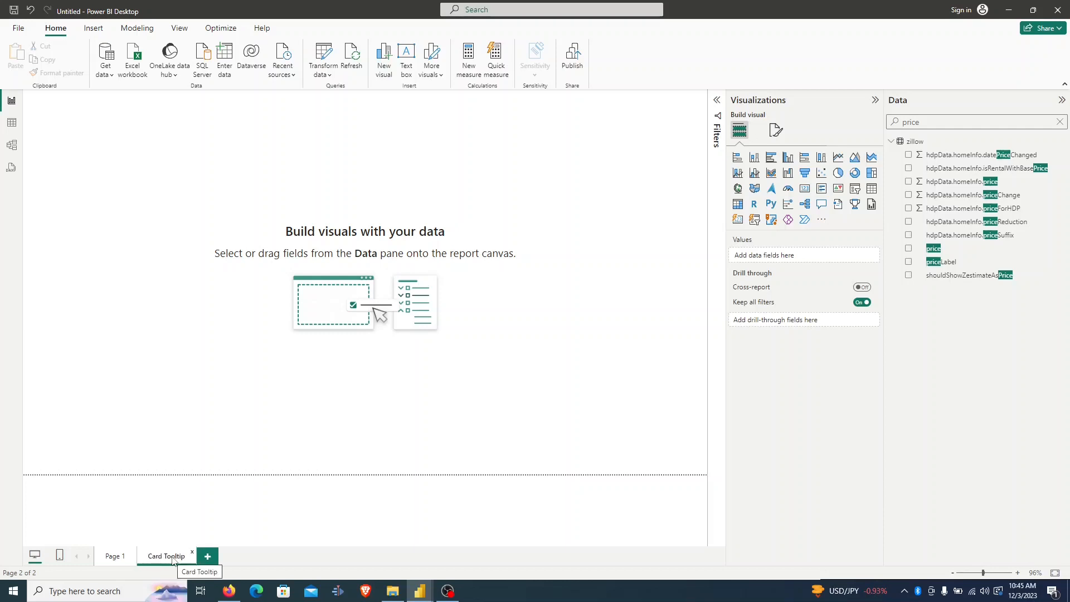
Set the Card Tooltip page's canvas type to Tooltip and fit the page to the view.
left_click(774, 132)
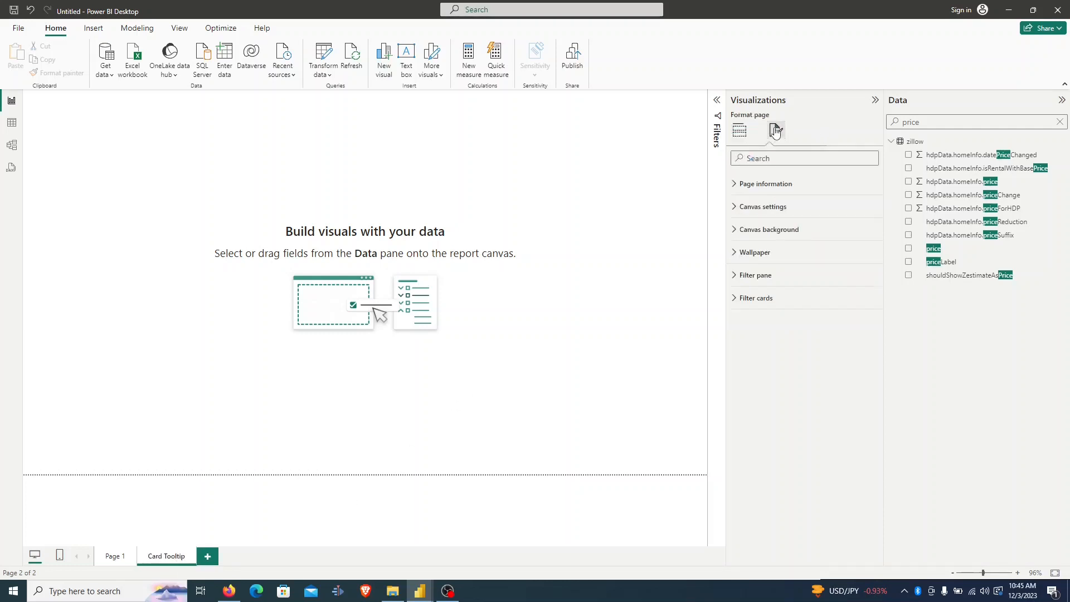
left_click(735, 184)
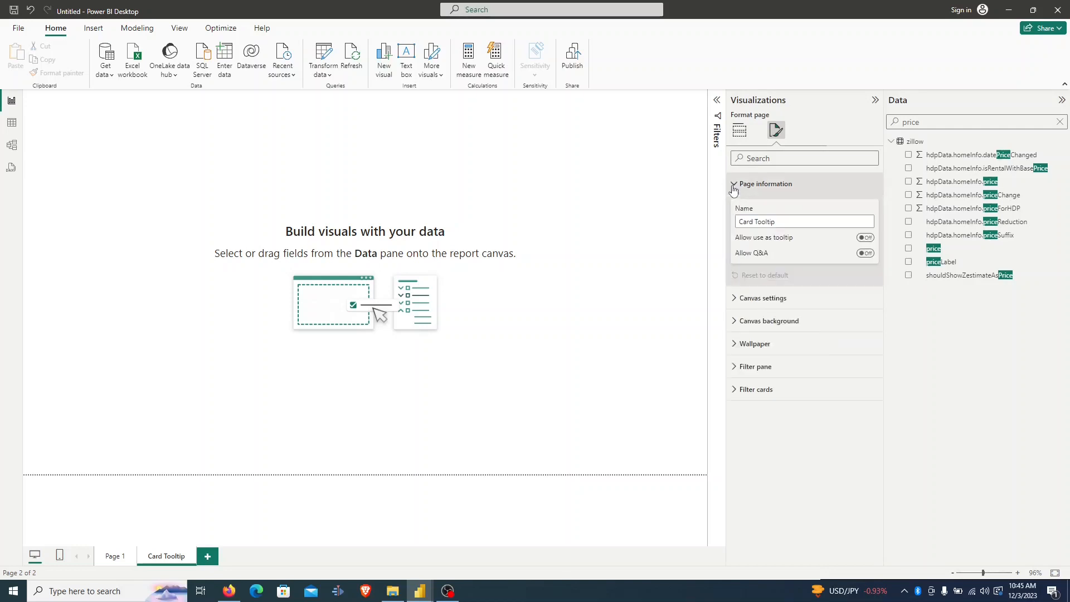
left_click(735, 299)
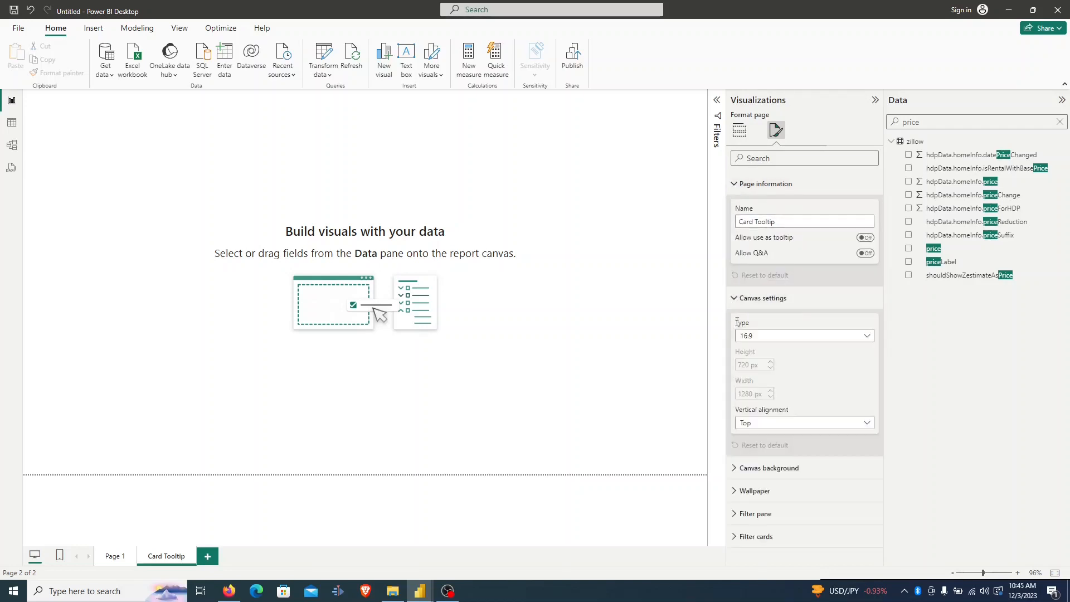
left_click(803, 336)
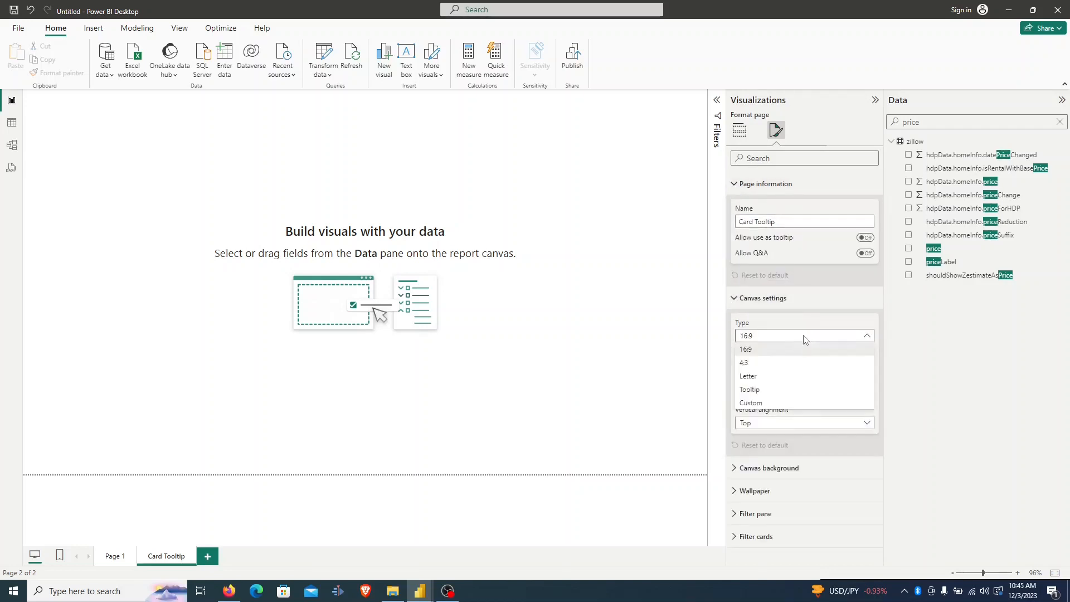
left_click(779, 391)
left_click(733, 299)
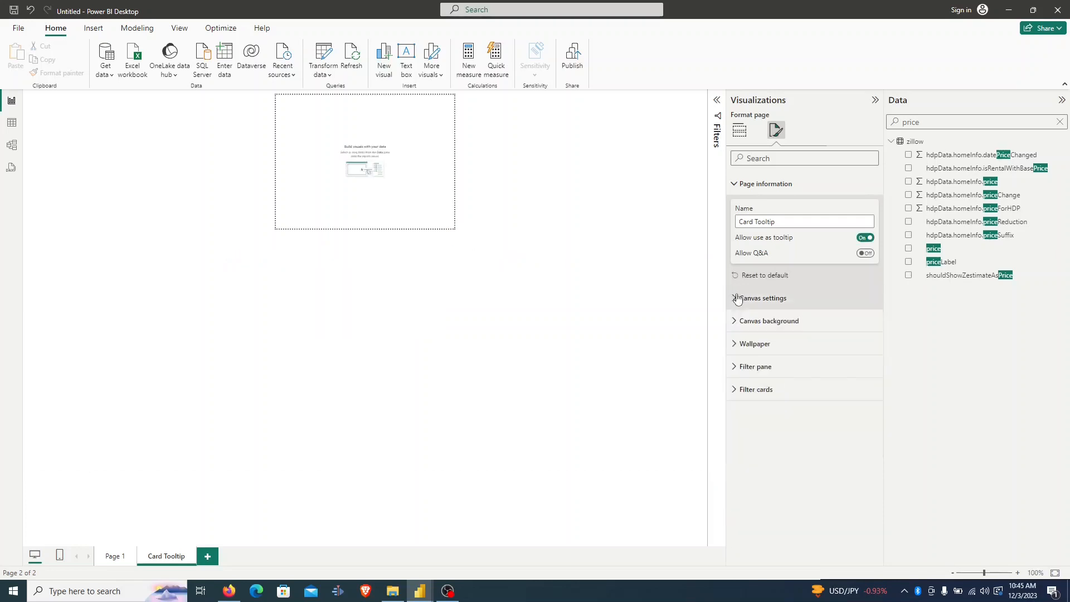
left_click(1055, 573)
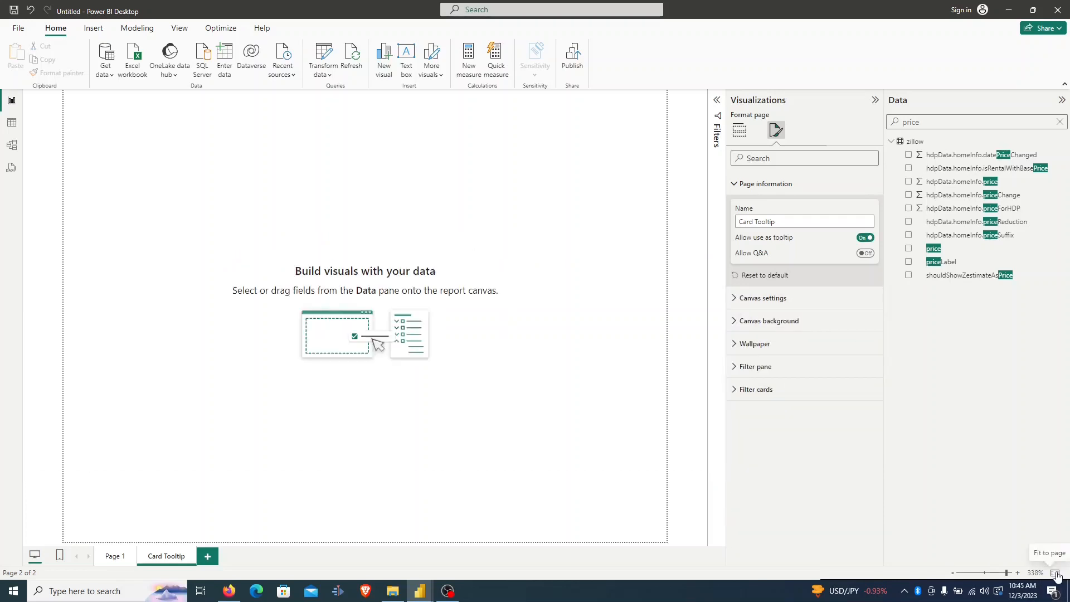
Insert a new card visual in the upper part of the tooltip page and give it the imgSrc field.
left_click(739, 129)
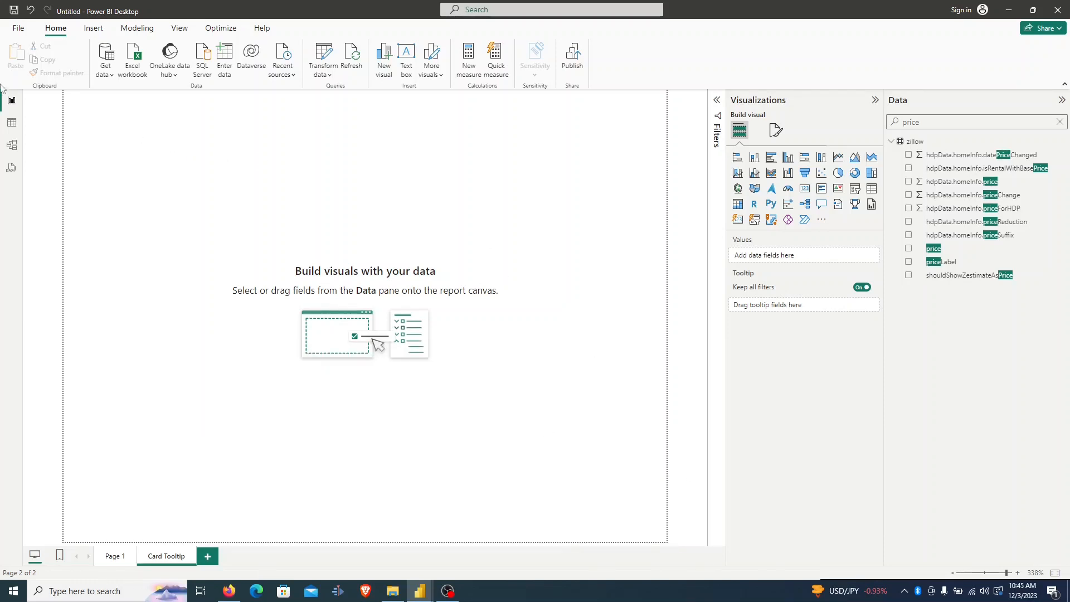
left_click_drag(98, 119, 662, 339)
left_click(737, 220)
left_click_drag(354, 507, 354, 370)
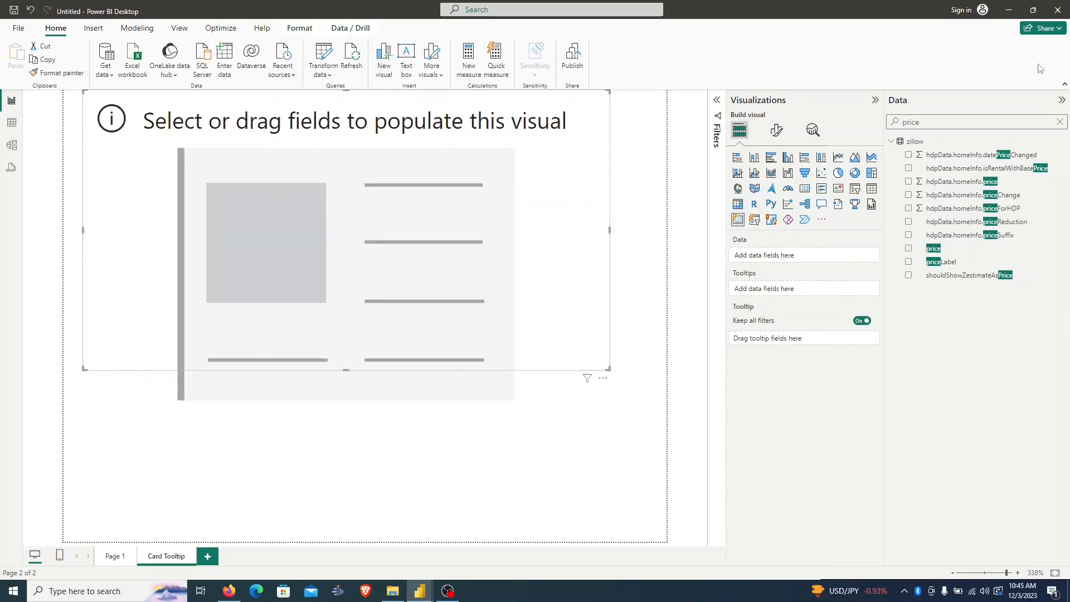
left_click_drag(921, 122, 872, 109)
type("imgsr")
left_click_drag(945, 157, 777, 257)
Turn off the values and label of the image card's callout.
left_click(777, 131)
left_click(750, 253)
left_click(866, 334)
scroll(868, 335, "down", 3)
left_click(865, 432)
scroll(861, 426, "up", 3)
Turn on the card's image with type Image URL, based on the First imgSrc field value.
left_click(773, 159)
type("image")
left_click(866, 266)
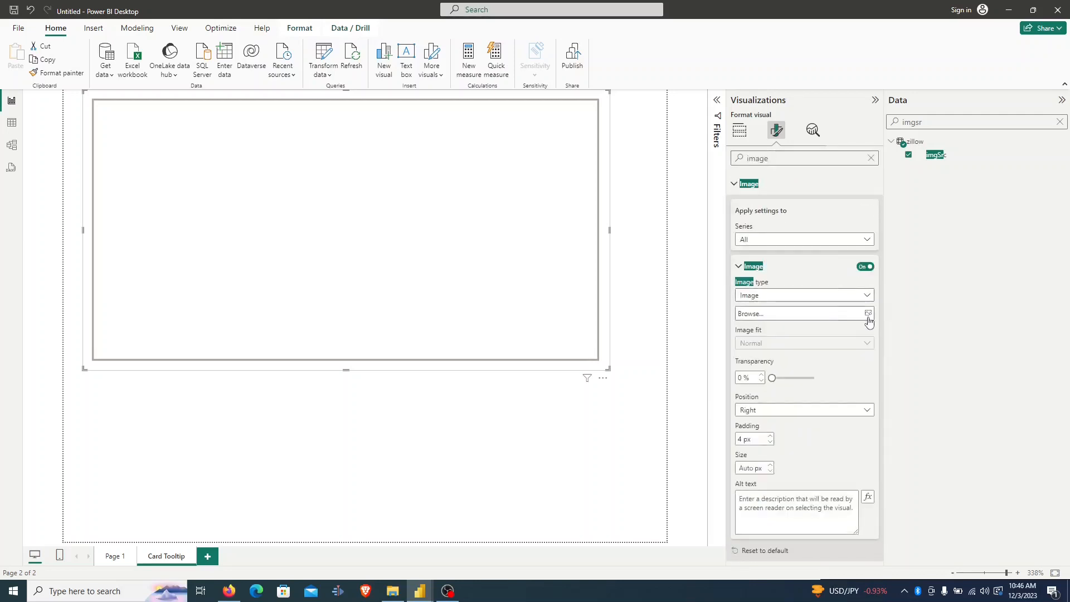
left_click(836, 295)
left_click(786, 319)
left_click(867, 325)
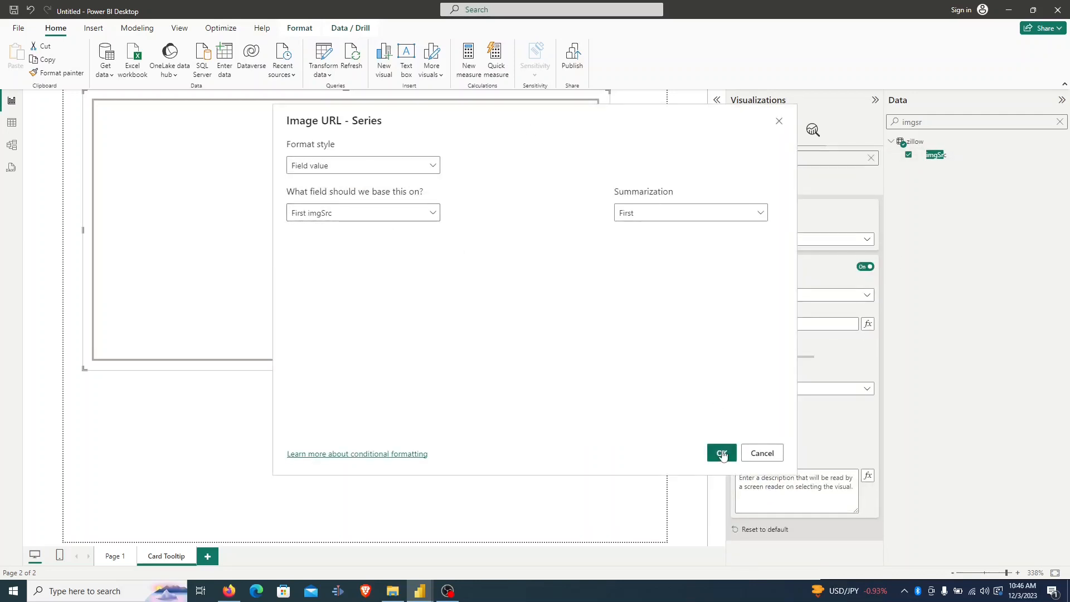
left_click(719, 451)
Turn off the border of the image card and deselect the card.
type("border")
left_click(865, 435)
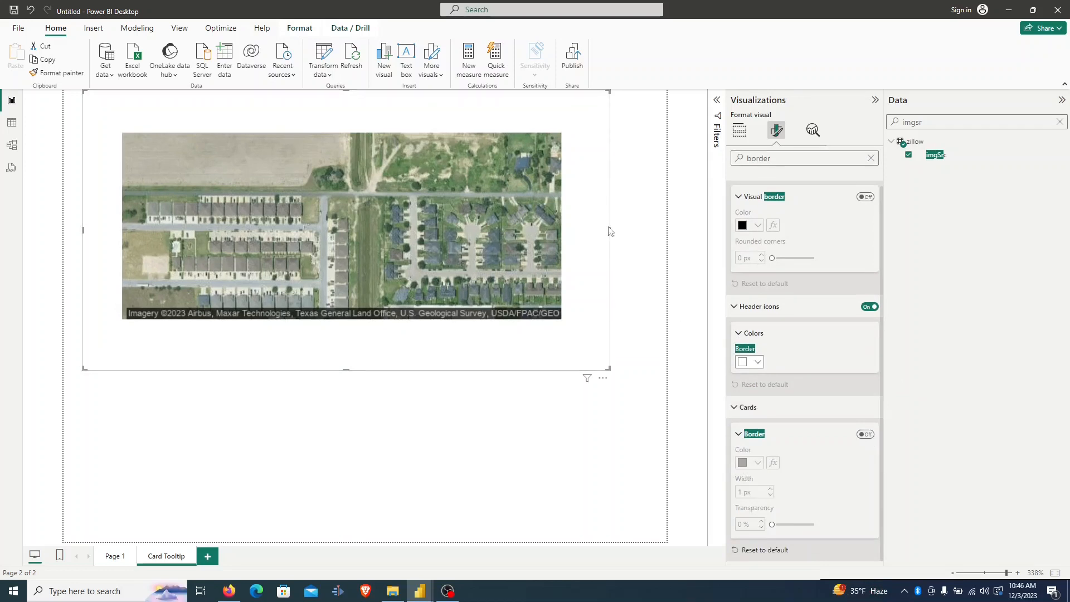
left_click(300, 431)
left_click(776, 131)
left_click(272, 419)
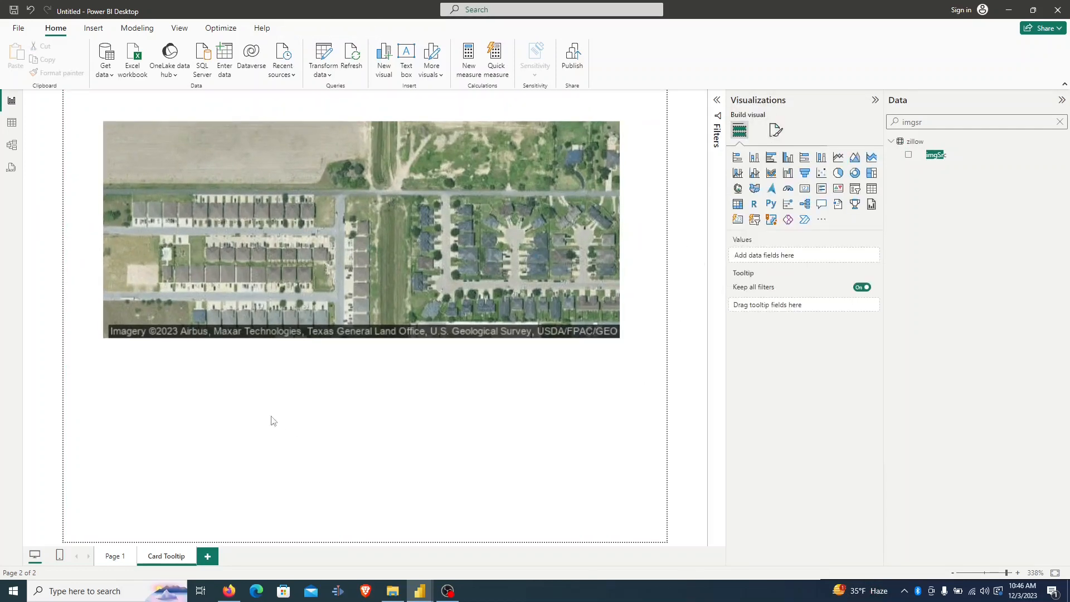
Insert a second card below the property image, stretched across the full width of the tooltip page.
left_click(738, 220)
left_click_drag(534, 91, 530, 349)
left_click_drag(530, 406, 378, 254)
scroll(380, 257, "up", 2)
left_click_drag(387, 504, 388, 368)
left_click_drag(485, 334, 490, 403)
scroll(491, 403, "up", 1)
left_click(101, 420)
left_click(104, 421)
left_click_drag(102, 418, 65, 418)
left_click_drag(365, 481, 363, 425)
Add the priceLabel field to the card below the image.
left_click(1060, 122)
type("pricelab")
left_click(908, 154)
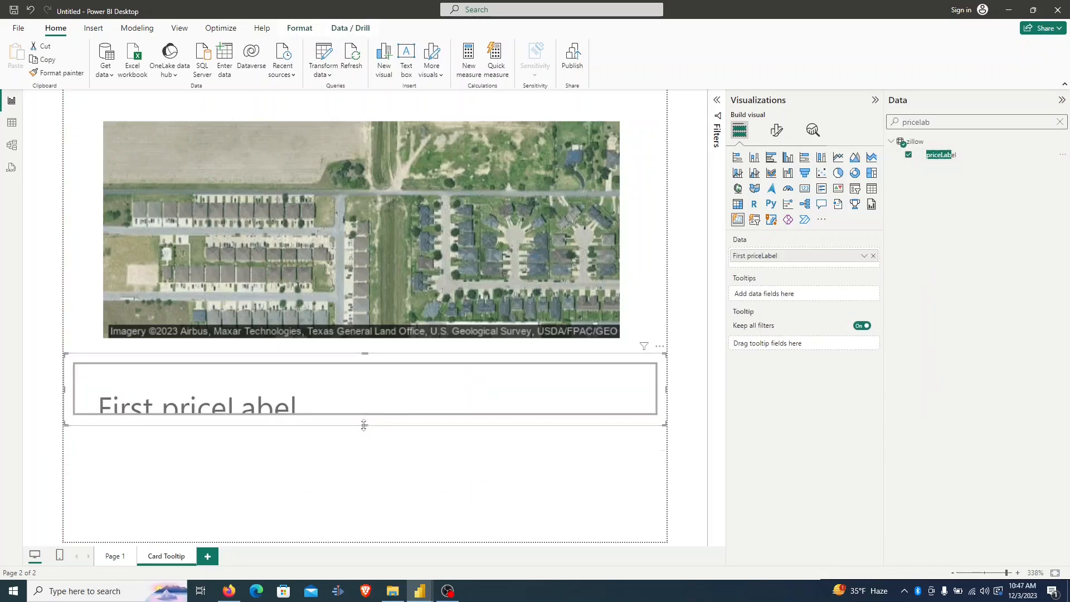
left_click(776, 130)
left_click(786, 157)
type("vertical")
left_click_drag(781, 158, 723, 152)
key("BackSpace")
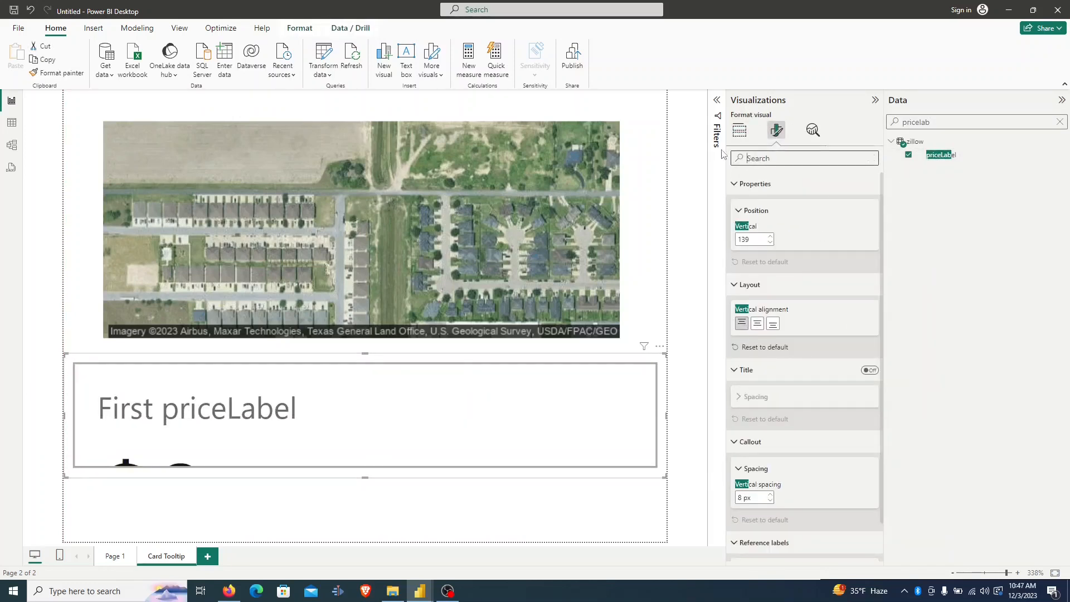
Turn off the price card's callout label and set its values to Segoe UI Bold, size 14.
left_click(750, 253)
scroll(839, 387, "down", 4)
left_click(735, 433)
scroll(737, 418, "down", 4)
scroll(738, 418, "up", 3)
left_click(866, 378)
scroll(836, 329, "up", 3)
left_click_drag(858, 300, 834, 310)
type("14")
left_click(824, 300)
key("s")
left_click(761, 436)
Remove the price card's border and make blank values show as $N/A.
left_click(786, 158)
type("border")
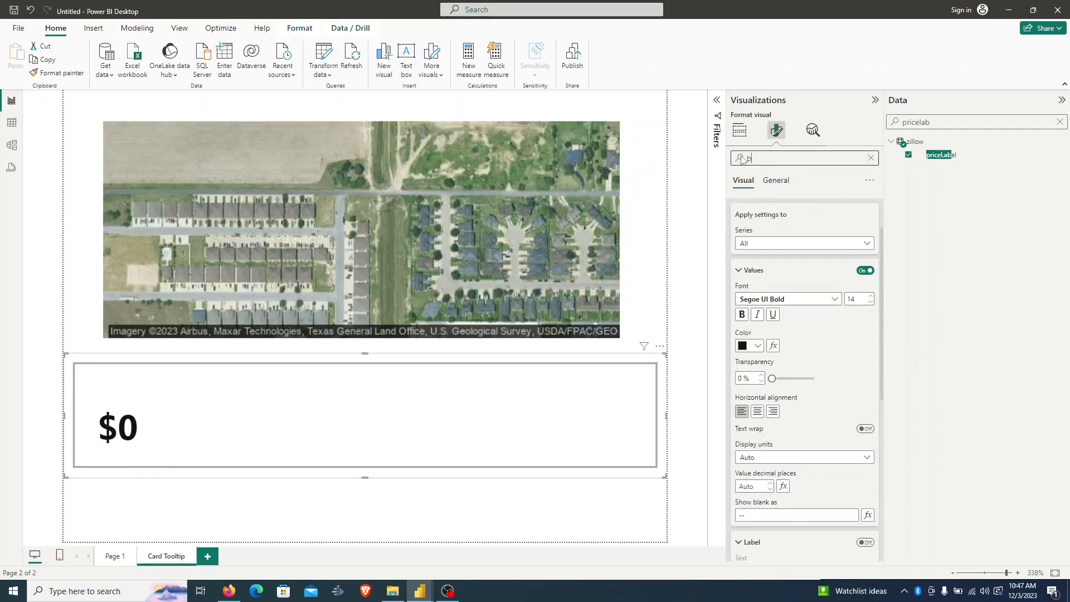
key("ctrl+a")
type("blank")
left_click(742, 239)
type("$N/A")
Reduce the padding of the price card and shorten the card's height.
left_click_drag(770, 159, 699, 163)
type("padding")
scroll(825, 446, "down", 5)
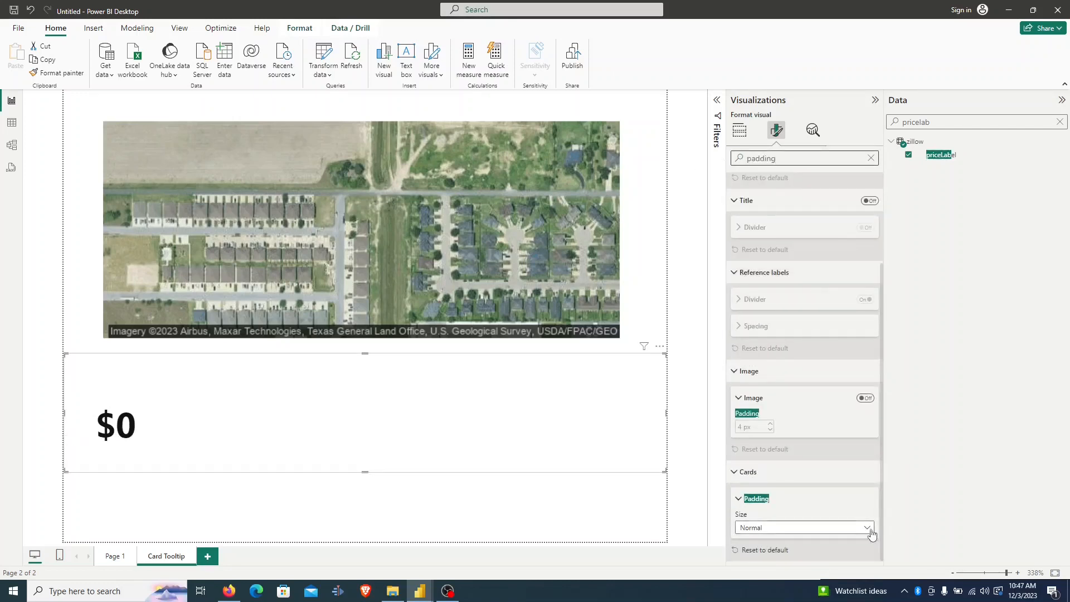
left_click(866, 528)
left_click(791, 509)
scroll(791, 496, "down", 2)
left_click(786, 488)
left_click(787, 488)
left_click(758, 502)
left_click(758, 502)
left_click(758, 502)
left_click(758, 502)
left_click(758, 502)
left_click(758, 502)
left_click(758, 502)
left_click_drag(363, 472, 361, 446)
Duplicate the price card and place the copy directly below the original.
key("ctrl+c")
key("ctrl+v")
left_click_drag(334, 407, 337, 469)
Set the copied card's top padding to 0 px and extend the card to the page's lower edge.
scroll(854, 514, "down", 2)
scroll(855, 519, "up", 3)
left_click(786, 232)
left_click(786, 232)
left_click(786, 232)
double_click(786, 232)
left_click_drag(364, 519, 364, 541)
Replace the priceLabel field in the copied card with the Property Details measure.
left_click_drag(935, 122, 873, 153)
type("rice")
key("BackSpace")
key("BackSpace")
key("BackSpace")
key("BackSpace")
type("proper")
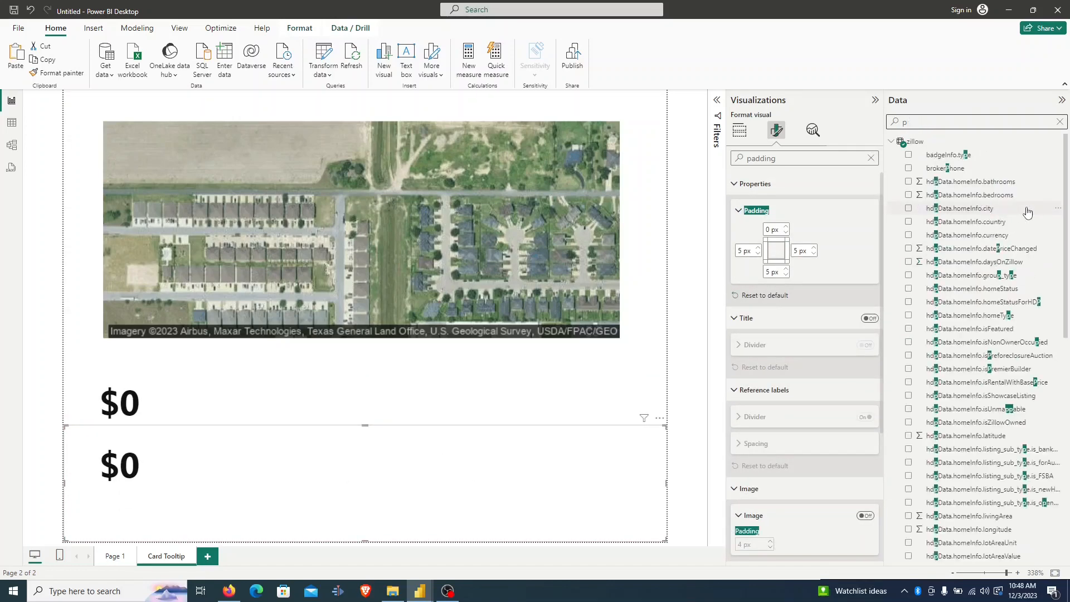
left_click(740, 132)
left_click(873, 255)
left_click(908, 170)
Check the label font and color settings of the slicer's callout values on Page 1.
left_click(110, 557)
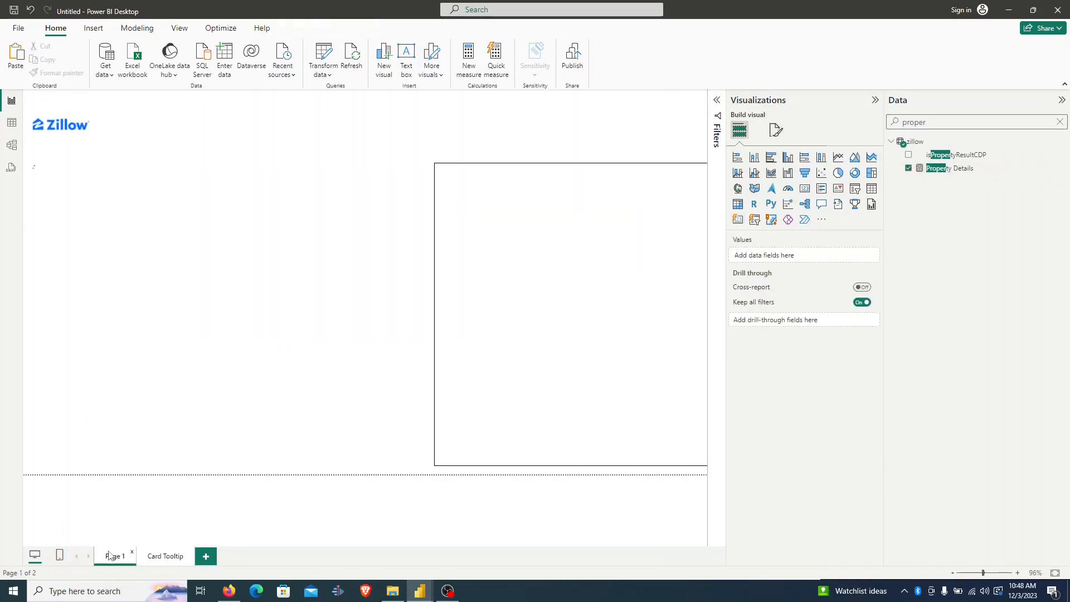
left_click(558, 260)
left_click(777, 133)
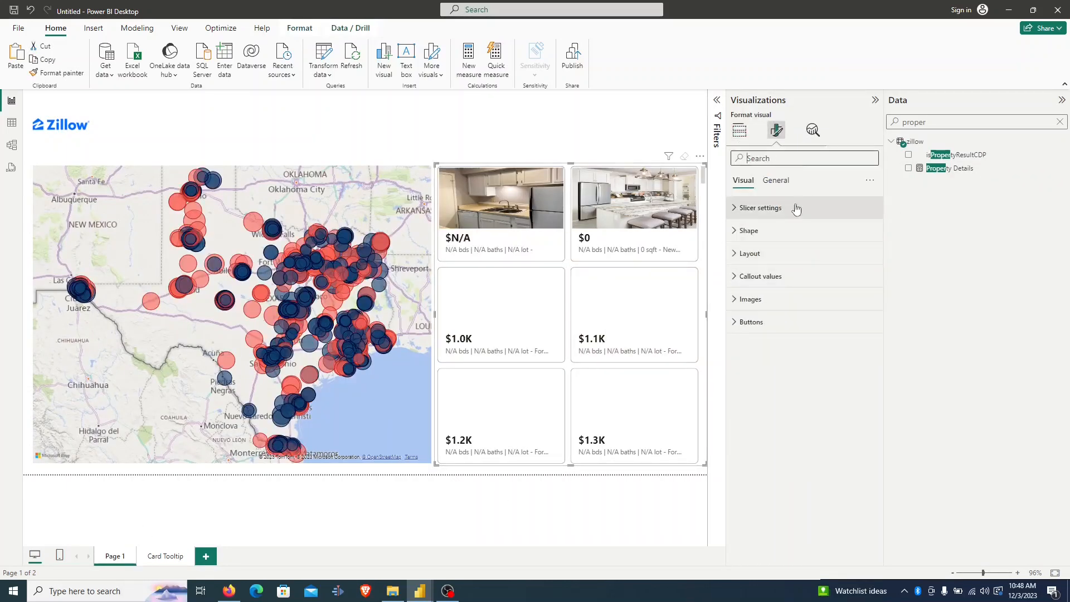
left_click(780, 275)
scroll(791, 354, "down", 5)
scroll(790, 354, "up", 5)
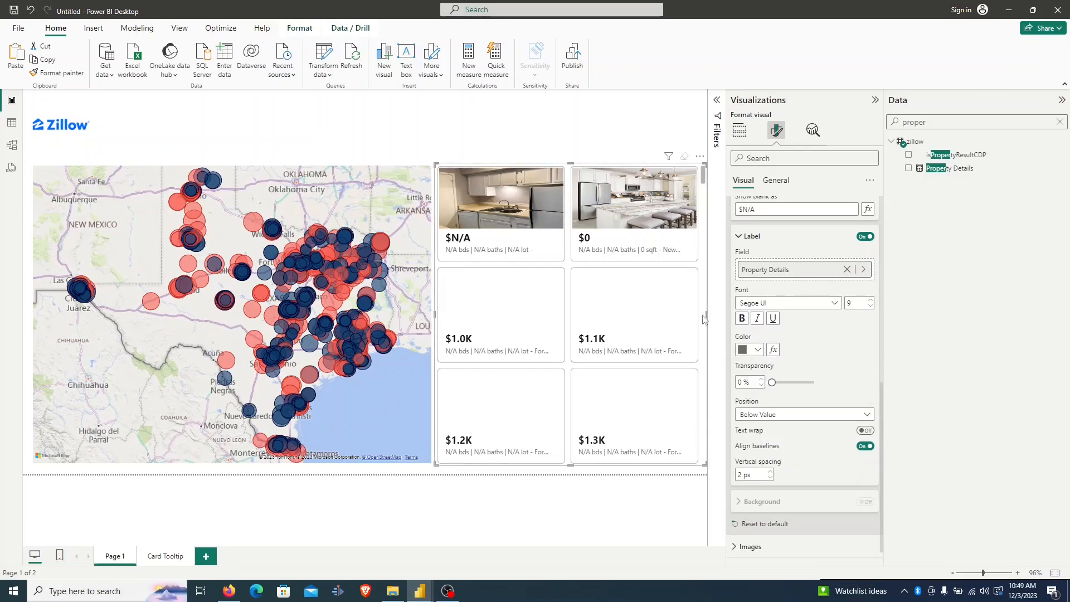
On the Card Tooltip page, format the property details card's values in regular Segoe UI with a grey font color.
left_click(166, 557)
left_click(451, 463)
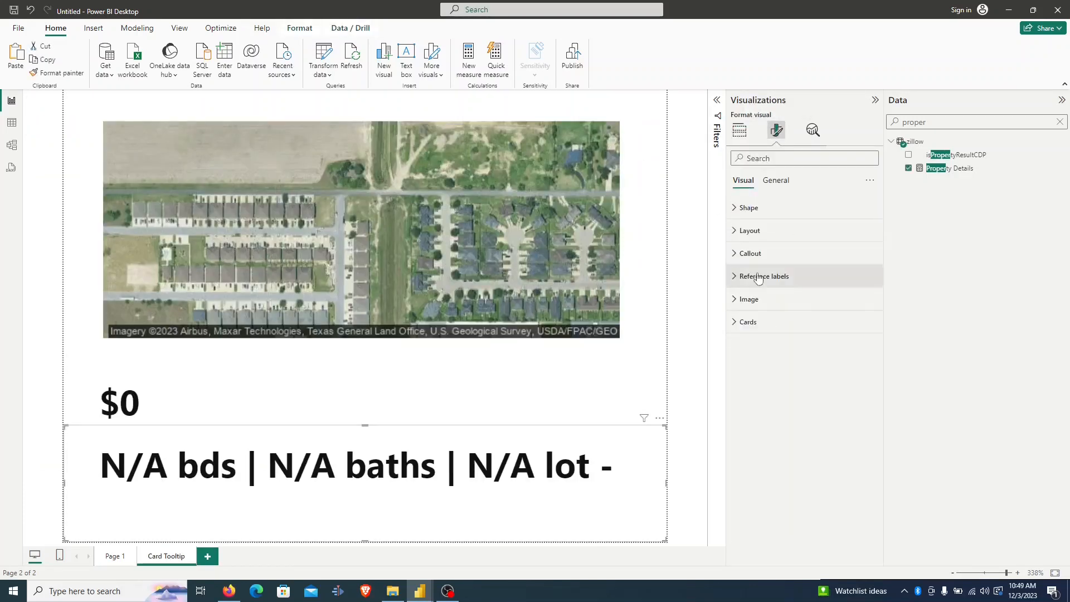
left_click(737, 253)
left_click(818, 367)
left_click(753, 425)
left_click(750, 413)
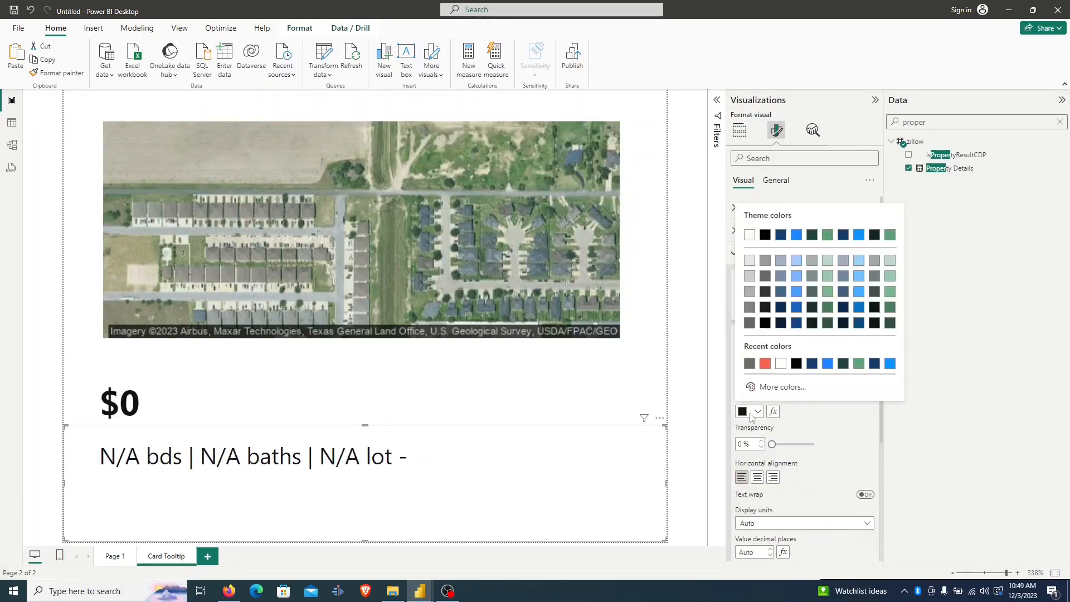
left_click(743, 321)
left_click(750, 415)
left_click(764, 306)
left_click(751, 412)
left_click(764, 261)
Return to Page 1 and hide the Card Tooltip page.
left_click(112, 557)
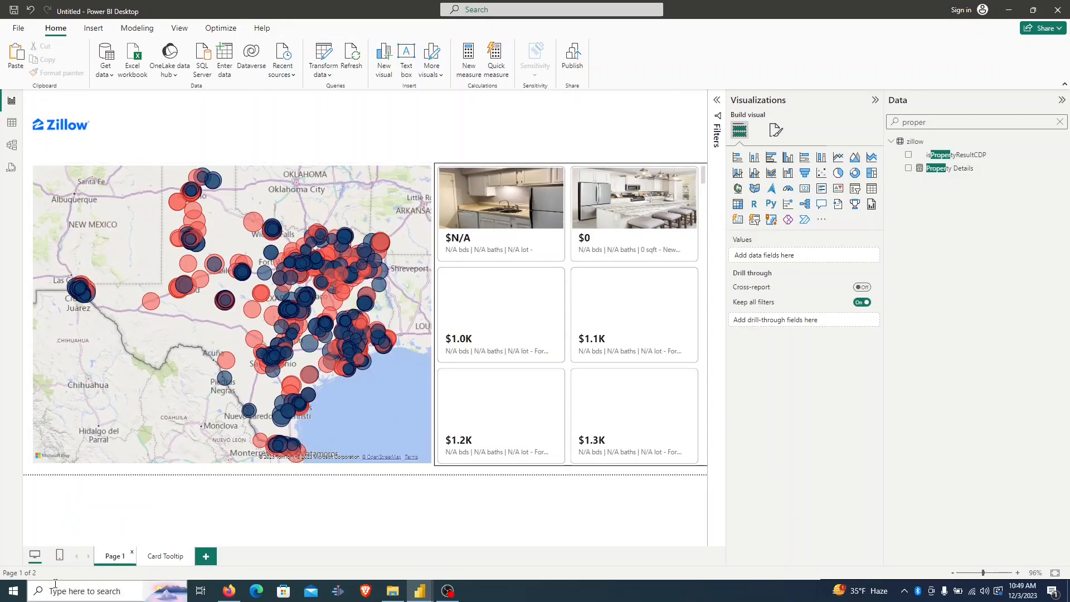
right_click(160, 559)
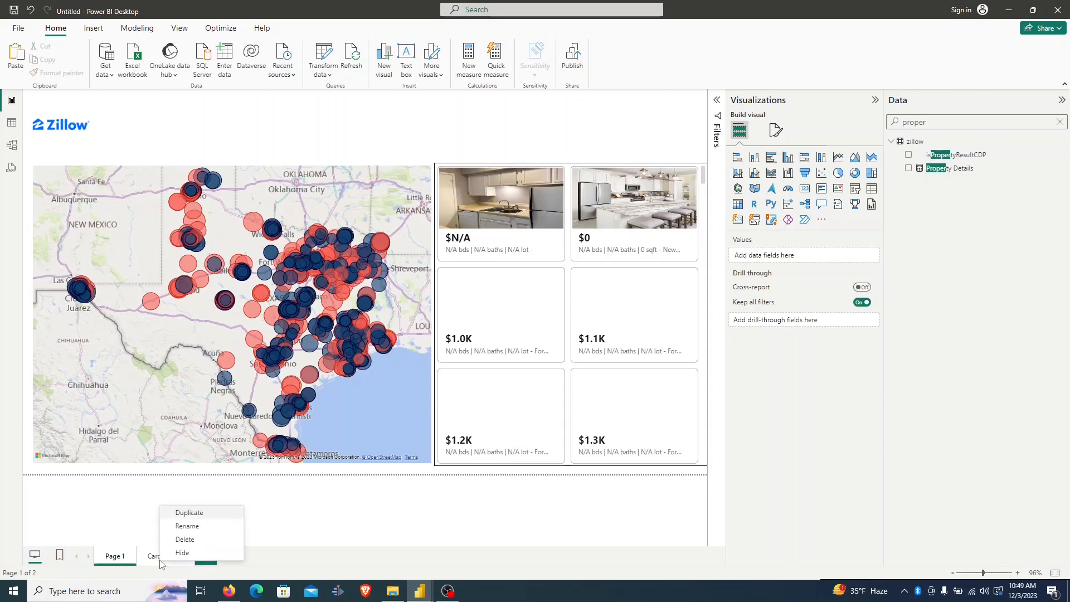
left_click(202, 553)
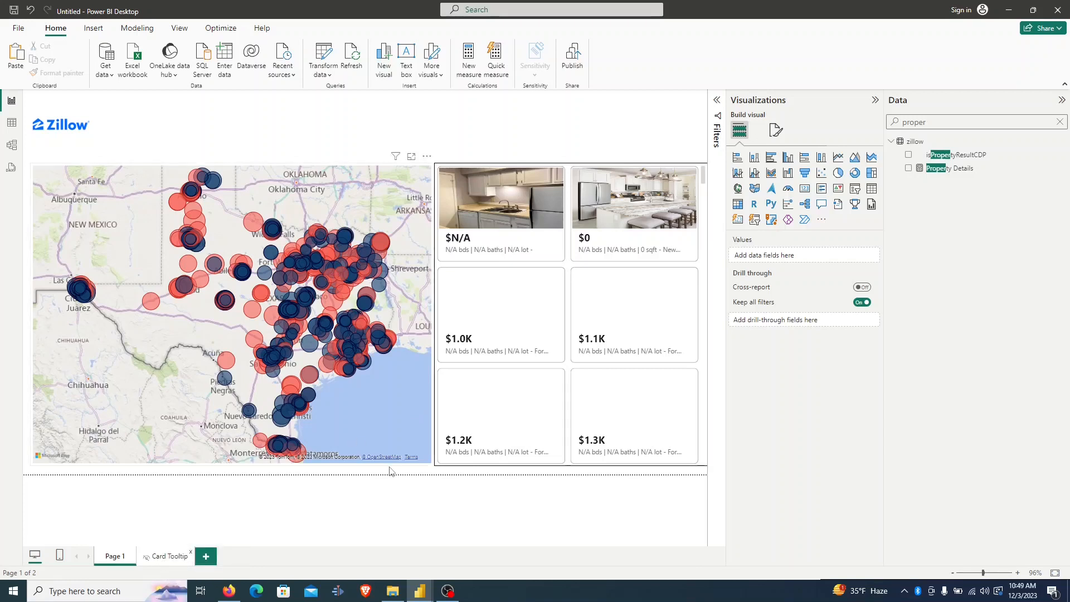
Set the map's report page tooltip to Card Tooltip and preview it on one of the map bubbles.
left_click(401, 422)
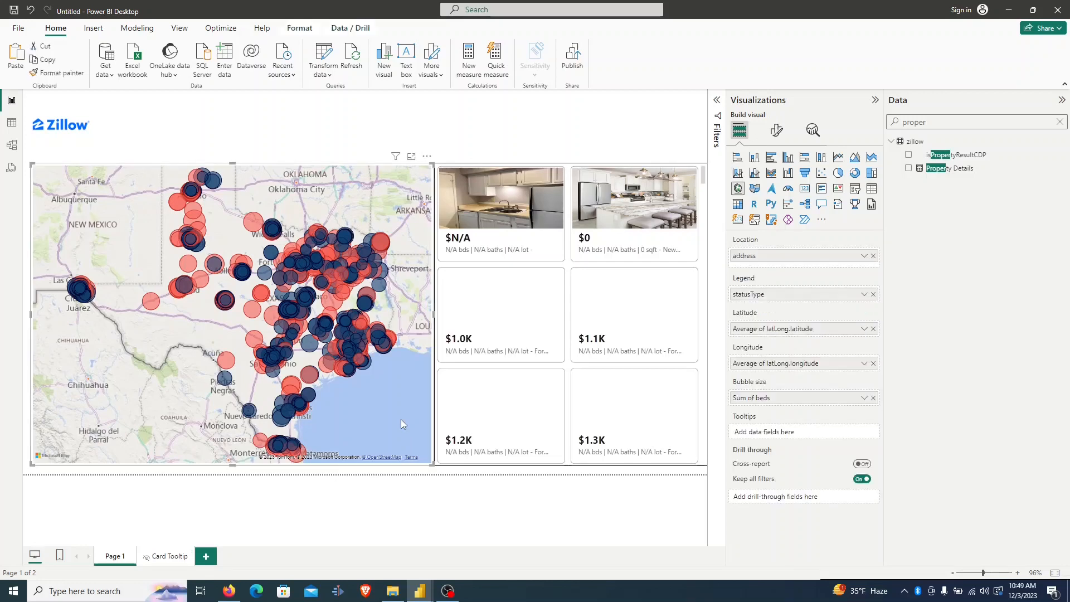
left_click(778, 132)
type("to")
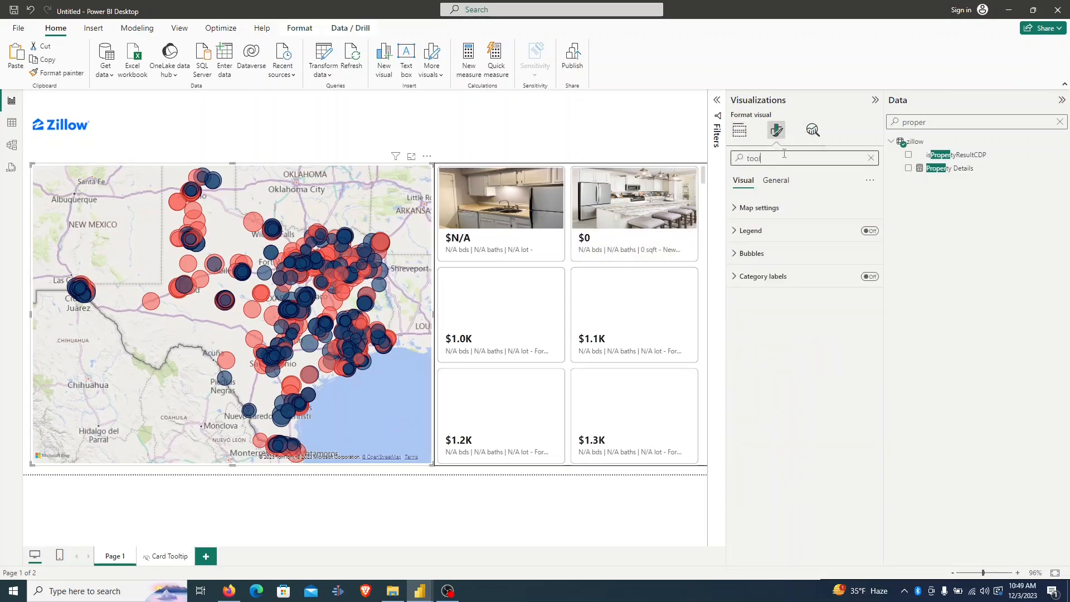
type("ol")
left_click(817, 329)
left_click(785, 354)
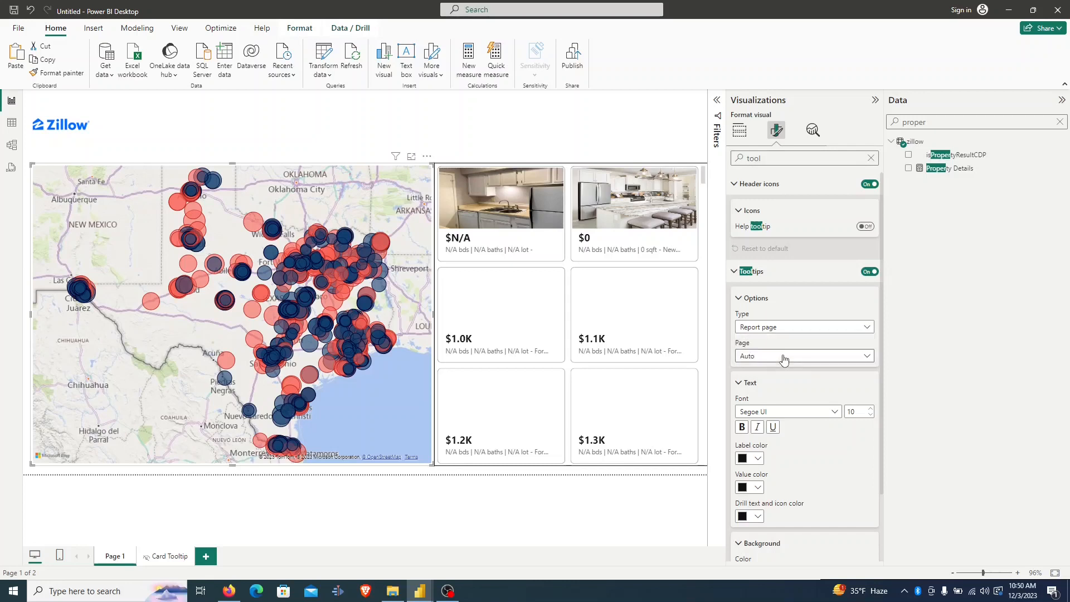
left_click(783, 359)
left_click(764, 384)
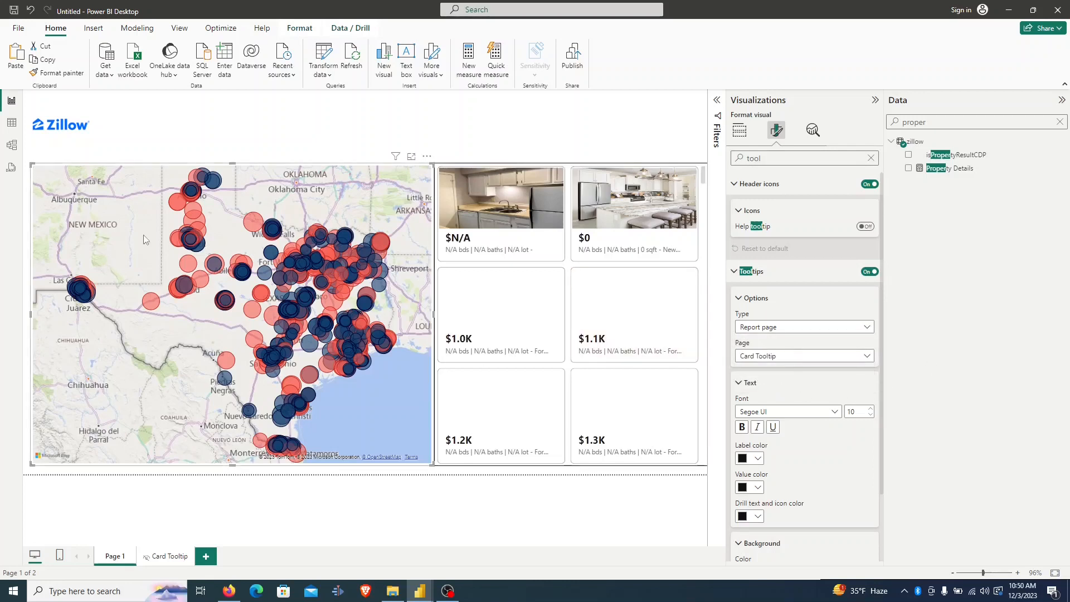
mouse_move(192, 222)
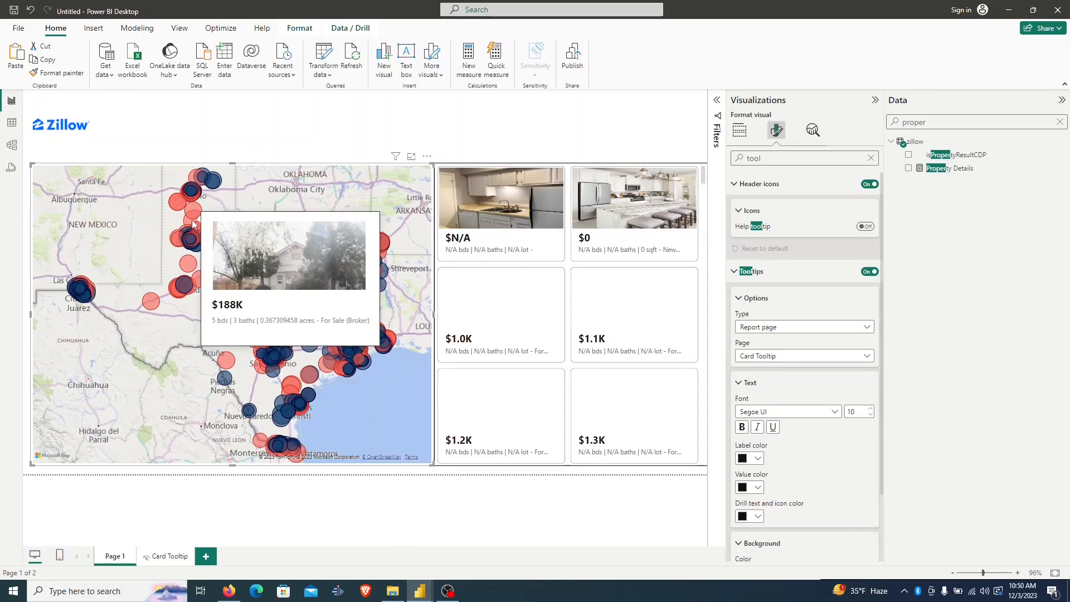
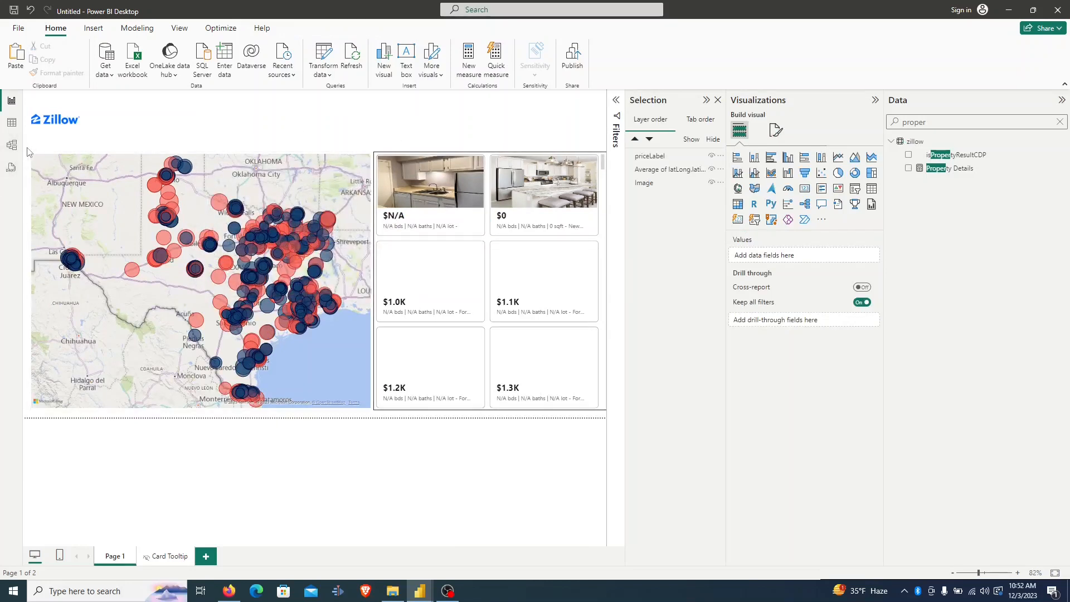
Group the map and the button slicer on Page 1.
left_click_drag(25, 146, 746, 462)
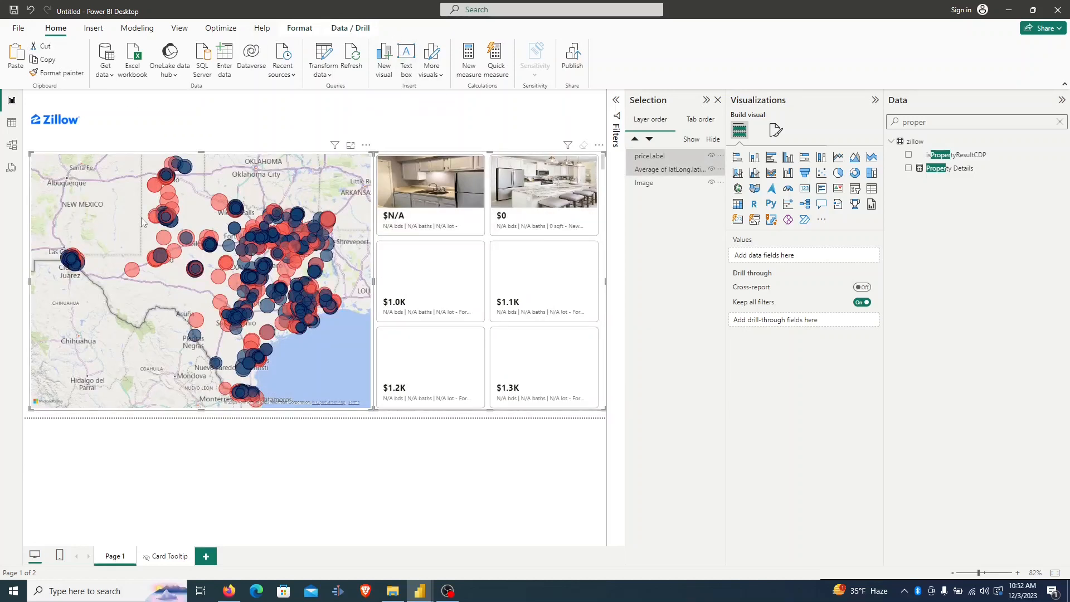
key("ctrl+g")
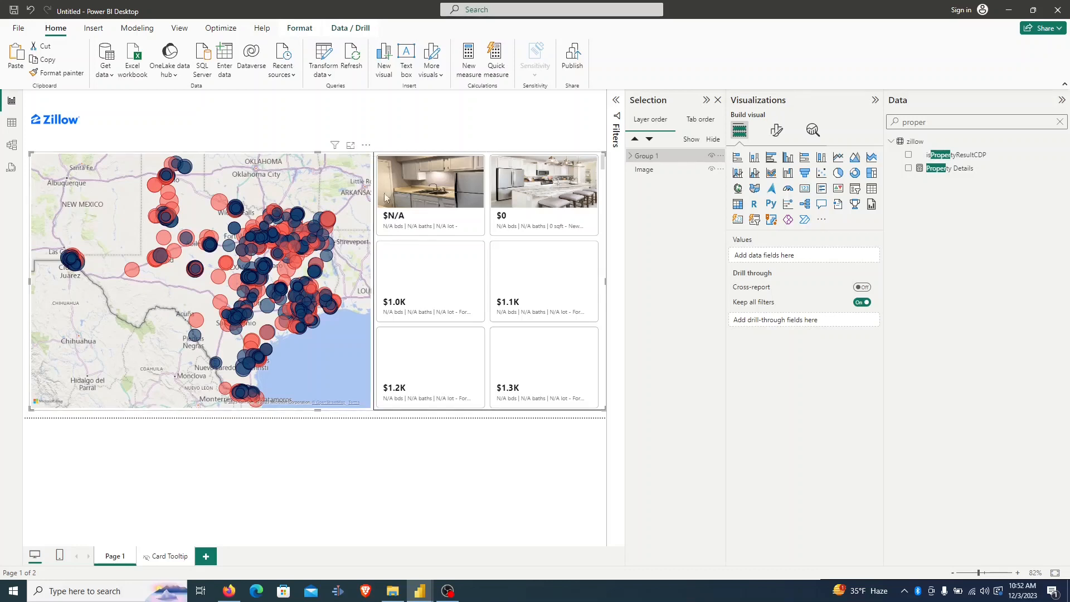
Turn off the visual border on the property button slicer and check its cards on the page.
left_click(379, 126)
left_click(376, 160)
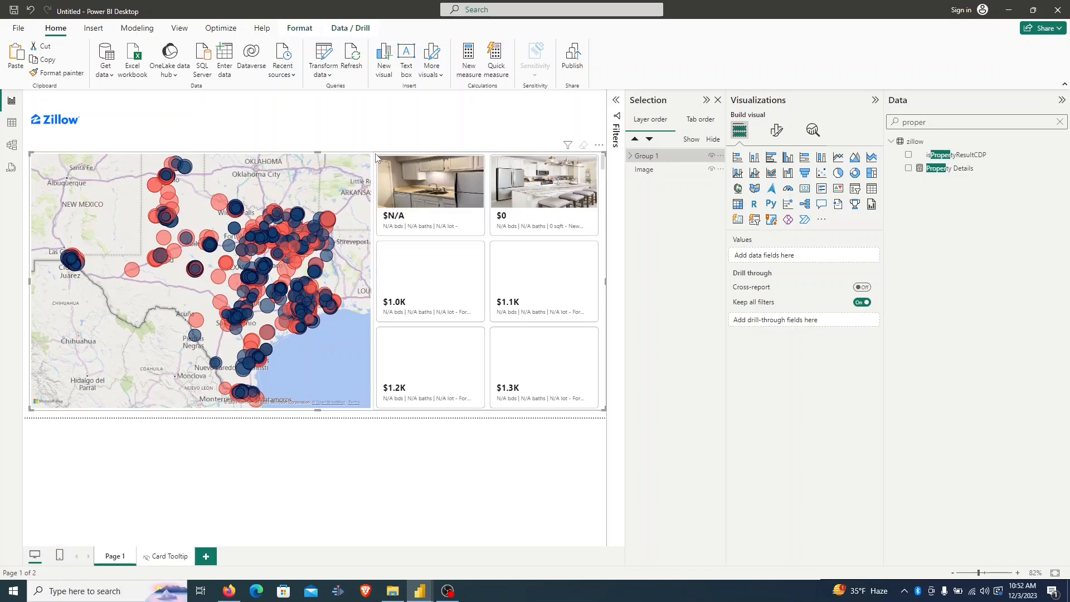
left_click(376, 160)
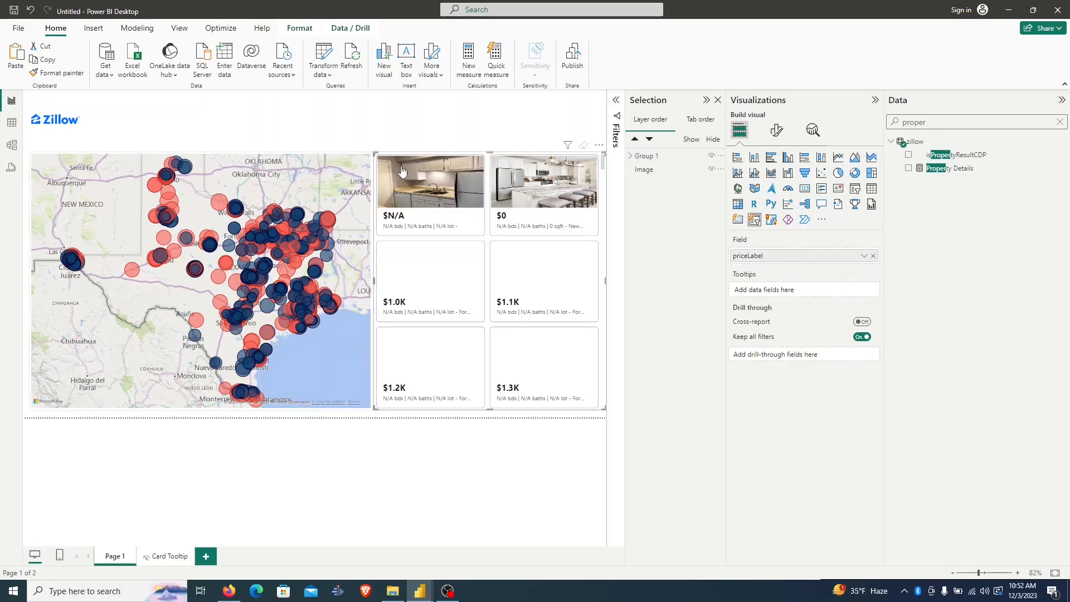
left_click(777, 130)
left_click(769, 161)
type("bord")
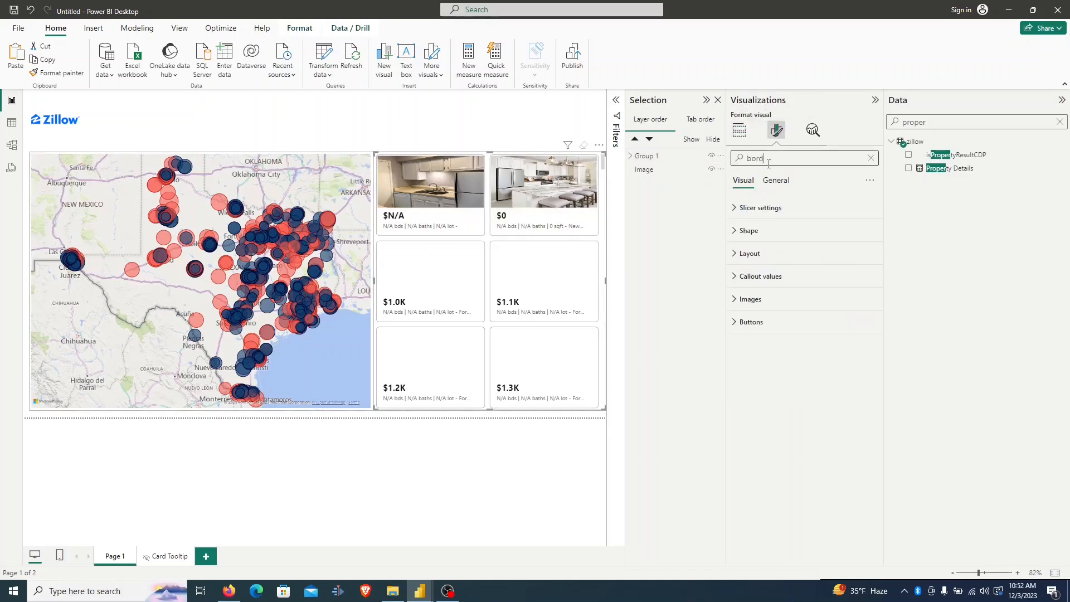
type("er")
left_click(866, 212)
left_click(866, 213)
left_click(425, 136)
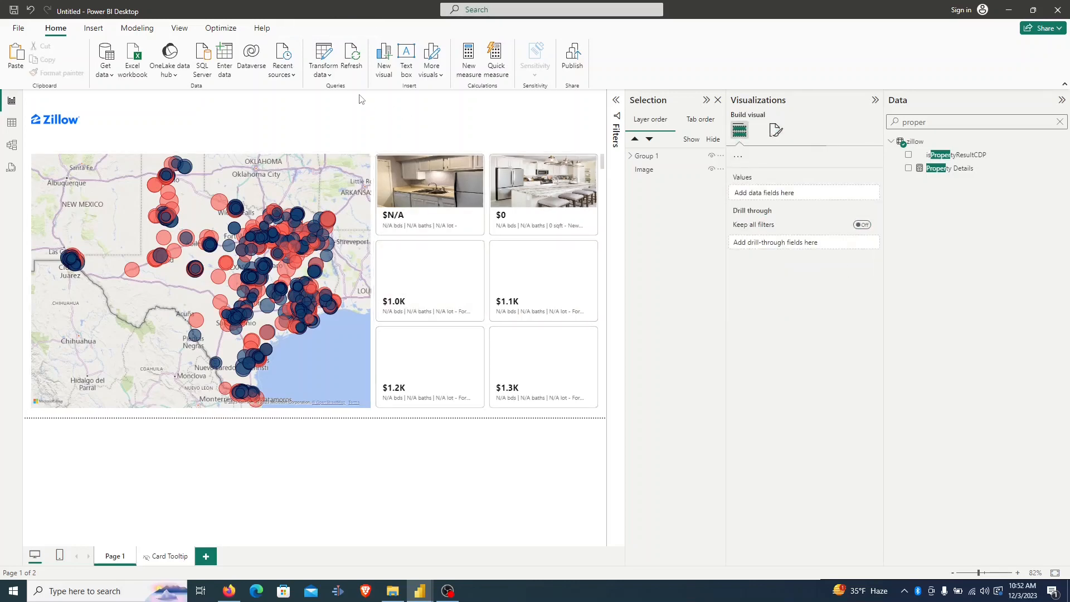
scroll(538, 222, "down", 10)
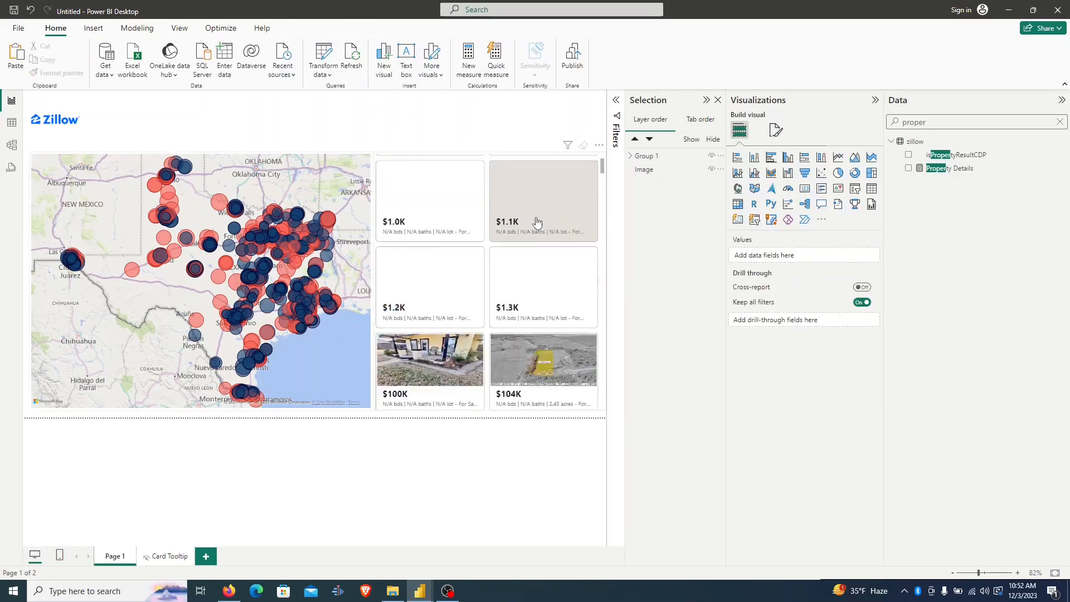
scroll(529, 239, "up", 10)
scroll(552, 264, "up", 1)
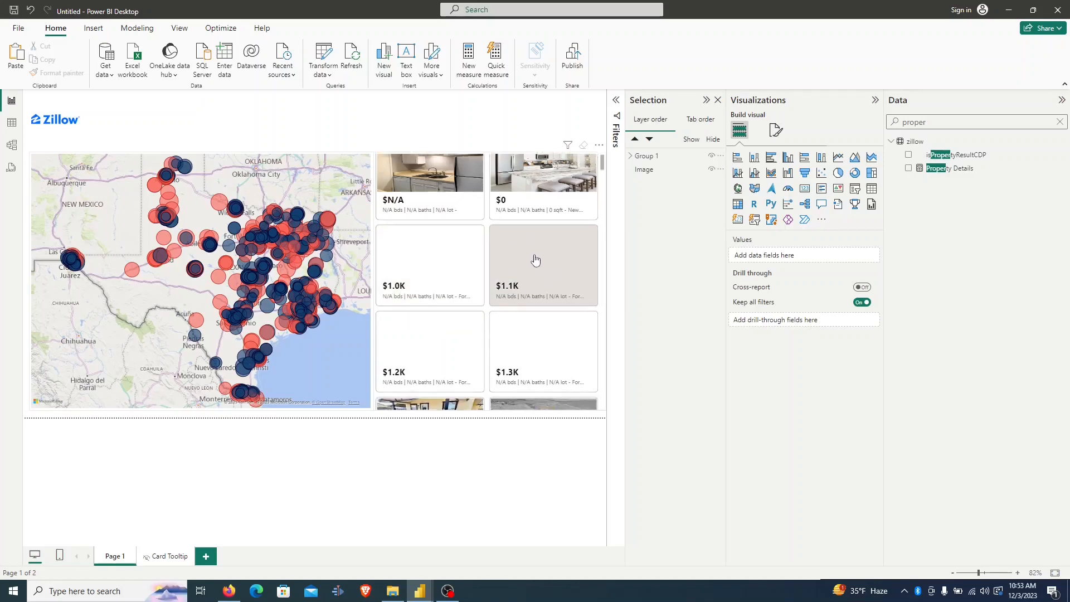
scroll(552, 273, "down", 2)
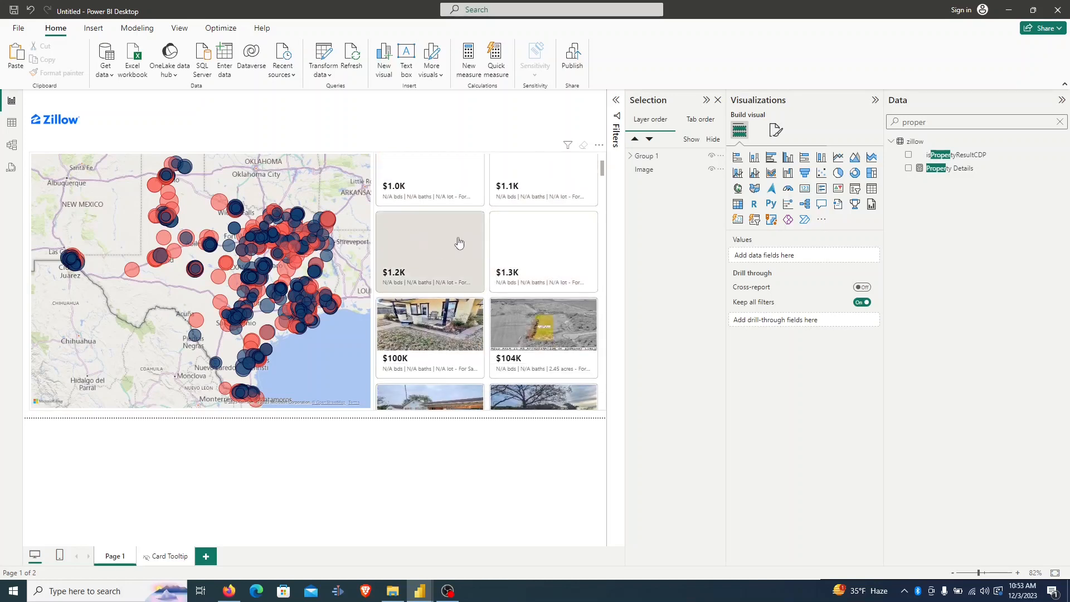
scroll(490, 265, "up", 3)
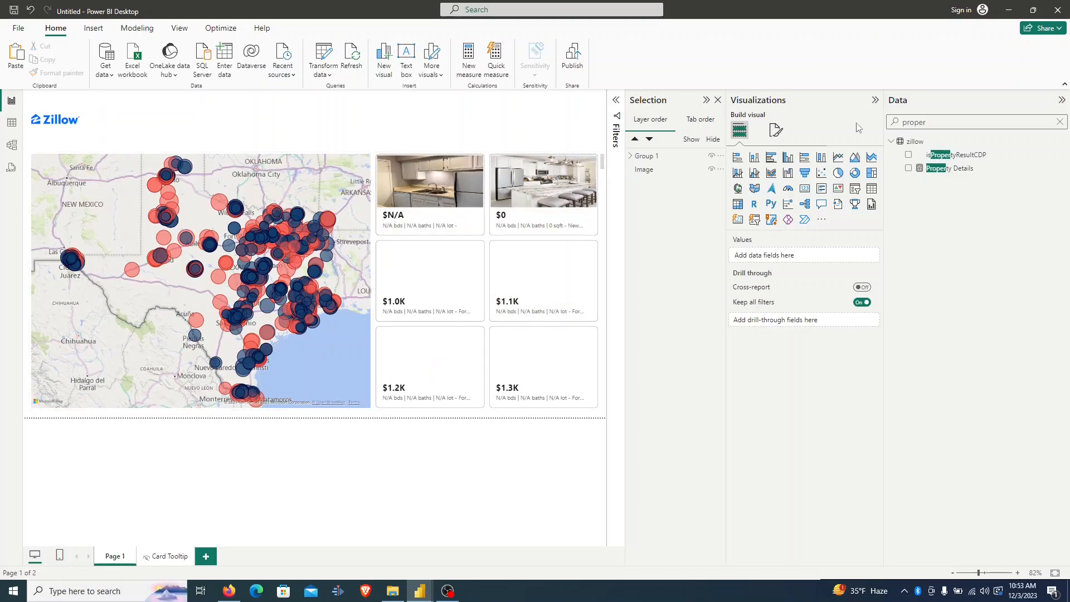
Add a slicer for hdpData.homeInfo.price above the map and shrink it to a compact box beside the Zillow logo.
left_click(717, 102)
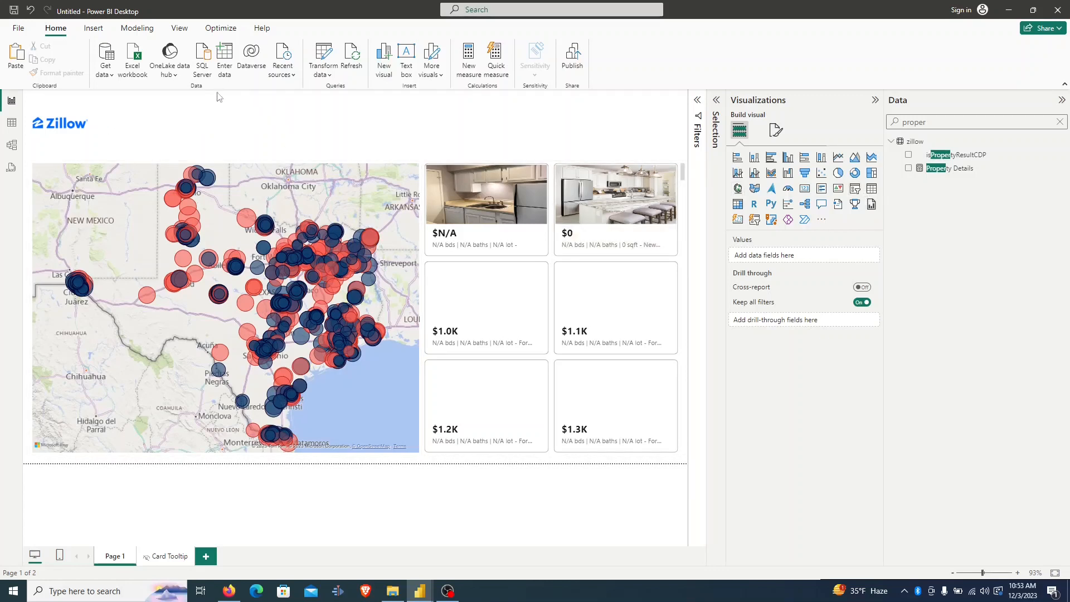
left_click(855, 192)
left_click_drag(228, 435, 323, 153)
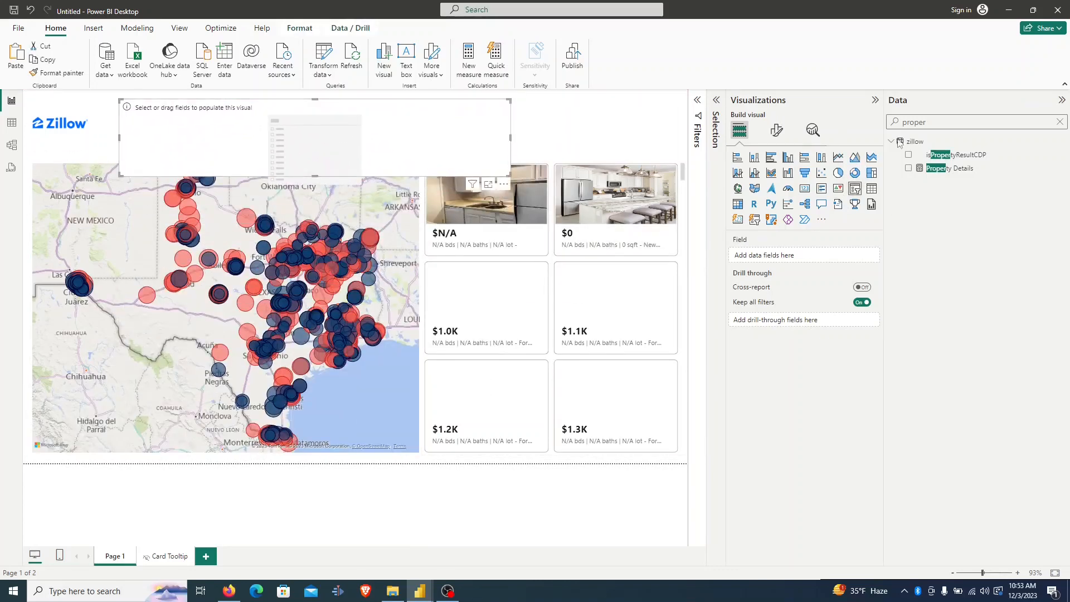
type("price")
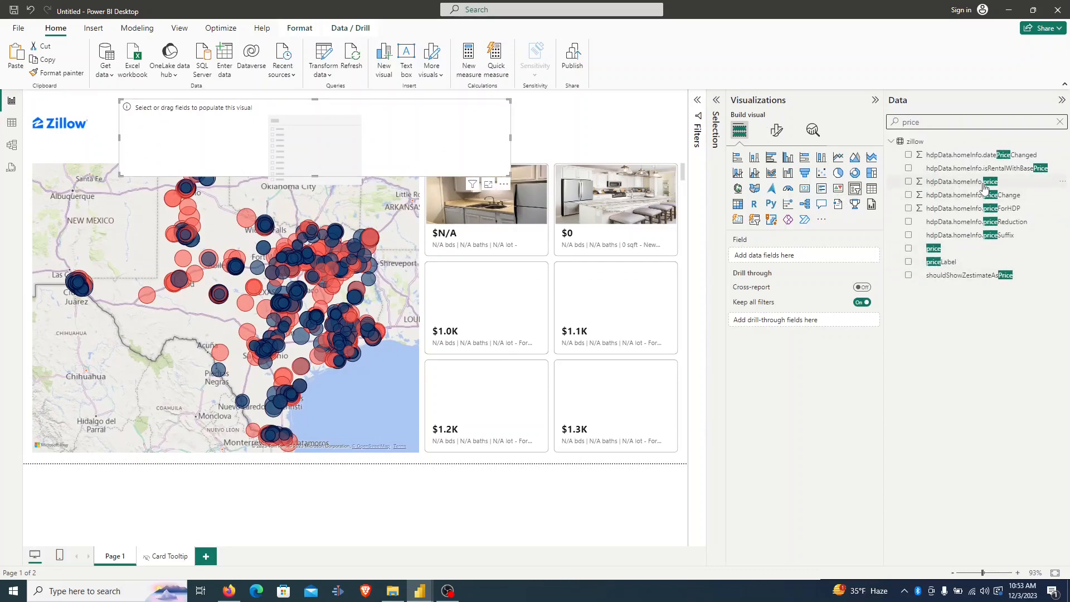
left_click_drag(979, 187, 803, 255)
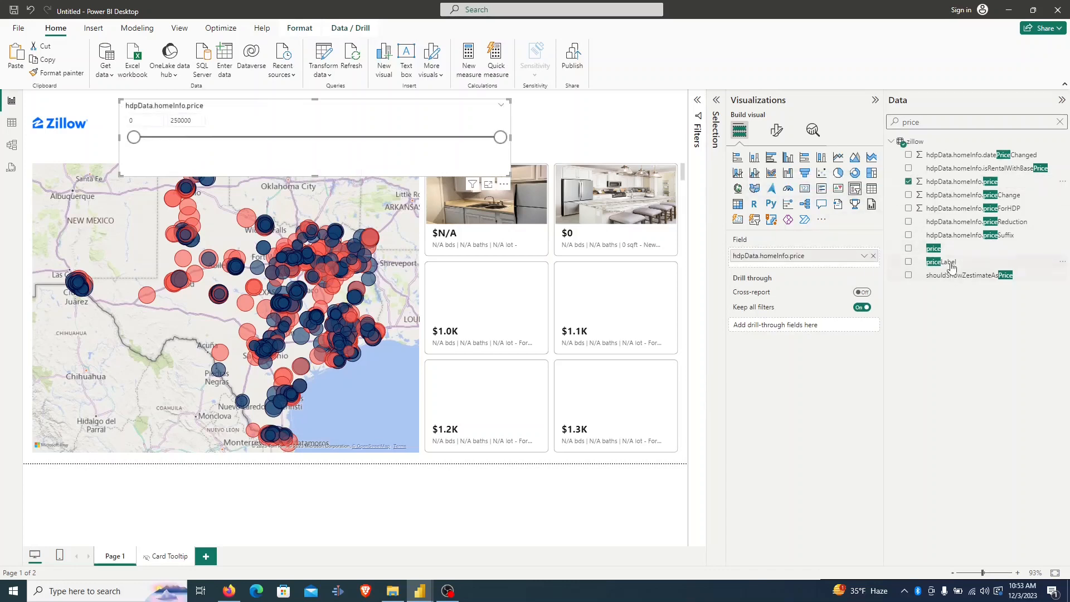
left_click_drag(510, 136, 267, 136)
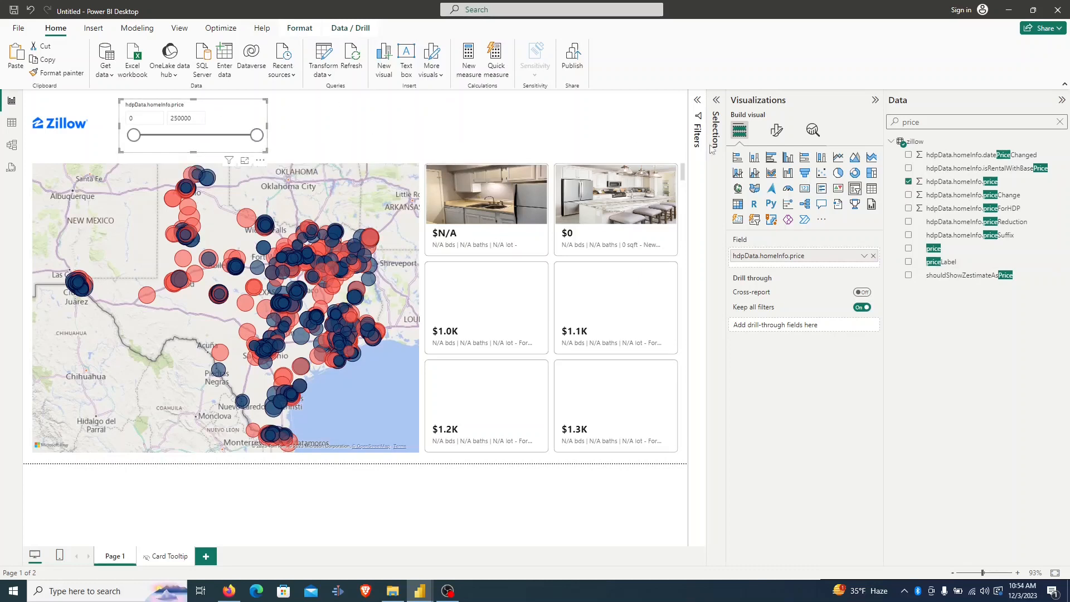
Set the price slicer's header title text to Price.
left_click(777, 130)
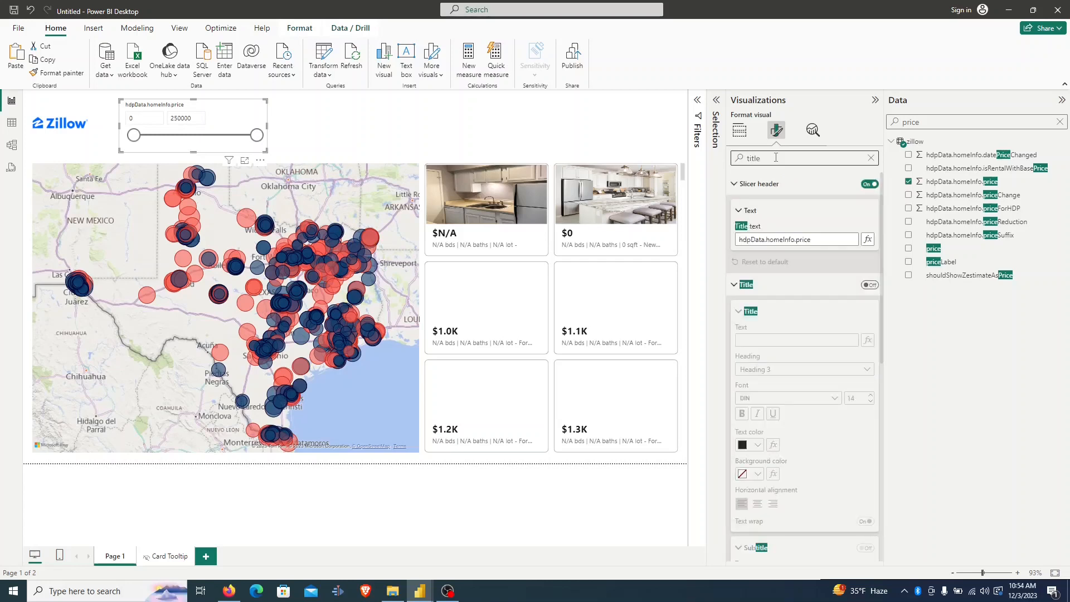
left_click_drag(817, 239, 693, 238)
type("P")
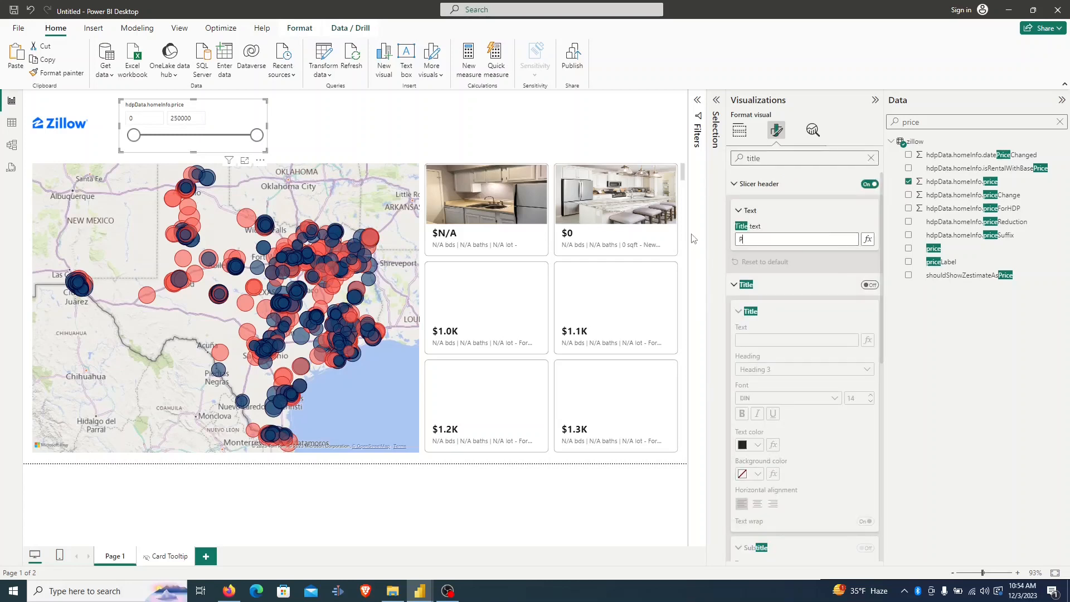
Set the Price slicer's bottom padding to 1 px and reduce its height slightly.
left_click_drag(779, 158, 691, 146)
type("padding")
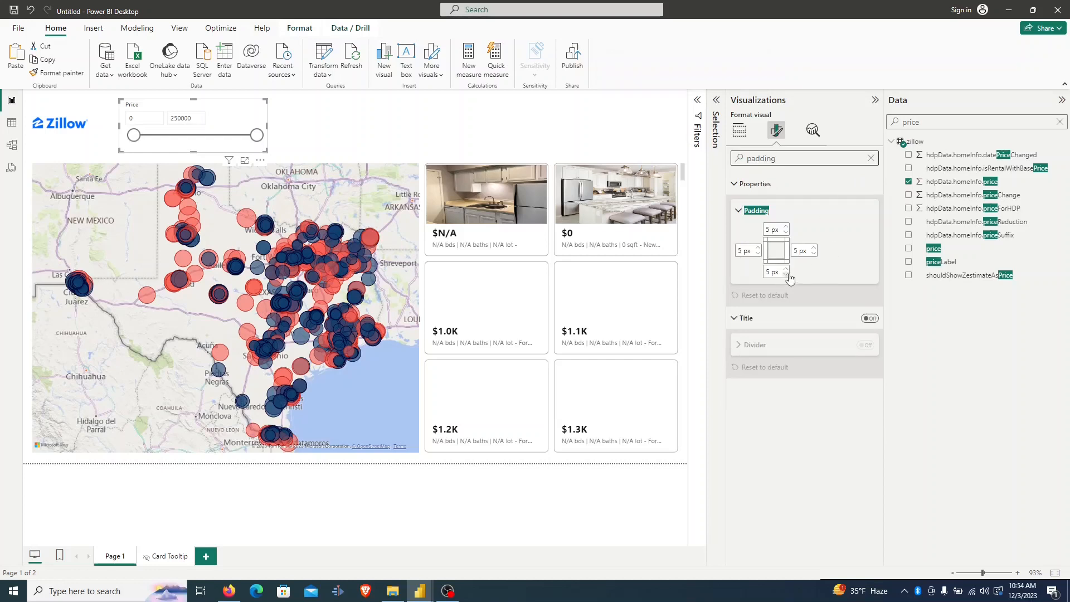
left_click(787, 274)
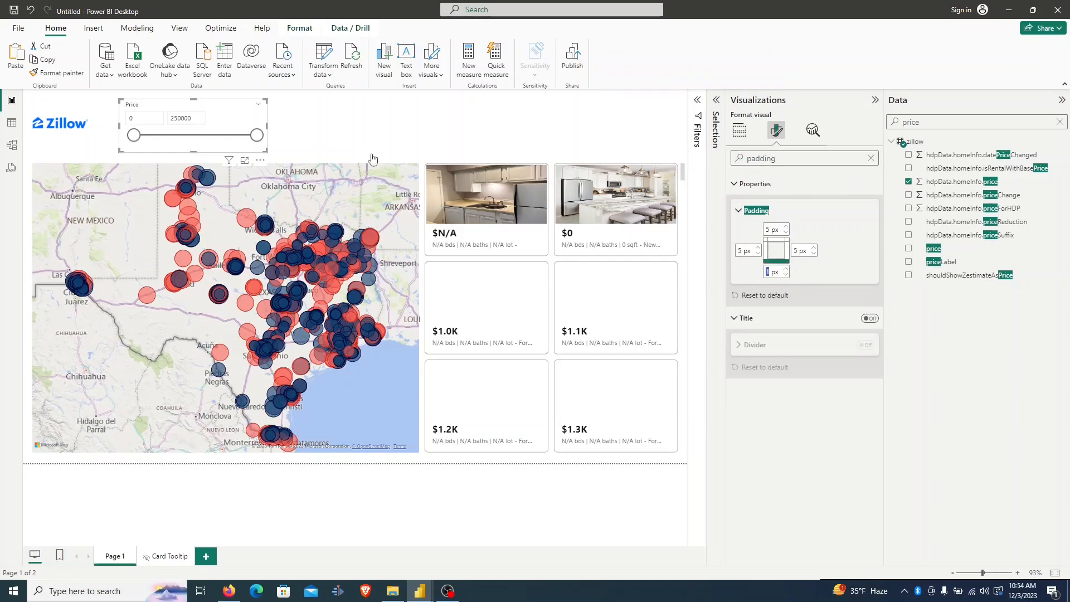
left_click_drag(194, 147, 194, 145)
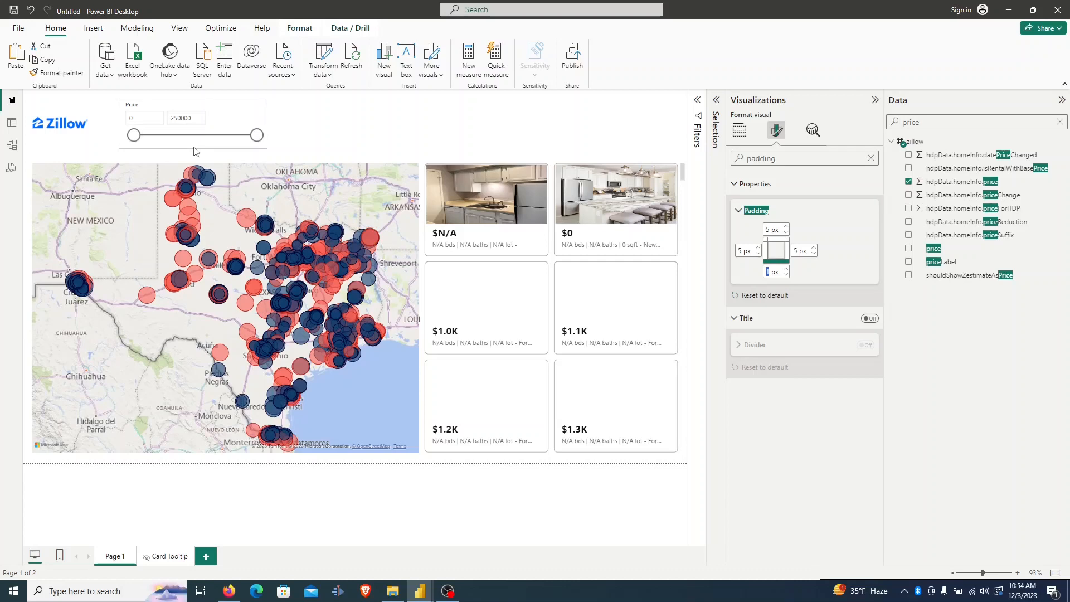
Add a bottom border line beneath the Price slicer's header.
left_click_drag(777, 159, 724, 158)
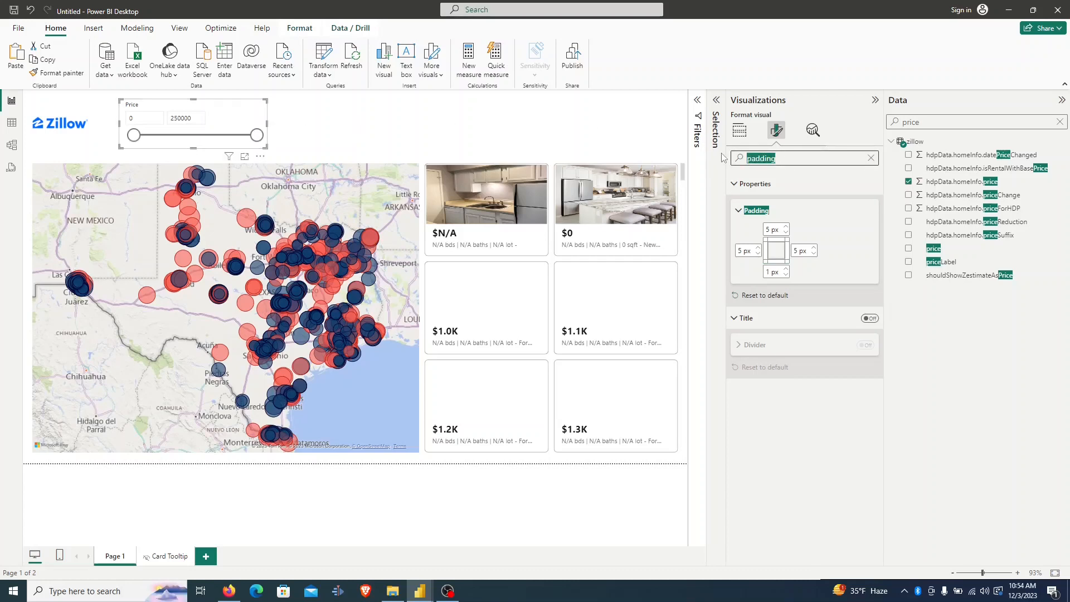
key("BackSpace")
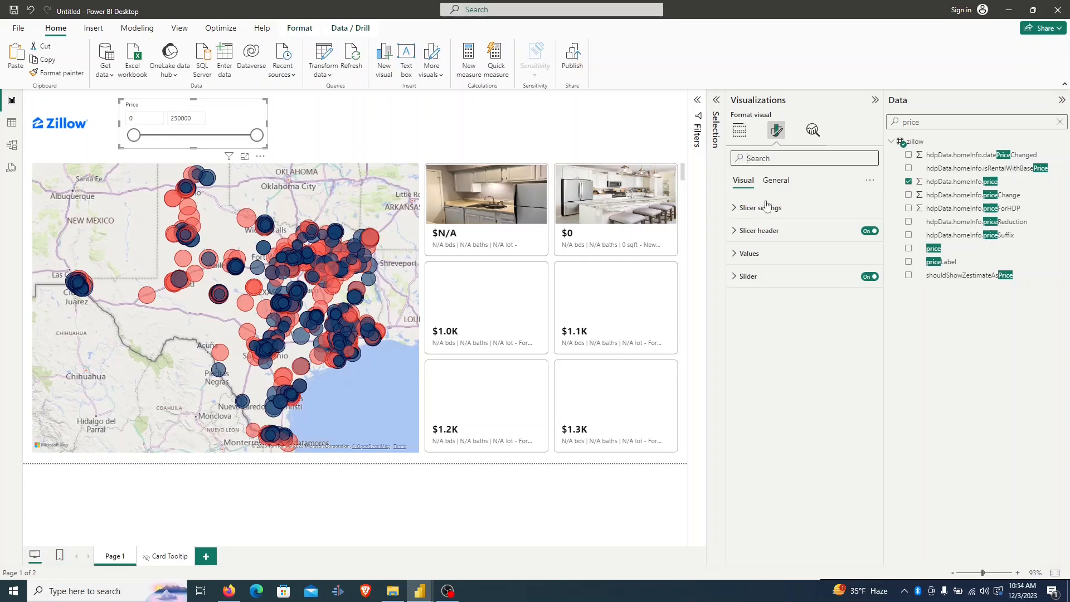
left_click(781, 231)
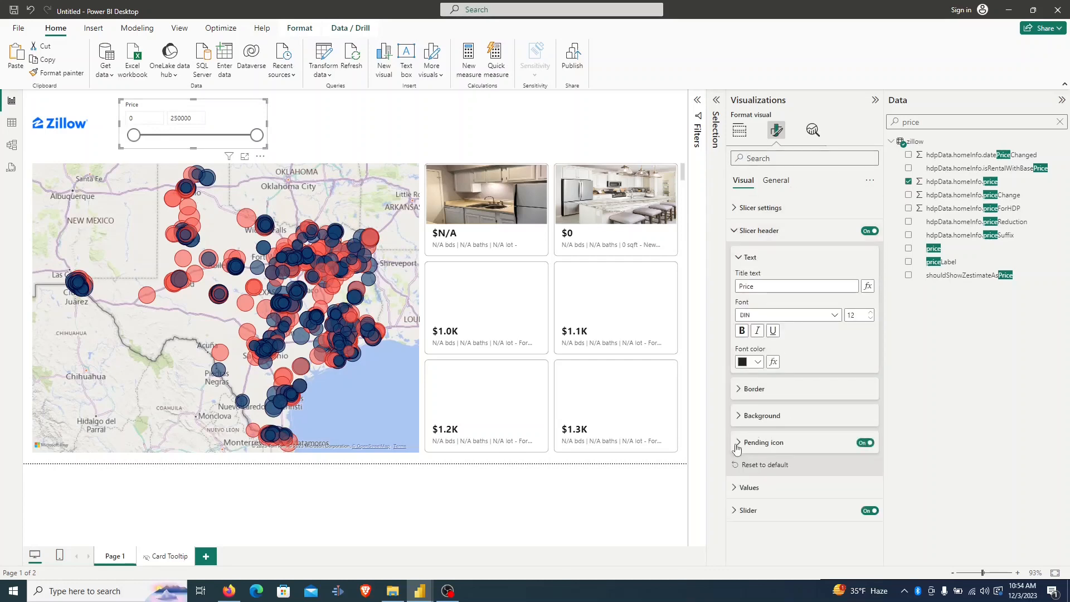
left_click(741, 390)
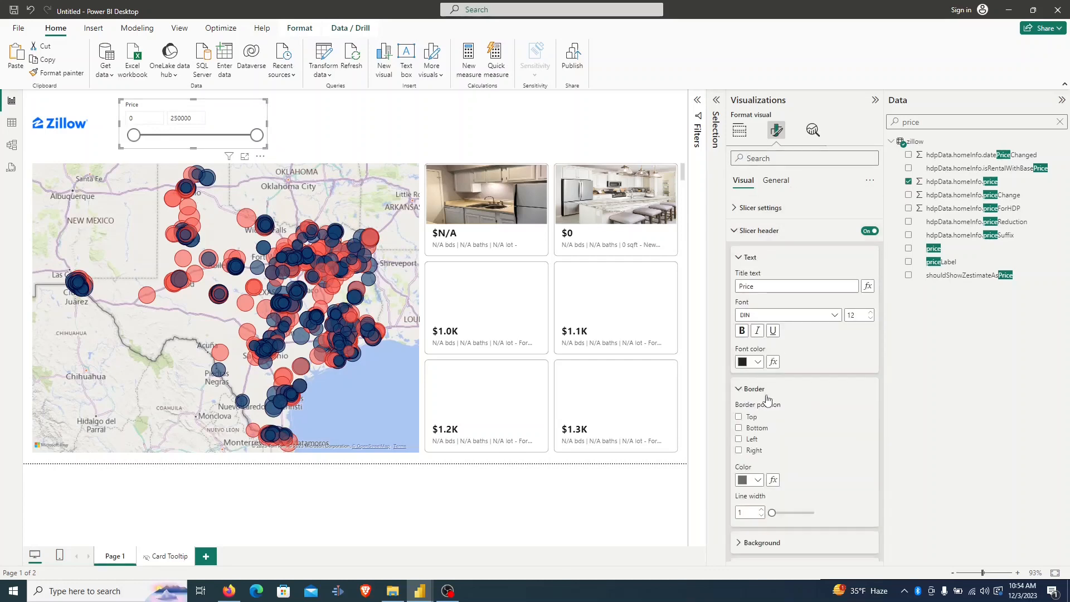
left_click(739, 428)
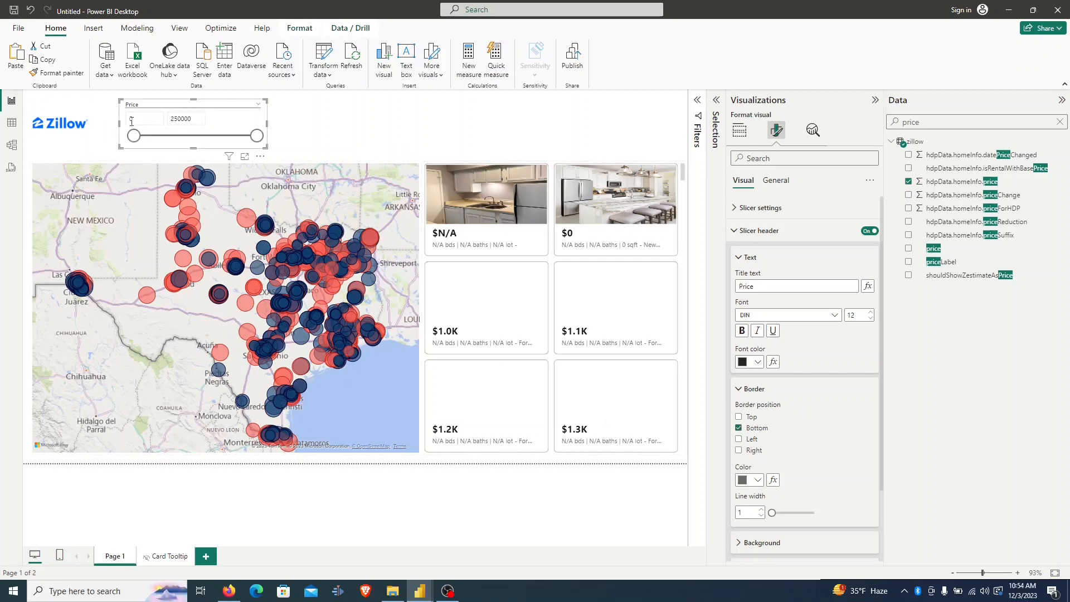
left_click(272, 143)
left_click(257, 137)
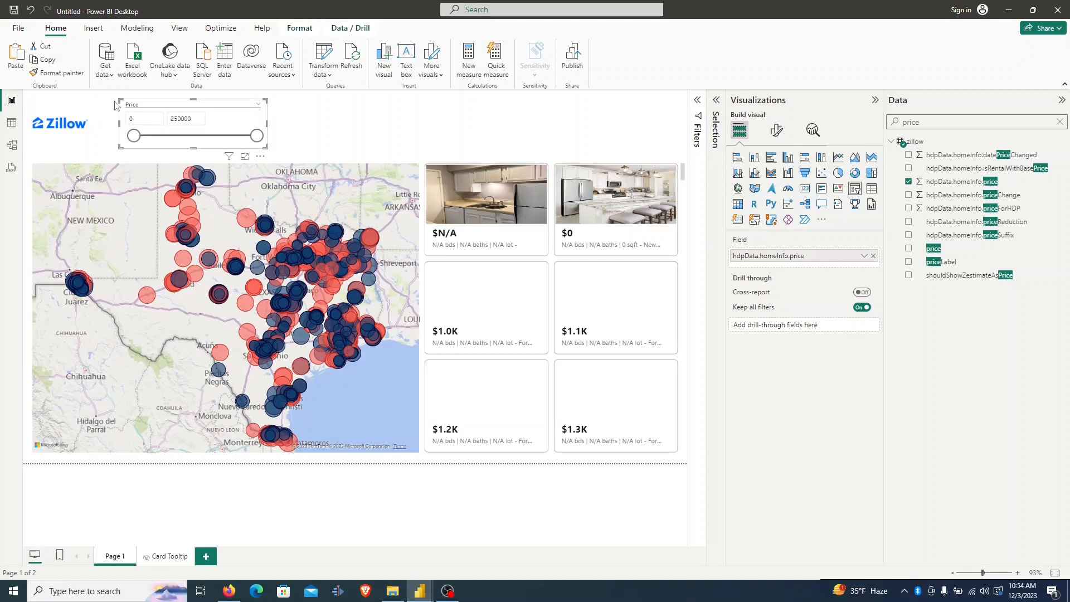
Format the hdpData.homeInfo.price column as $ English (United States) currency and move the Price slicer slightly closer to the logo.
left_click(966, 185)
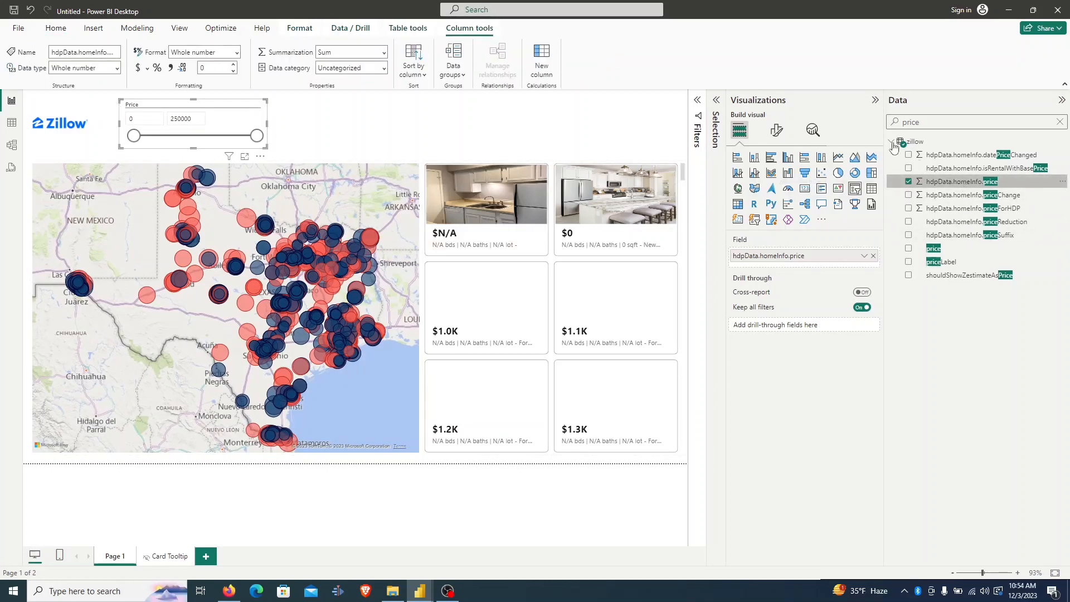
left_click(147, 68)
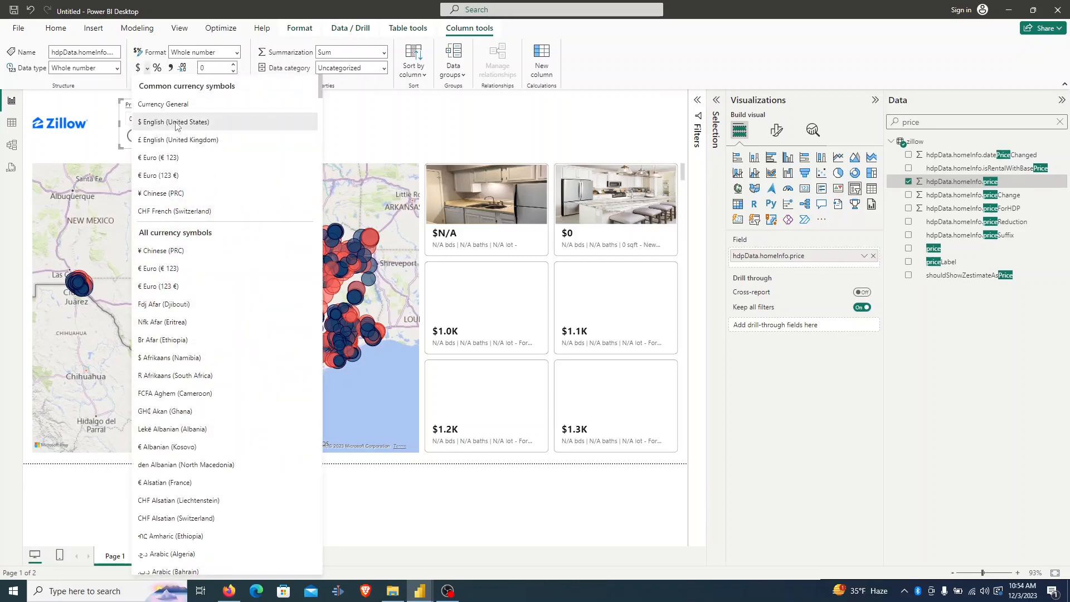
left_click(176, 123)
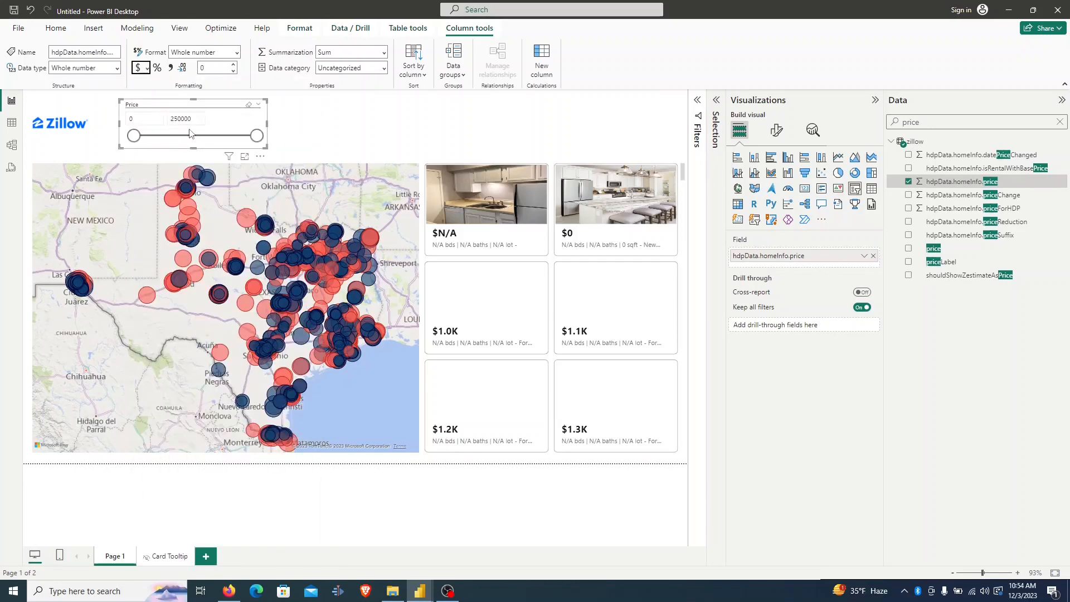
left_click(217, 107)
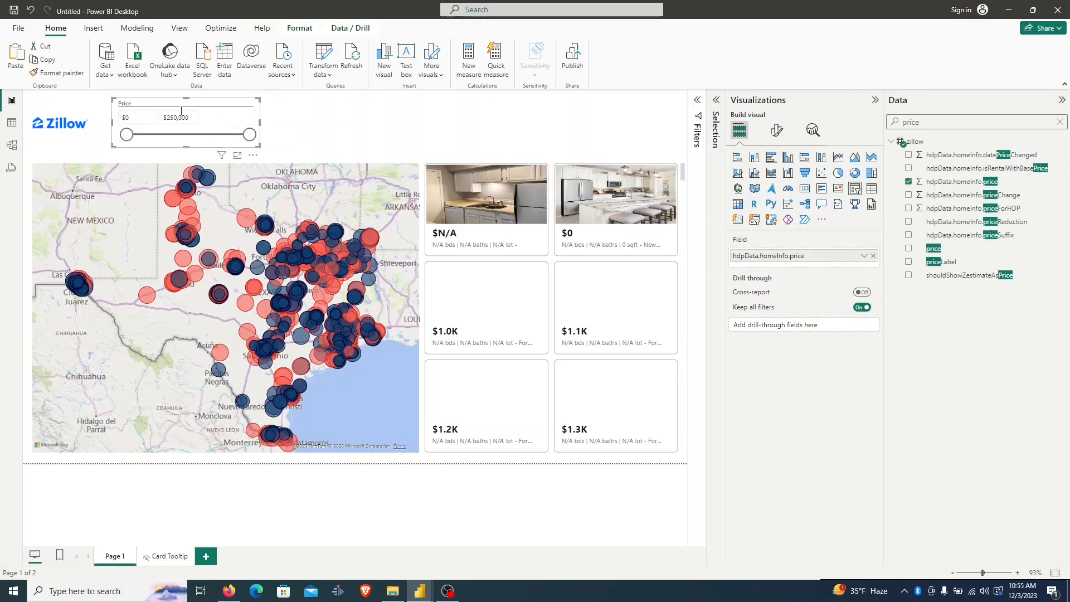
Give the Price slicer a light grey visual border with 1 px rounded corners.
left_click(776, 131)
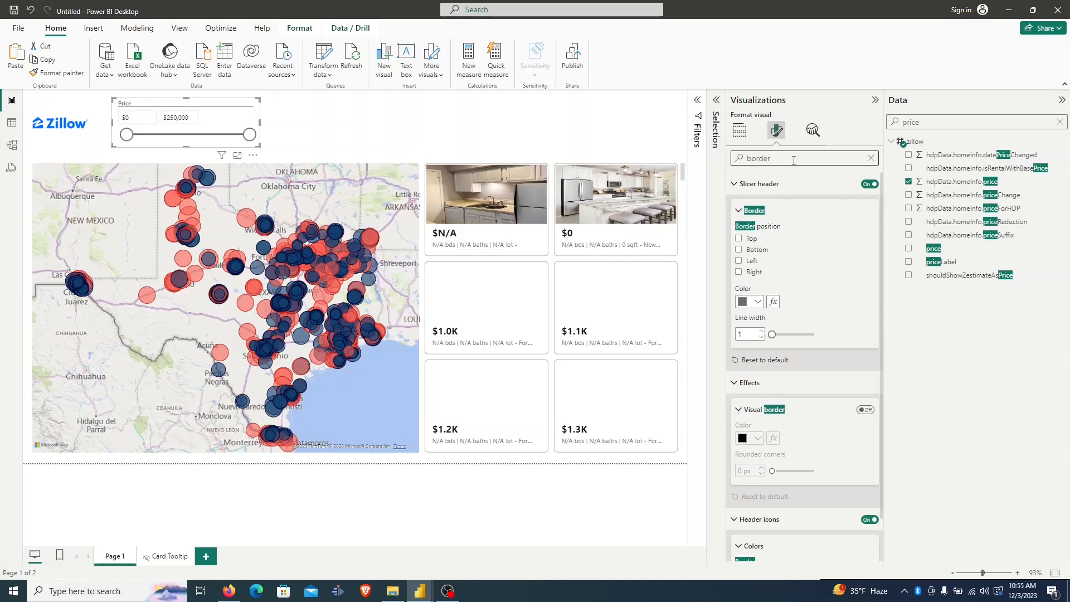
scroll(745, 199, "down", 1)
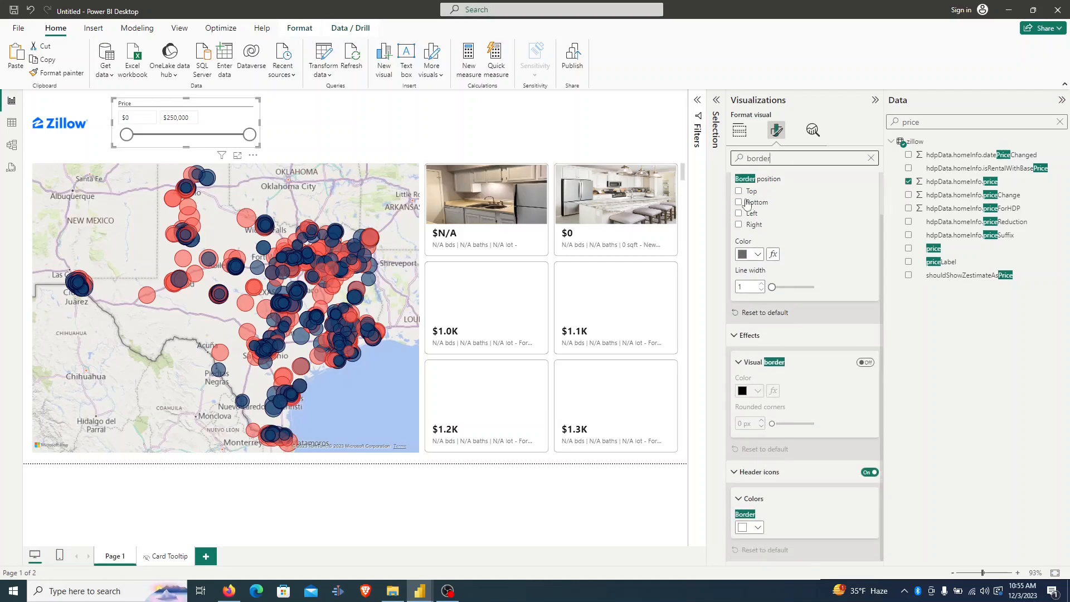
left_click(865, 363)
left_click(753, 393)
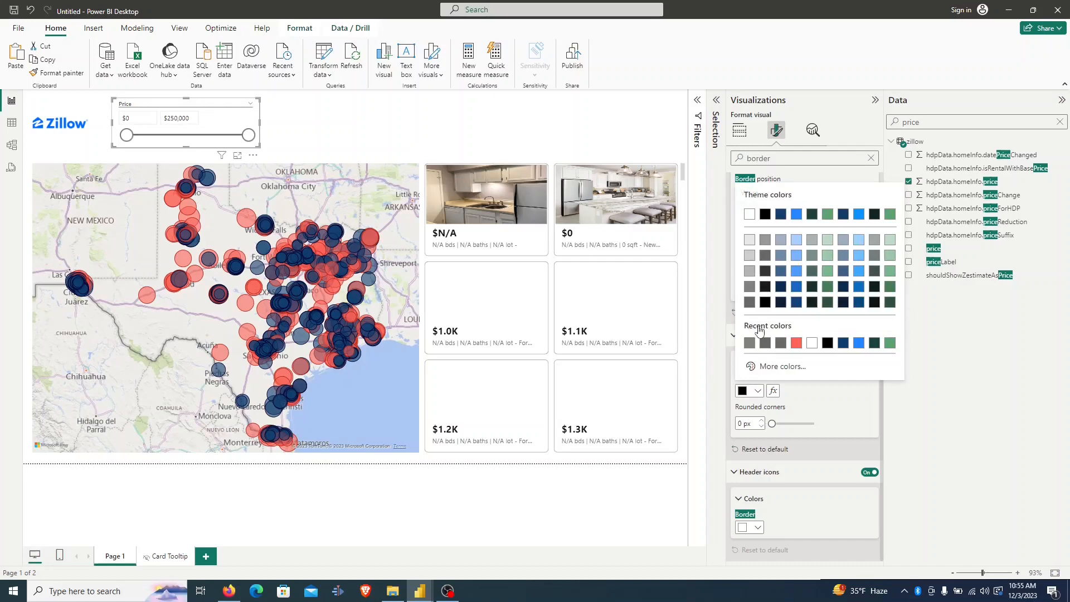
left_click(750, 241)
left_click(770, 422)
left_click(764, 426)
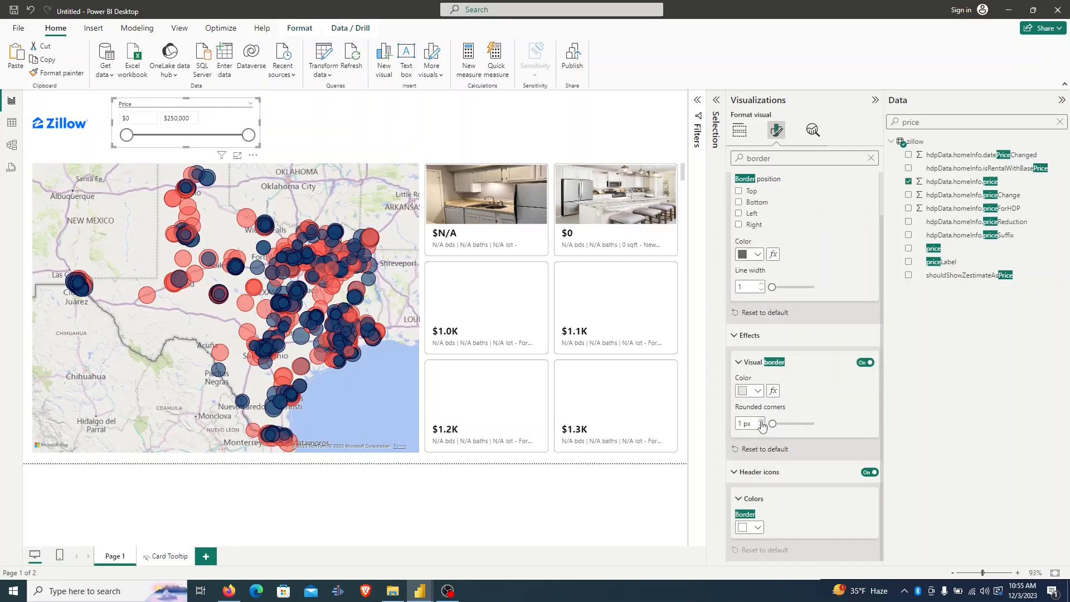
left_click(294, 105)
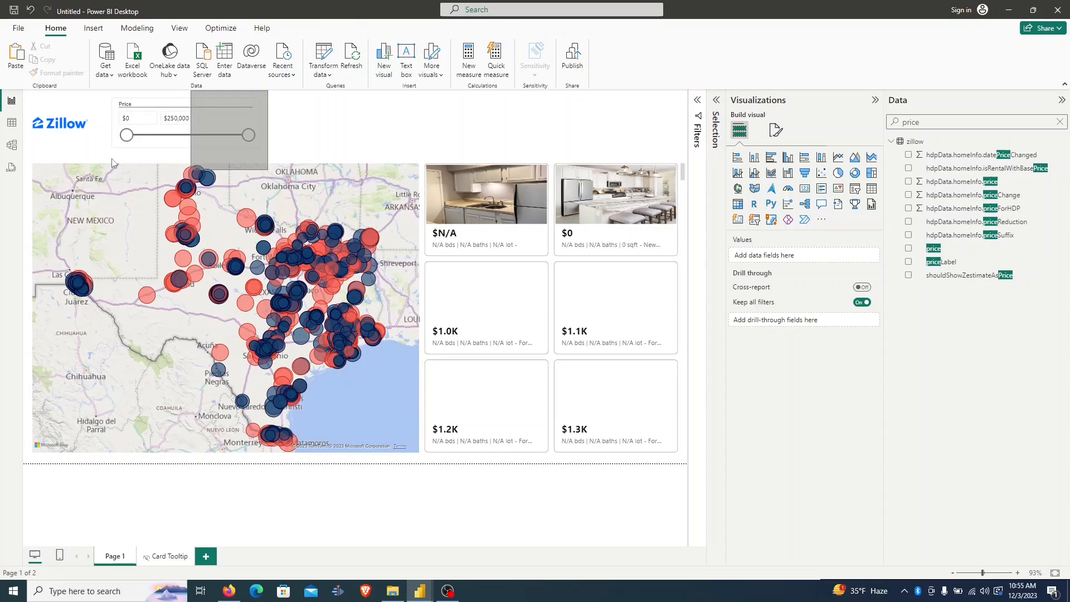
Duplicate the Price slicer, replace the copy's field with beds and place it beside the original.
left_click(258, 111)
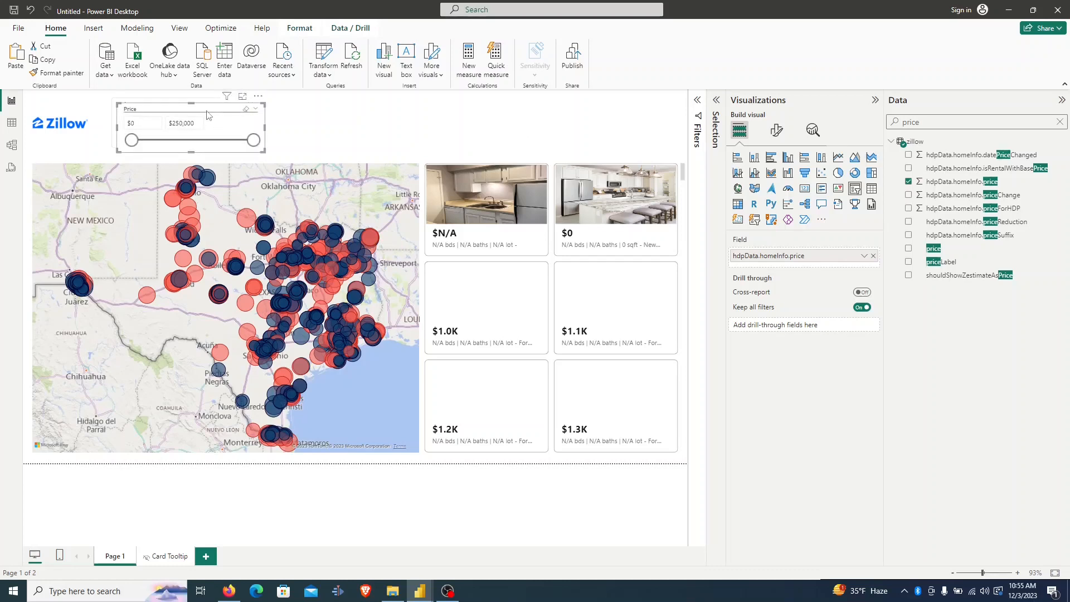
key("ctrl+v")
left_click(874, 257)
double_click(913, 122)
type("beds")
left_click_drag(934, 155, 805, 259)
left_click_drag(324, 106, 320, 105)
Set the second slicer's header title text to Beds.
left_click(776, 130)
left_click(780, 159)
type("title")
left_click_drag(765, 239, 715, 237)
type("Beds")
Add a third slicer next to the Beds slicer by copying it, with baths as its field and Baths as its header title.
left_click(739, 131)
left_click_drag(332, 103, 449, 104)
double_click(912, 122)
type("baths")
left_click(874, 256)
left_click(775, 132)
left_click_drag(934, 155, 724, 239)
left_click(780, 158)
type("titleBaths")
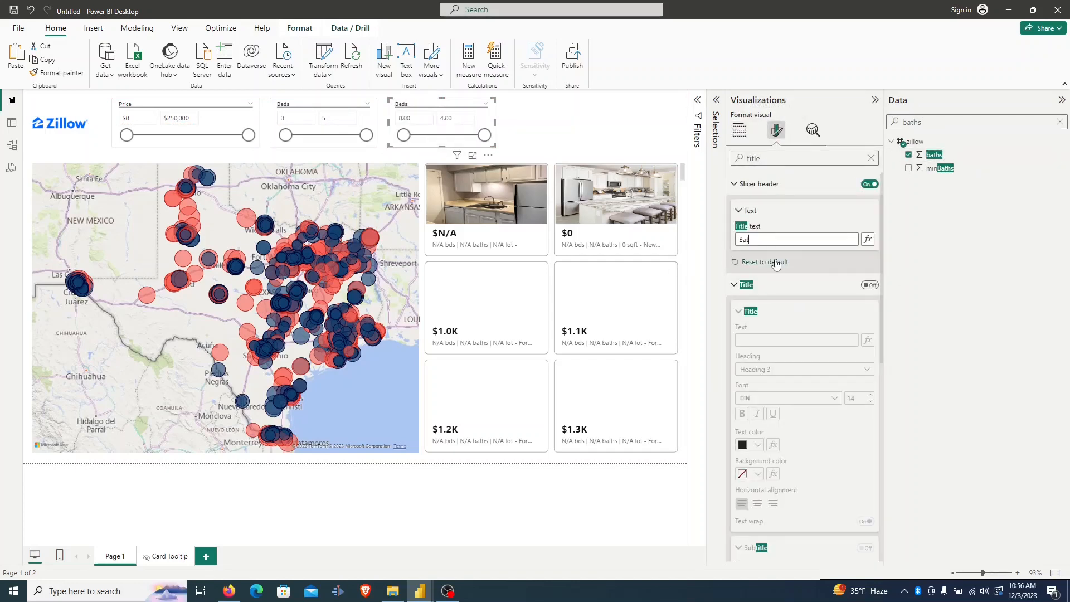
Narrow the Baths slicer slightly, duplicate it beside the original and replace the copy's field with statusType.
left_click_drag(494, 124, 488, 123)
left_click_drag(429, 106, 556, 108)
key("ctrl+c")
key("ctrl+v")
left_click(739, 131)
left_click(874, 256)
double_click(912, 122)
type("status")
left_click(942, 223)
Change the statusType slicer's style to Dropdown.
left_click(776, 130)
left_click(803, 263)
left_click(753, 304)
Set the statusType slicer's header title text to For Rent/Sale and adjust its width to fit the title.
left_click(802, 158)
type("tit")
double_click(769, 235)
type("Stau")
key("BackSpace")
key("BackSpace")
type("For Rent/Sale")
left_click_drag(595, 117, 576, 118)
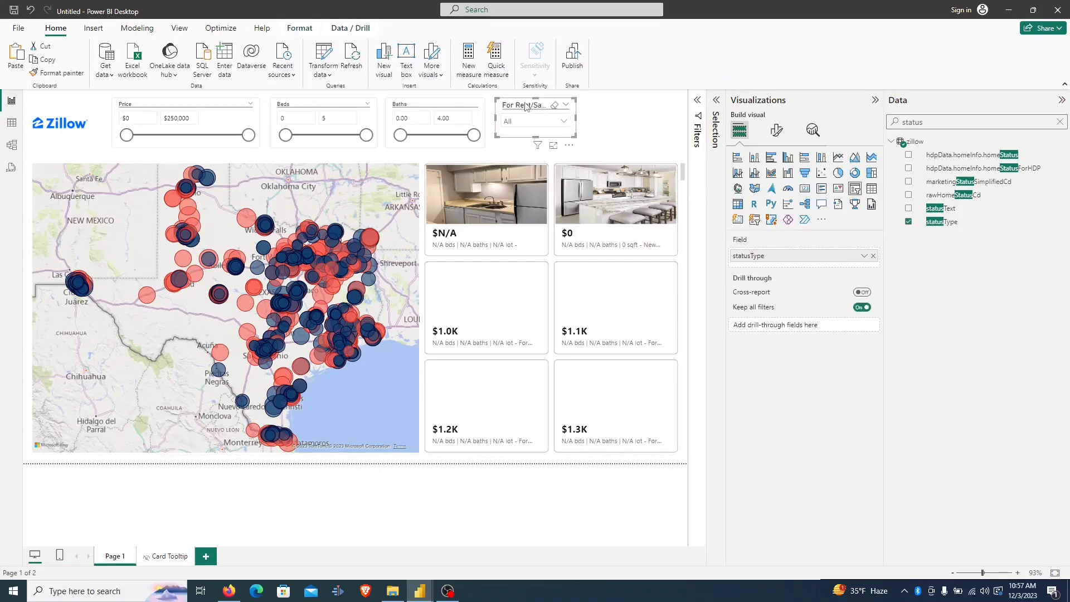
Check the zillow table data and the reference zillow report for the field behind the Type slicer.
mouse_move(419, 591)
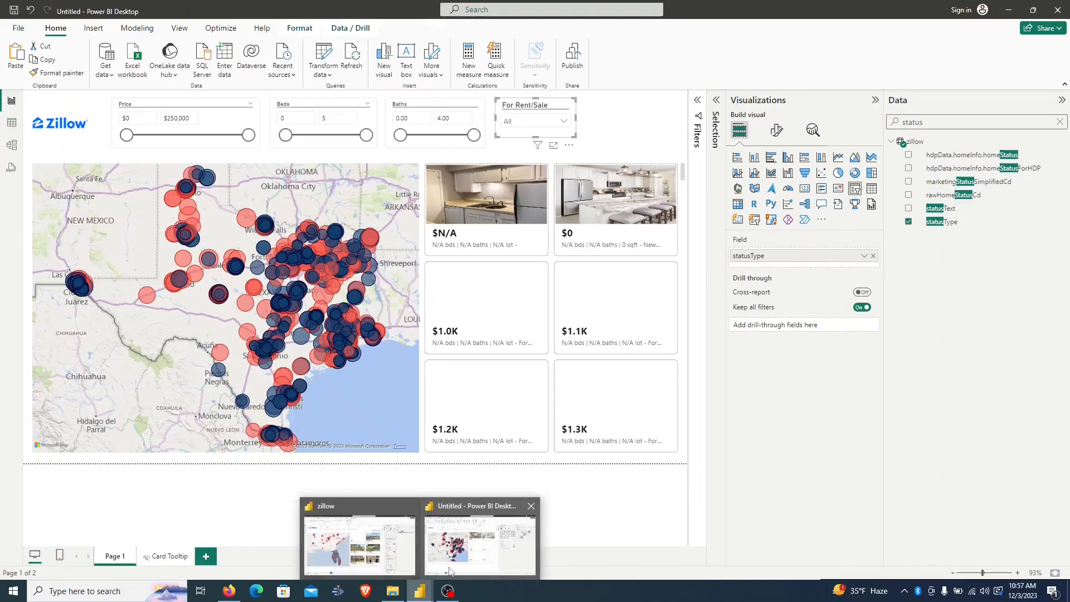
left_click(11, 123)
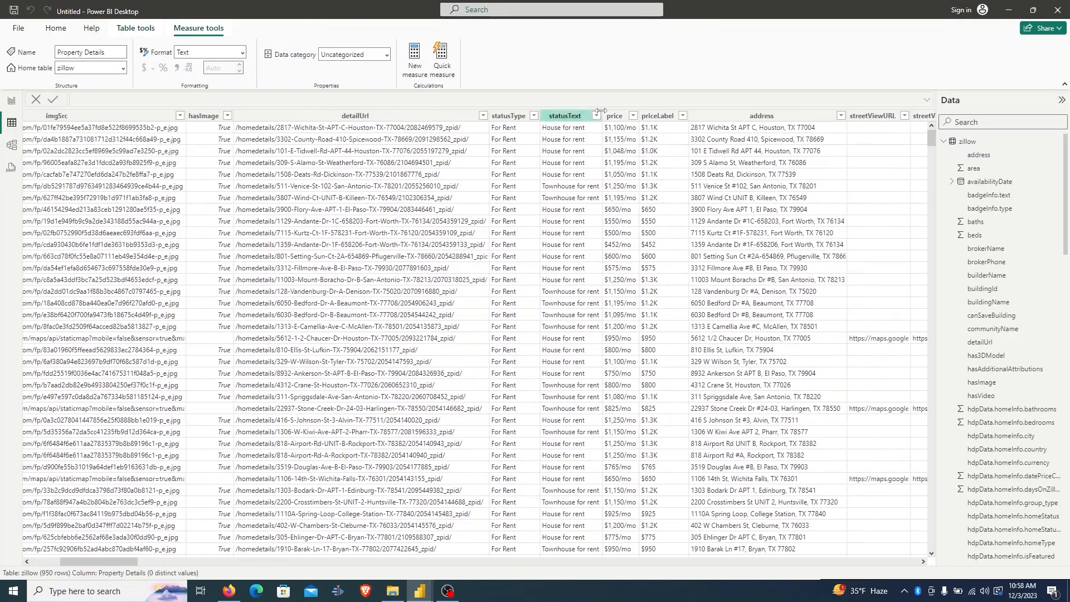
left_click(419, 591)
mouse_move(419, 591)
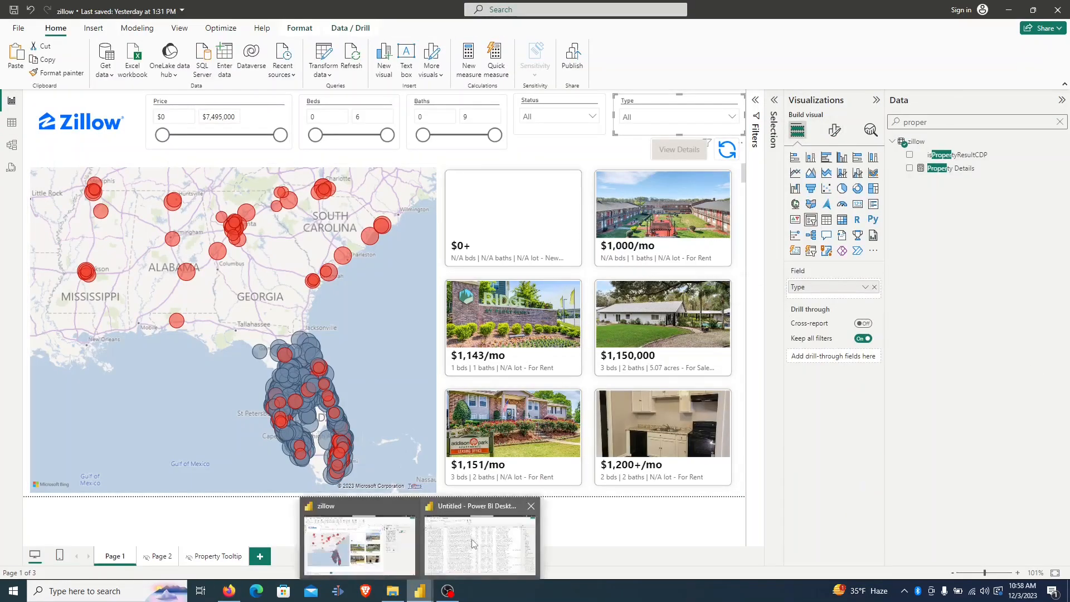
left_click(472, 544)
Add a wider dropdown slicer beside For Rent/Sale with hdpData.homeInfo.homeType as its field and Type as its header title.
left_click(640, 123)
left_click_drag(664, 118, 683, 118)
left_click_drag(927, 122, 885, 122)
type("homeTyp")
left_click(873, 256)
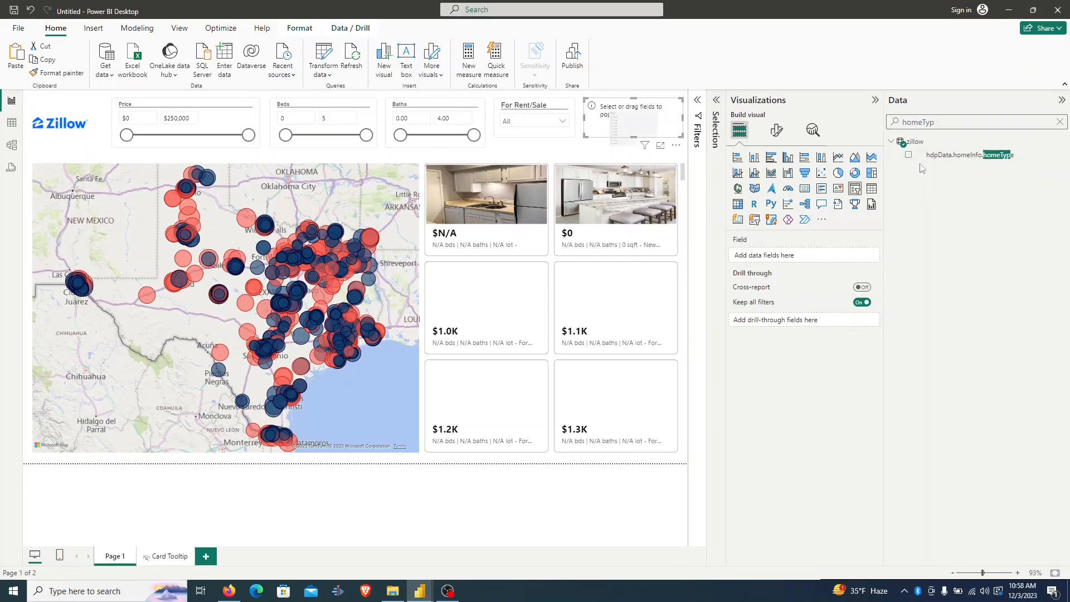
left_click(908, 155)
left_click(776, 130)
left_click(663, 126)
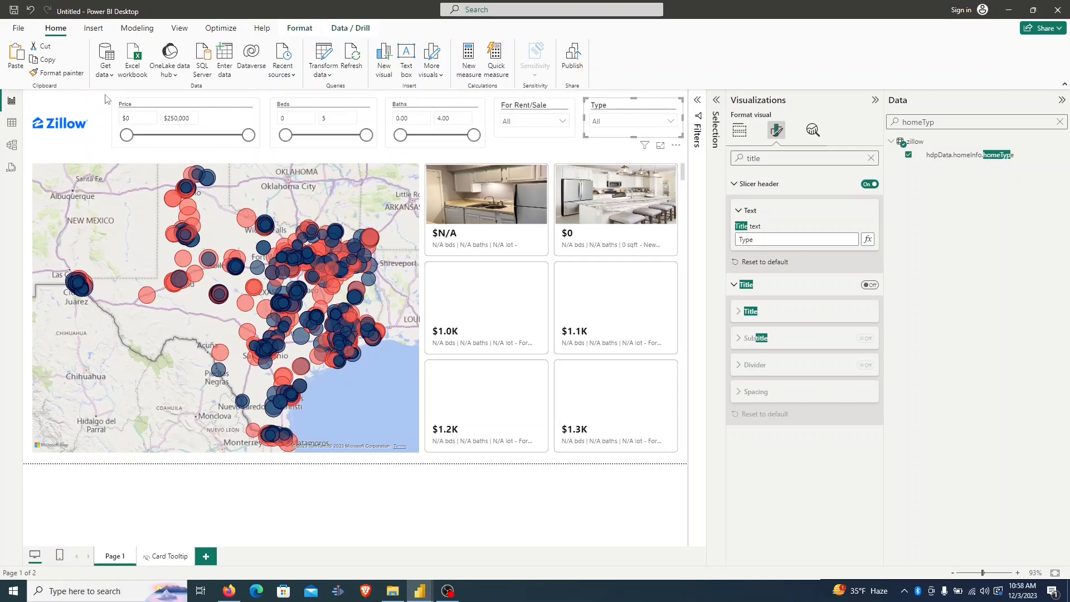
Select all five slicers and nudge them left together until the row's right end lines up with the property cards.
left_click_drag(104, 95, 713, 169)
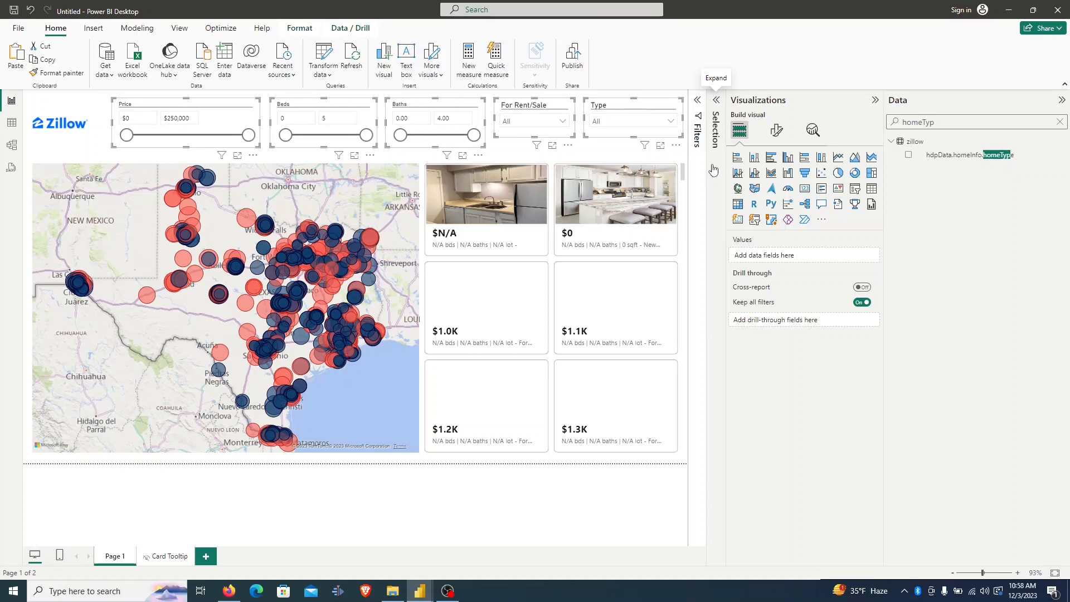
key("Left")
key("Left")
key("Left")
key("Left")
key("Left")
key("Left")
key("Left")
key("Left")
key("Left")
key("Left")
key("Left")
key("Left")
key("Left")
key("Left")
key("Left")
key("Left")
key("Left")
key("Left")
key("Left")
key("Left")
key("Right")
key("Right")
key("Right")
key("Right")
key("Right")
key("Right")
key("Right")
key("Right")
key("Right")
key("Right")
key("Right")
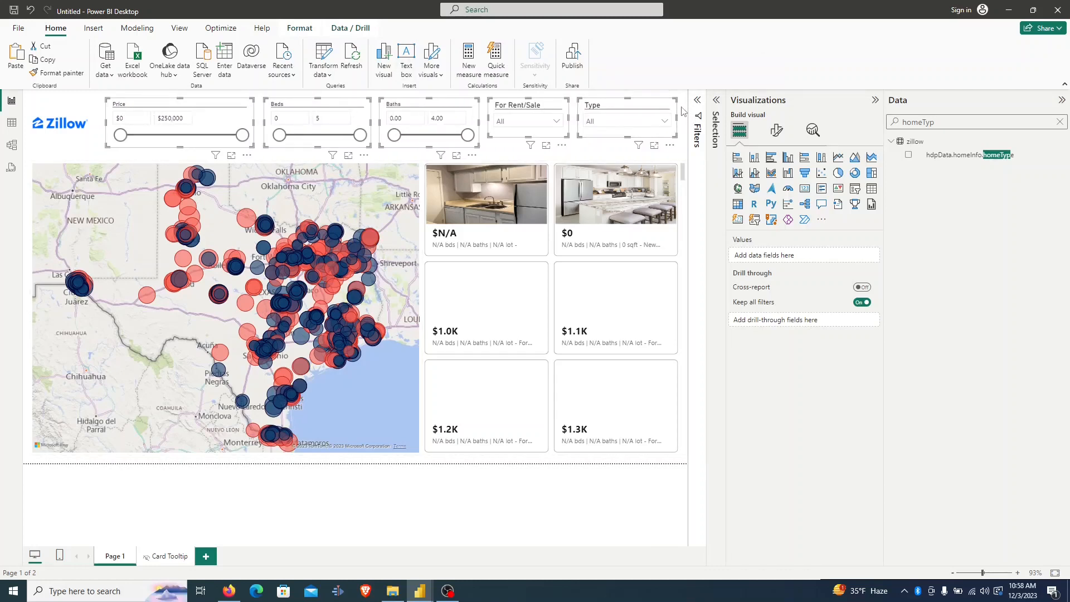
Select the whole row of five slicers and bring up the arrange options for aligning them.
left_click_drag(686, 97, 98, 174)
left_click_drag(329, 10, 330, 10)
left_click(299, 27)
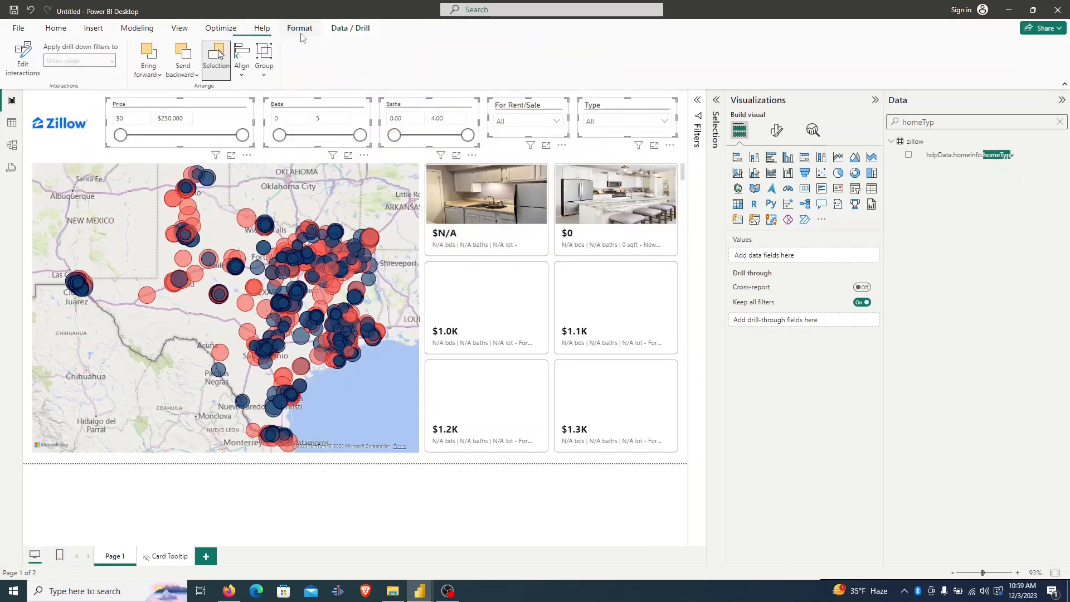
Distribute the five selected slicers horizontally and check the choices offered by the Type slicer.
left_click(242, 75)
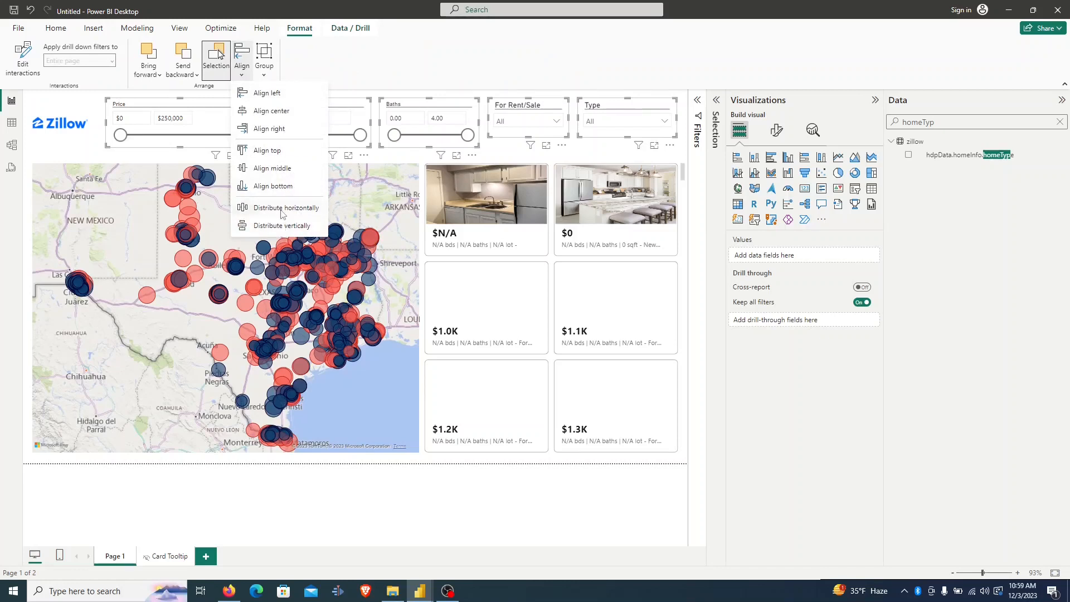
left_click(281, 211)
left_click(591, 120)
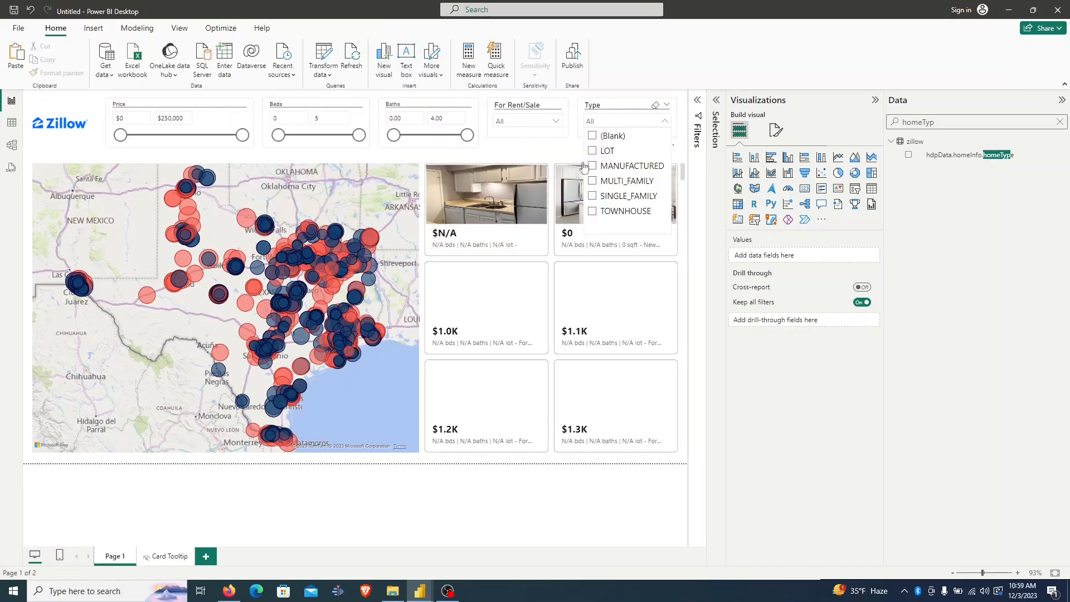
left_click(552, 155)
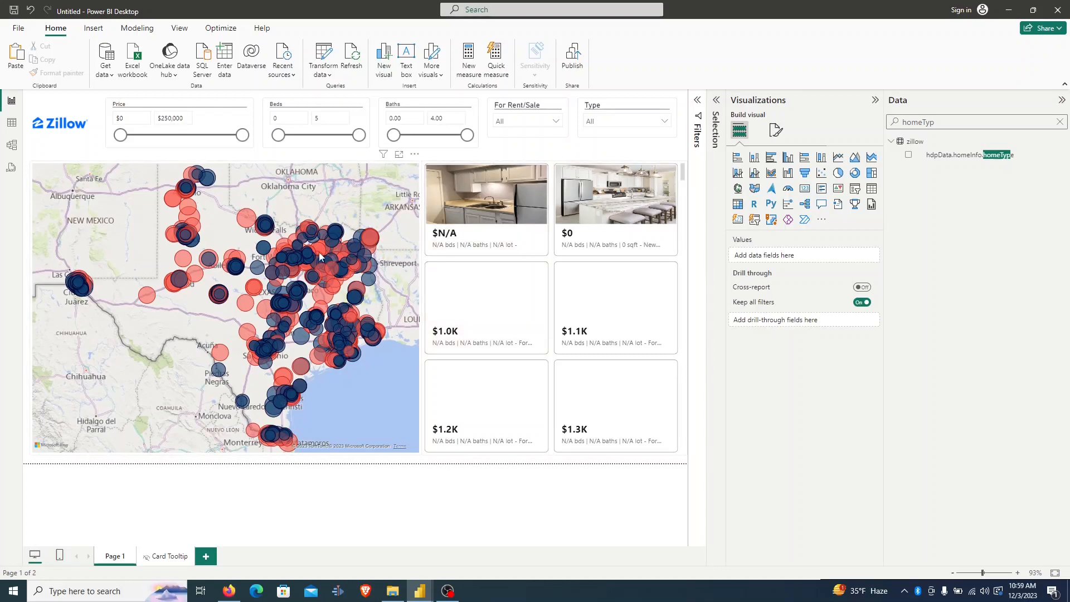
Insert a blank button and place it, at a small size, just below the Type slicer above the listing cards.
mouse_move(321, 253)
left_click(96, 31)
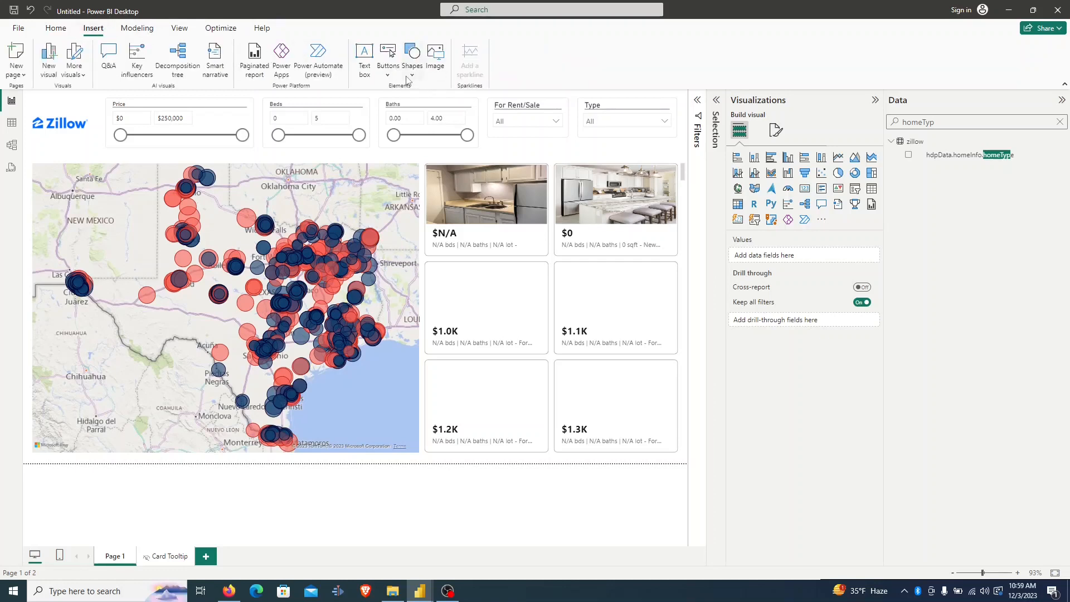
left_click(393, 72)
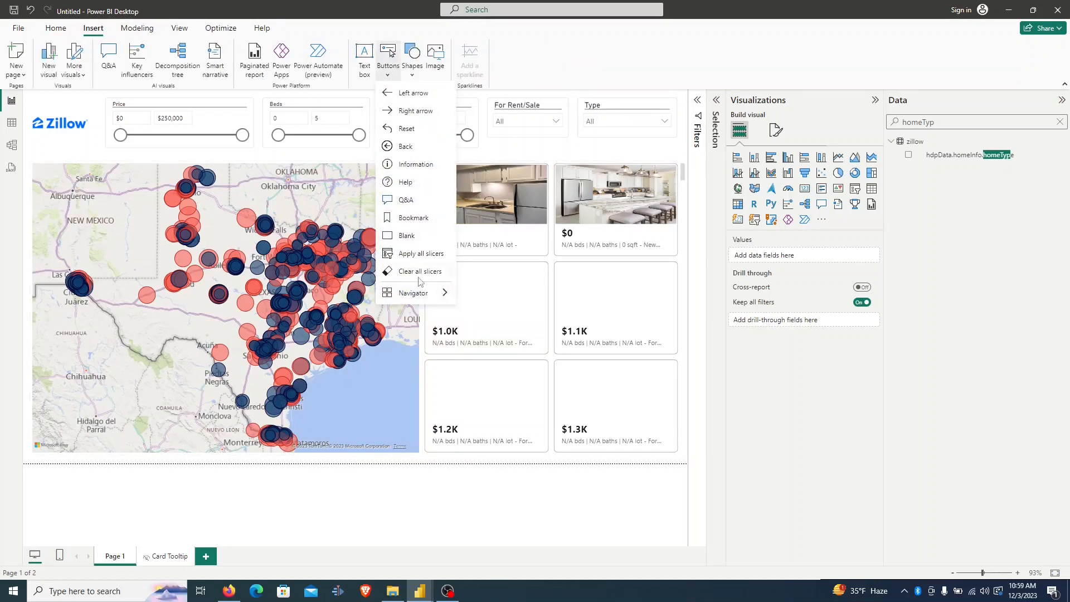
left_click(408, 242)
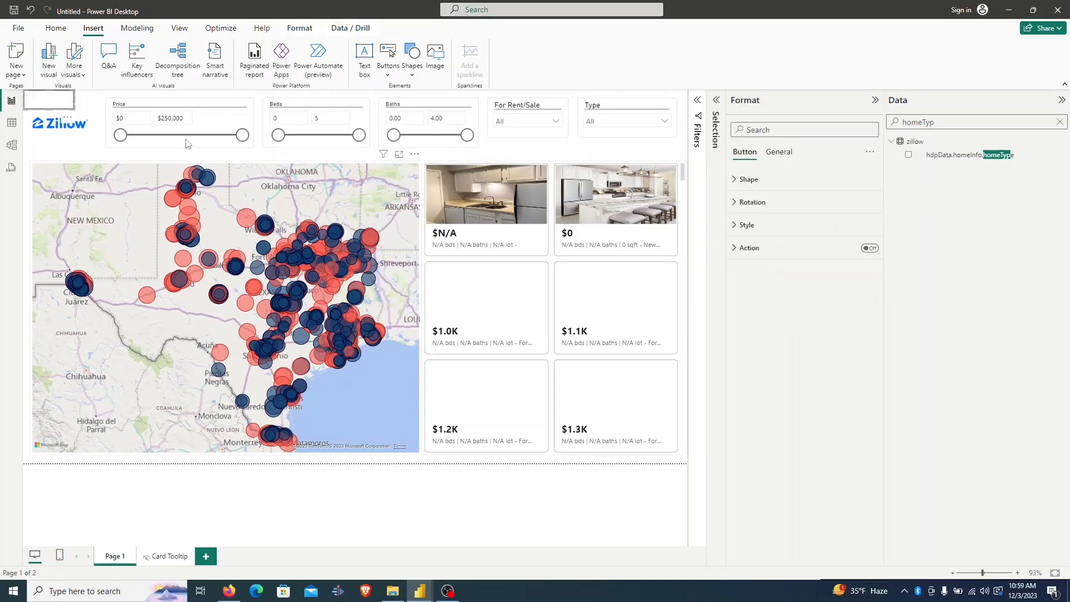
left_click_drag(70, 114, 670, 162)
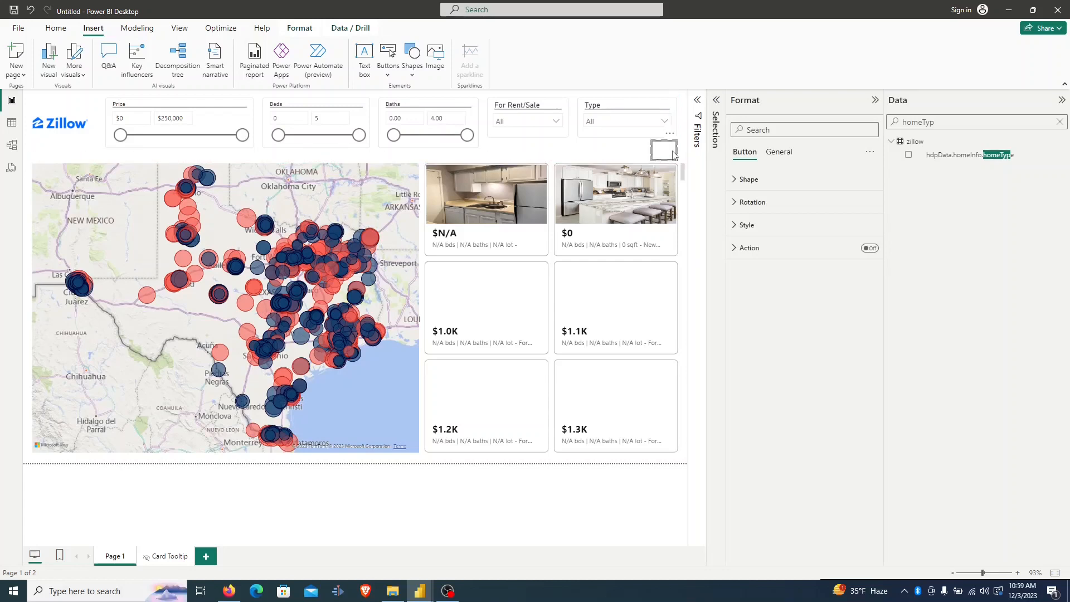
Switch to Firefox and open svgrepo.com in a new tab.
left_click(229, 591)
left_click(937, 13)
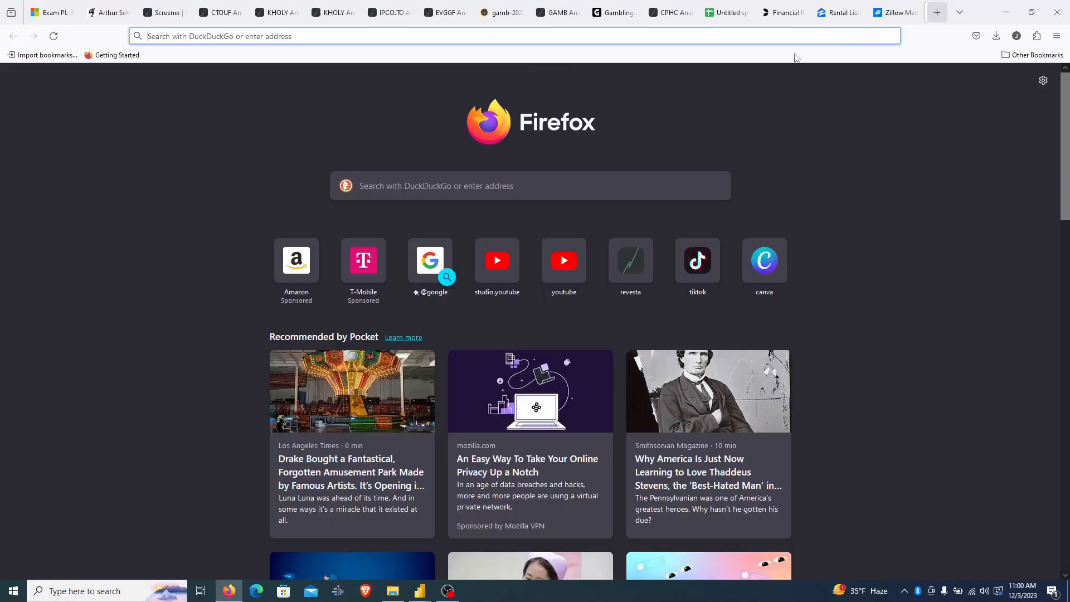
left_click(435, 34)
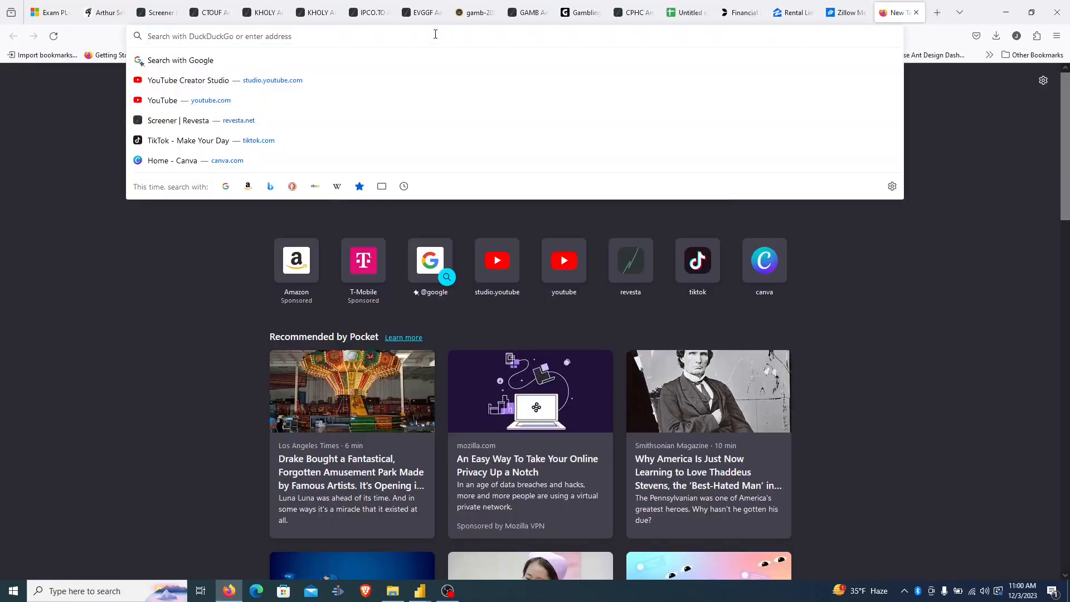
type("svgrepo")
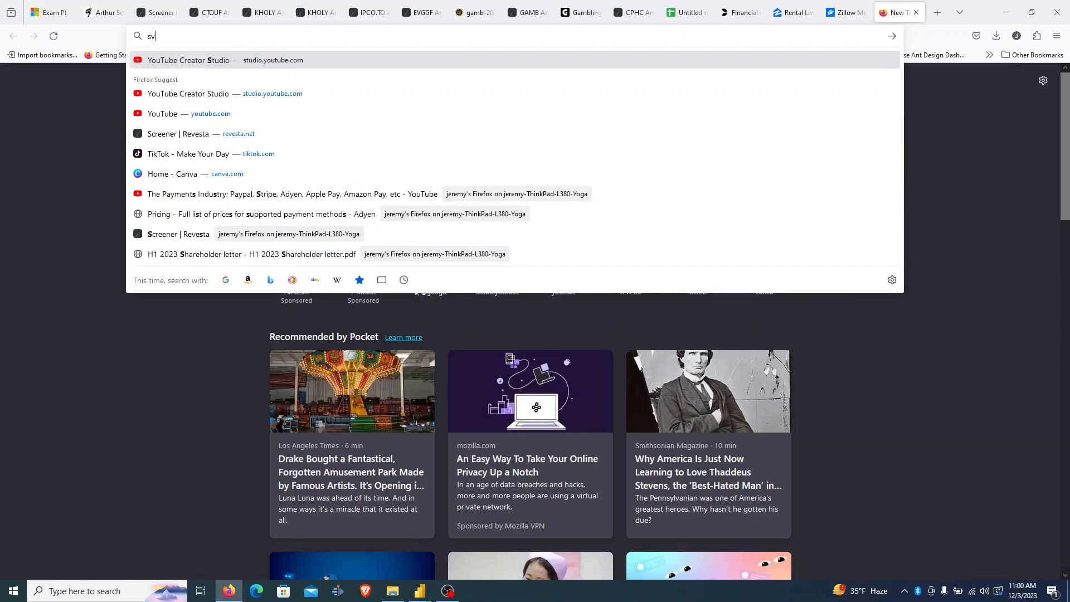
type("/")
key("BackSpace")
type(".com")
key("Return")
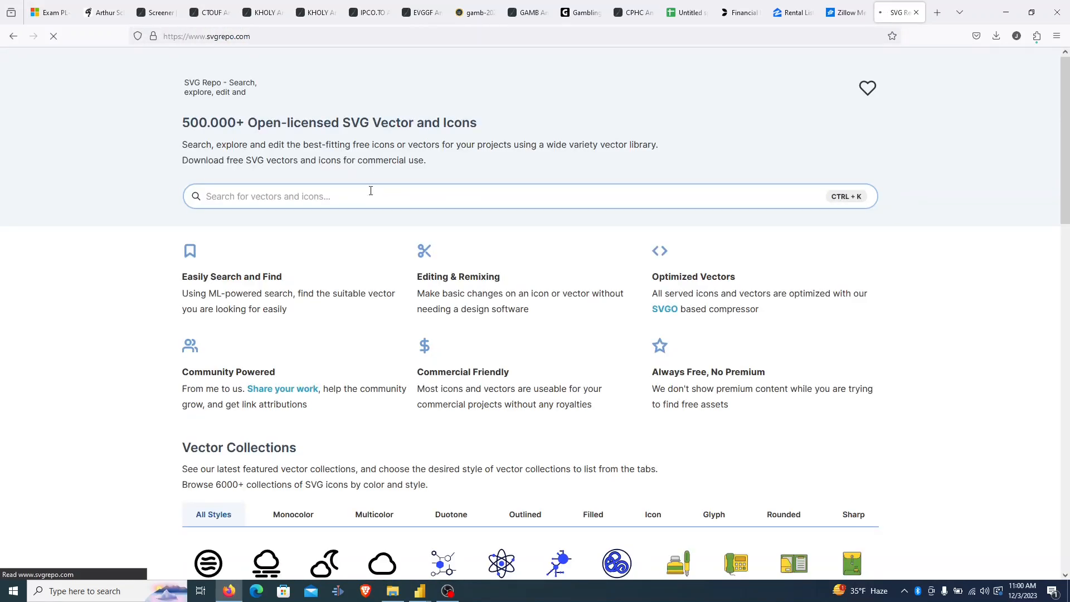
Search SVG Repo for refresh and open the Refresh Cw Alt icon in the vector editor.
left_click(371, 191)
type("refres")
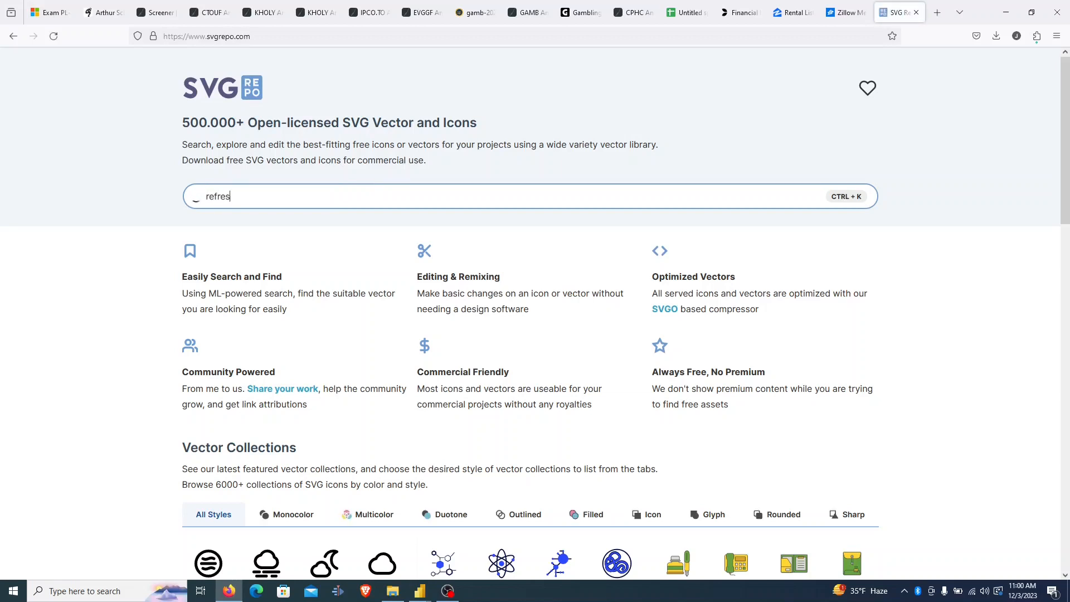
type("h")
key("Return")
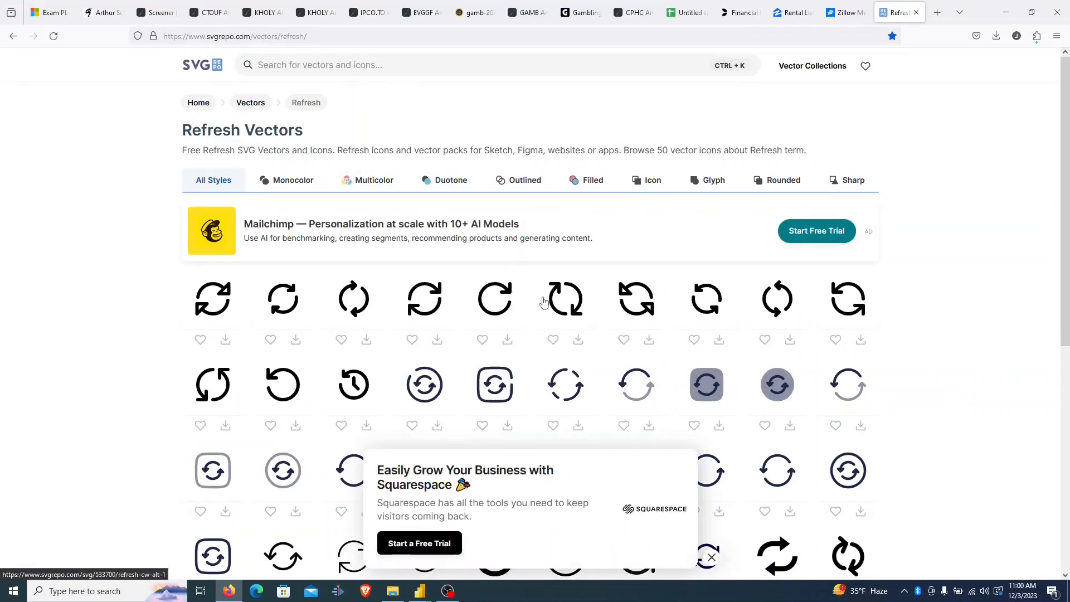
left_click(429, 309)
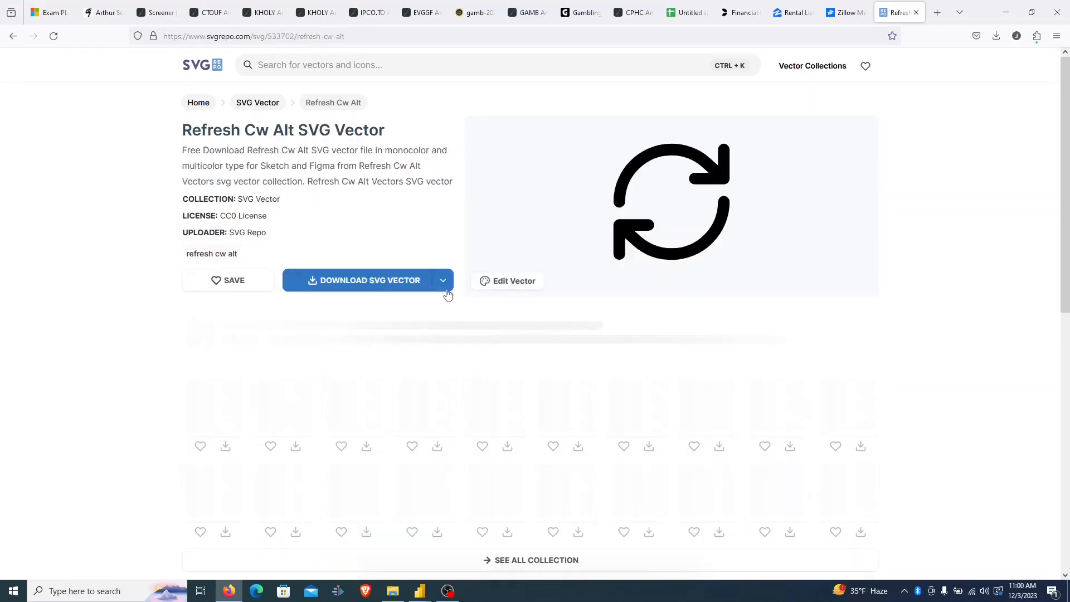
left_click(529, 285)
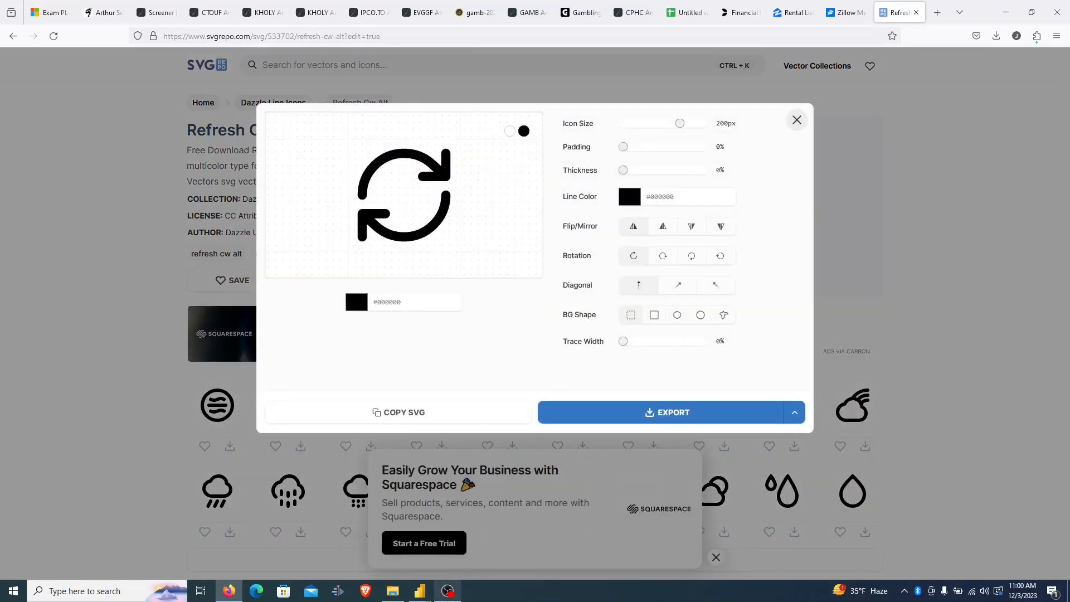
Recolor the refresh icon to #1f84ff and export it.
double_click(380, 303)
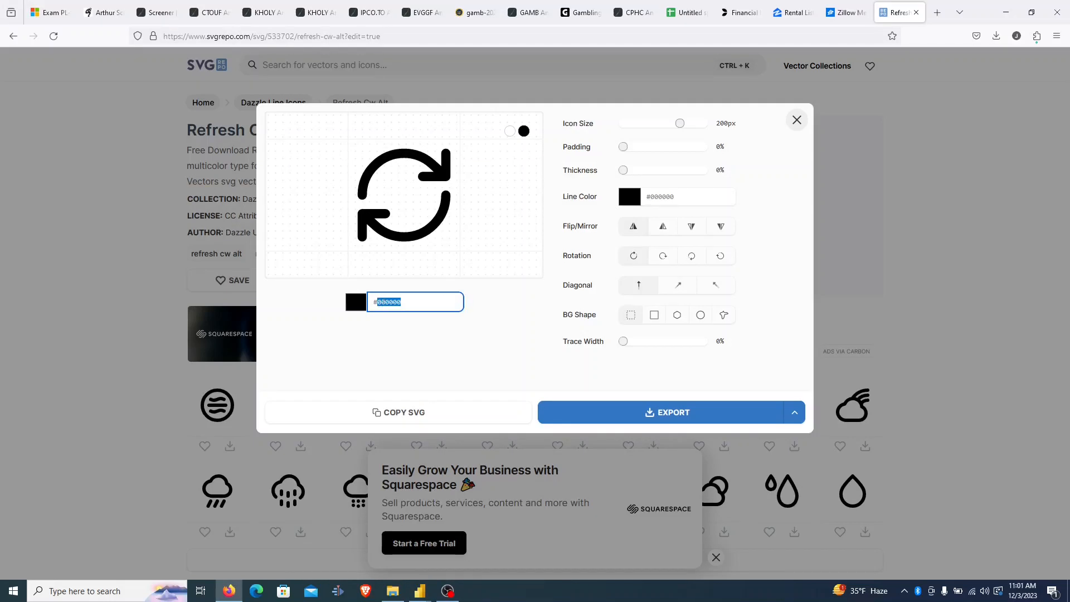
key("BackSpace")
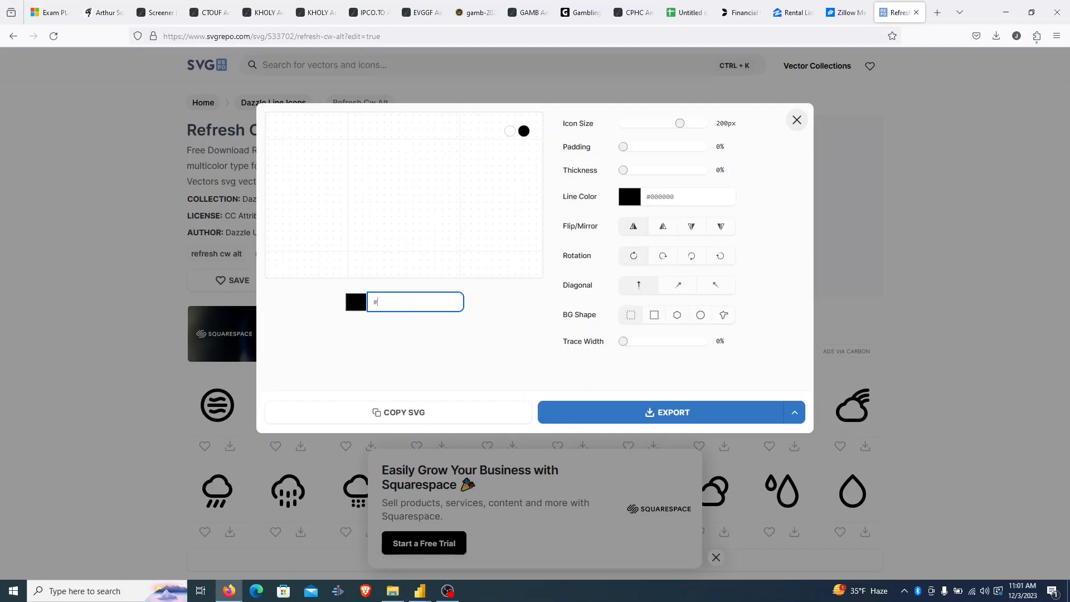
type("1f84ff")
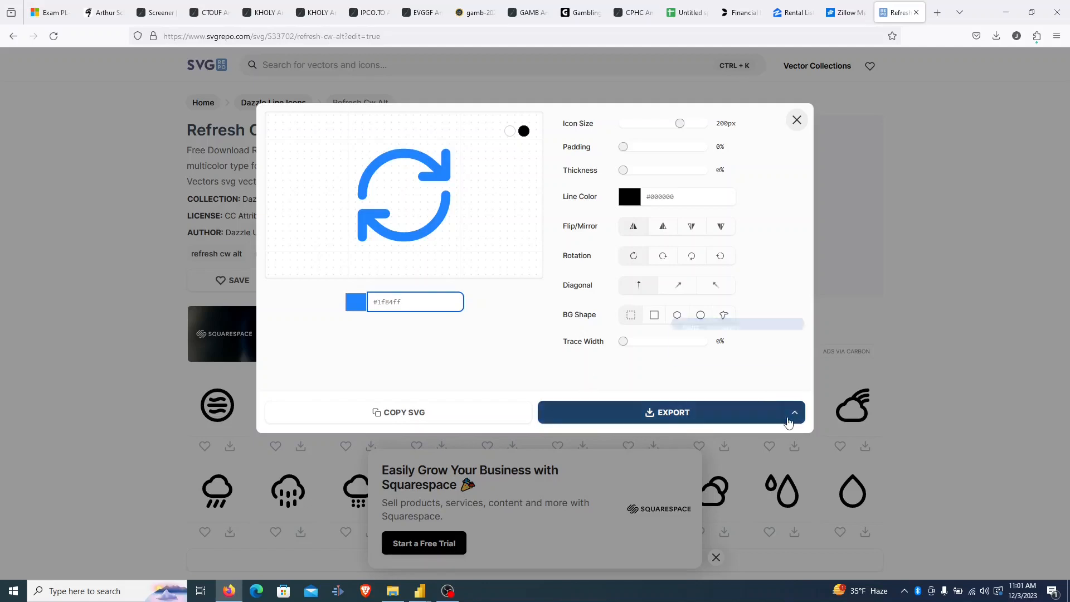
left_click(756, 418)
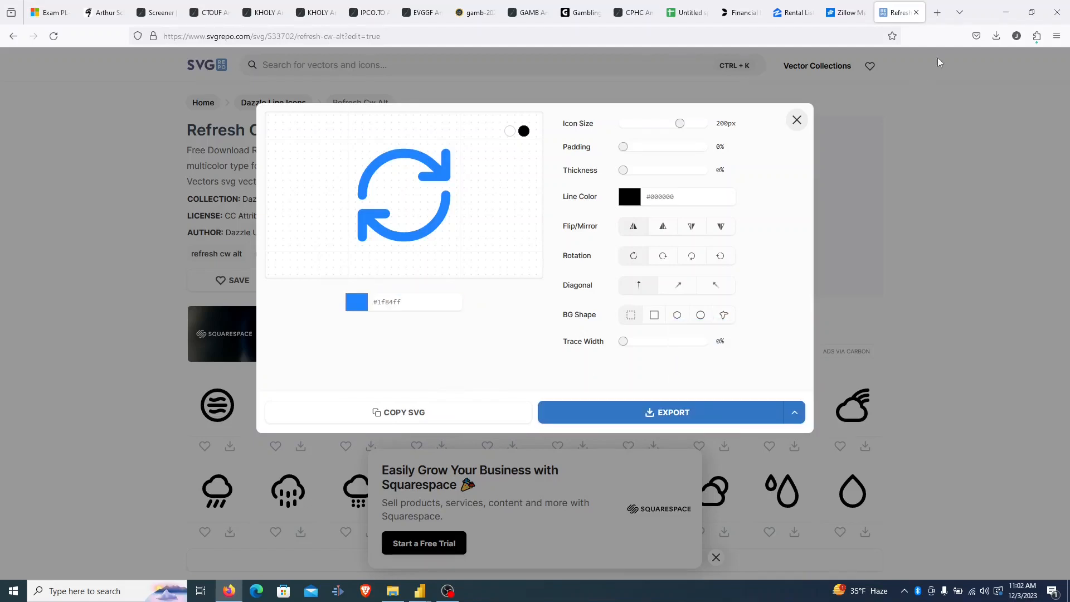
Switch back to Power BI Desktop and set the blank button's icon type to Custom.
left_click(1007, 13)
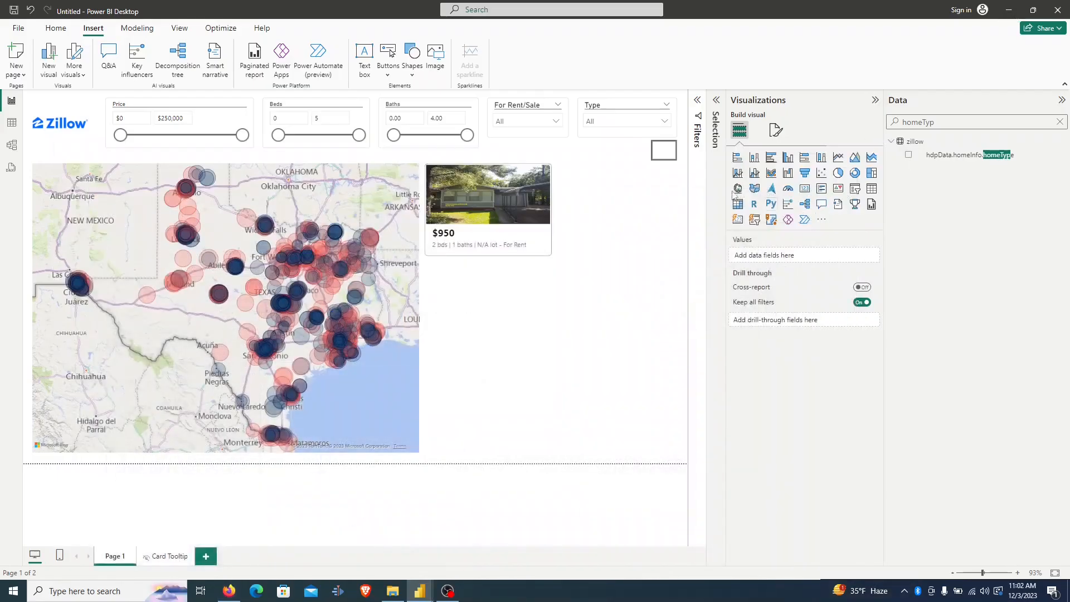
left_click(669, 156)
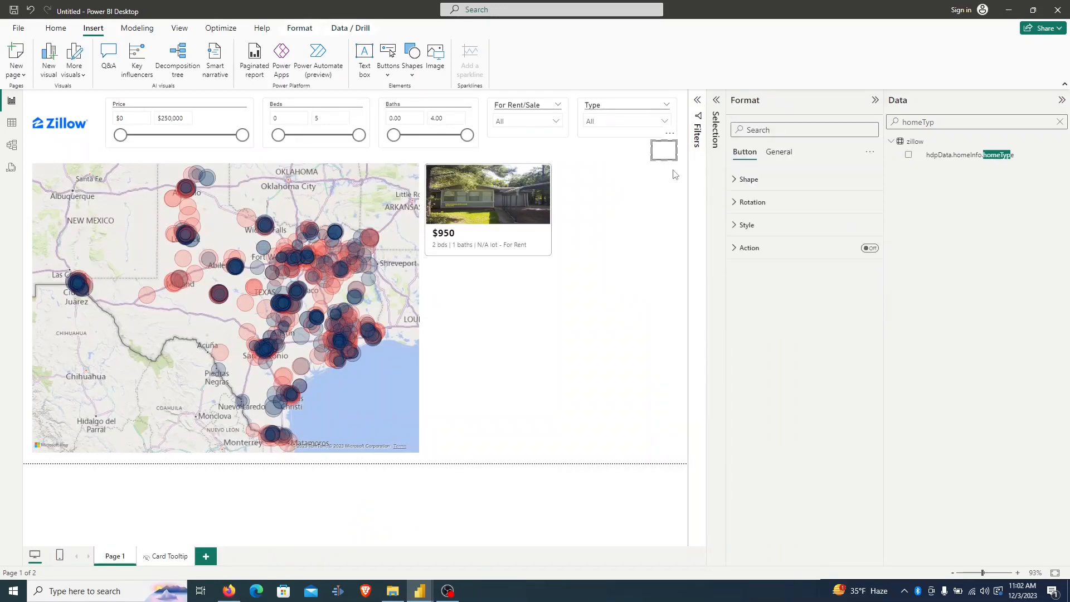
left_click(735, 225)
scroll(788, 296, "down", 1)
scroll(789, 296, "down", 1)
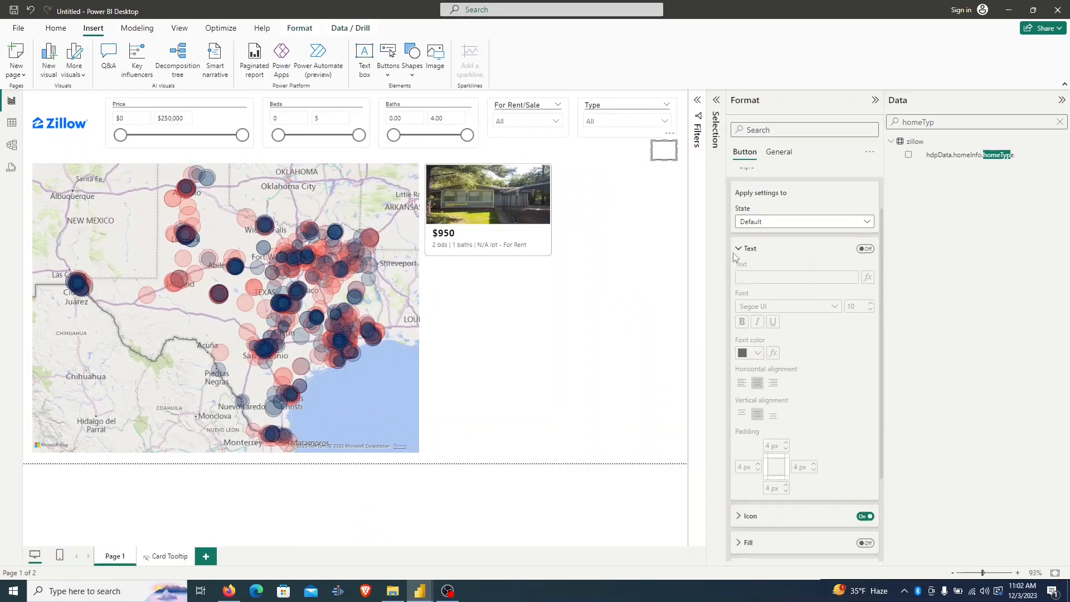
left_click(740, 251)
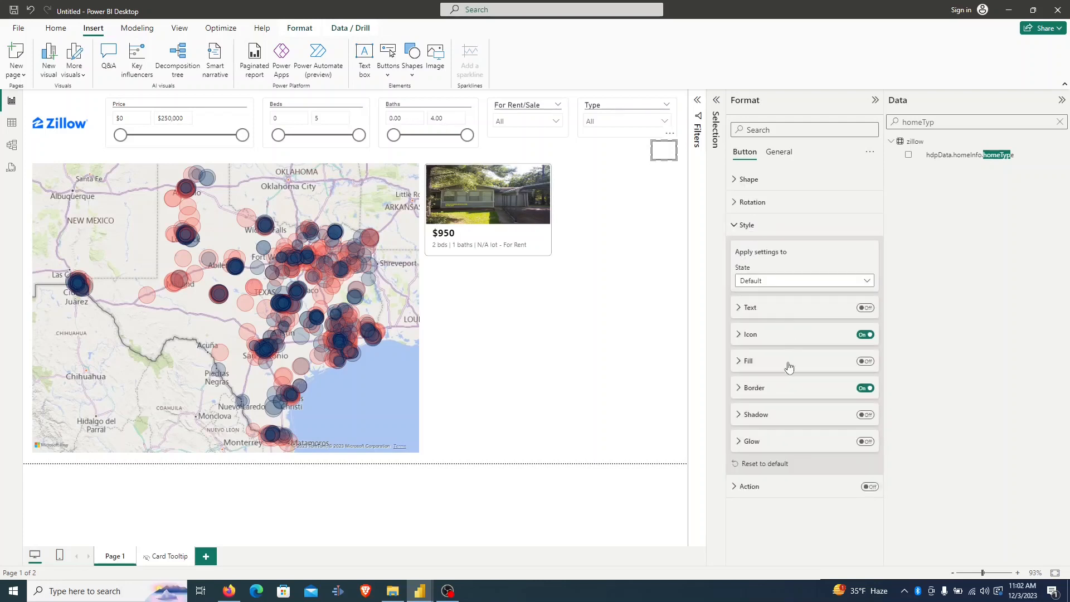
left_click(749, 335)
scroll(797, 370, "down", 5)
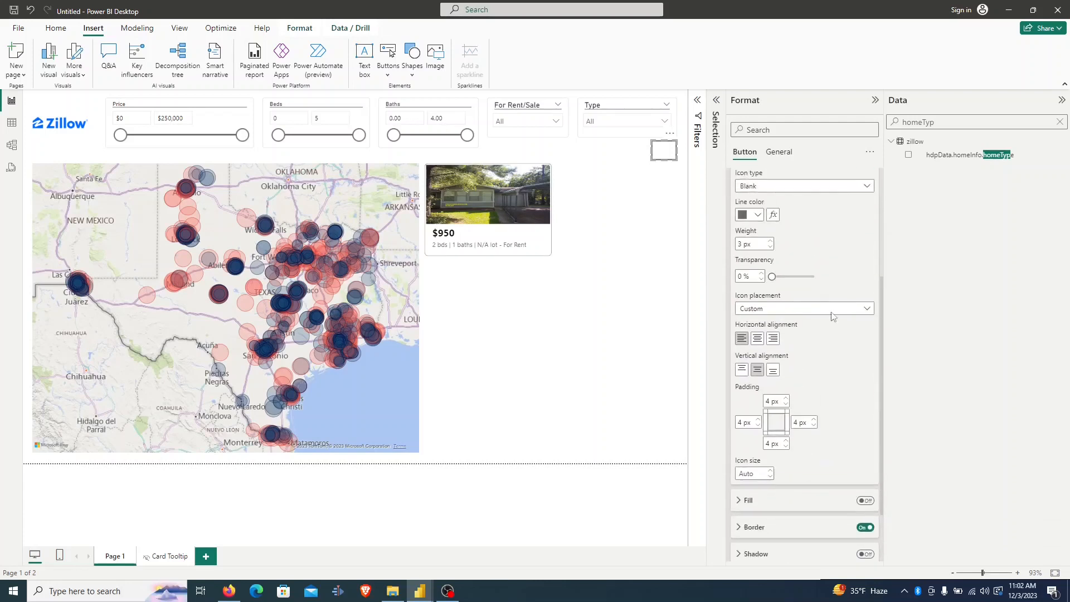
left_click(857, 188)
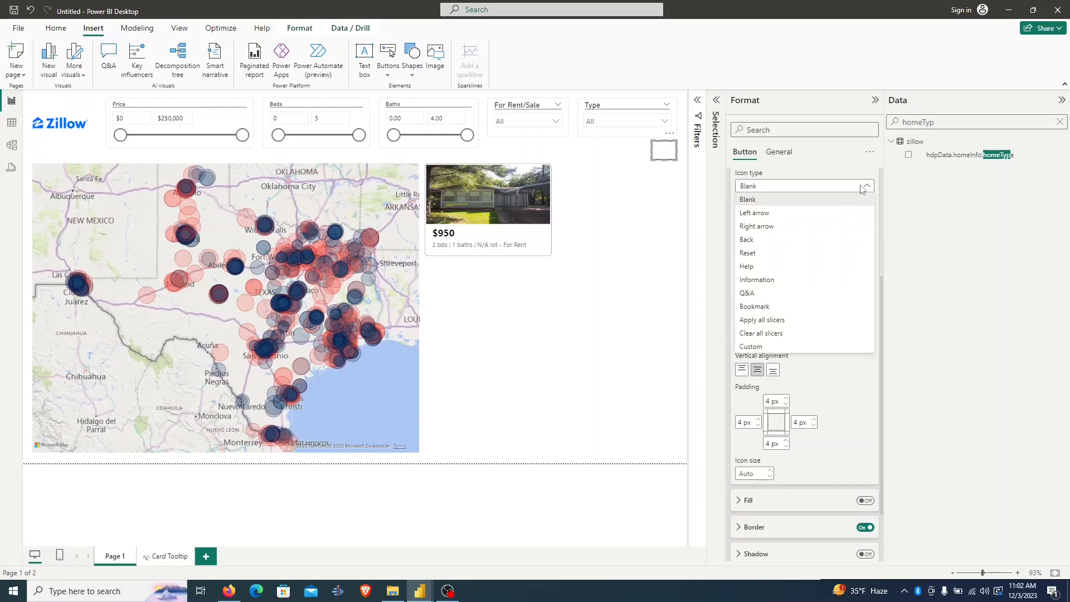
left_click(772, 346)
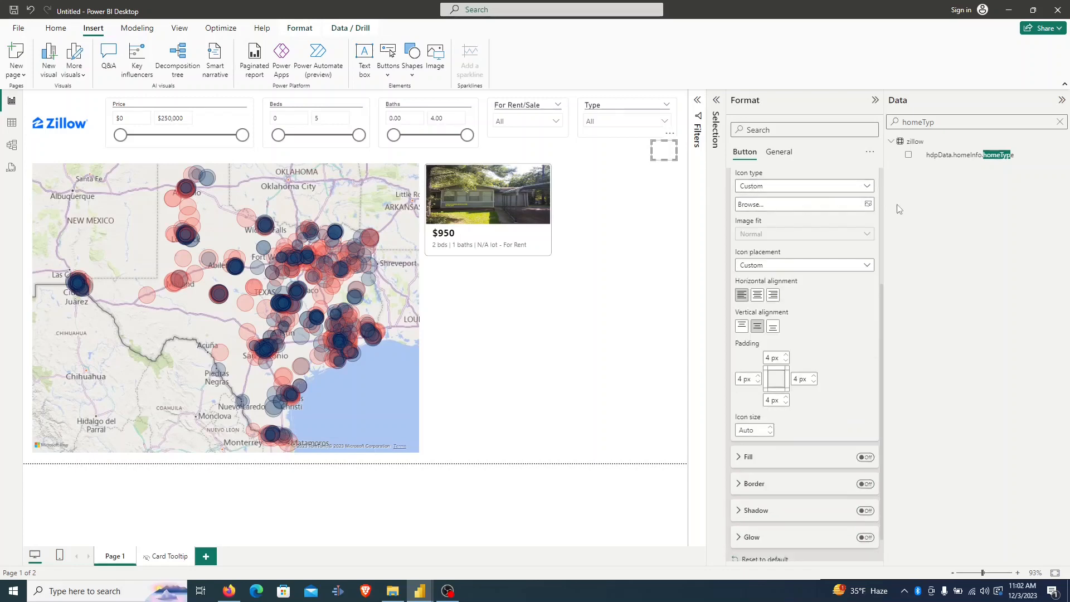
Load refresh-cw-alt-svgrepo-com.svg from the Downloads folder as the button's custom icon.
left_click(868, 204)
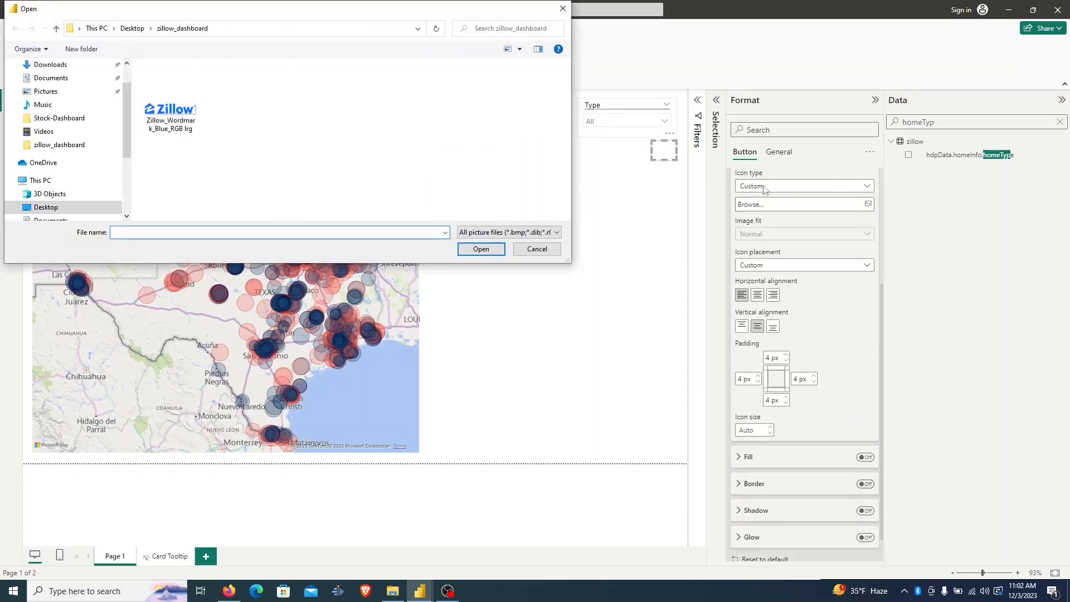
scroll(60, 108, "up", 2)
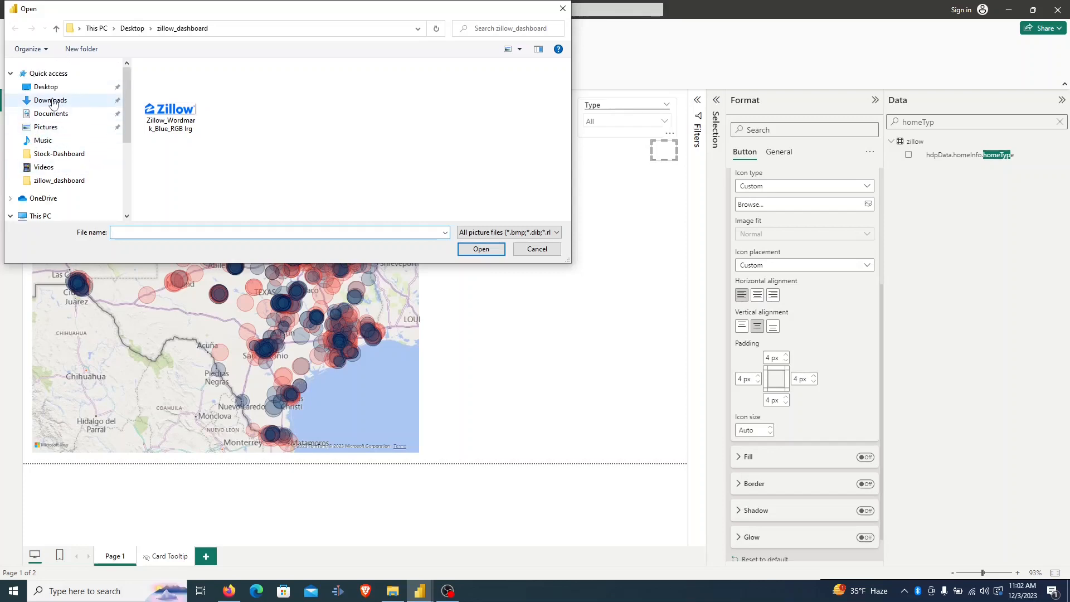
left_click(54, 101)
double_click(206, 102)
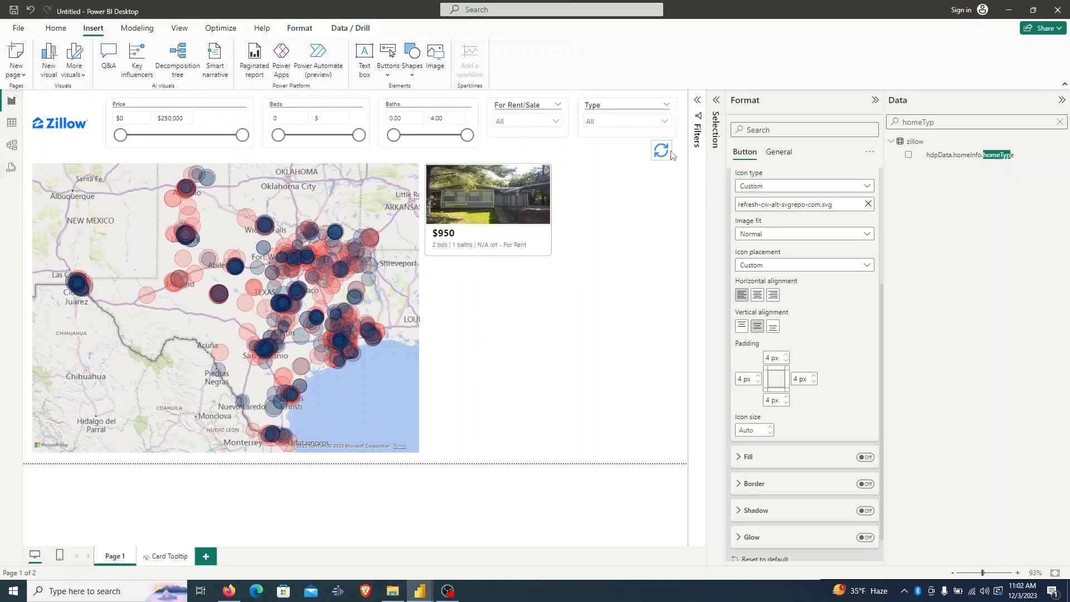
Set the refresh icon's image fit to Fill and center it horizontally in a slightly narrowed button.
left_click(803, 234)
left_click(773, 265)
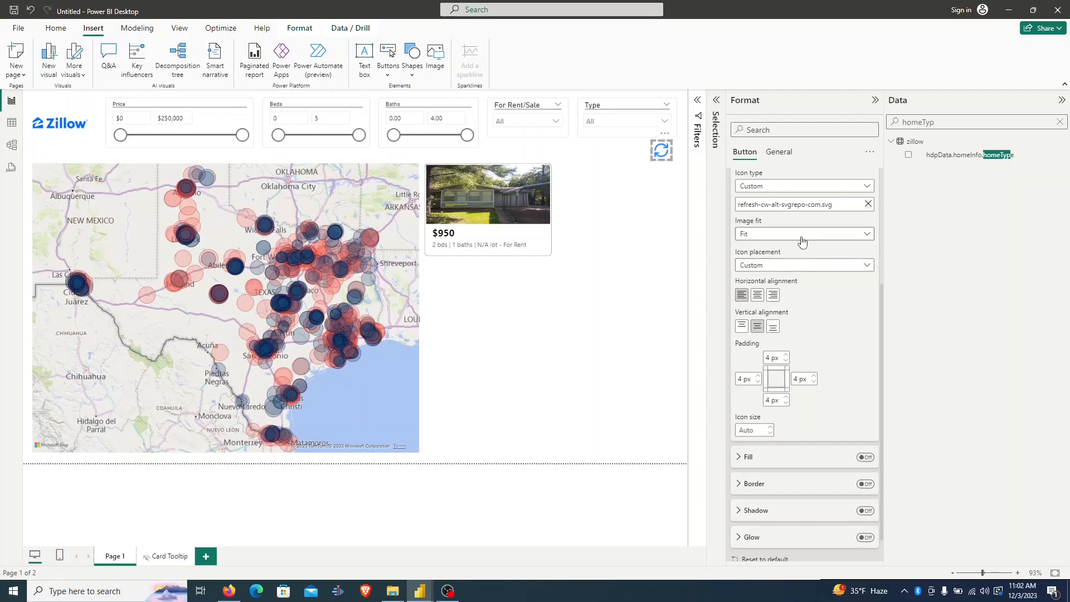
left_click(803, 234)
left_click(783, 277)
left_click_drag(645, 151, 668, 151)
left_click(757, 296)
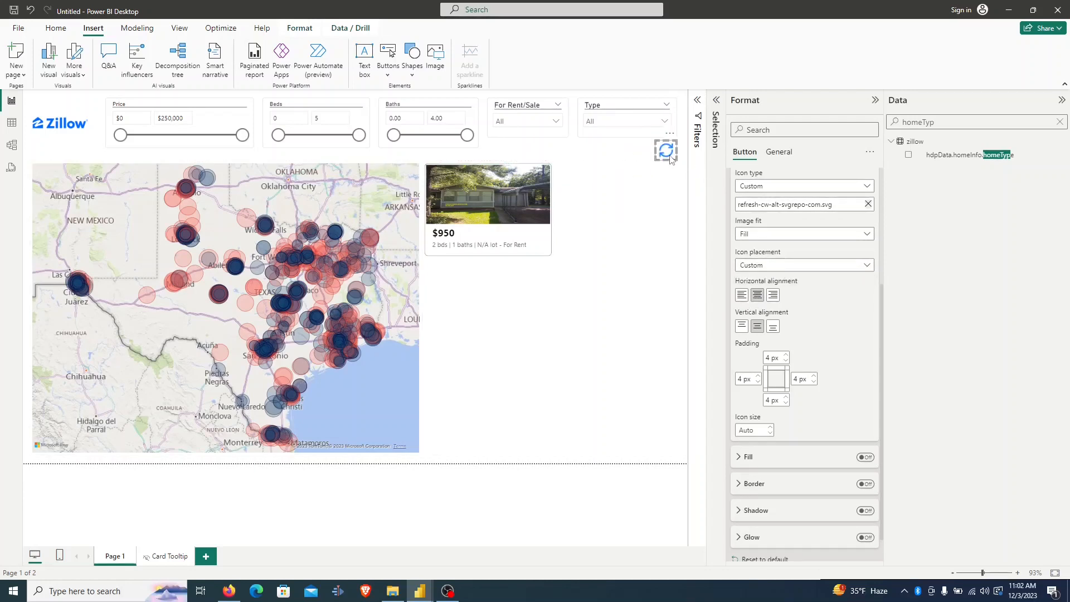
Turn on the refresh button's action and set its type to Clear all slicers.
scroll(803, 321, "down", 1)
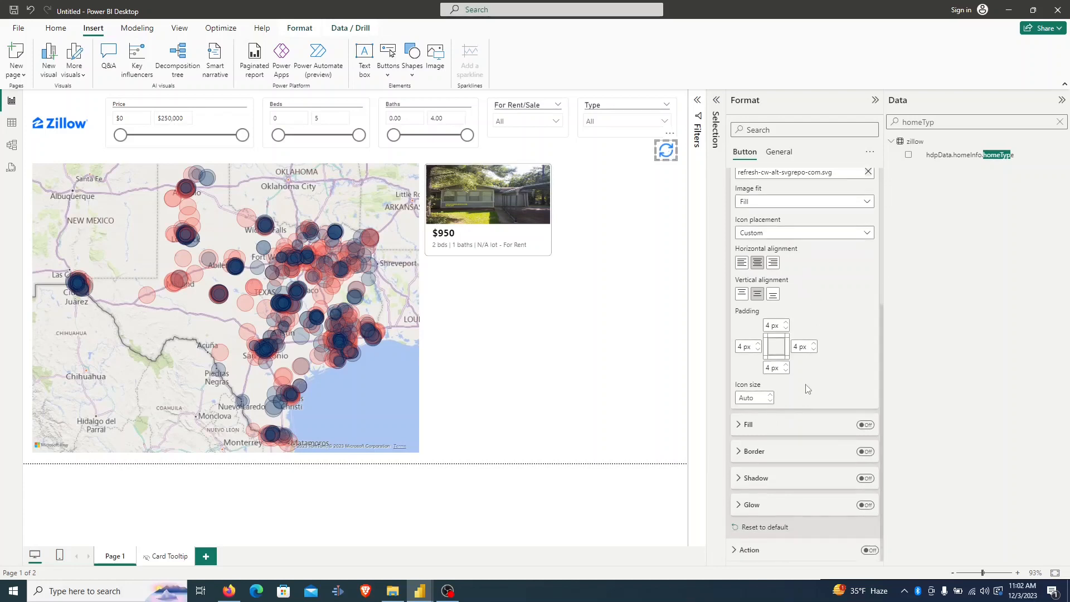
left_click(734, 550)
left_click(869, 550)
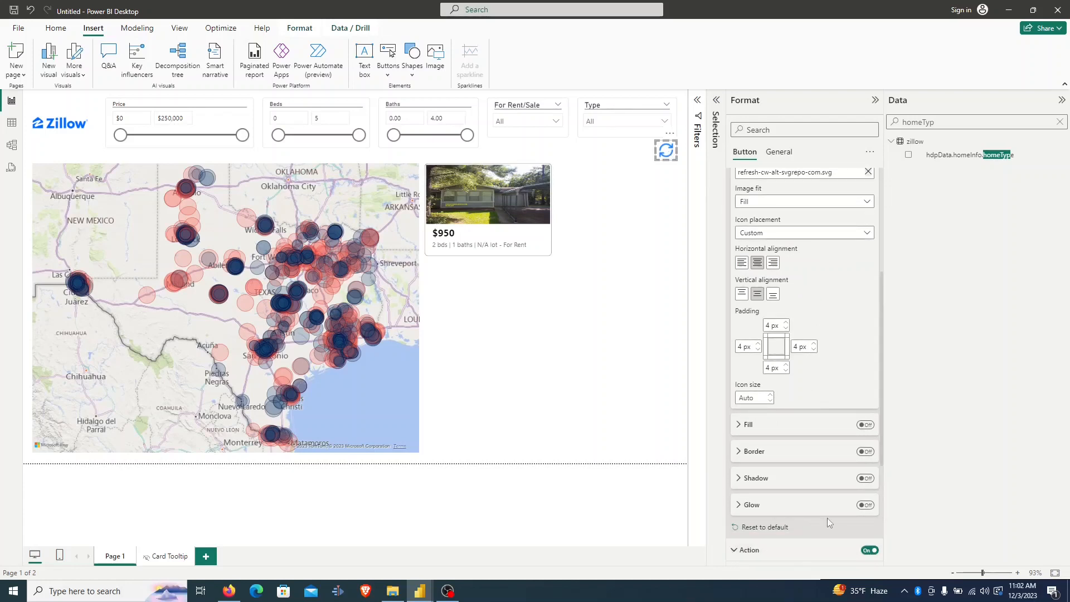
scroll(834, 530, "down", 6)
left_click(783, 413)
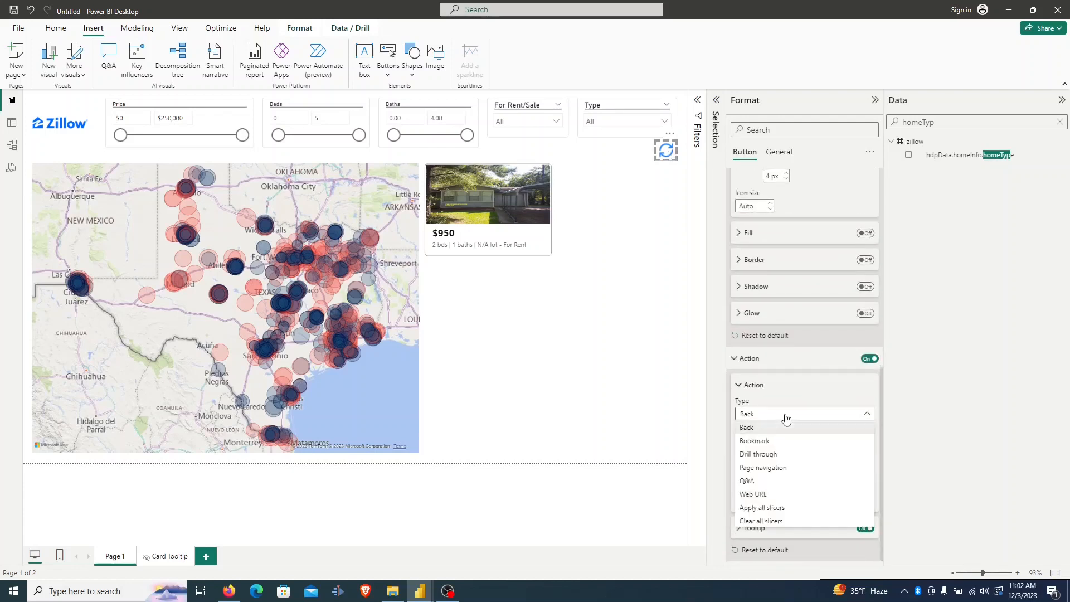
left_click(783, 520)
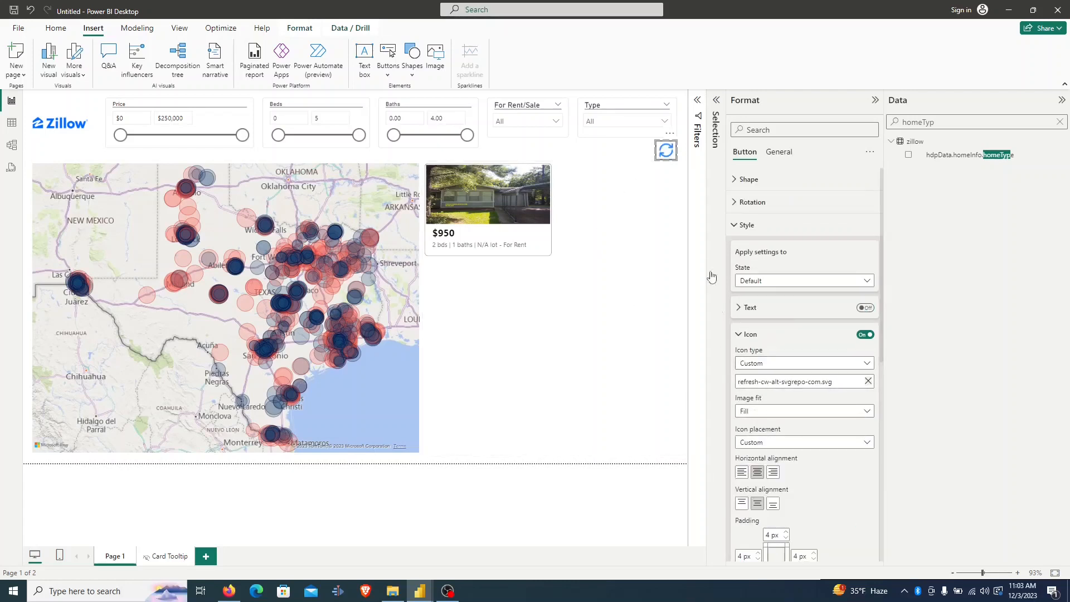
Set the refresh button's border to 1 px wide and light gray.
left_click(645, 162)
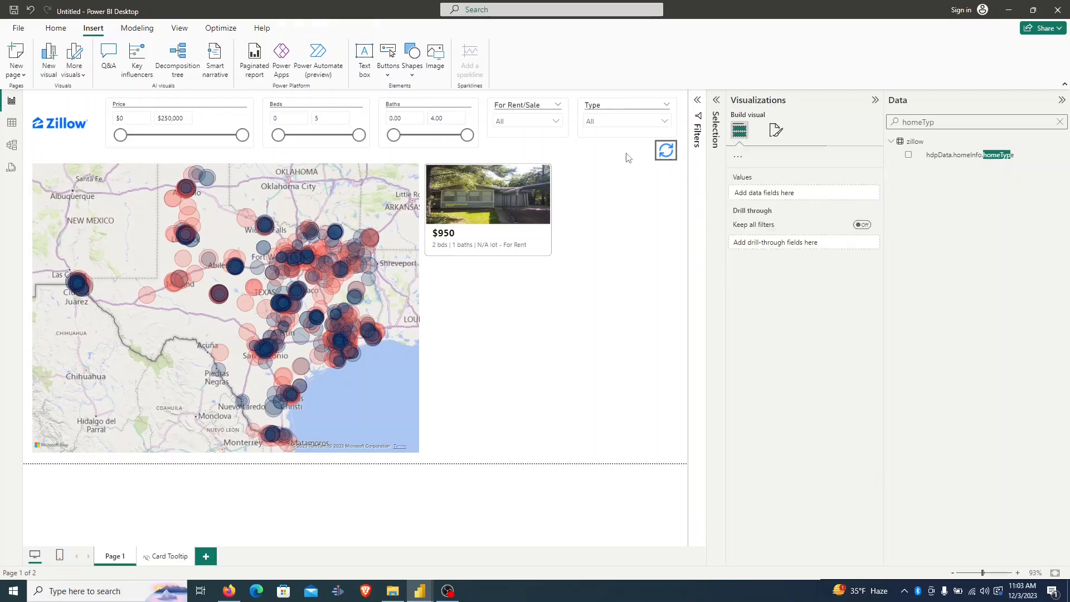
left_click(668, 152)
left_click(787, 130)
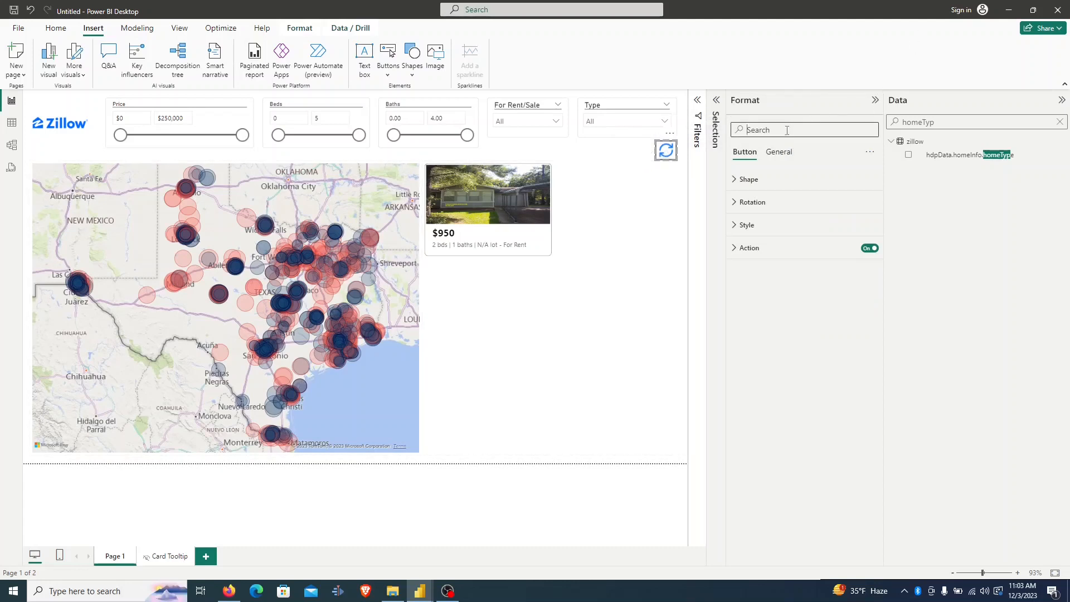
type("border")
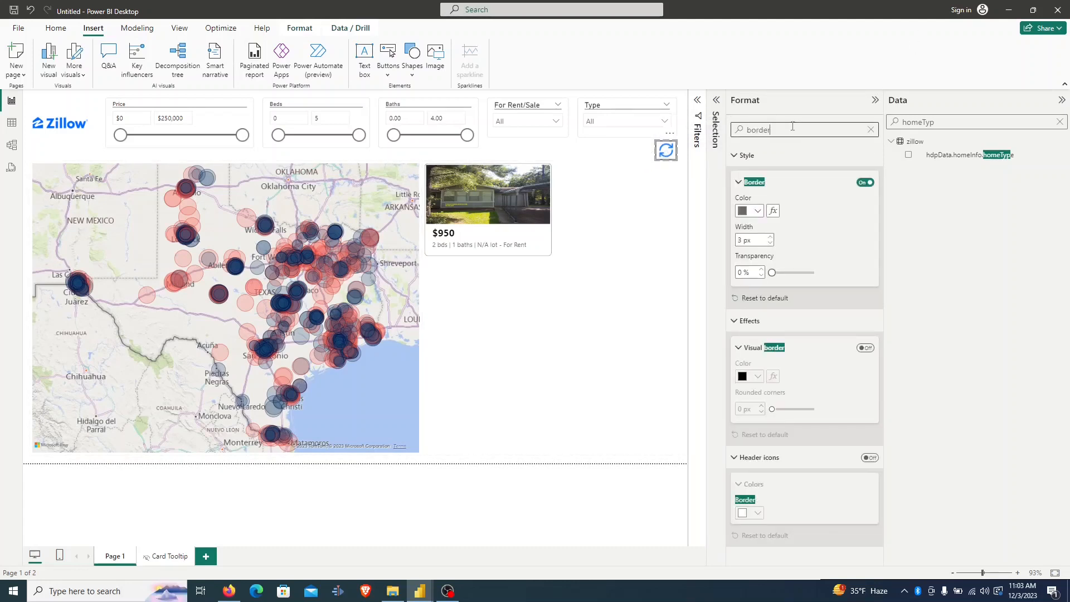
left_click(769, 244)
left_click(770, 244)
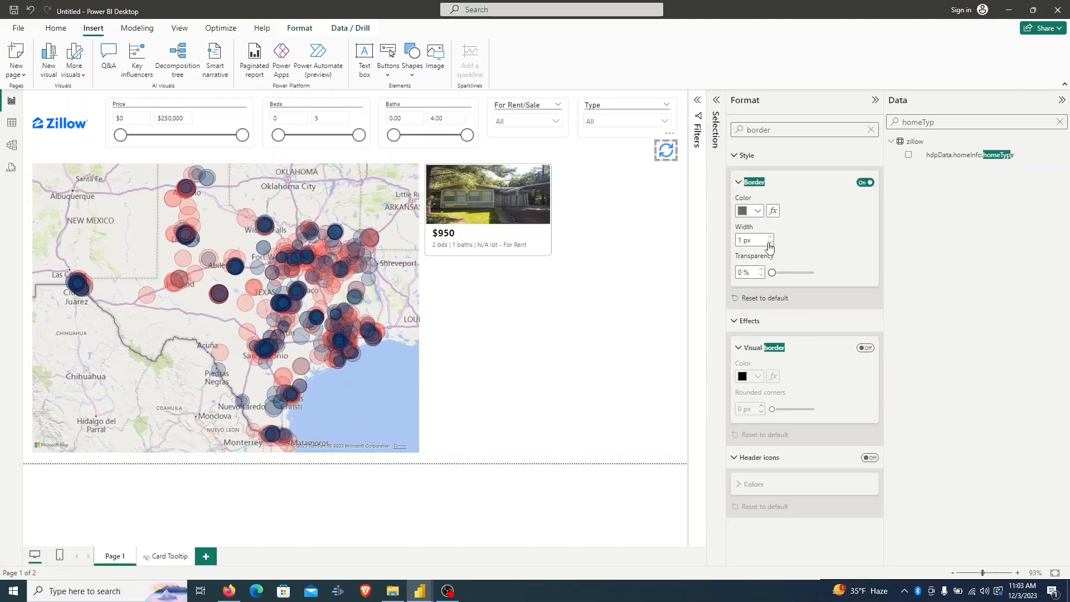
left_click(758, 212)
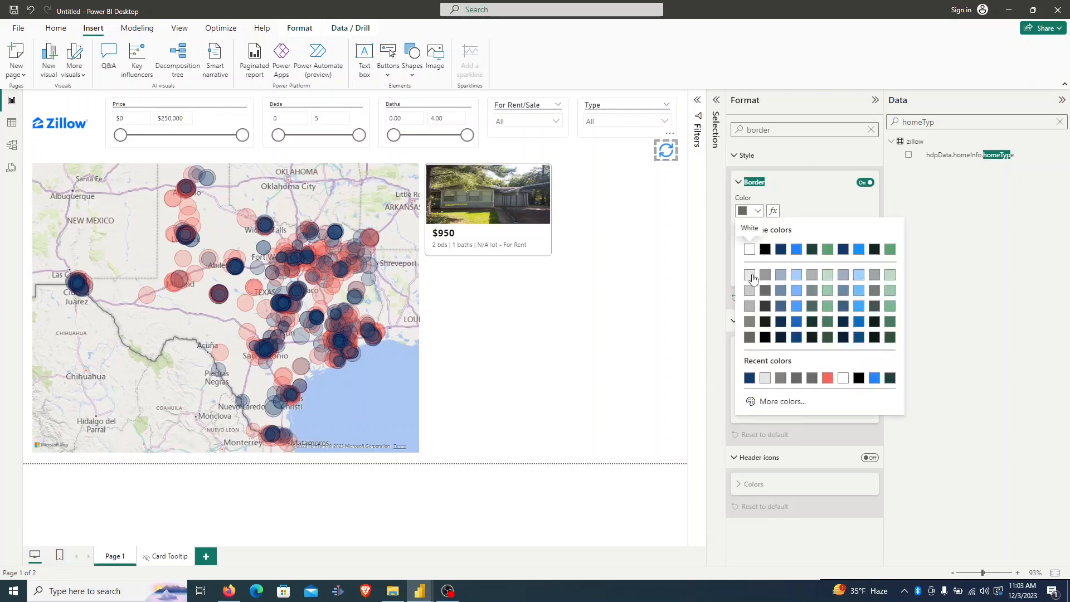
left_click(747, 281)
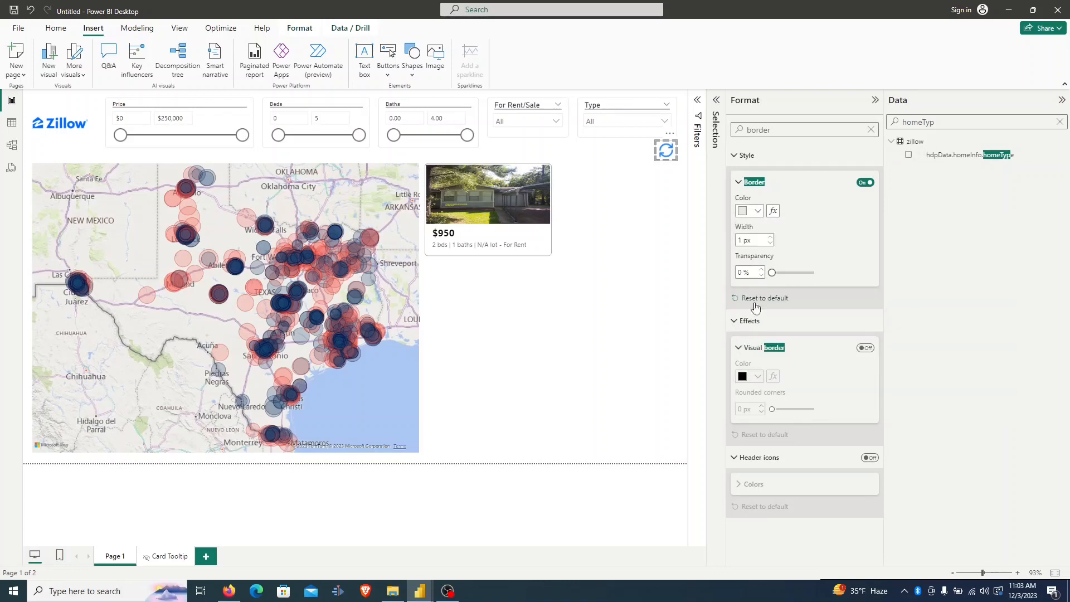
Round the refresh button's shape corners to 4 px.
left_click_drag(796, 131, 695, 148)
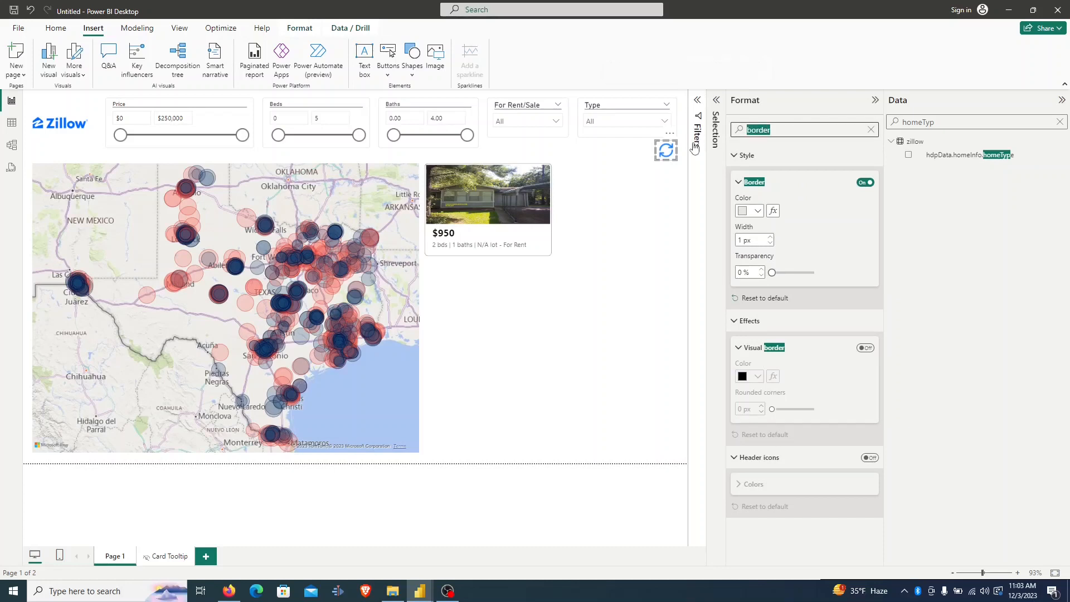
type("ro")
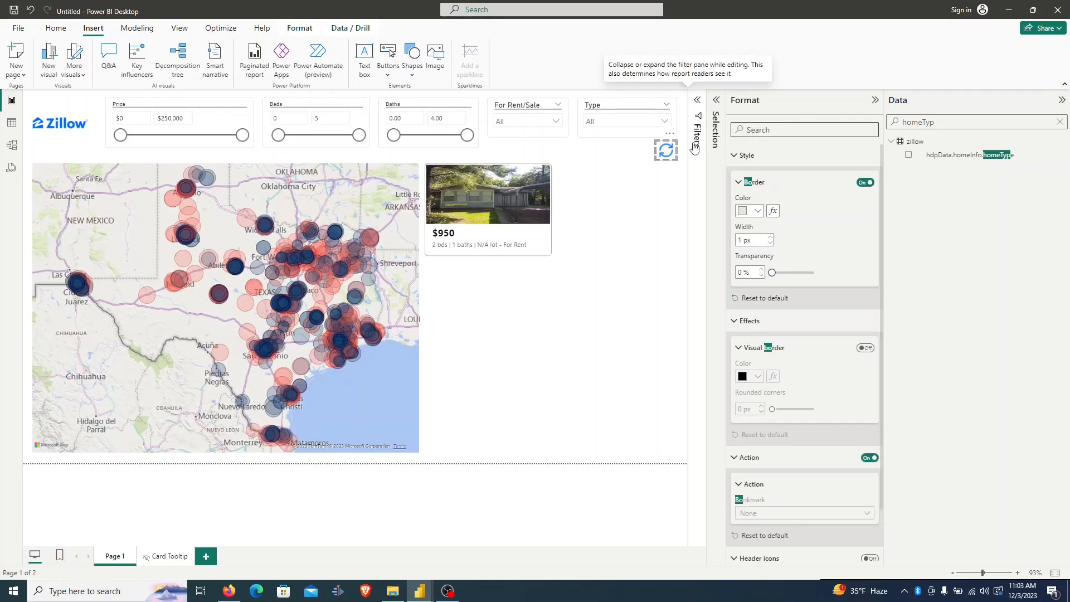
type("und")
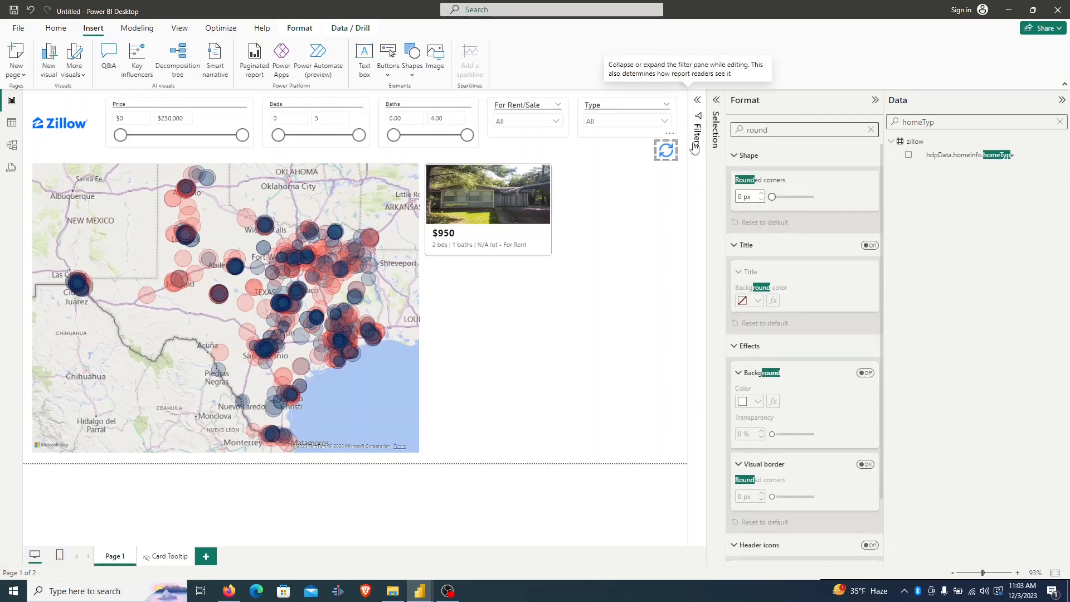
left_click(763, 193)
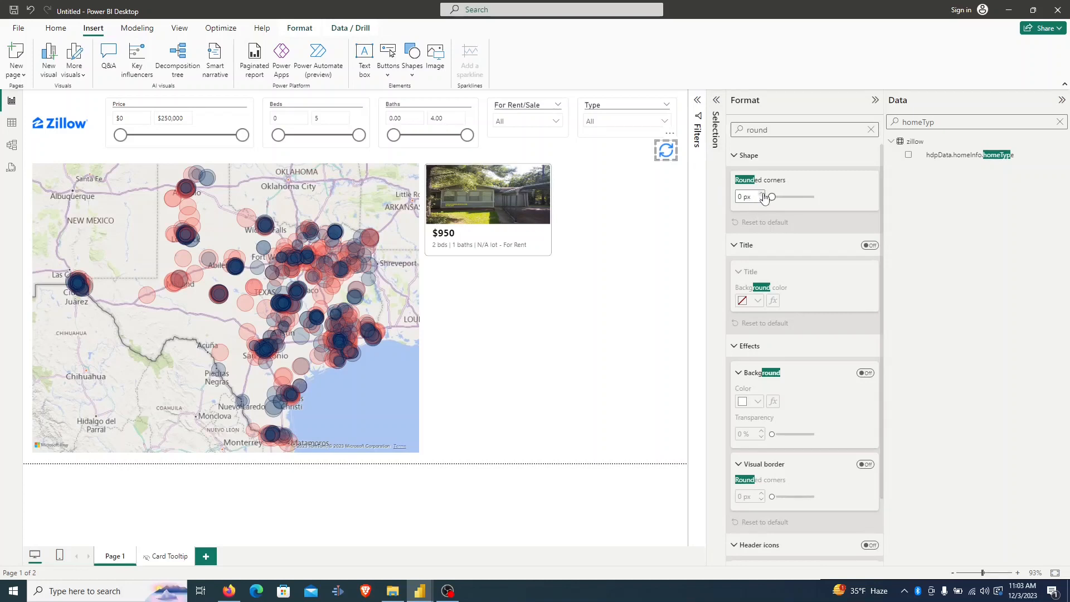
left_click(762, 194)
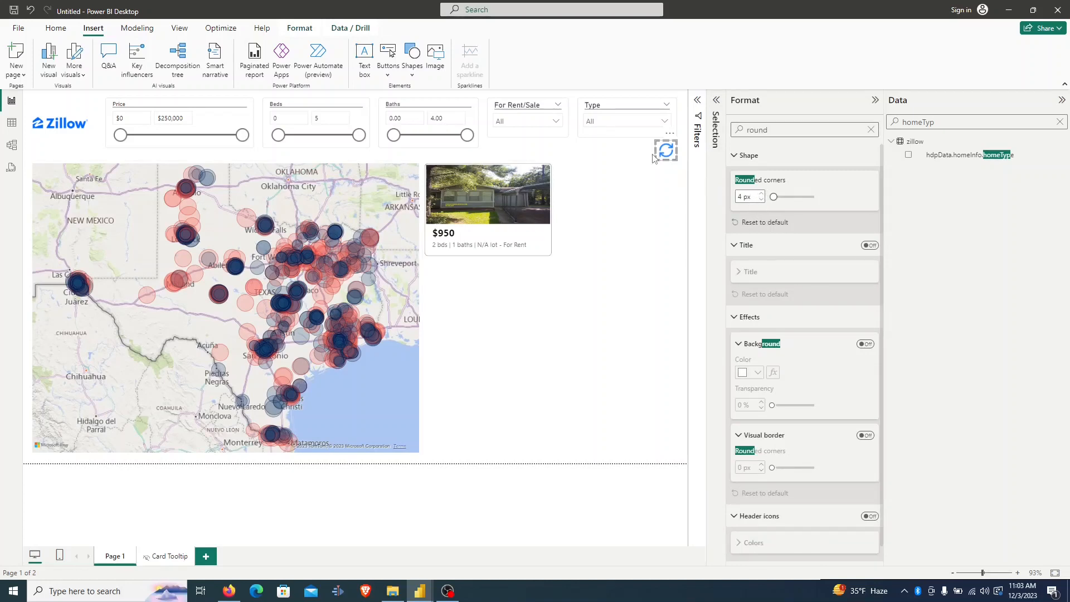
left_click(693, 159)
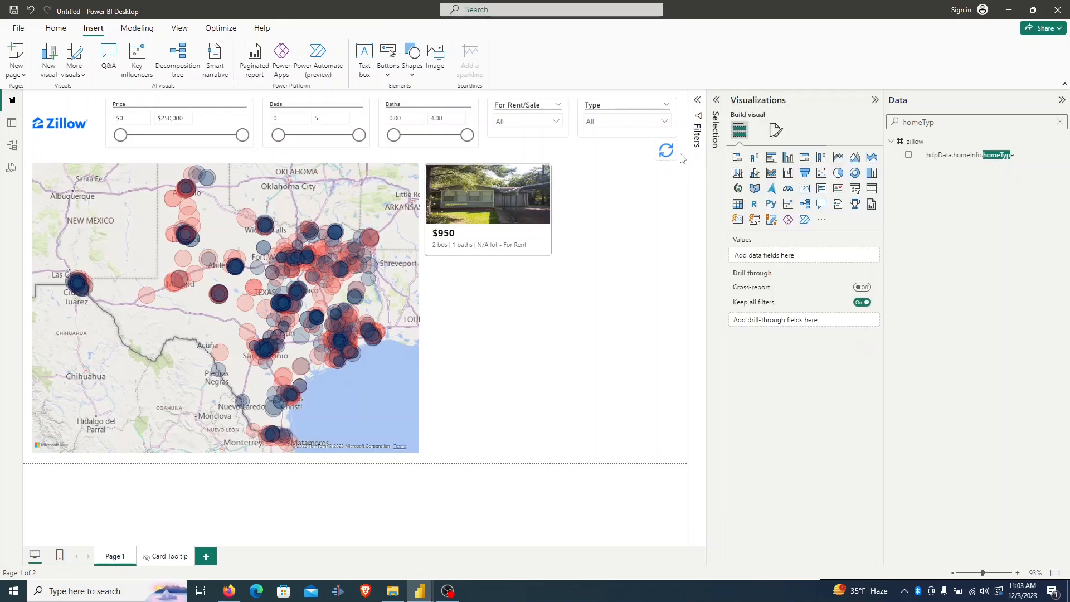
Set the refresh button's tooltip text to "Clear all filters".
left_click(673, 154)
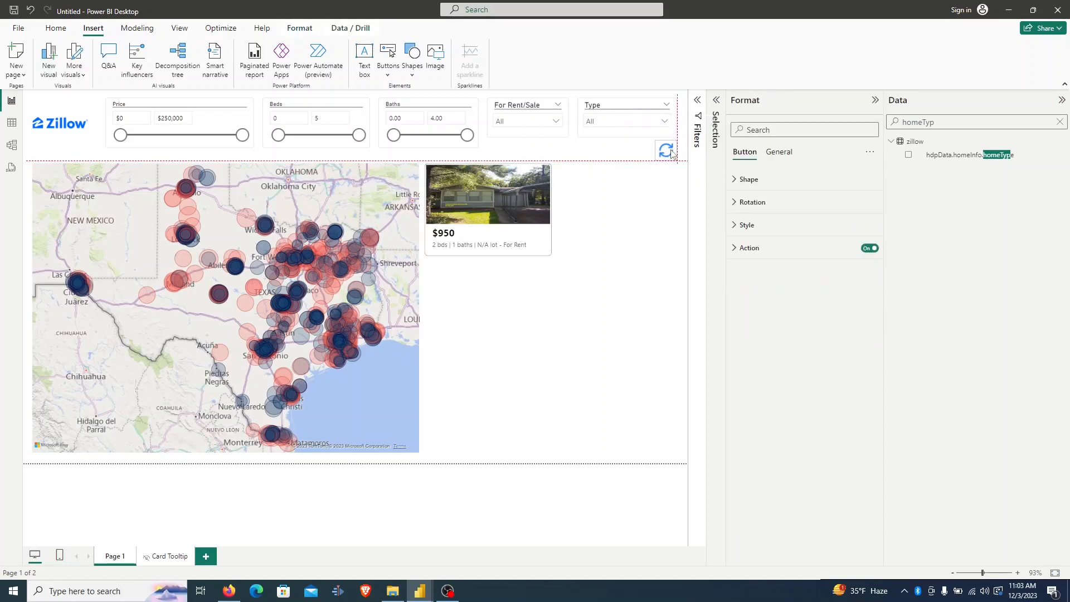
left_click(801, 131)
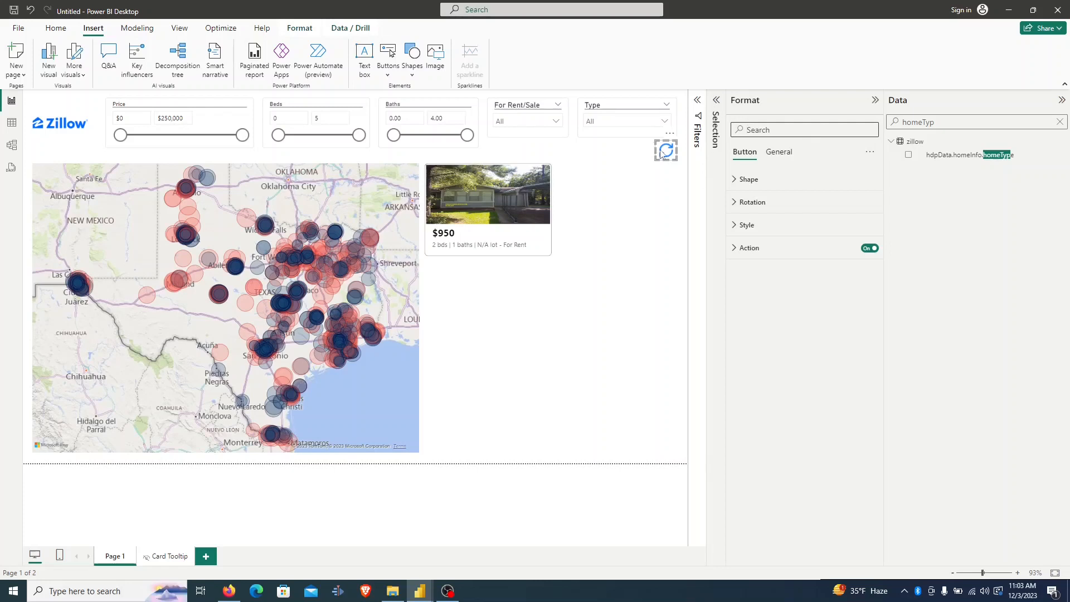
type("toolt")
left_click(772, 211)
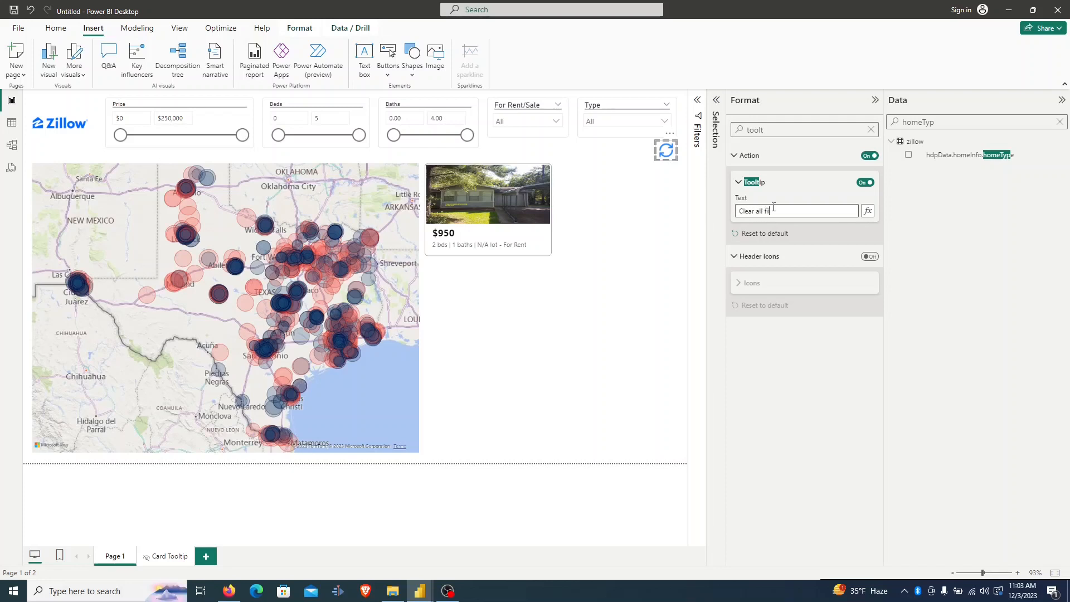
key("Return")
left_click(697, 100)
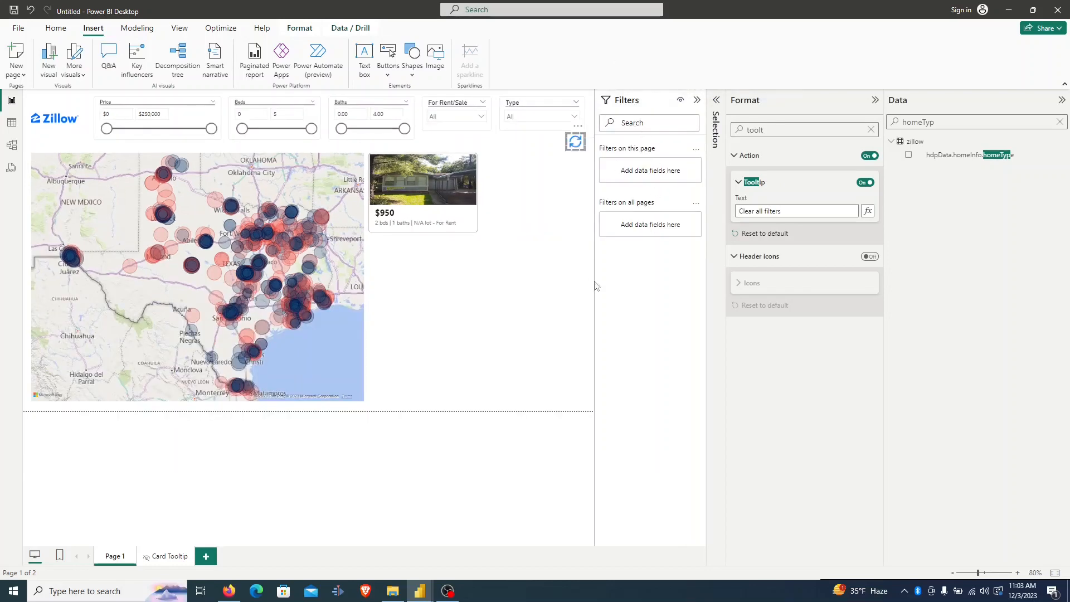
left_click(697, 101)
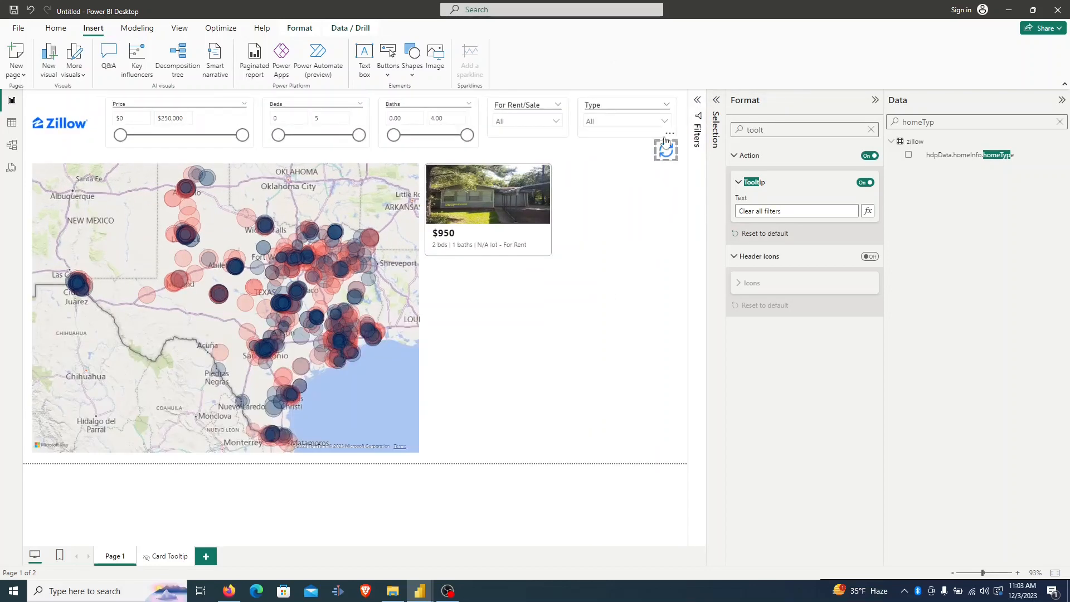
left_click(616, 178)
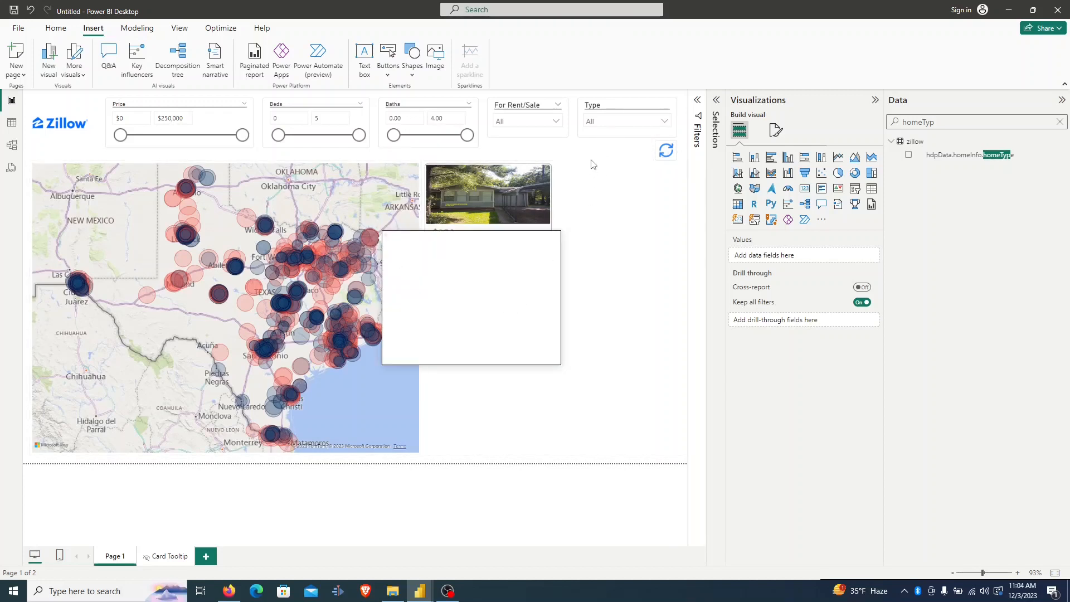
Add a hidden report page named Details directly before the Card Tooltip page.
left_click(207, 557)
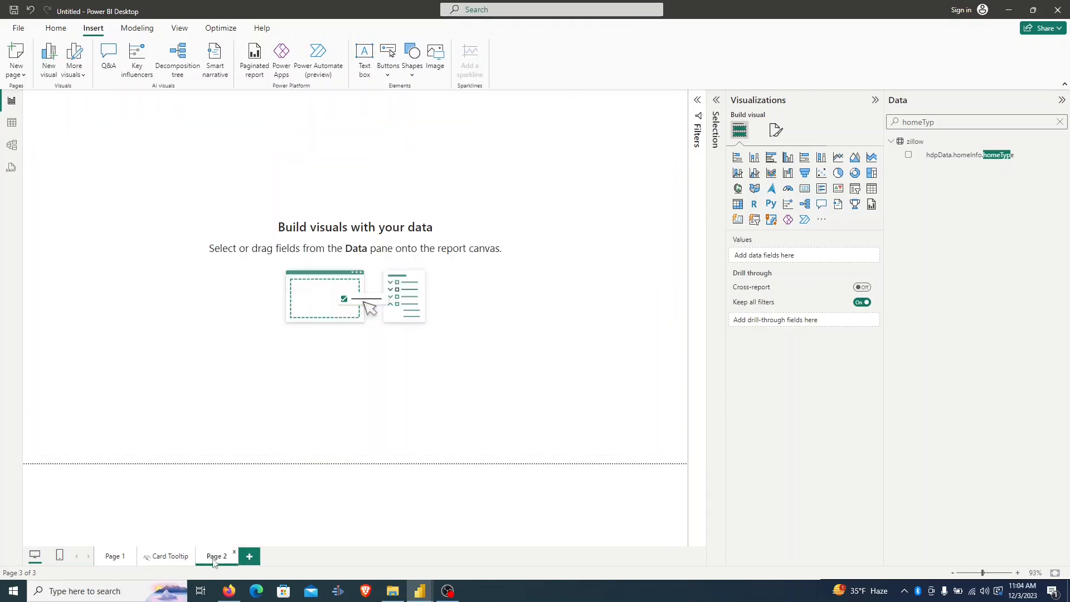
double_click(221, 560)
type("Details")
key("Return")
left_click_drag(222, 560, 162, 558)
Clear the homeTyp field search and add the address field as the Details page's drill-through field.
left_click_drag(963, 123, 815, 123)
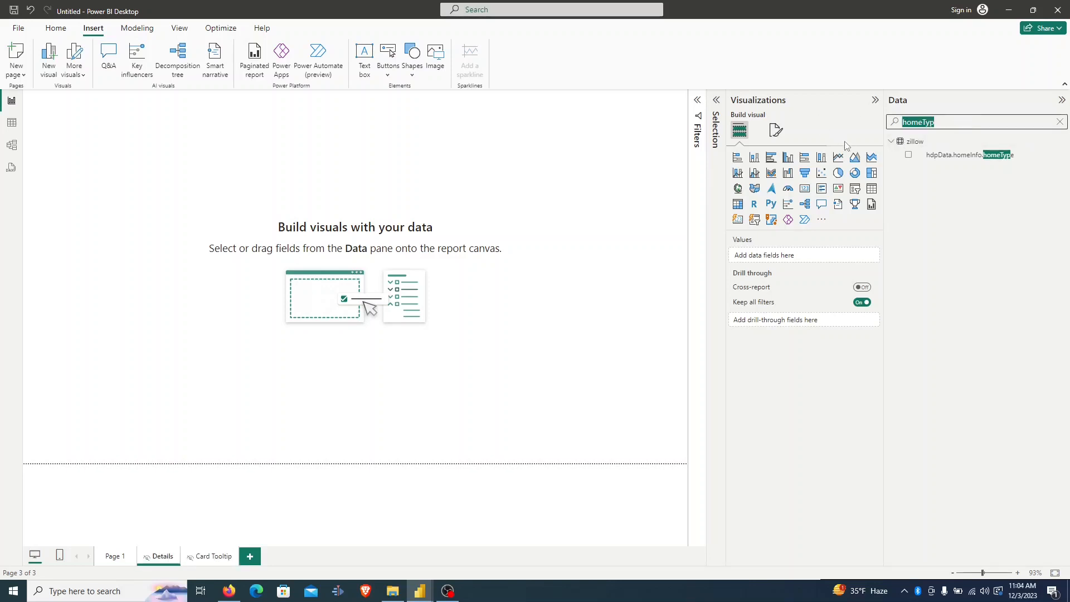
key("BackSpace")
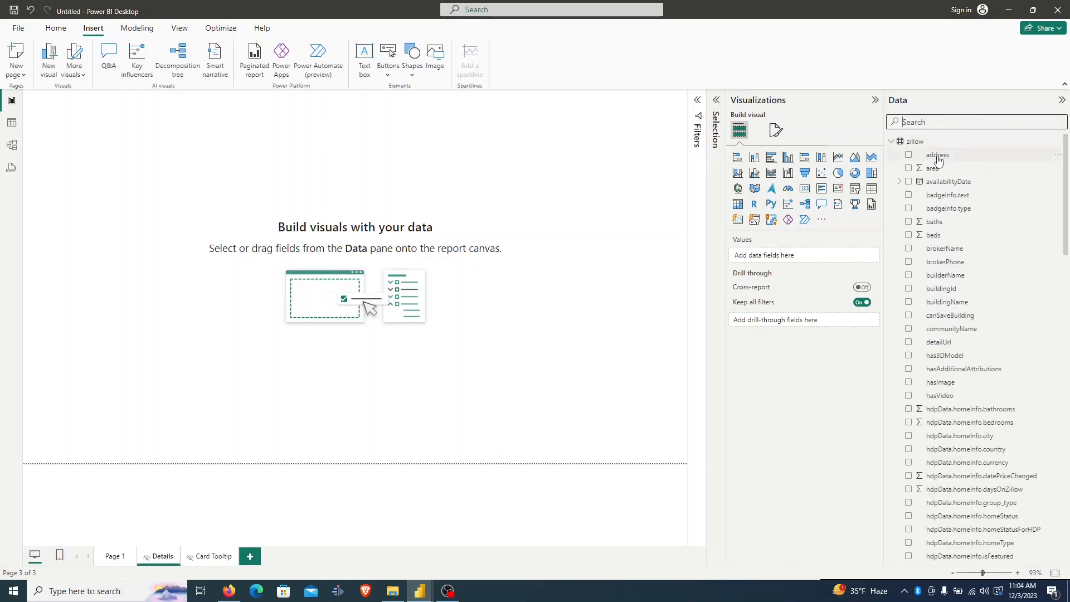
left_click(451, 251)
mouse_move(968, 155)
left_mouse_down()
mouse_move(896, 155)
mouse_move(1055, 154)
mouse_move(967, 153)
left_mouse_up()
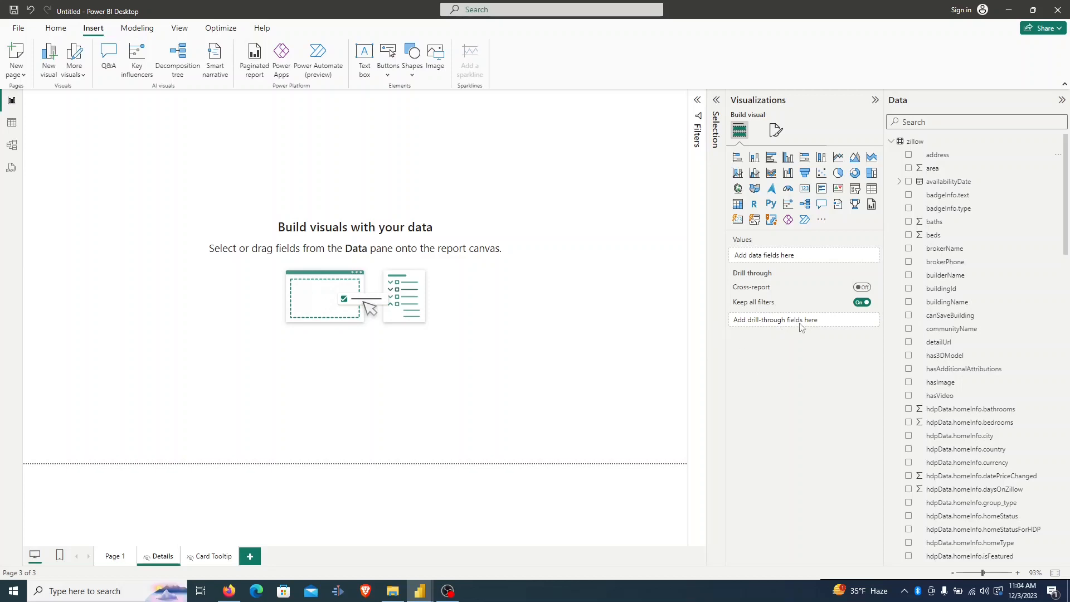
left_click_drag(948, 157, 781, 323)
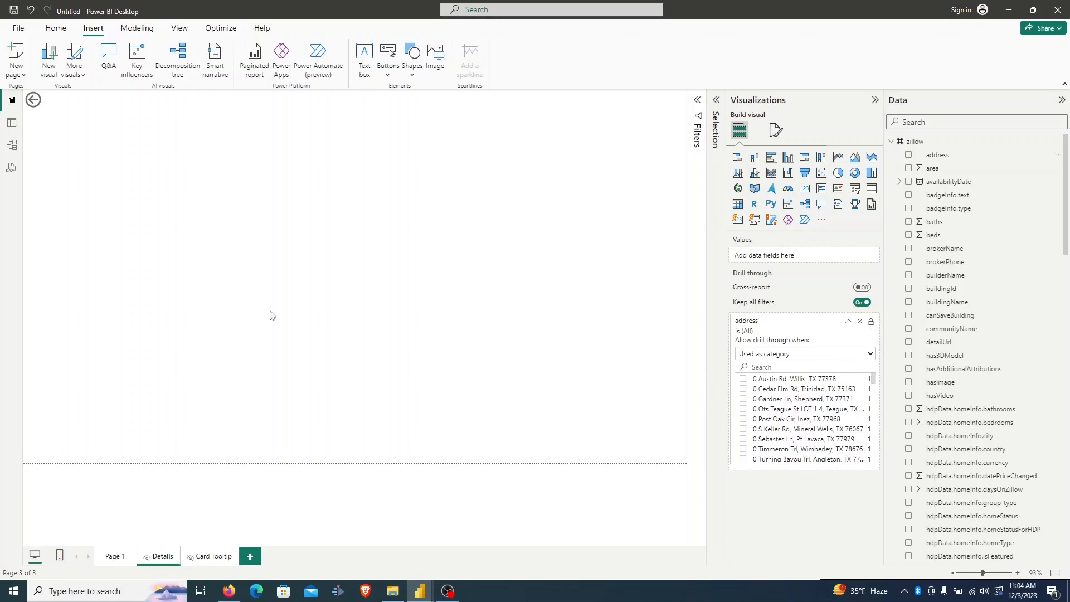
Replace the automatic back arrow on the Details page with a blank button in the page's upper-right corner.
left_click(33, 103)
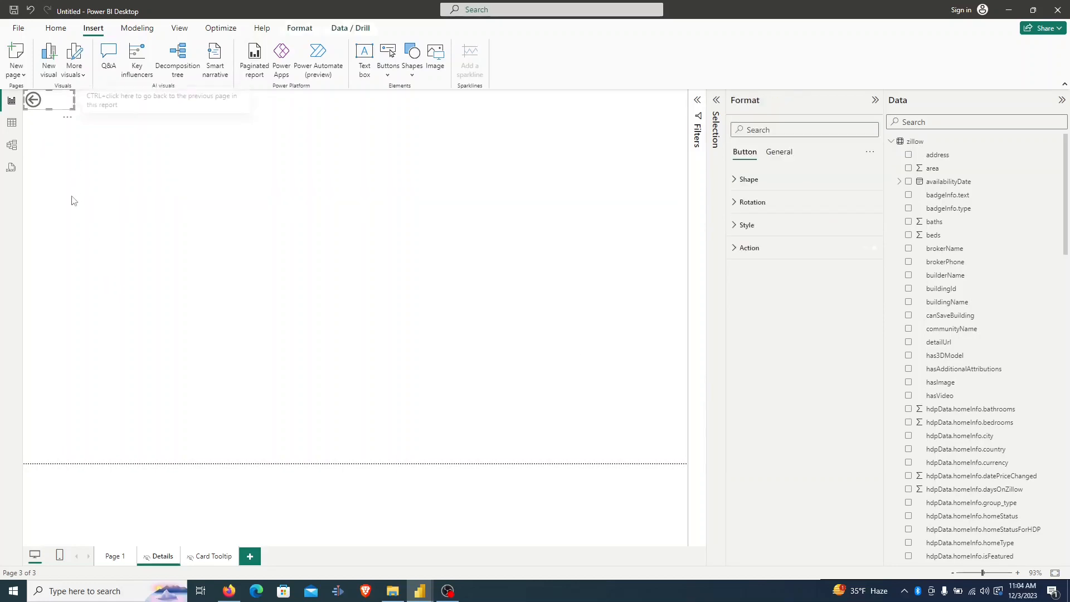
key("Delete")
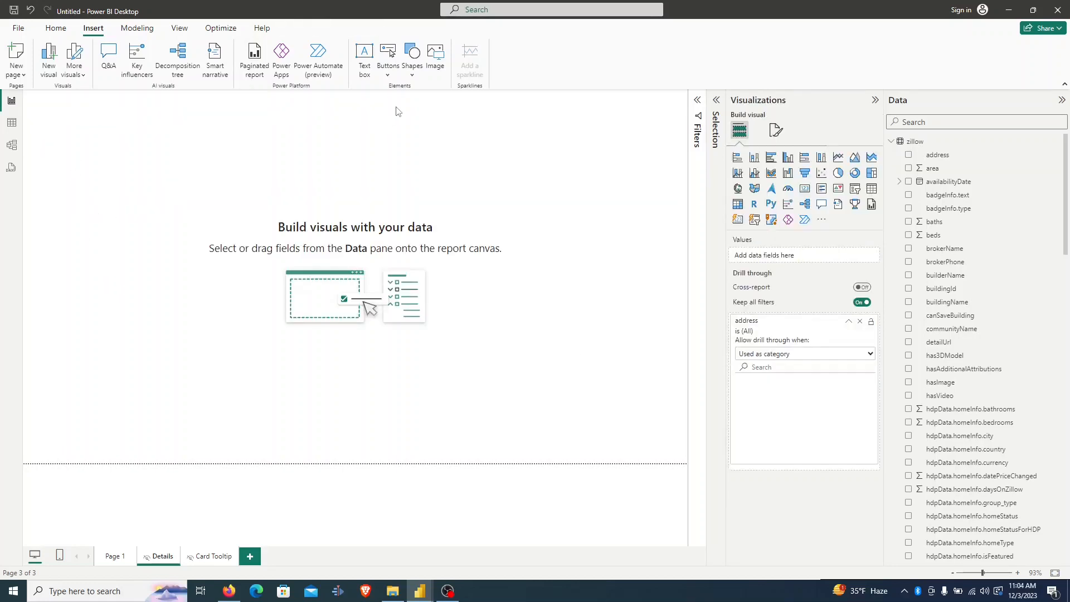
left_click(390, 67)
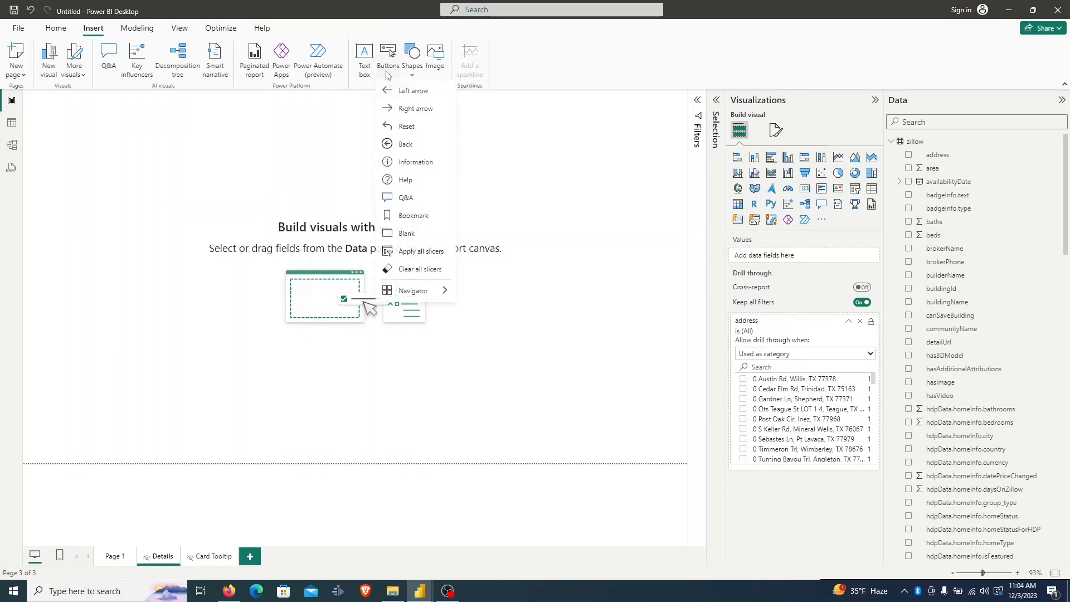
left_click(422, 237)
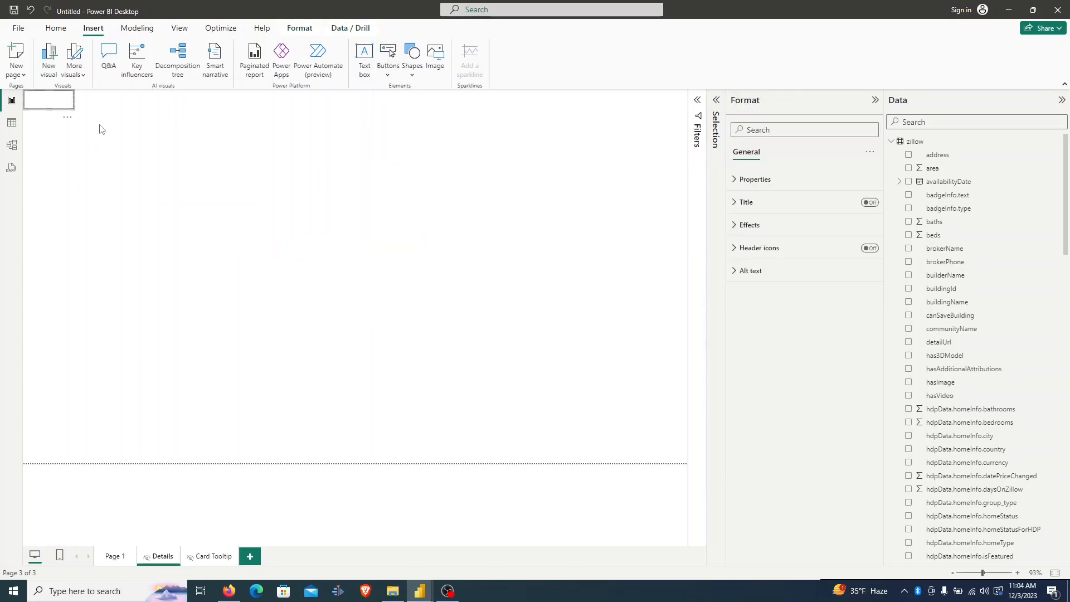
left_click_drag(75, 102, 665, 114)
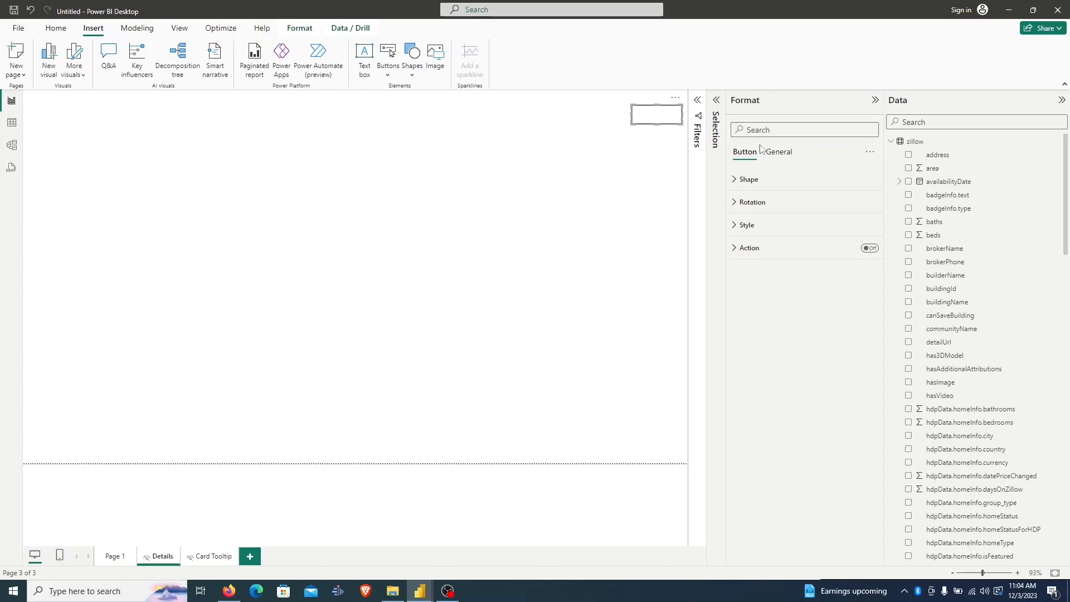
Turn on the blank button's action with the type Back.
left_click(869, 248)
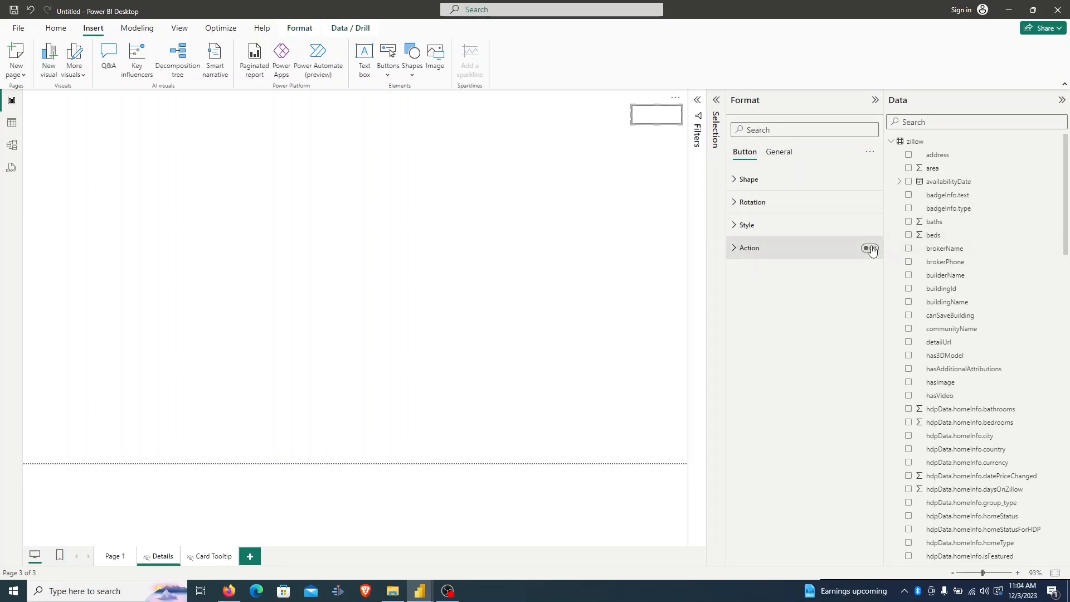
left_click(751, 255)
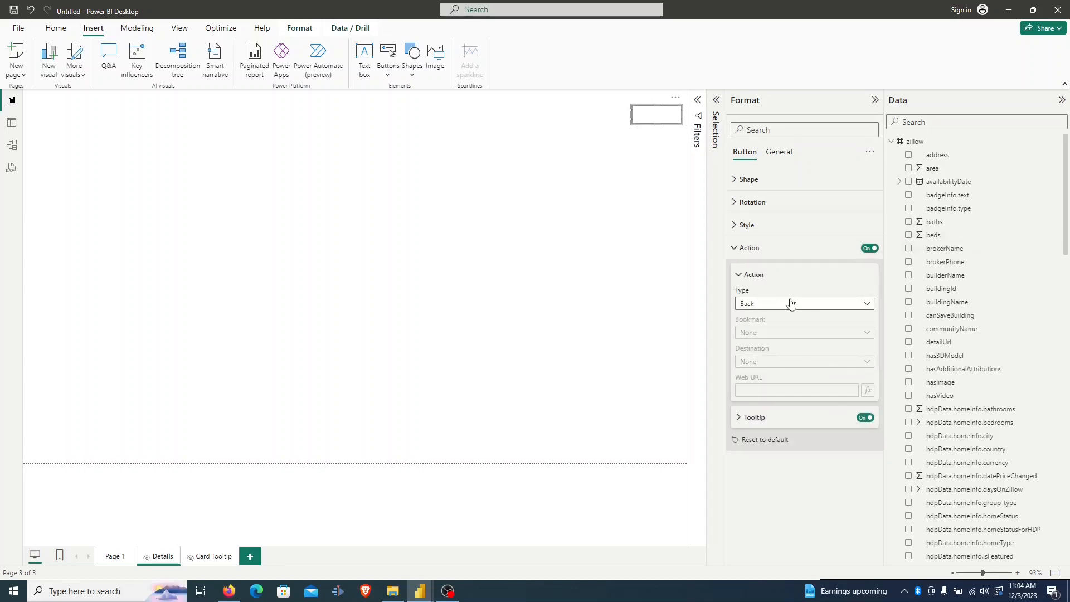
left_click(749, 251)
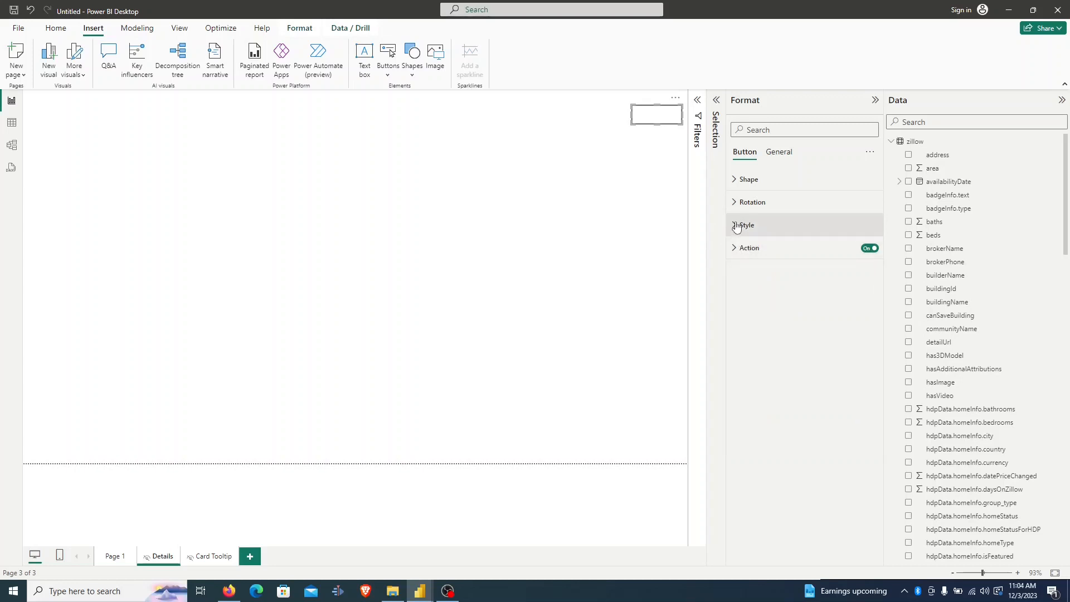
Turn on the button's text in the Default state, label it "Go Back", and nudge the button slightly on the page.
left_click(736, 226)
left_click(791, 281)
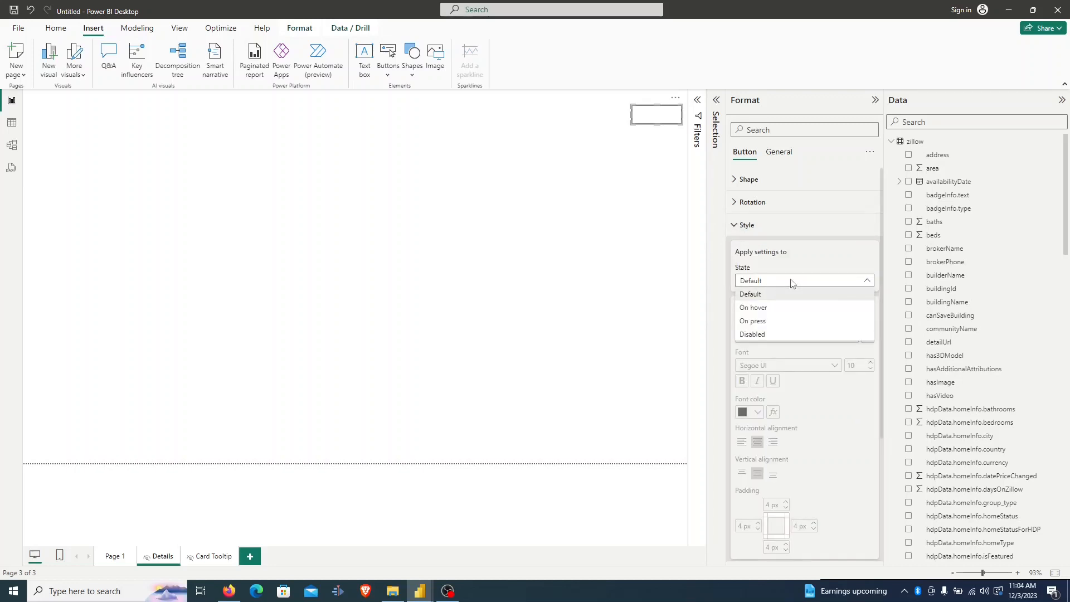
scroll(863, 252, "down", 1)
left_click(865, 249)
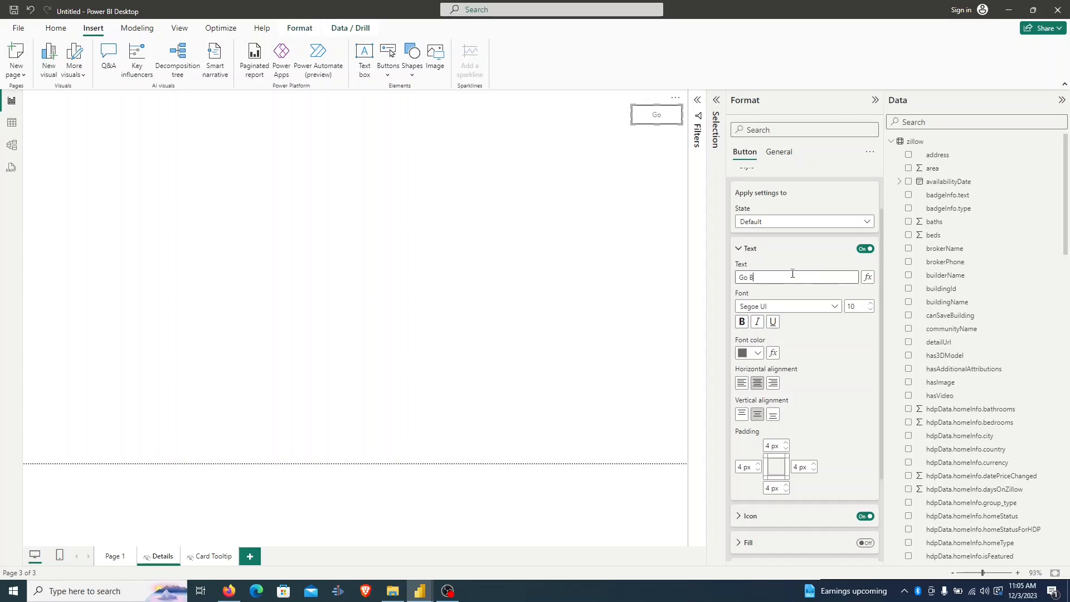
key("Return")
scroll(855, 353, "down", 1)
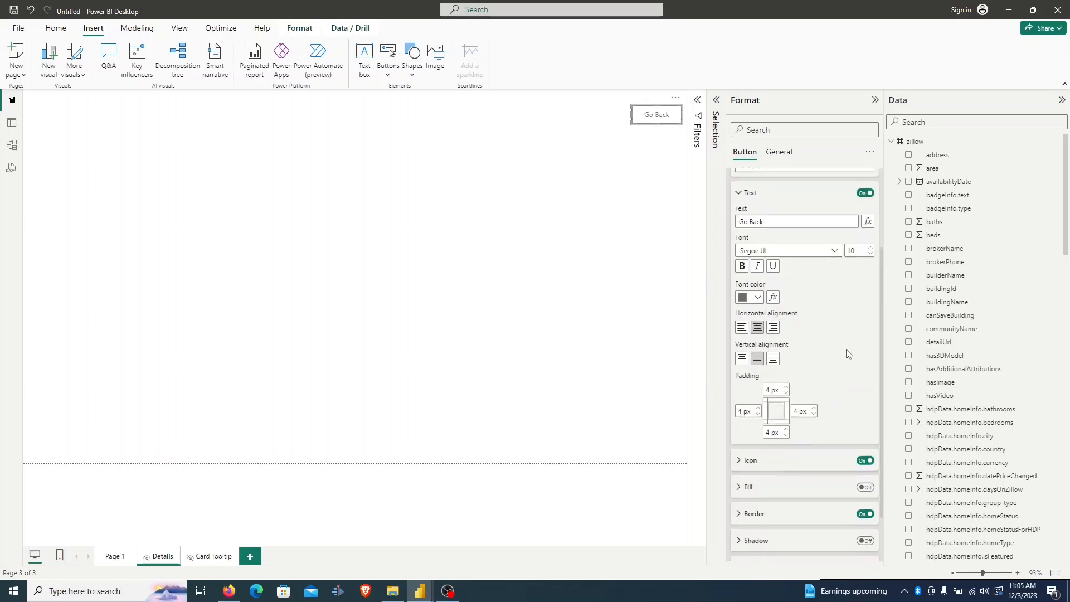
left_click_drag(678, 123, 676, 123)
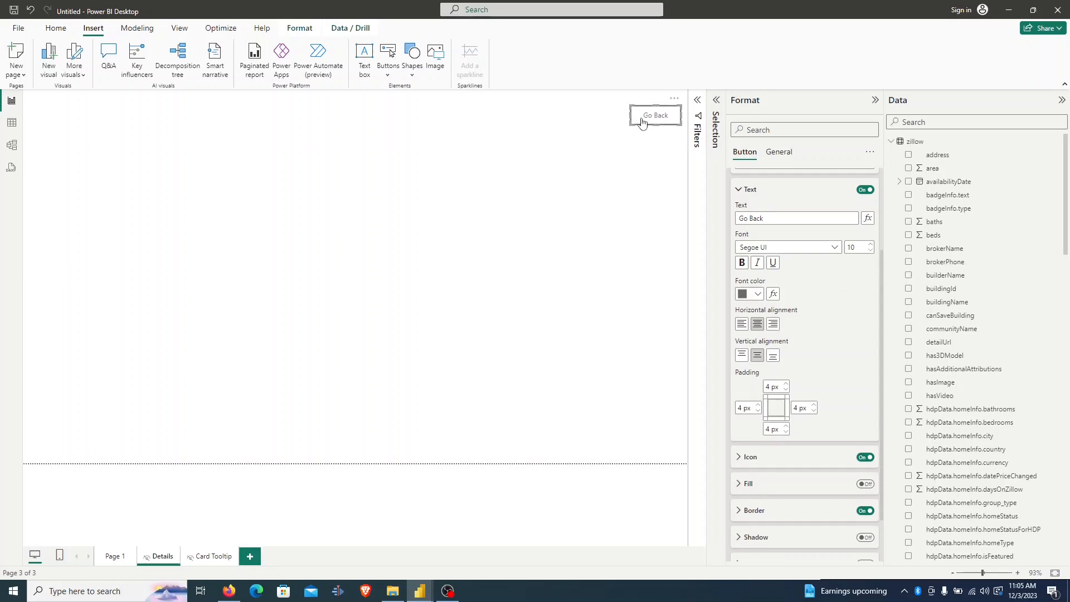
Set the Go Back button's border color to the theme's bright blue and reduce the border width.
scroll(835, 241, "up", 1)
scroll(835, 241, "up", 2)
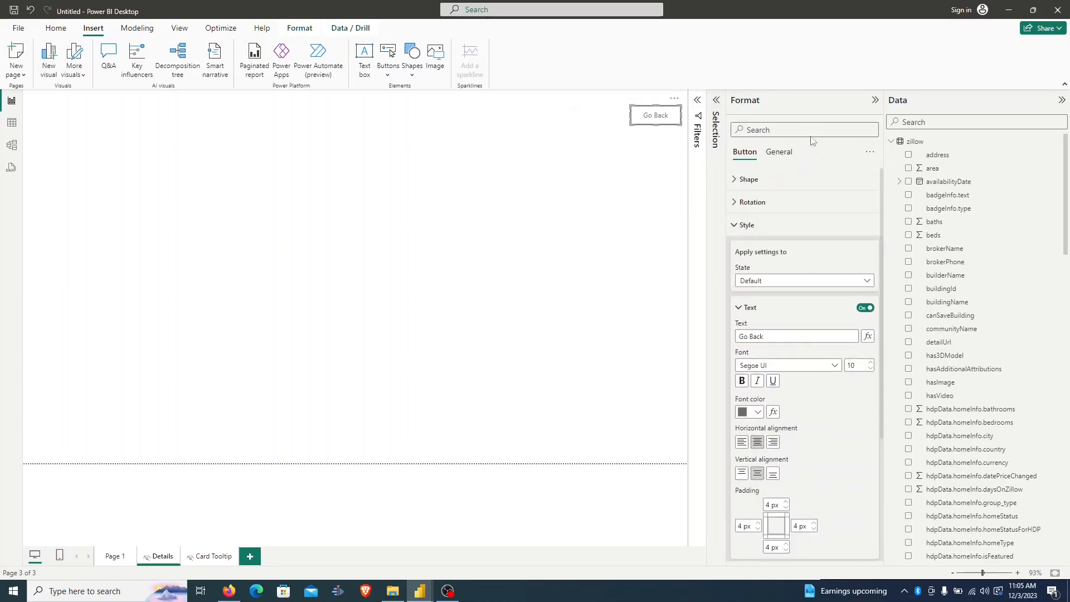
left_click(755, 129)
type("border")
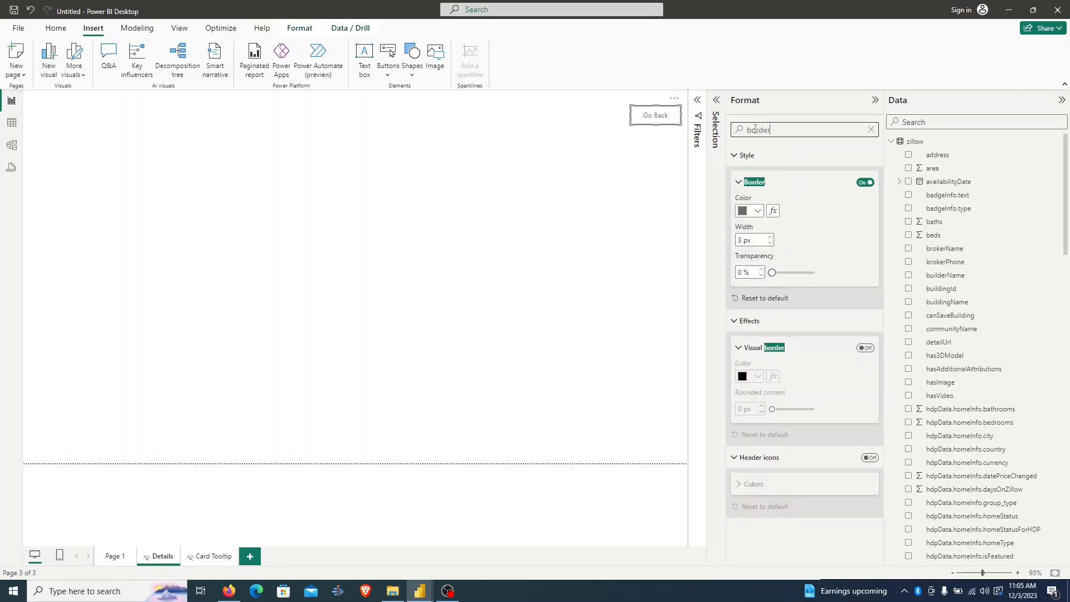
left_click(754, 212)
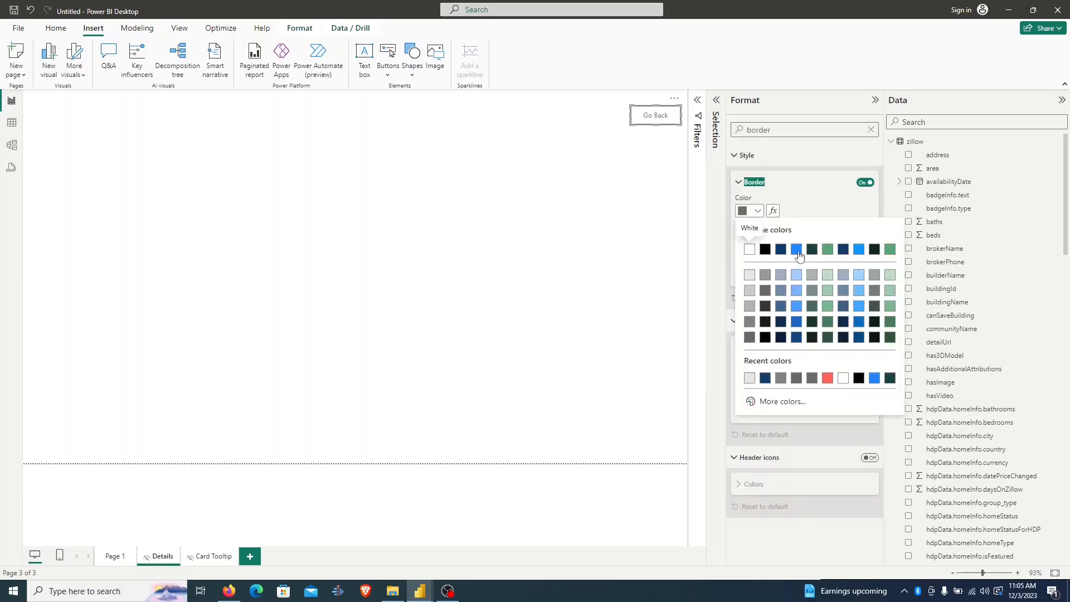
left_click(801, 254)
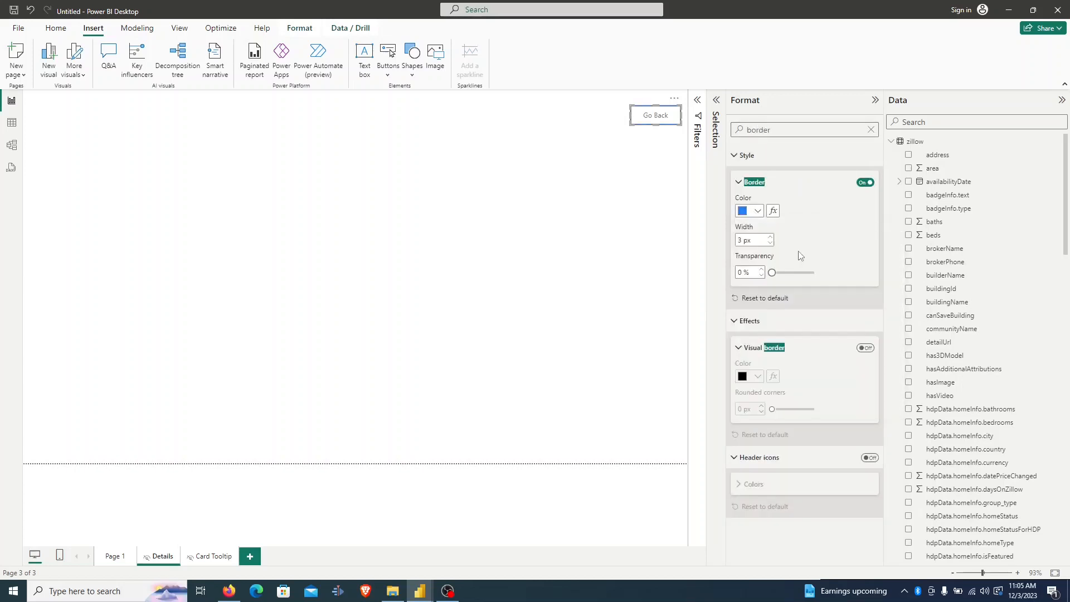
left_click(769, 244)
left_click(769, 243)
Set the Go Back button's rounded corners to 2 px.
left_click(776, 130)
key("ctrl+a")
type("rounde")
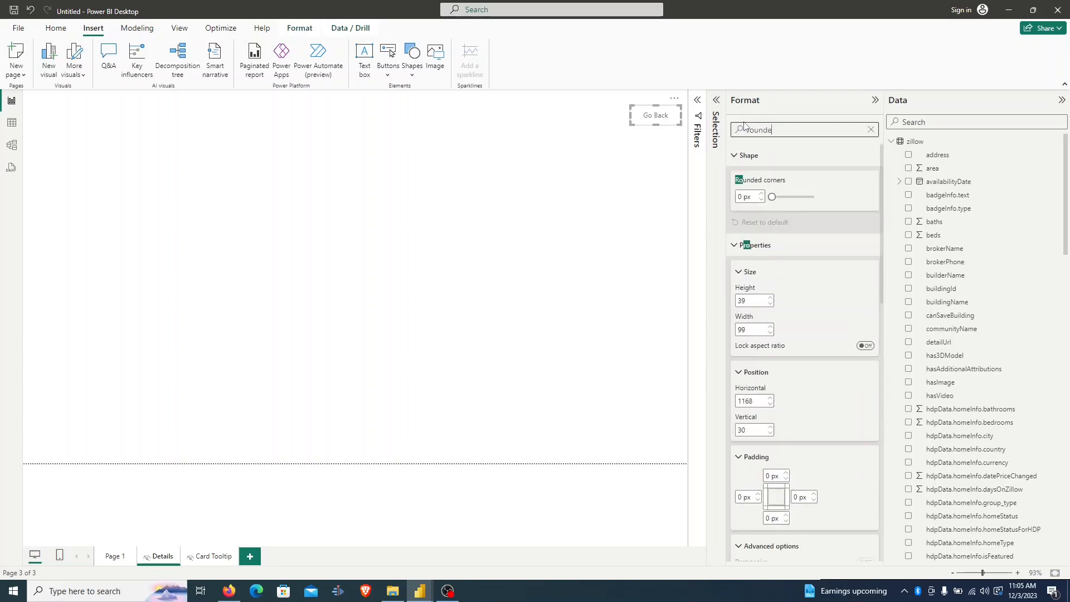
type("d")
double_click(760, 194)
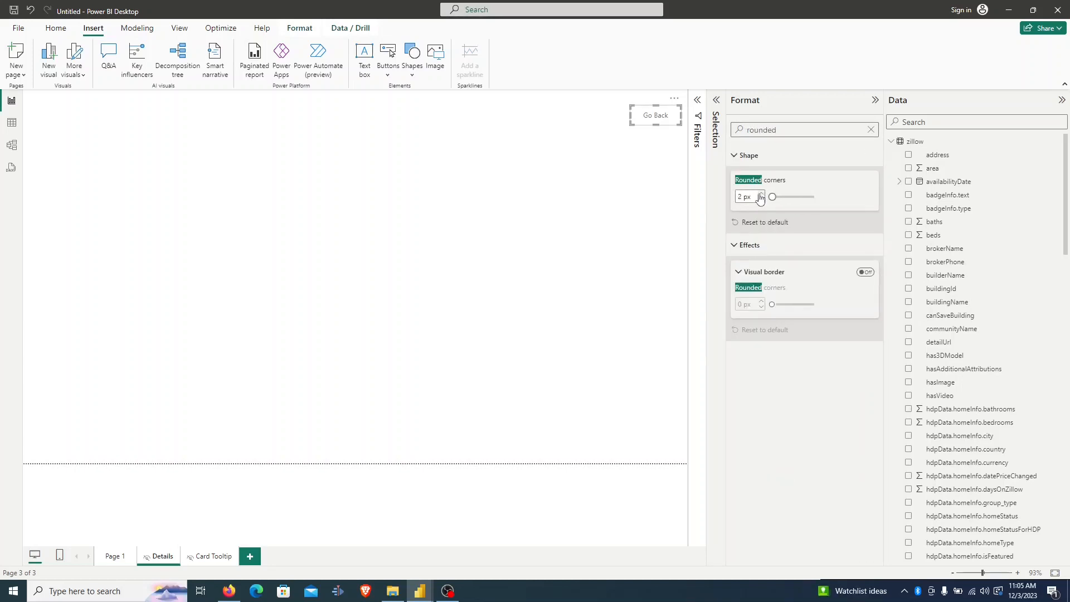
left_click(616, 190)
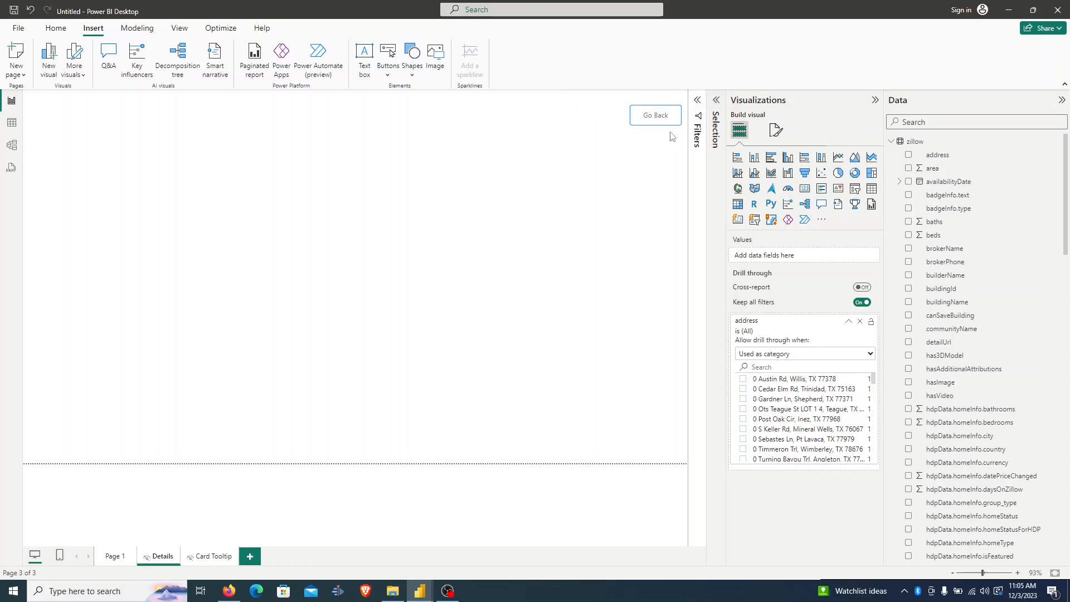
Give the Go Back button a fill of White, 10% darker in its On hover state.
left_click(667, 129)
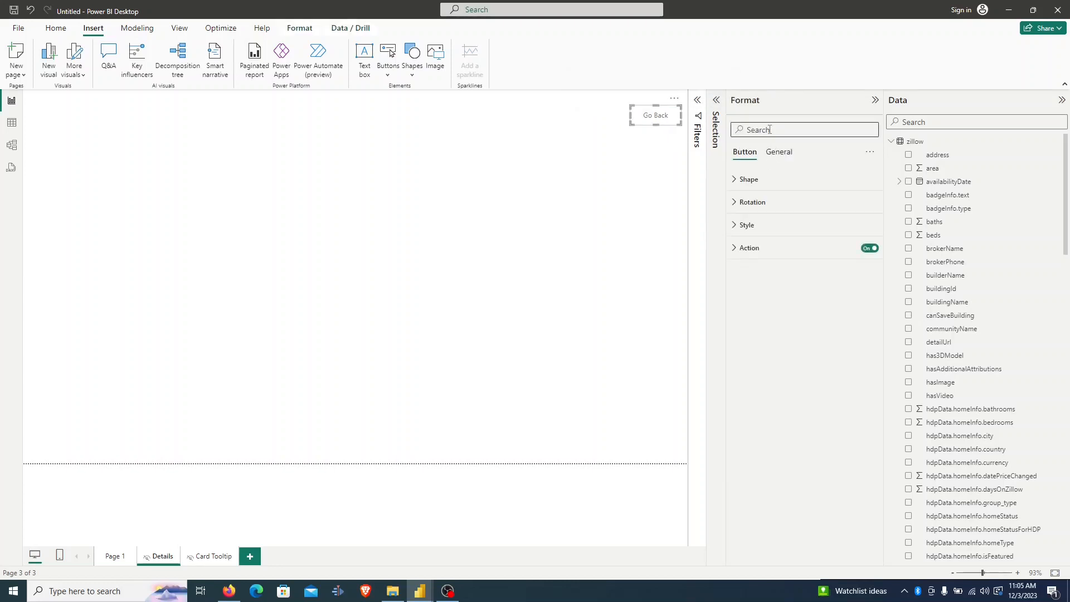
left_click(743, 226)
scroll(802, 349, "down", 3)
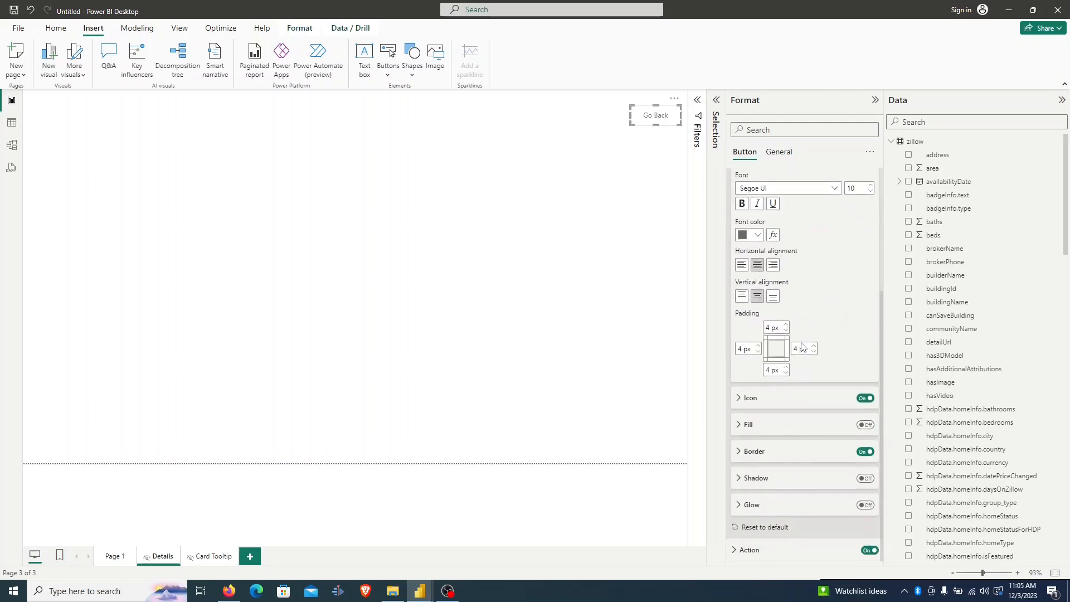
left_click(743, 425)
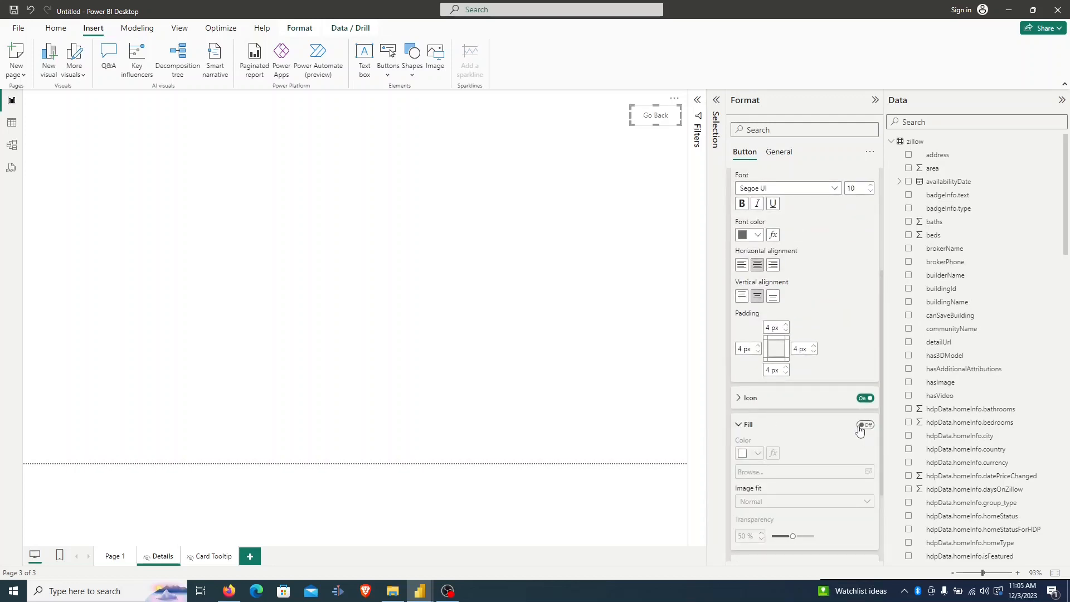
scroll(803, 345, "up", 3)
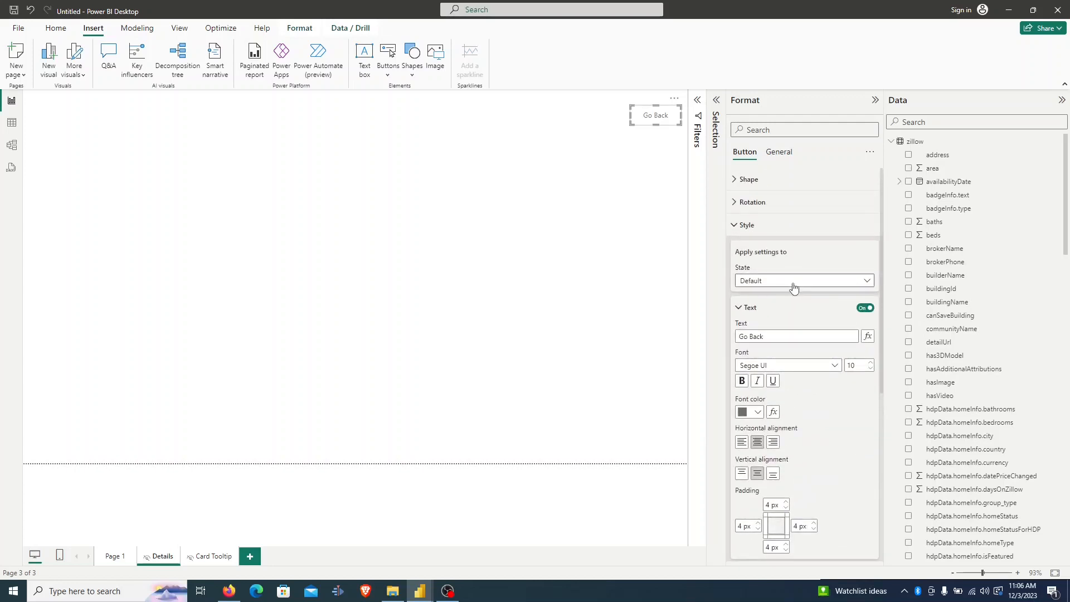
left_click(793, 281)
left_click(760, 309)
scroll(777, 320, "down", 5)
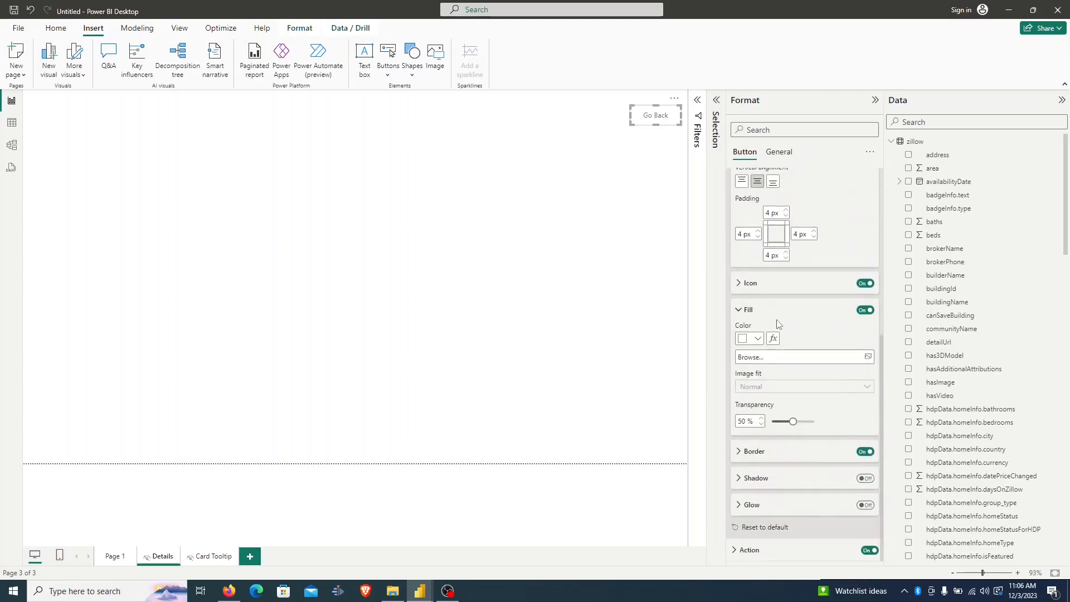
left_click(758, 339)
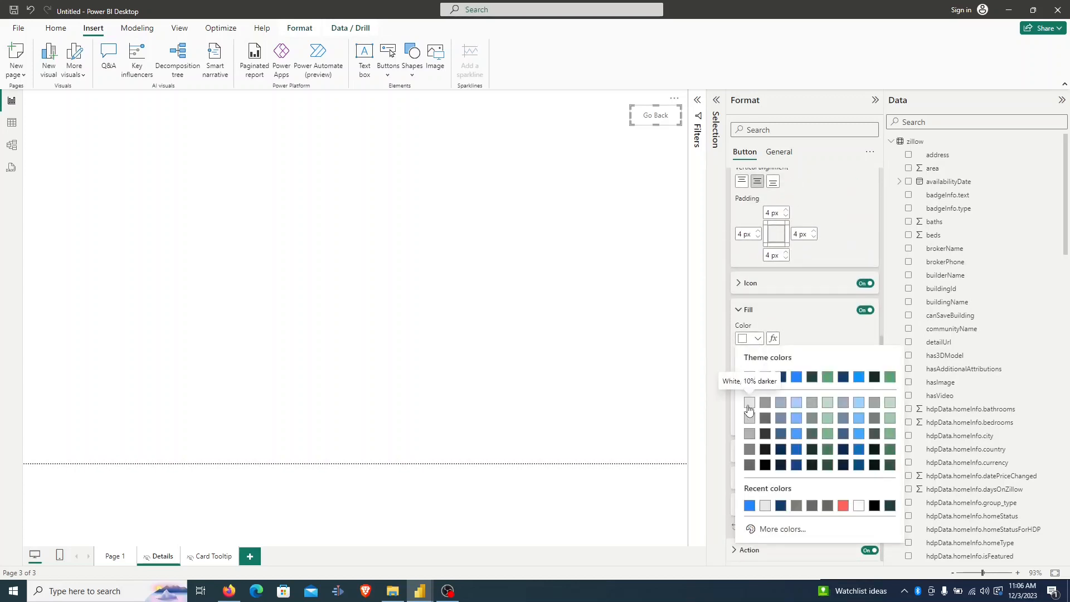
left_click(748, 408)
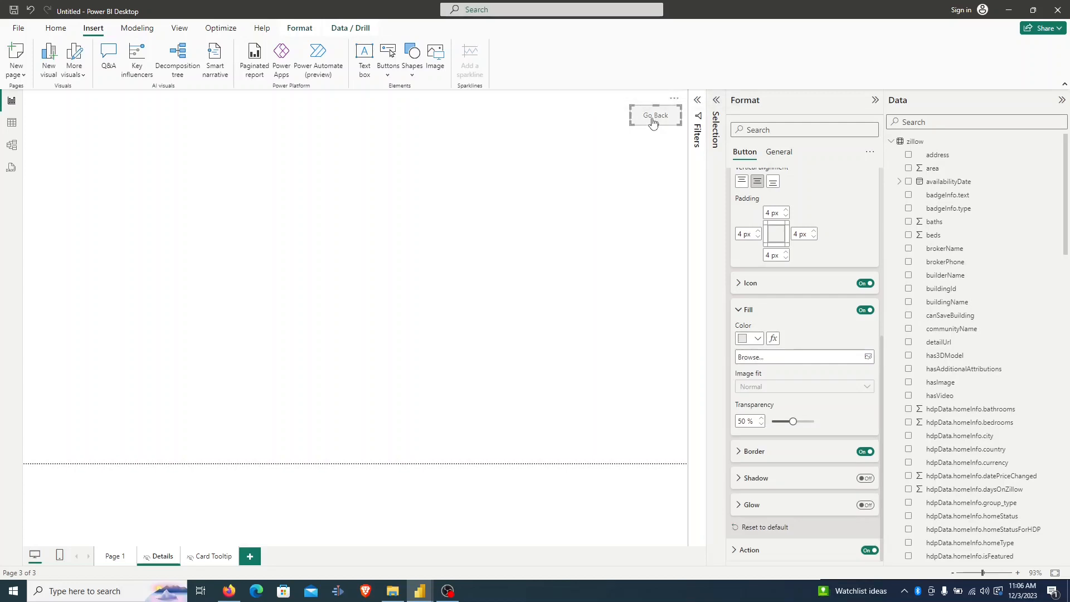
Set the Go Back button's tooltip text to "Back to map".
left_click(814, 129)
type("too")
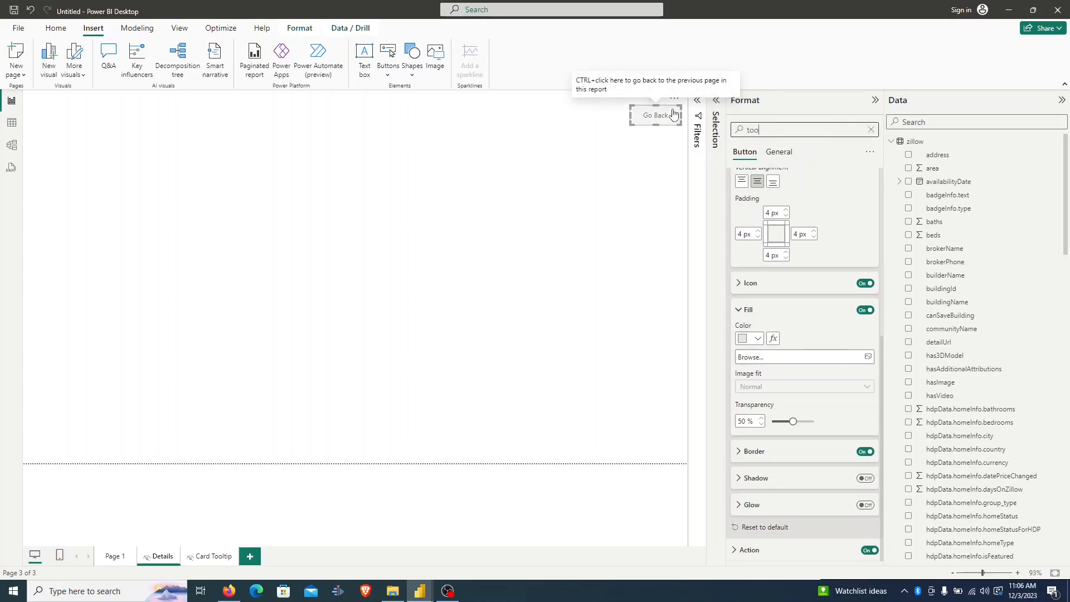
type("lt")
left_click(762, 209)
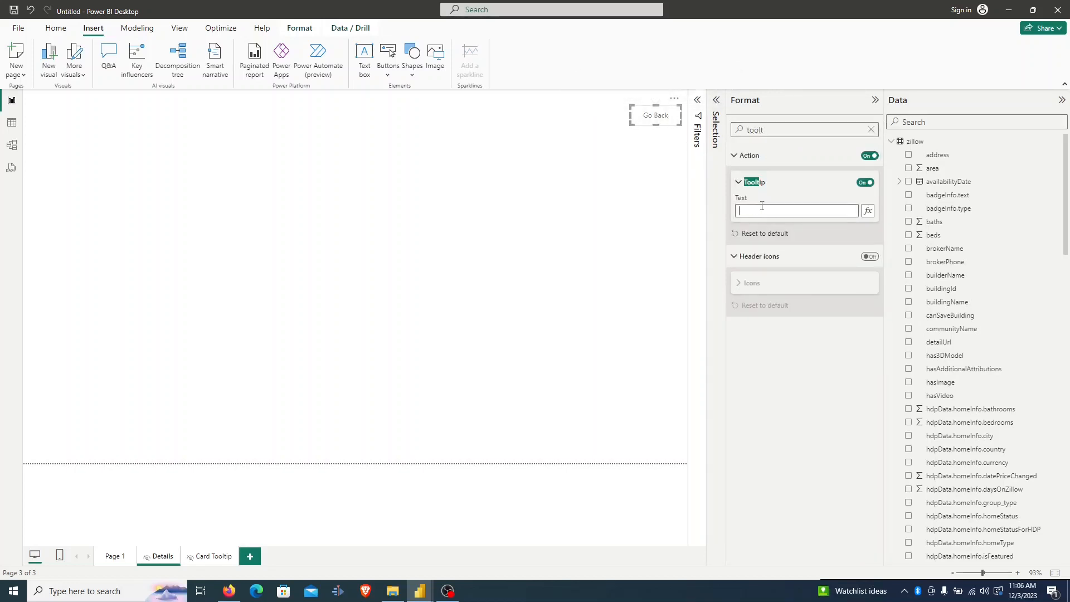
type("Back to map")
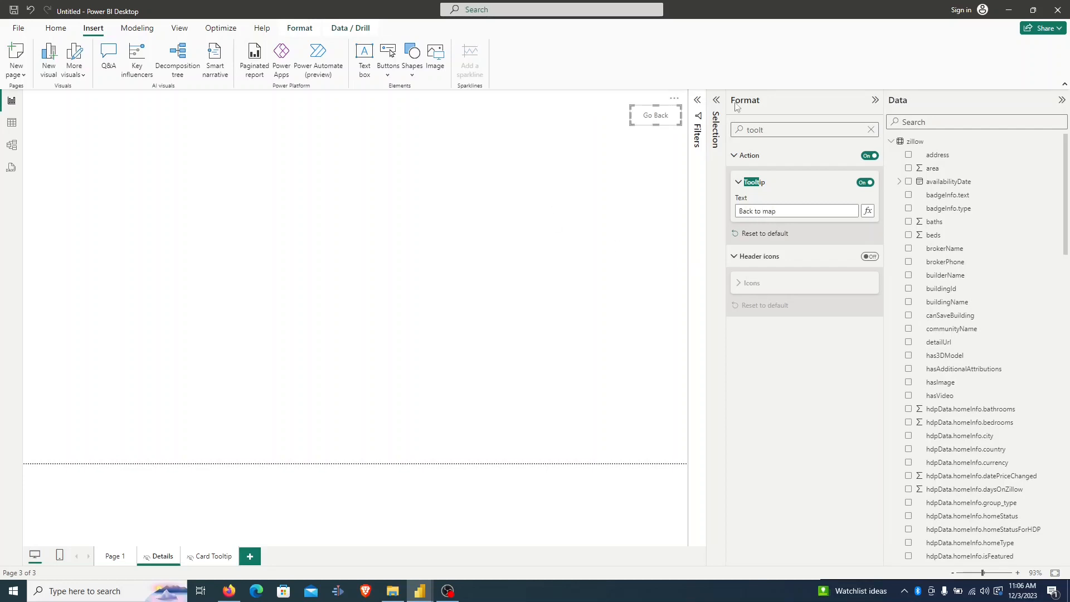
left_click(641, 159)
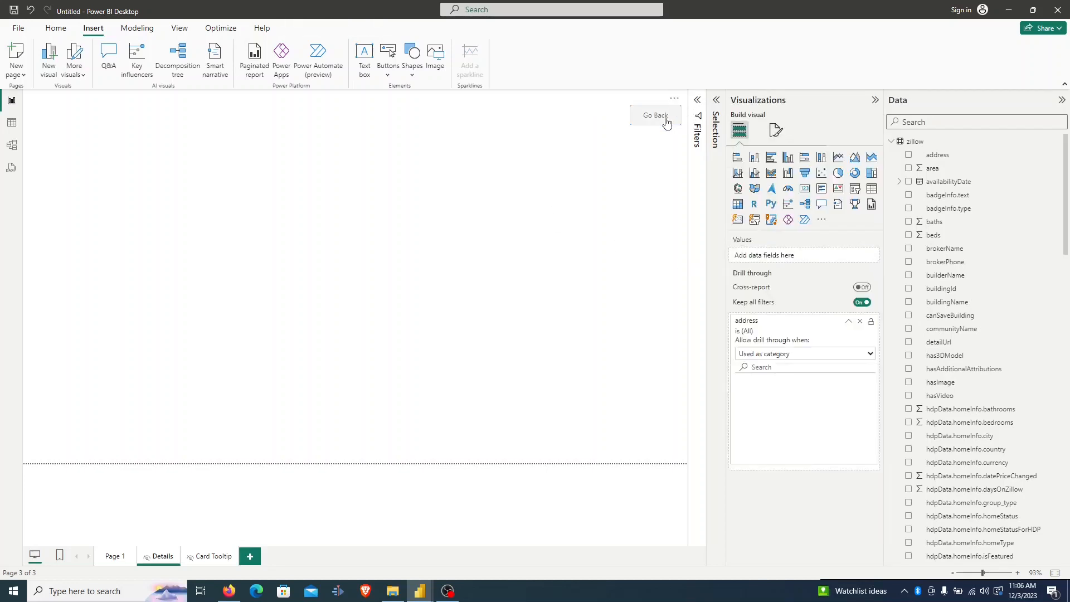
Add a blank button to Page 1 beside the refresh icon and widen it to align with the Type slicer's left edge.
left_click(117, 558)
left_click(388, 74)
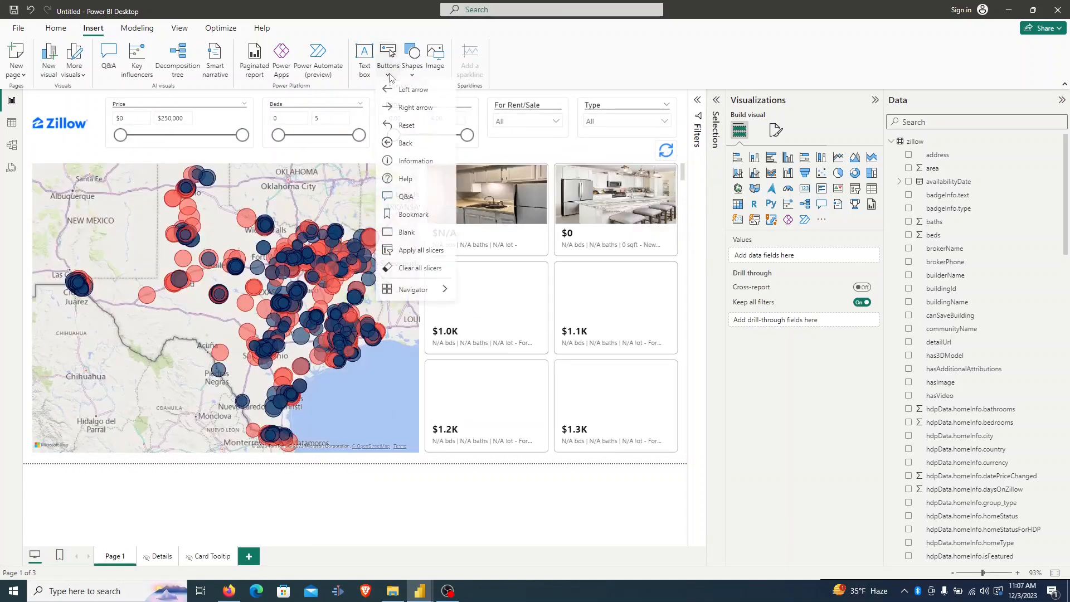
left_click(406, 236)
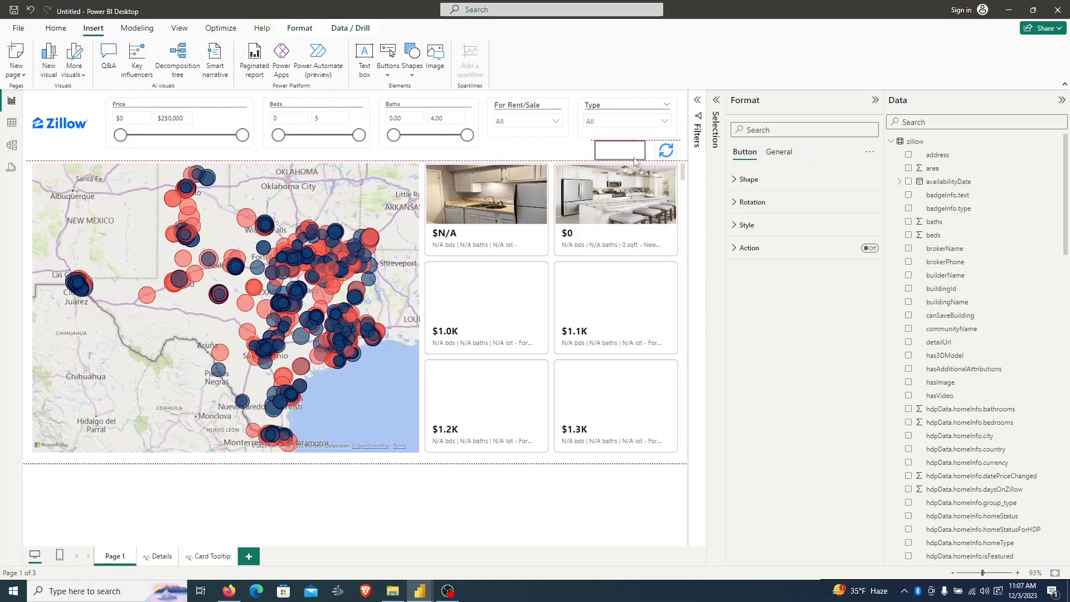
left_click_drag(636, 162, 578, 151)
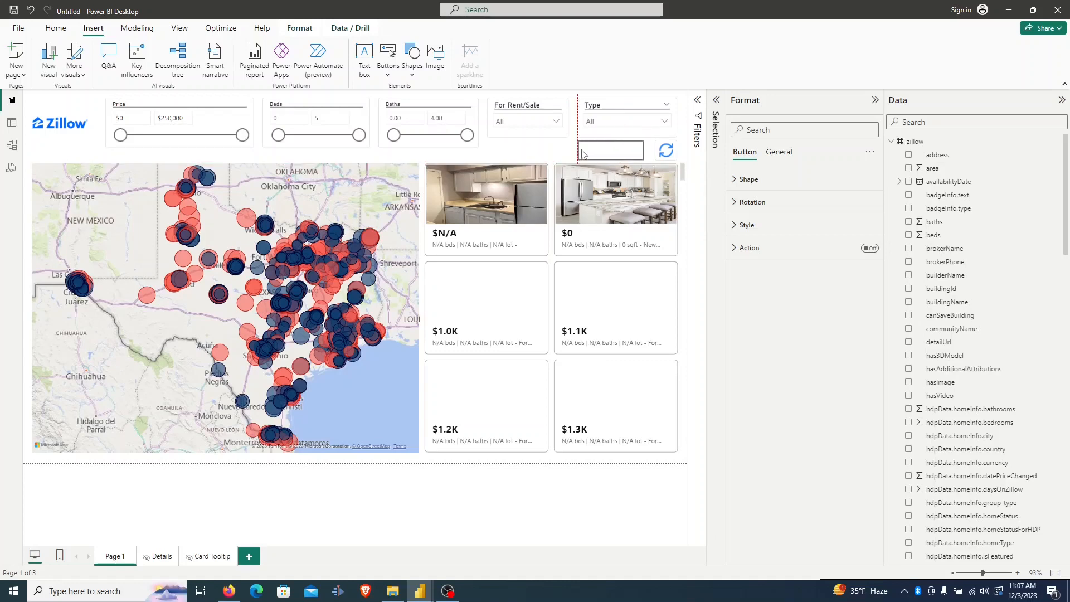
Turn on the new button's text in the Default state and label it "View Details".
left_click(734, 227)
left_click(796, 281)
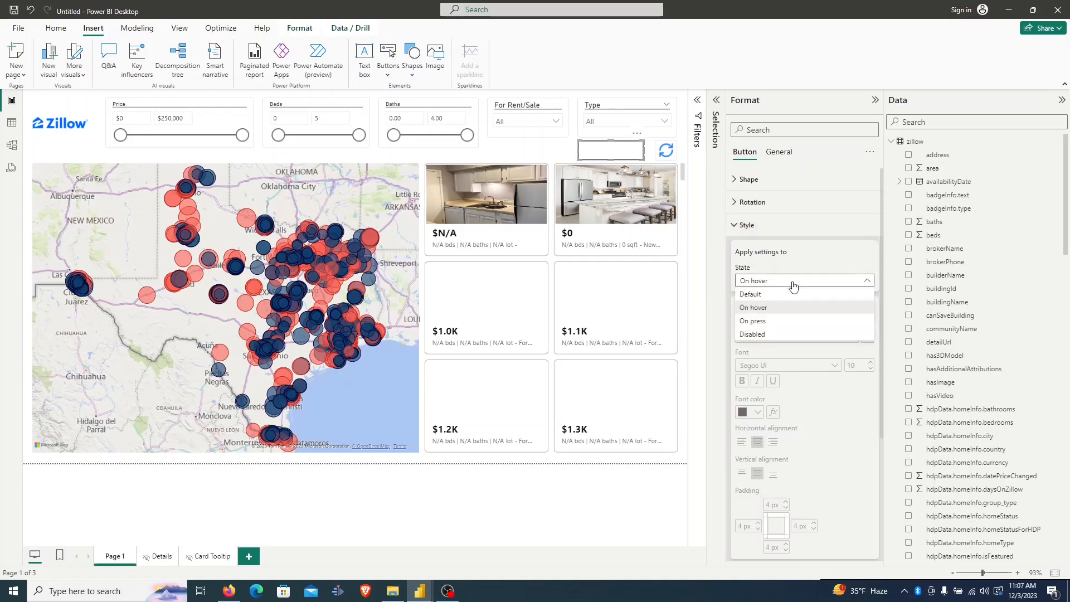
left_click(779, 294)
left_click(865, 308)
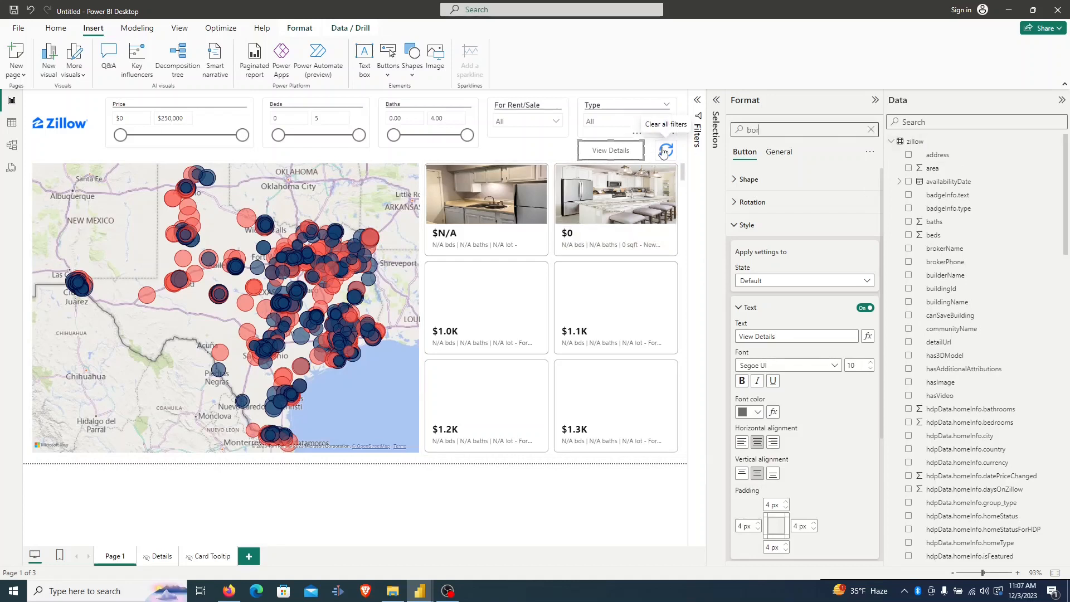
Set the View Details button's border color to White, 10% darker and its border width to 1 px.
scroll(803, 279, "down", 5)
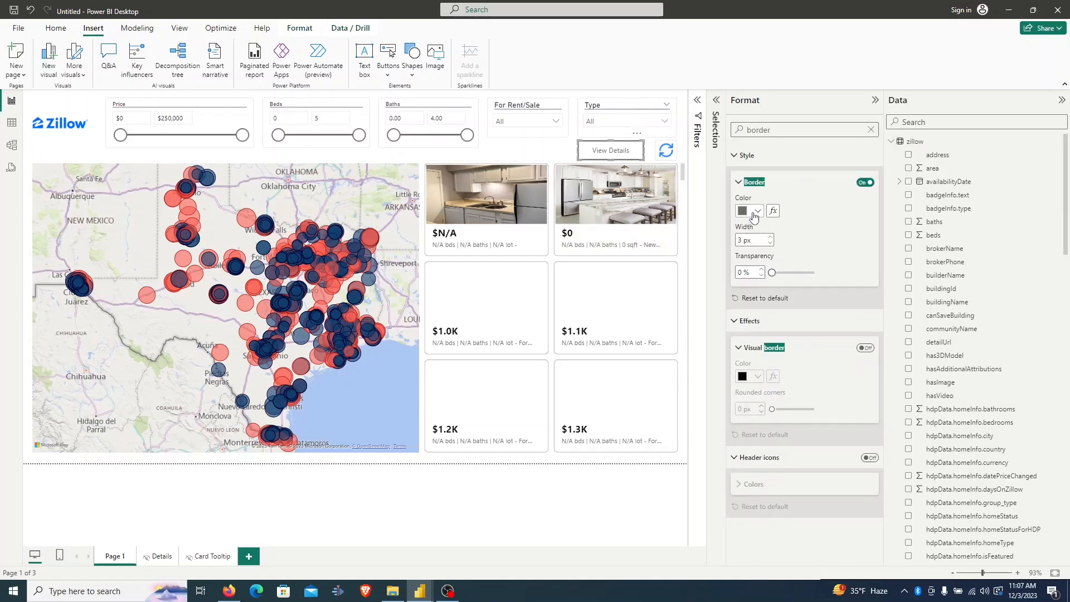
left_click(749, 210)
left_click(749, 275)
Set the View Details button's rounded corners to 4 px.
left_click(790, 130)
key("BackSpace")
key("BackSpace")
key("BackSpace")
key("BackSpace")
key("BackSpace")
key("BackSpace")
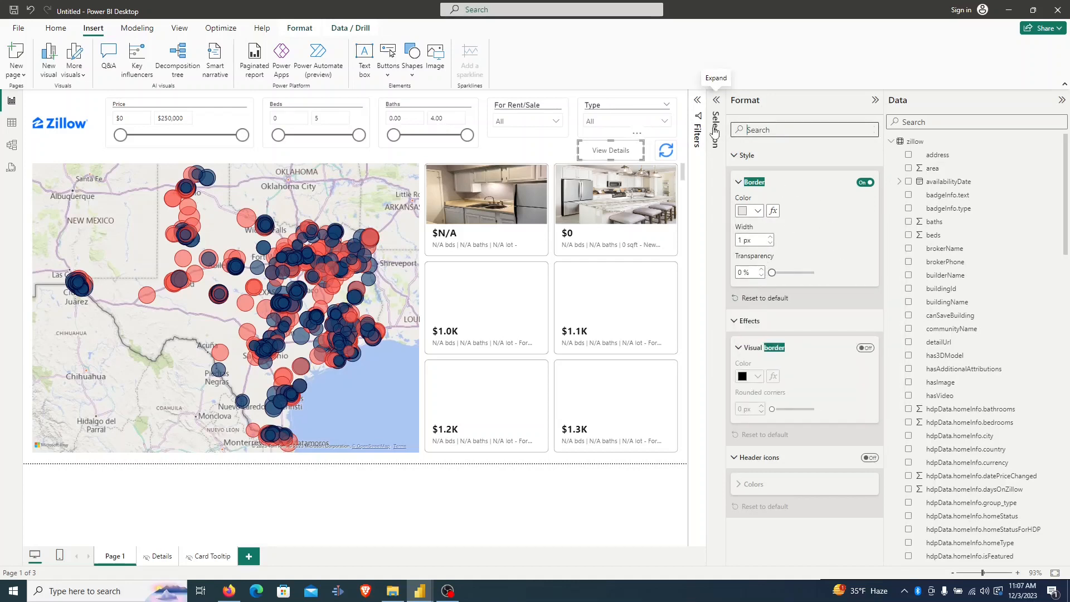
type("border")
key("BackSpace")
key("BackSpace")
key("BackSpace")
key("BackSpace")
type("round")
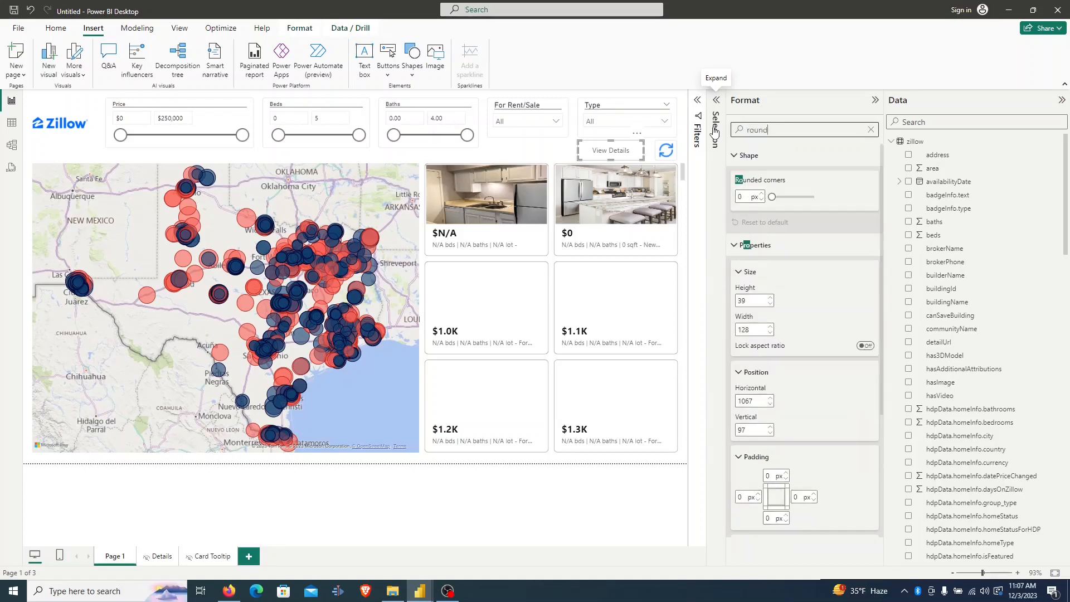
type("ed")
left_click(761, 195)
left_click(762, 194)
left_click(761, 194)
left_click(761, 195)
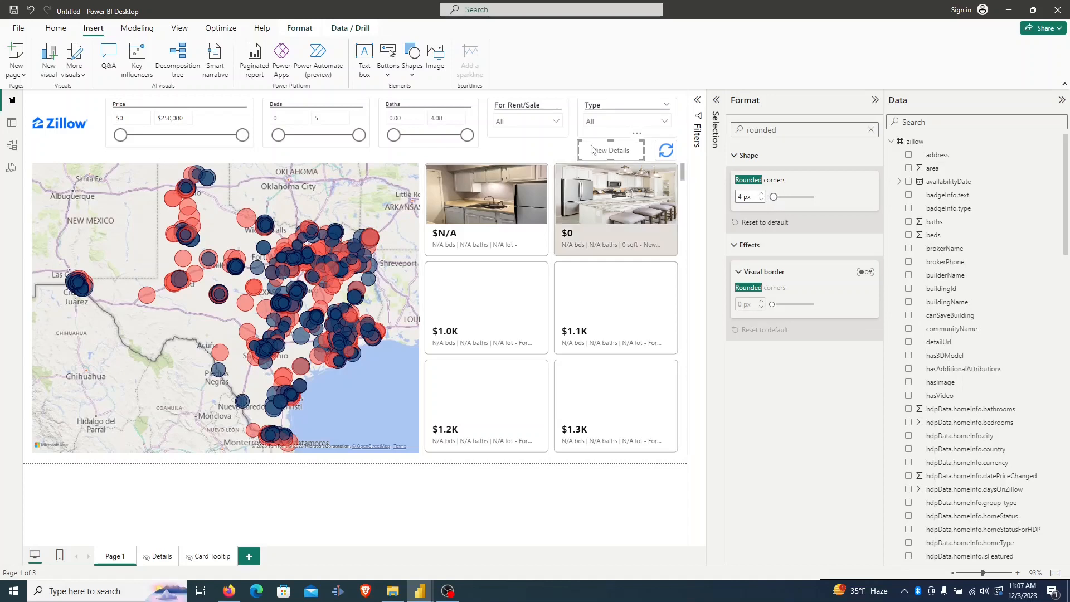
left_click(553, 155)
Turn on the View Details button's action, set its tooltip text to "View property details", and clear the format search.
left_click(792, 129)
type("tooltip")
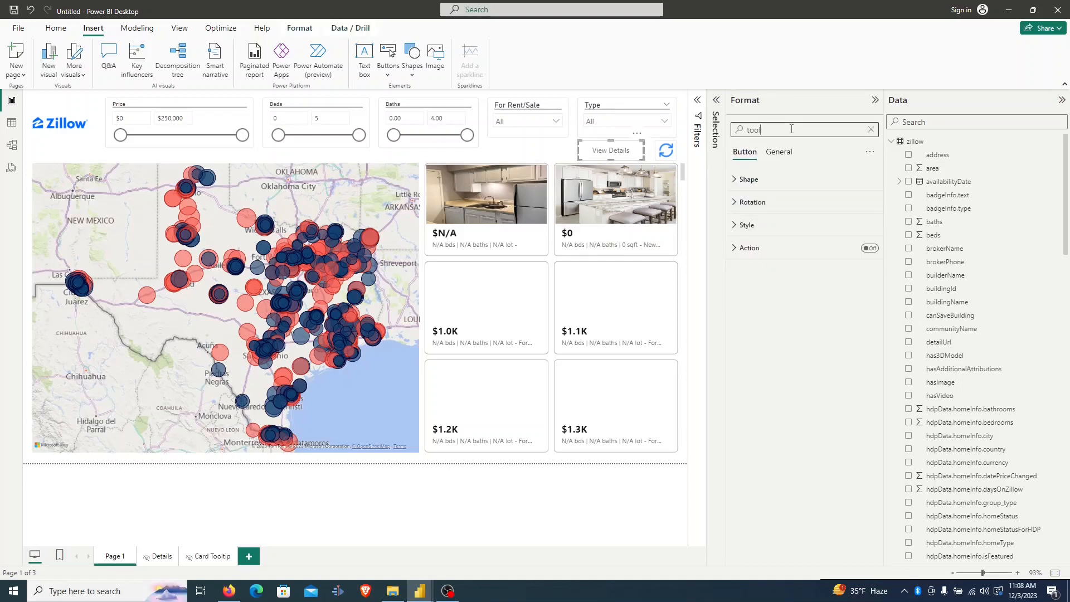
left_click(869, 156)
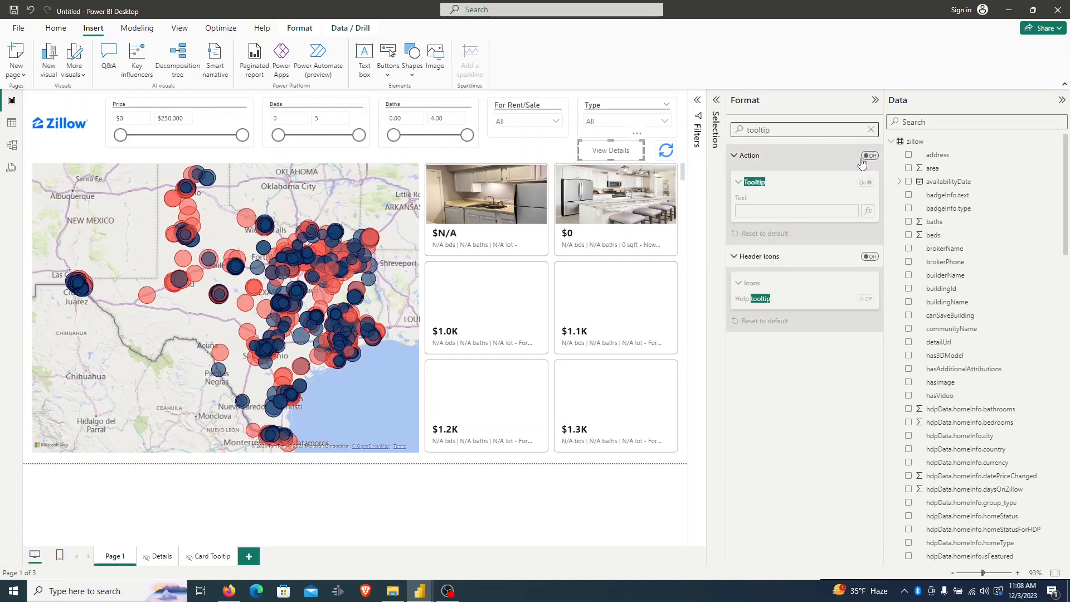
left_click(762, 192)
left_click(776, 211)
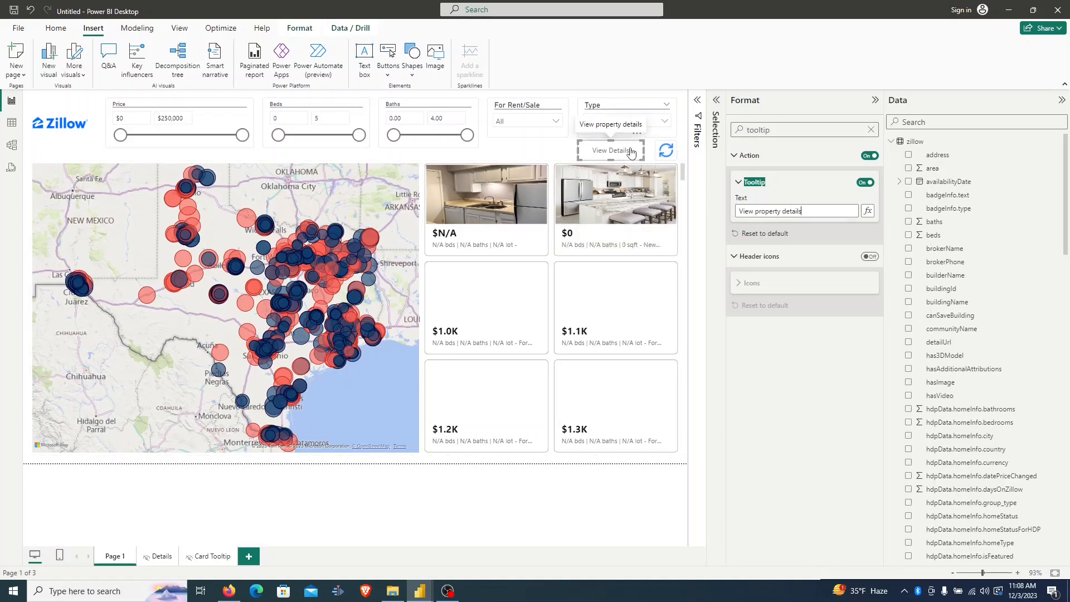
left_click_drag(797, 130, 702, 121)
key("BackSpace")
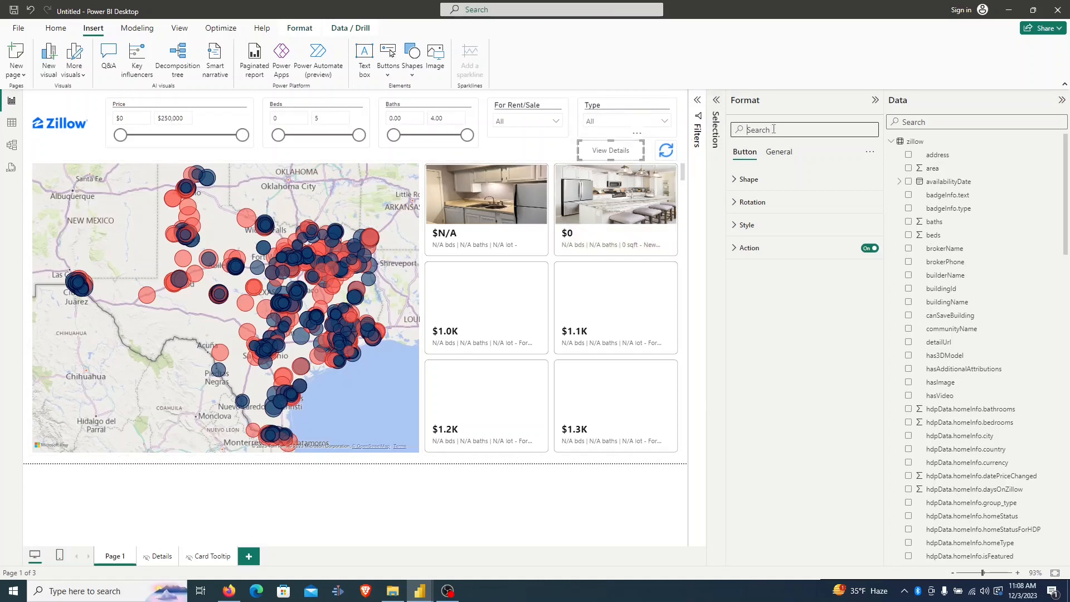
type("hover")
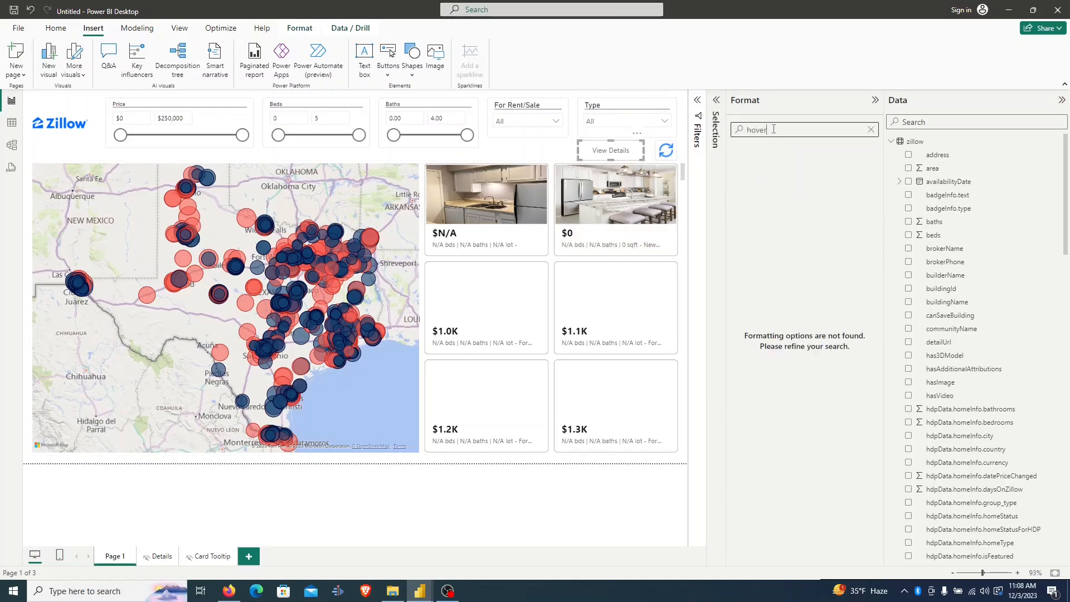
left_click_drag(781, 131, 728, 129)
key("BackSpace")
Turn on the View Details button's fill for the On hover state and color it White, 10% darker.
left_click(748, 226)
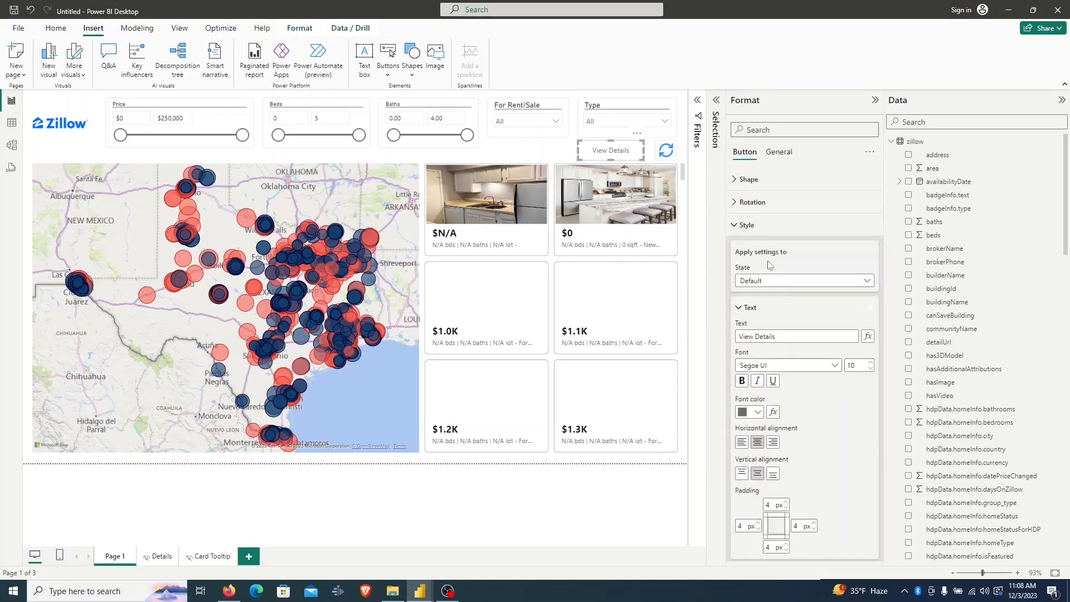
left_click(851, 279)
left_click(826, 310)
scroll(786, 357, "down", 2)
scroll(786, 358, "down", 1)
left_click(864, 425)
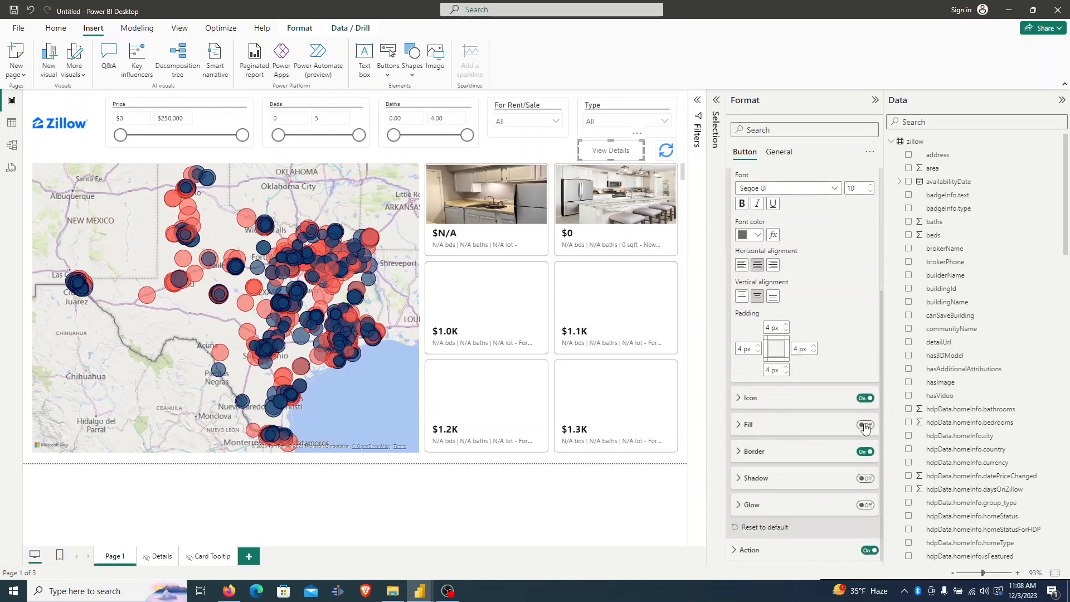
left_click(757, 426)
left_click(757, 454)
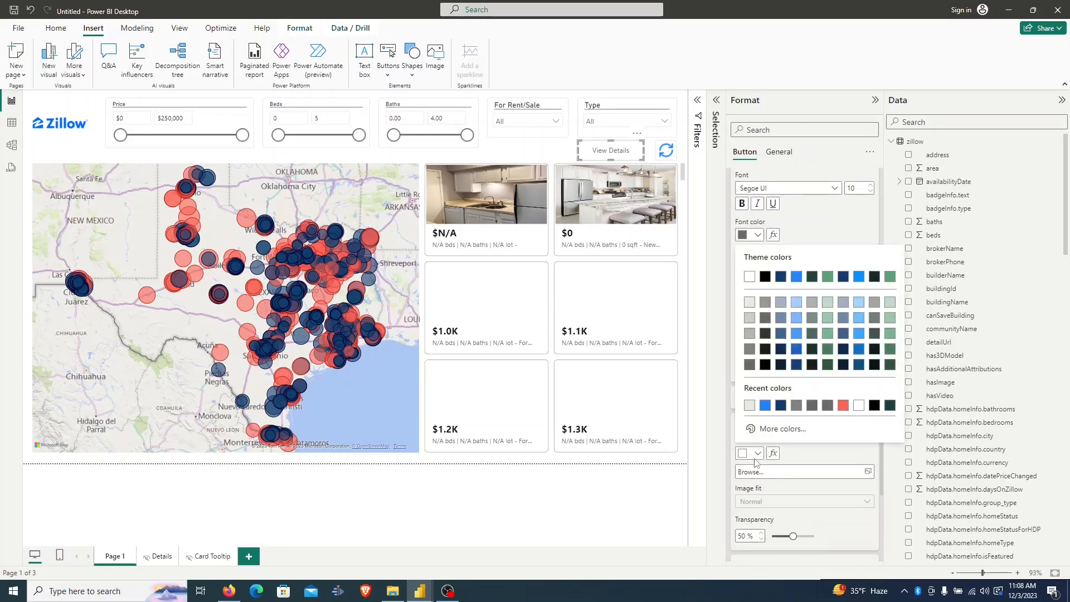
left_click(749, 302)
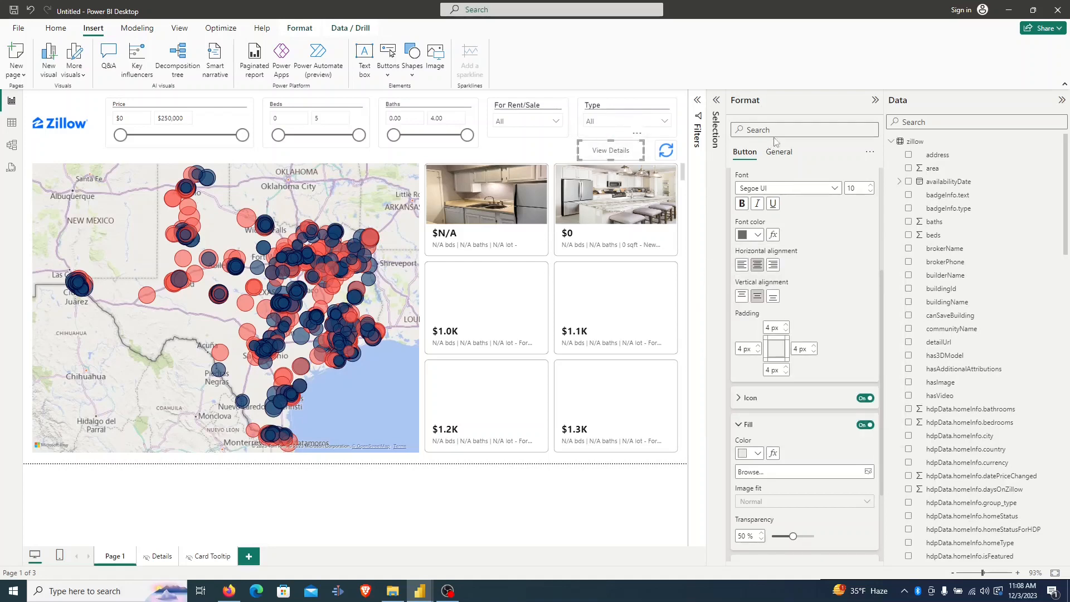
Set the View Details button's action type to Drill through with the Details page as its destination.
scroll(805, 463, "down", 3)
left_click(738, 550)
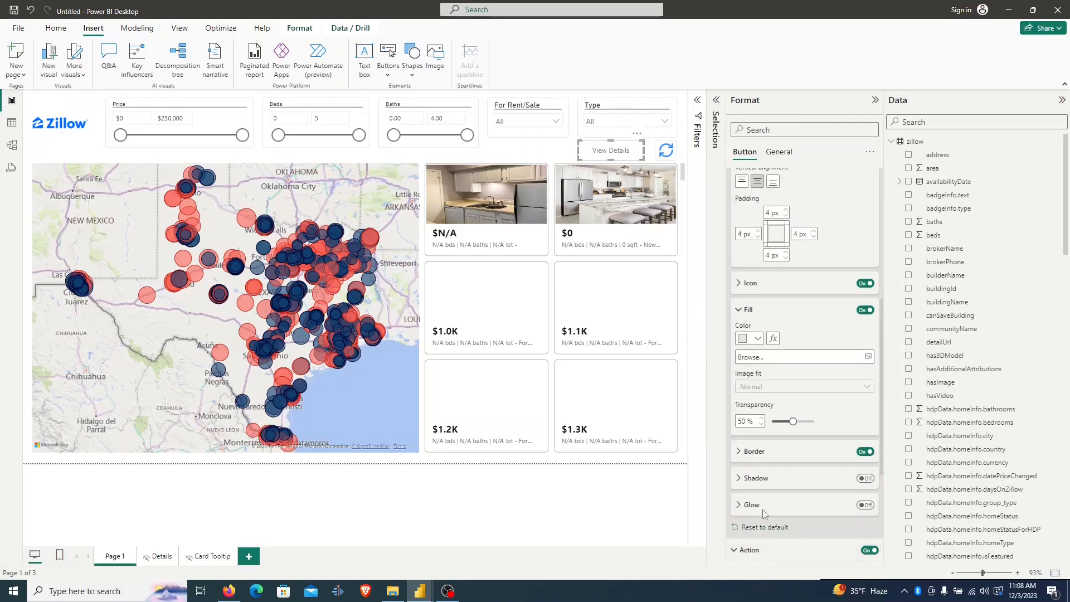
scroll(764, 506, "down", 4)
left_click(769, 415)
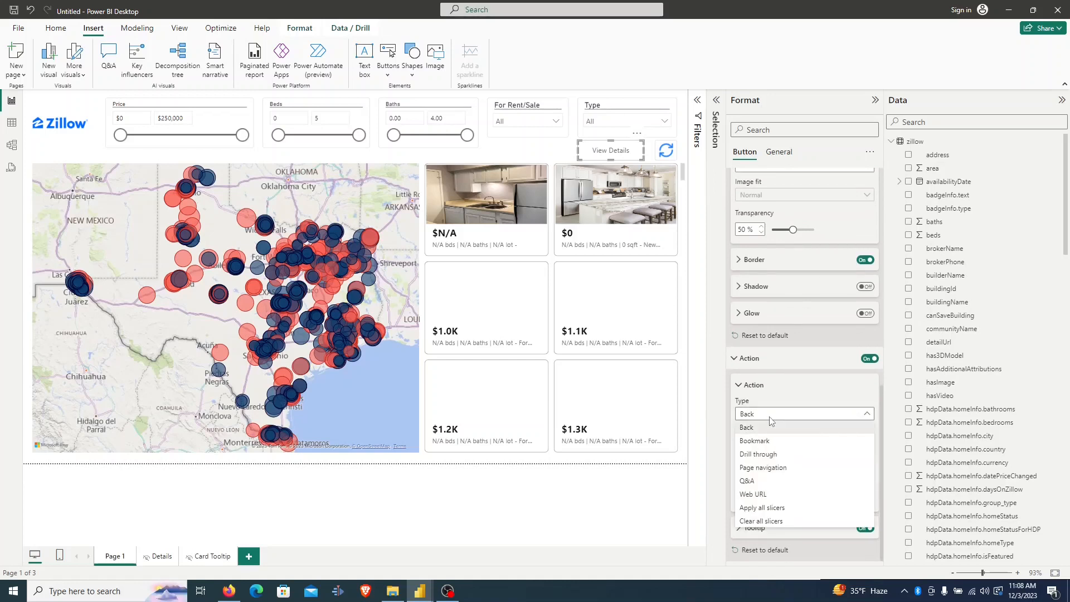
left_click(772, 455)
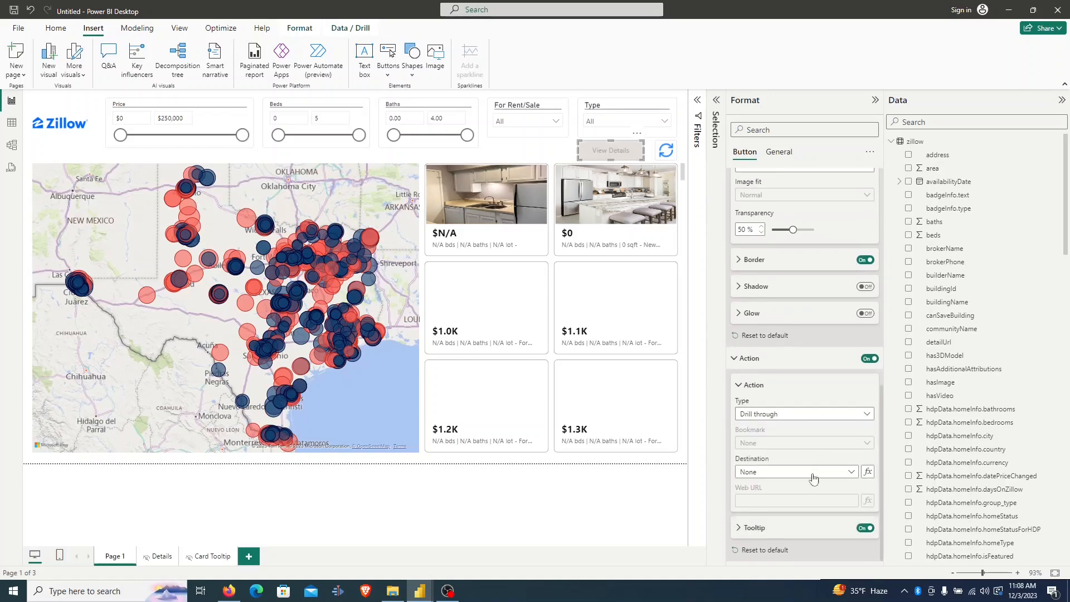
left_click(800, 474)
left_click(769, 498)
Test the drill-through by selecting a listing bubble on the map and following the View Details button.
left_click(567, 151)
mouse_move(192, 220)
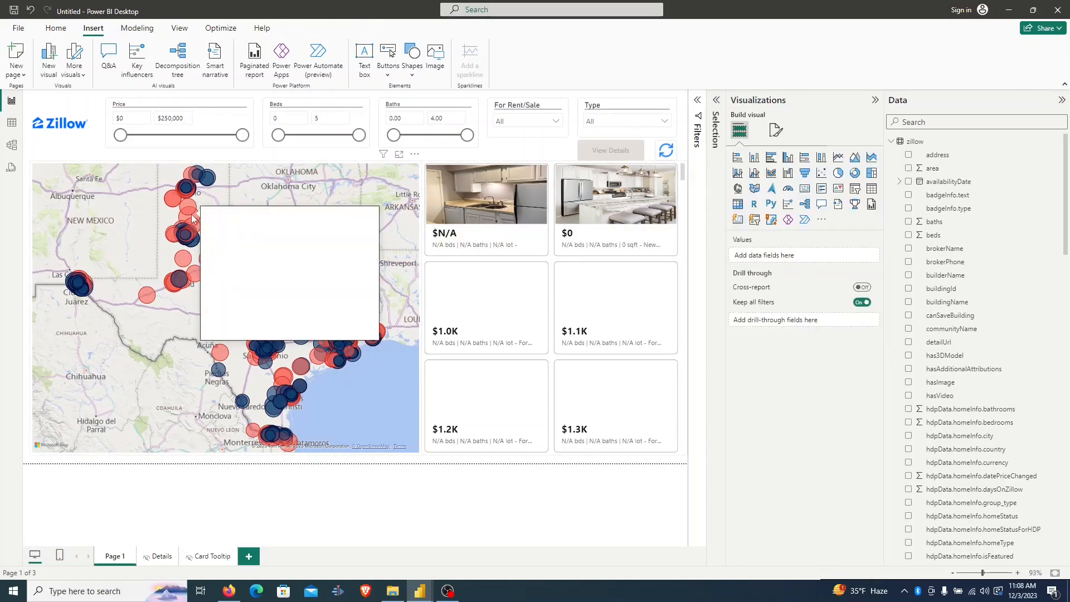
left_click(192, 219)
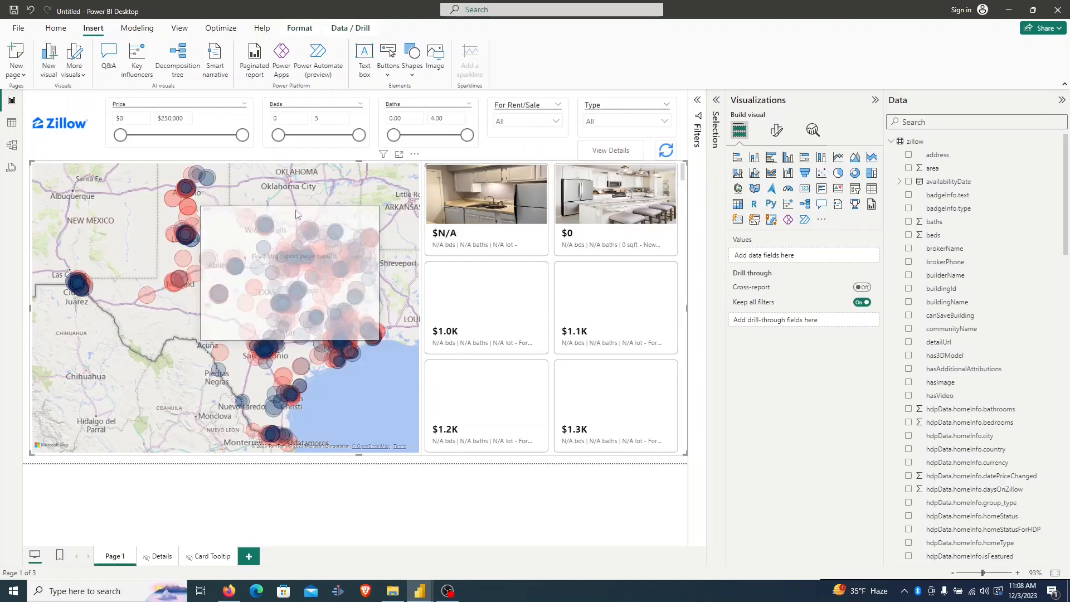
left_click(606, 156, "ctrl")
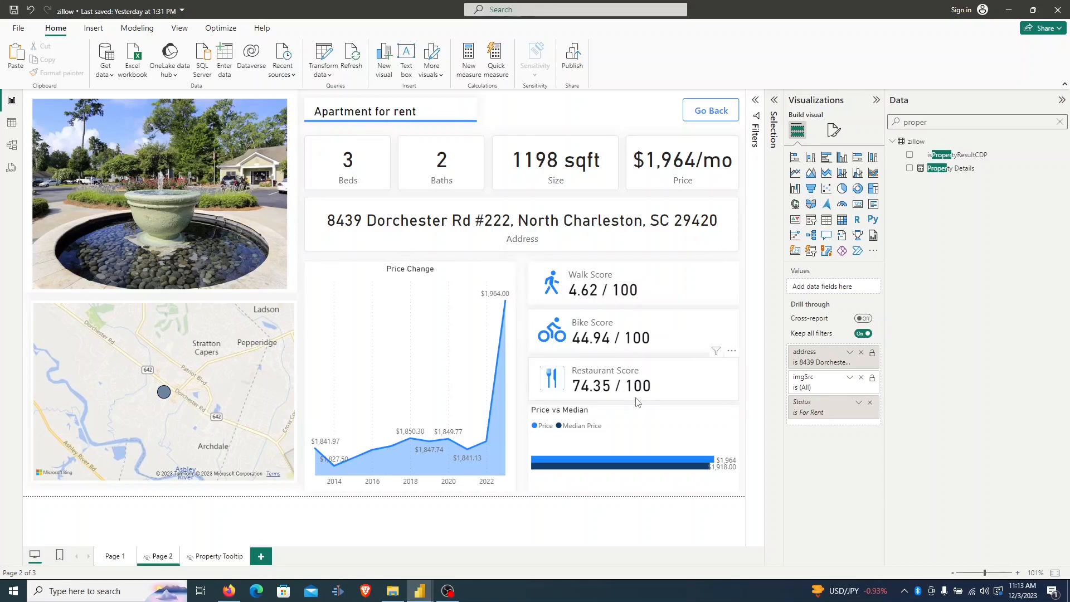
Search the finished zillow report's fields for "walk", view the Walk Score measure's formula, and return to the untitled report.
left_click_drag(932, 122, 886, 120)
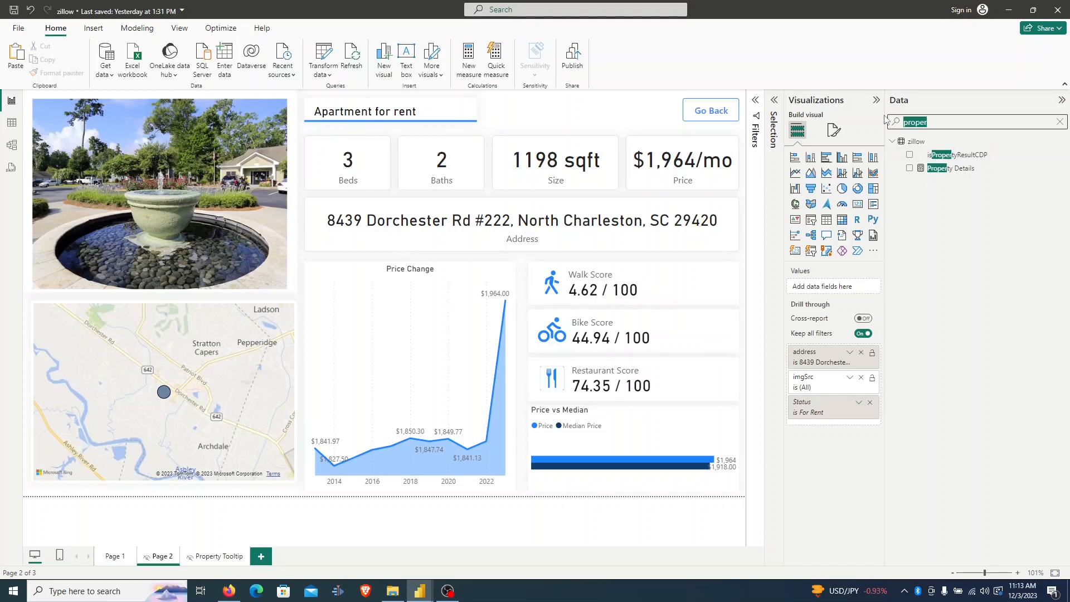
type("walk")
left_click(942, 155)
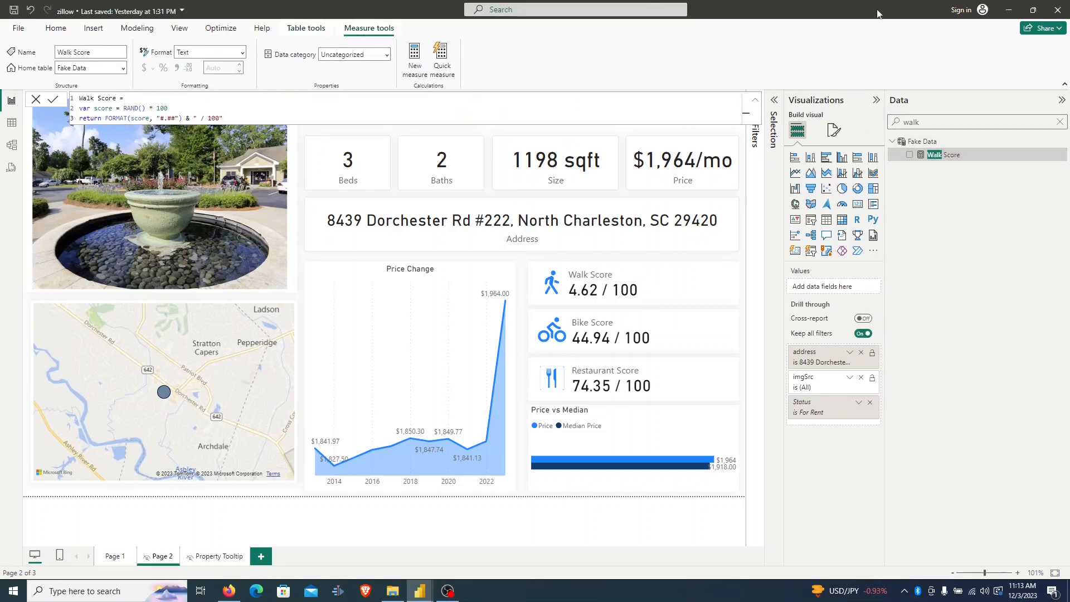
left_click(1015, 8)
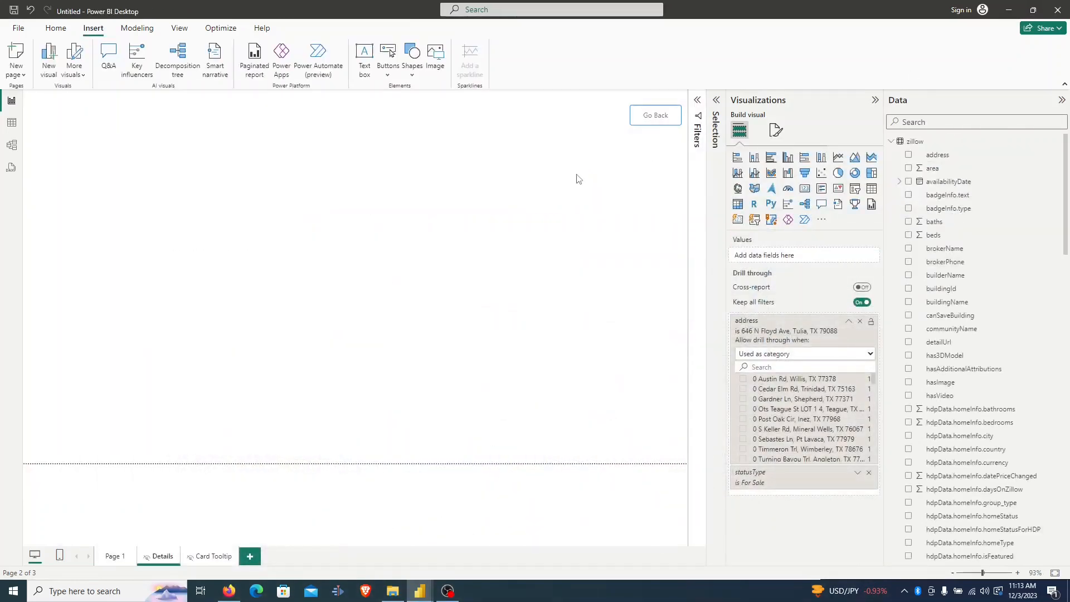
Create the zillow measure Walk Score = var score = RAND() * 100 return FORMAT(score, "#.##") & " / 100".
left_click(923, 145)
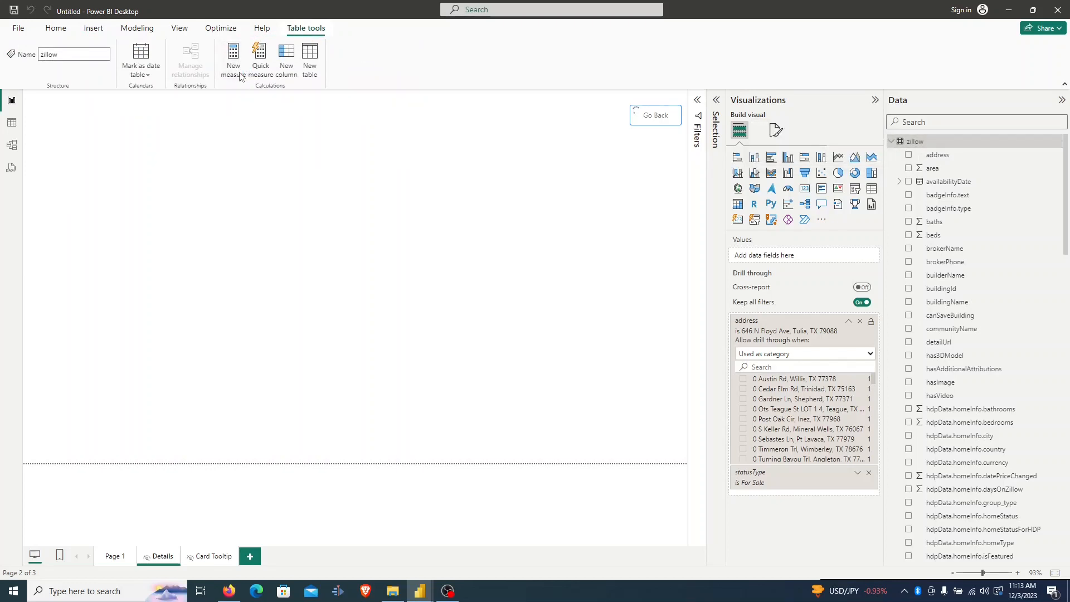
left_click(234, 61)
type("Walk Score = var score = RAND() * 100 return FORMAT(score, \"#.##\") & \" / 100\"")
key("Return")
Create the zillow measure Bike Score = var score = RAND() * 100 return FORMAT(score, "#.##") & " / 100".
left_click(922, 144)
left_click(230, 77)
type("Bike Score = var score = RAND() * 100 return FORMAT(score, \"#.##\") & \" / 100\"")
key("Return")
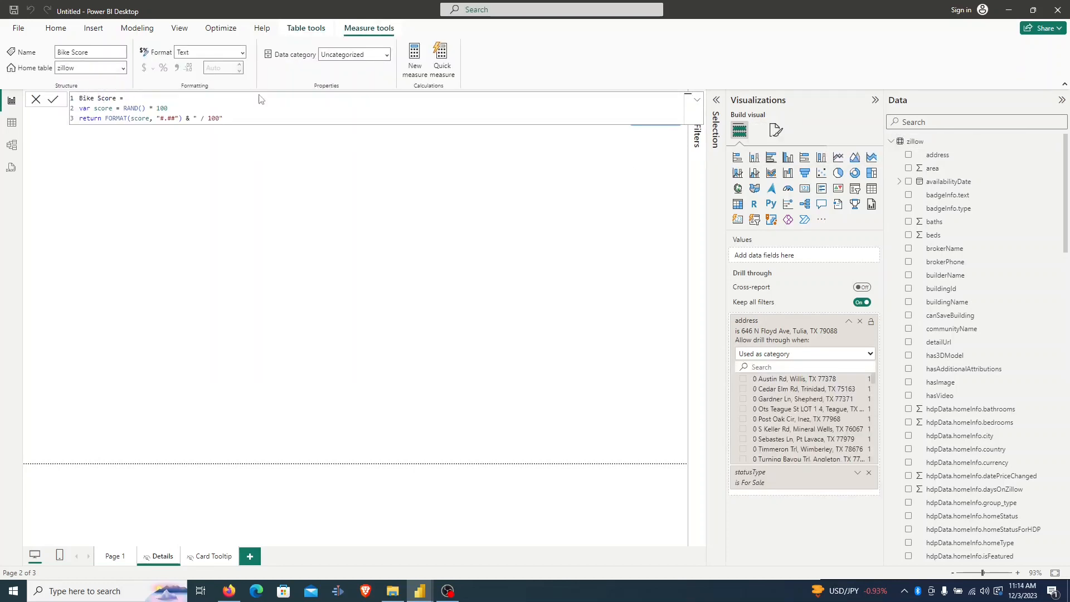
Create the zillow measure Restaurant Score = var score = RAND() * 100 return FORMAT(score, "#.##") & " / 100".
left_click(415, 58)
type("Walk Score = var score = RAND() * 100 return FORMAT(score, \"#.##\") & \" / 100\"")
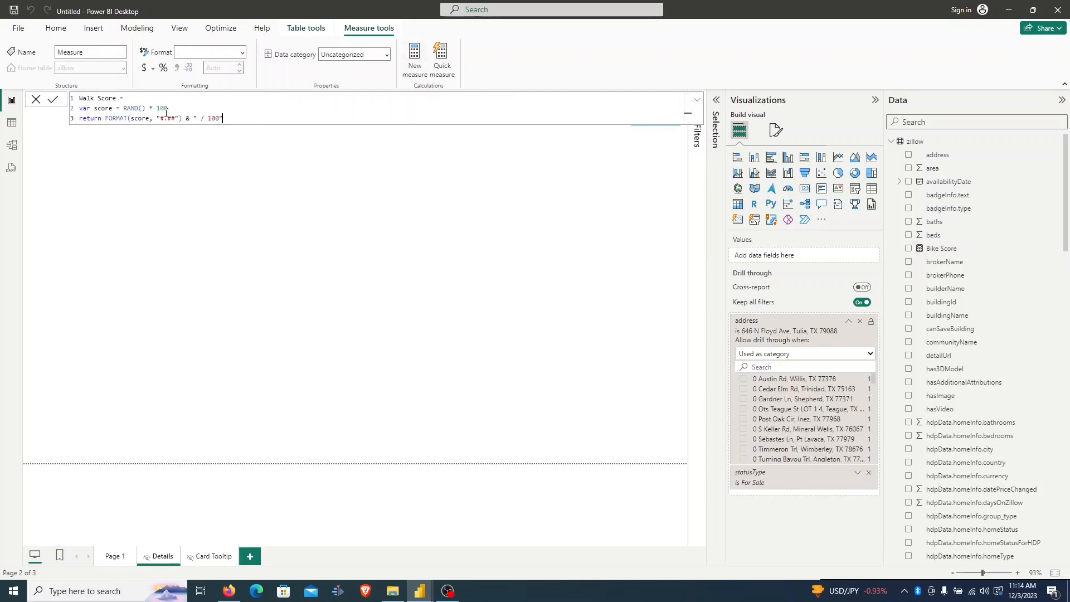
double_click(86, 98)
type("Restaurant")
key("Return")
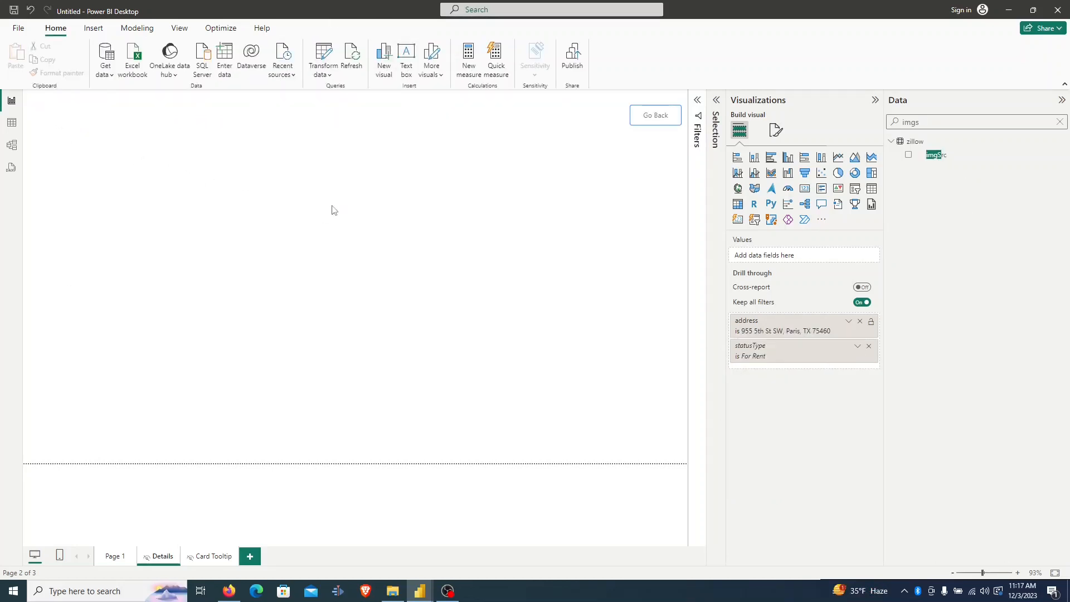
Add a new-style card visual near the upper-left corner of the Details page and fill it with the imgSrc field.
left_click(742, 221)
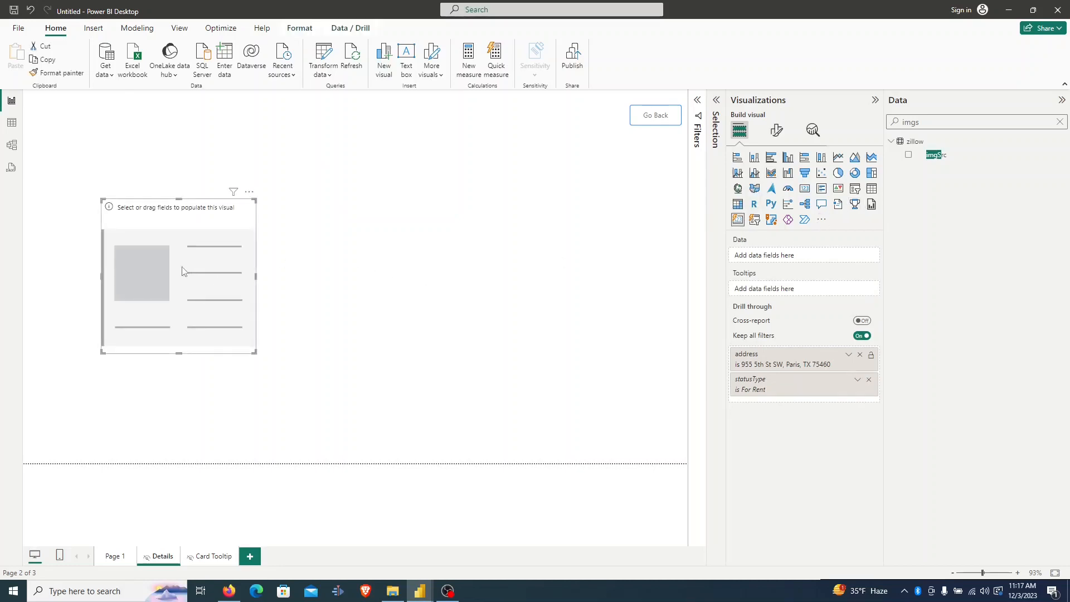
left_click_drag(240, 267, 193, 178)
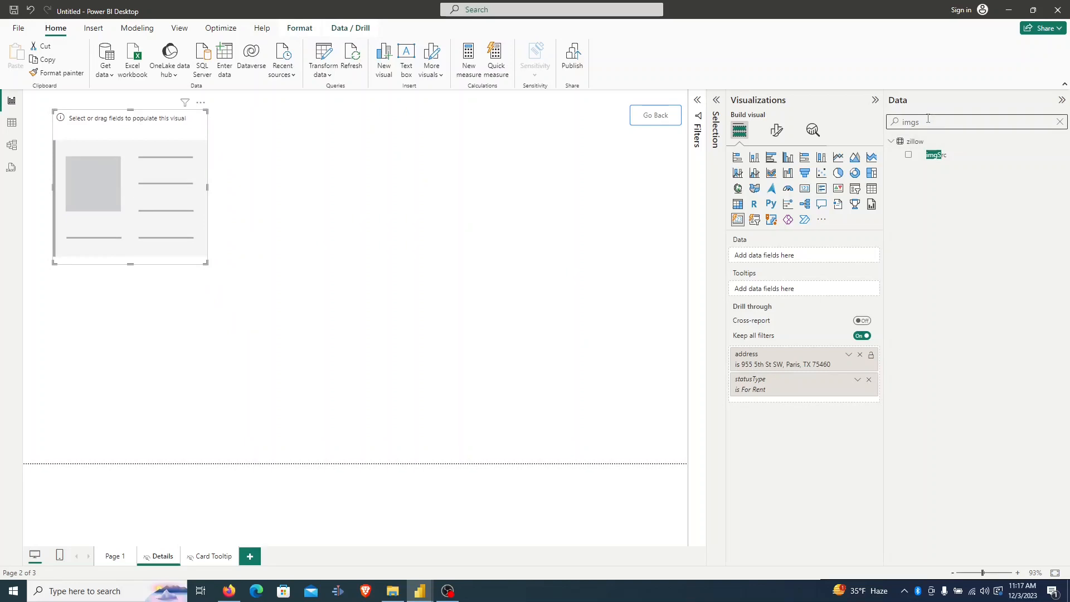
left_click_drag(942, 162, 774, 264)
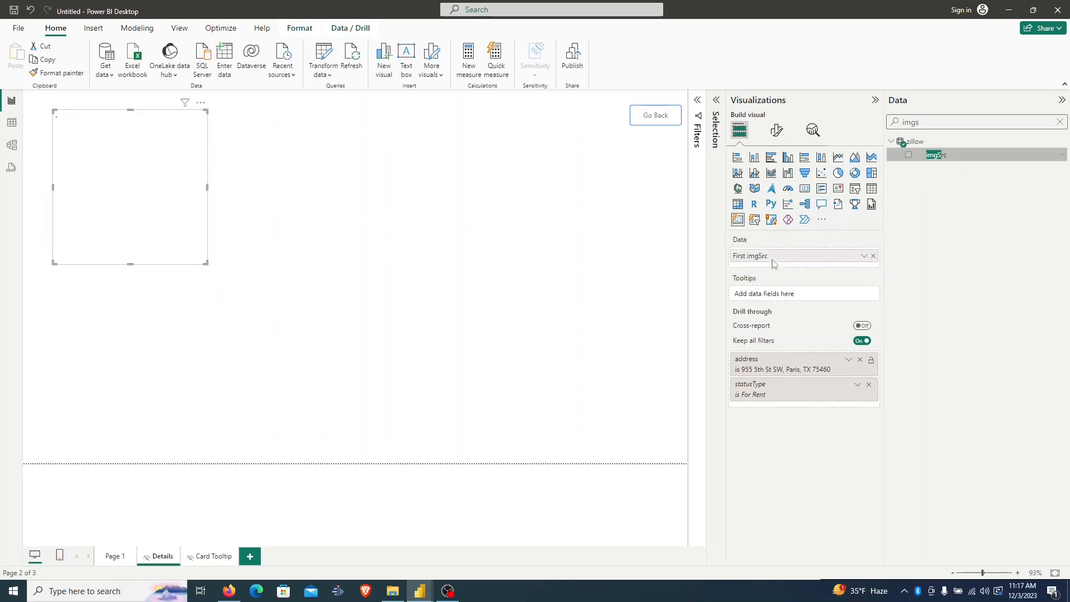
Turn off the callout values of the imgSrc card.
left_click(776, 130)
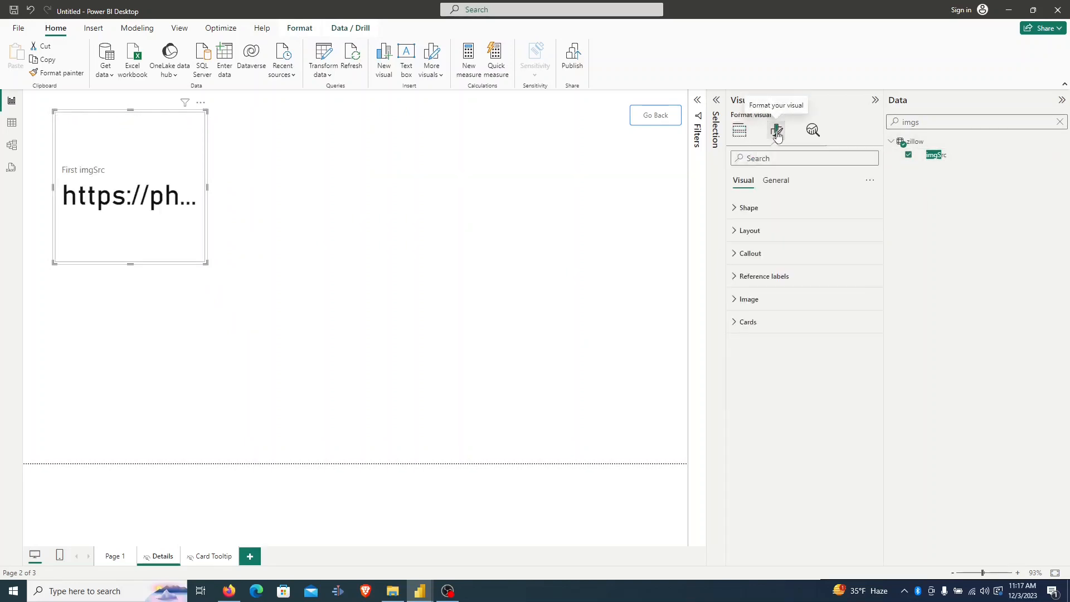
left_click(766, 257)
scroll(797, 351, "down", 3)
scroll(817, 345, "up", 2)
scroll(817, 345, "up", 1)
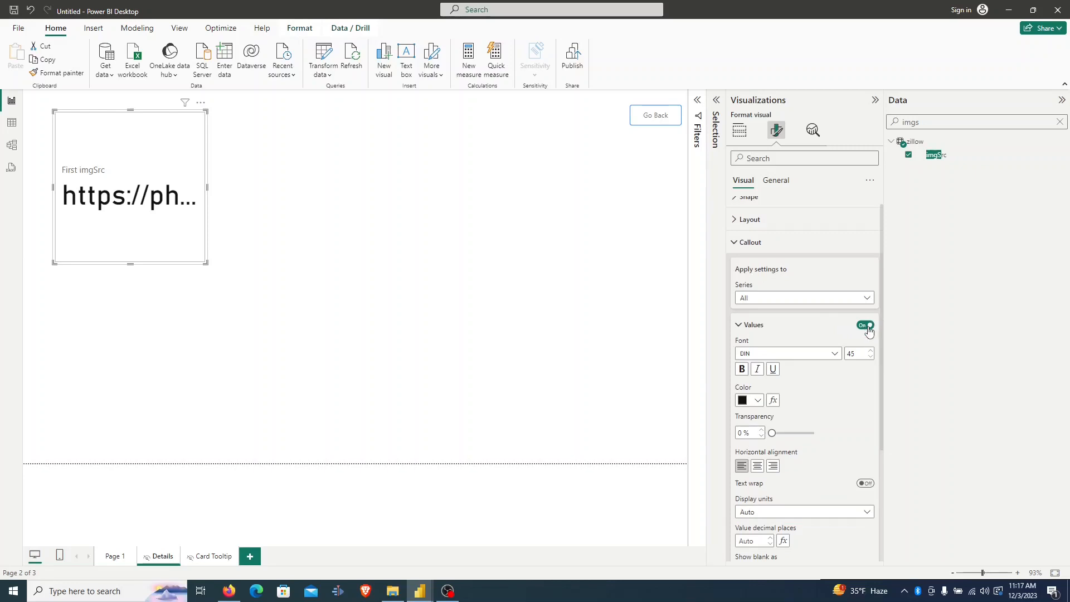
left_click(869, 329)
Turn off the imgSrc card's Cards border and its callout label.
scroll(875, 412, "down", 5)
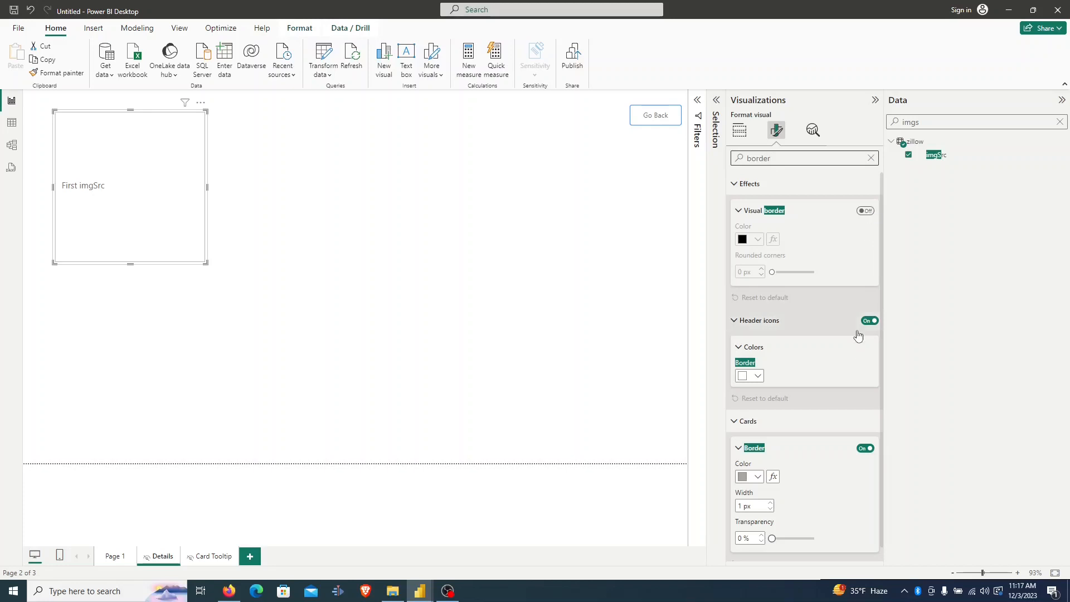
scroll(857, 335, "down", 1)
left_click(866, 435)
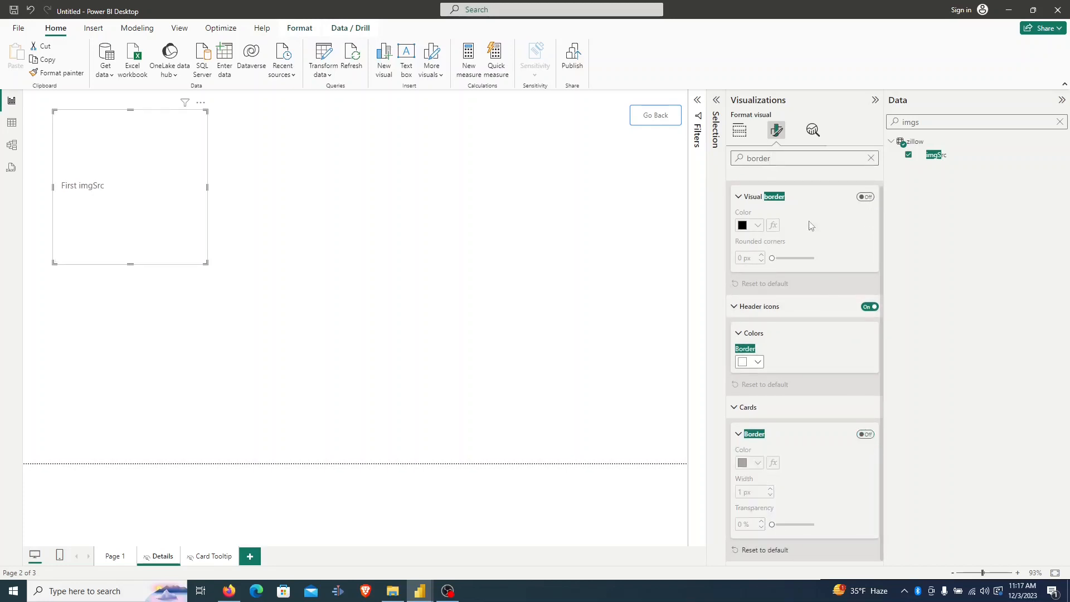
left_click_drag(784, 160, 714, 169)
key("BackSpace")
type("label")
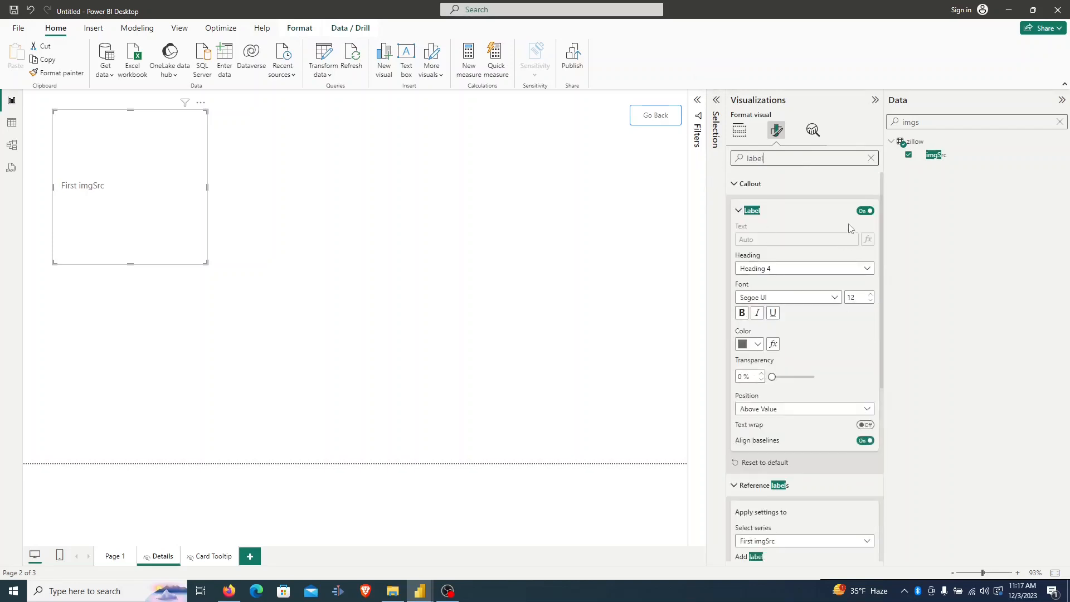
left_click(864, 211)
Turn on the card's image for all series as an Image URL based on the First imgSrc field value.
double_click(759, 160)
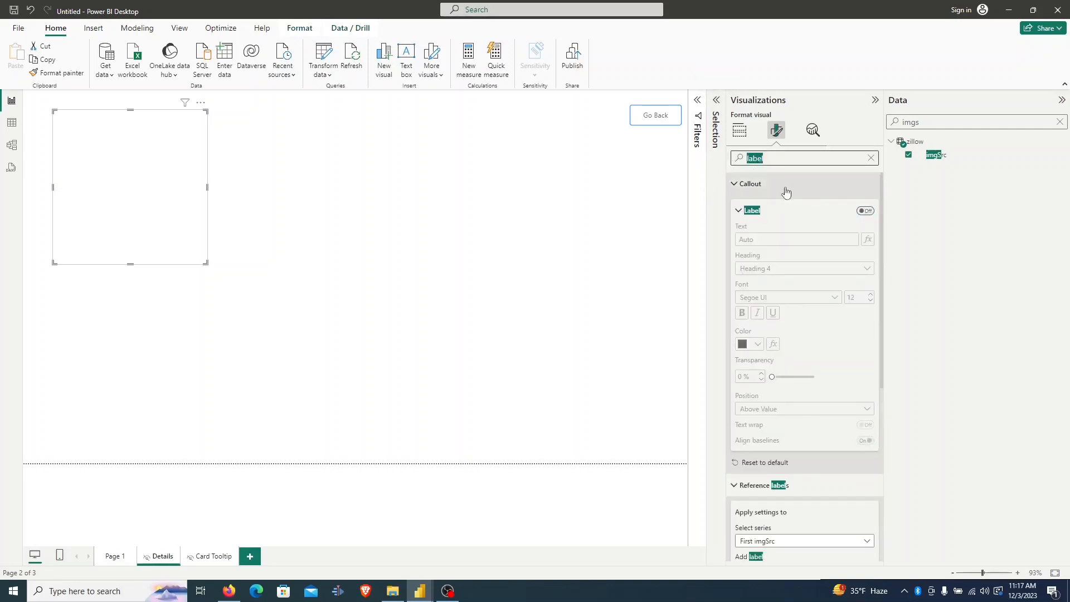
key("BackSpace")
type("image")
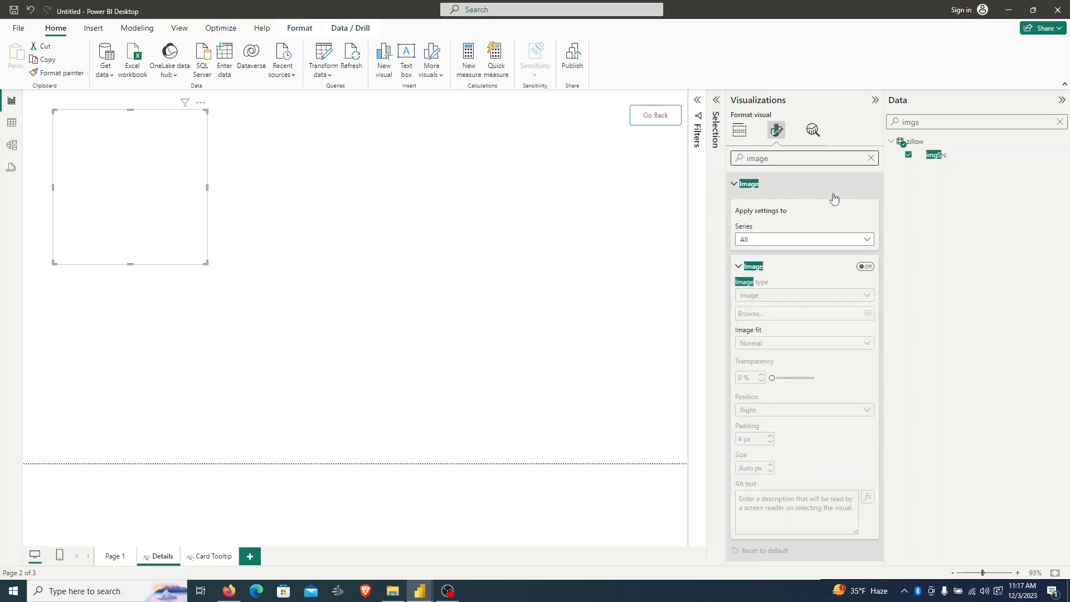
left_click(868, 241)
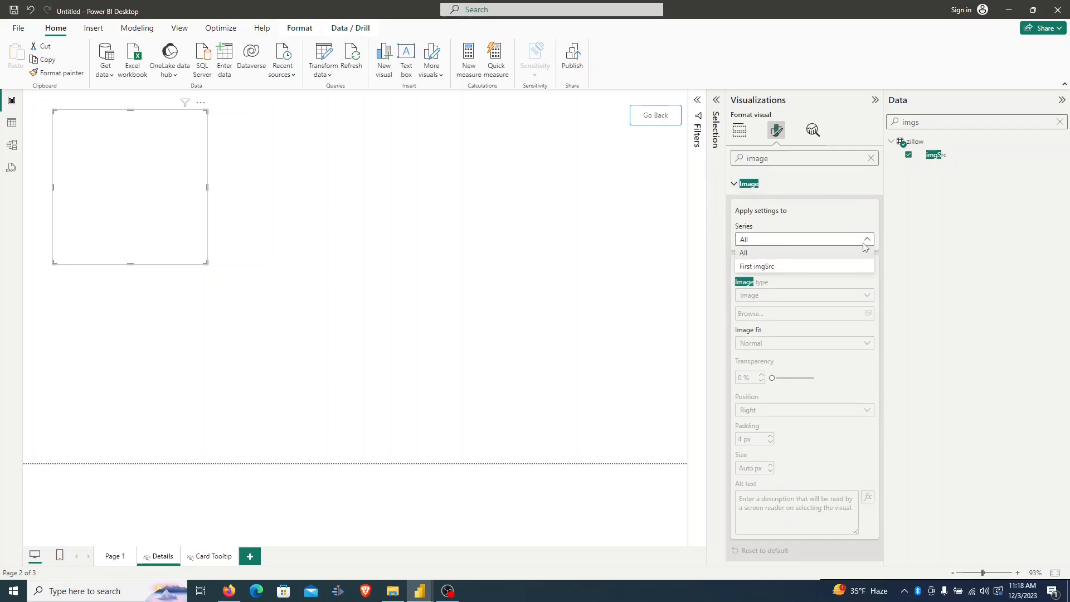
left_click(865, 240)
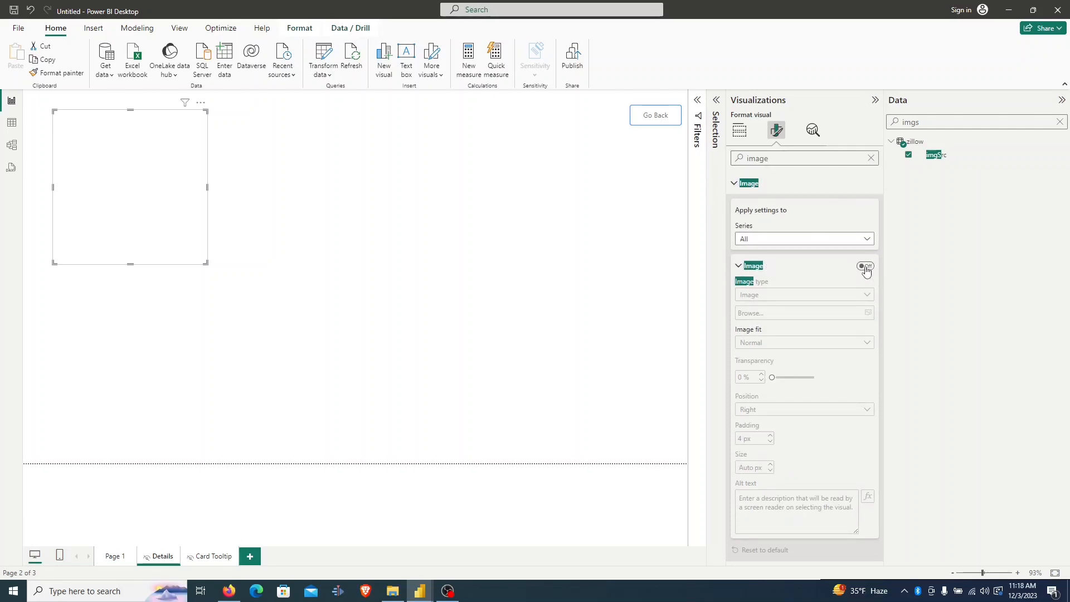
left_click(865, 266)
left_click(866, 295)
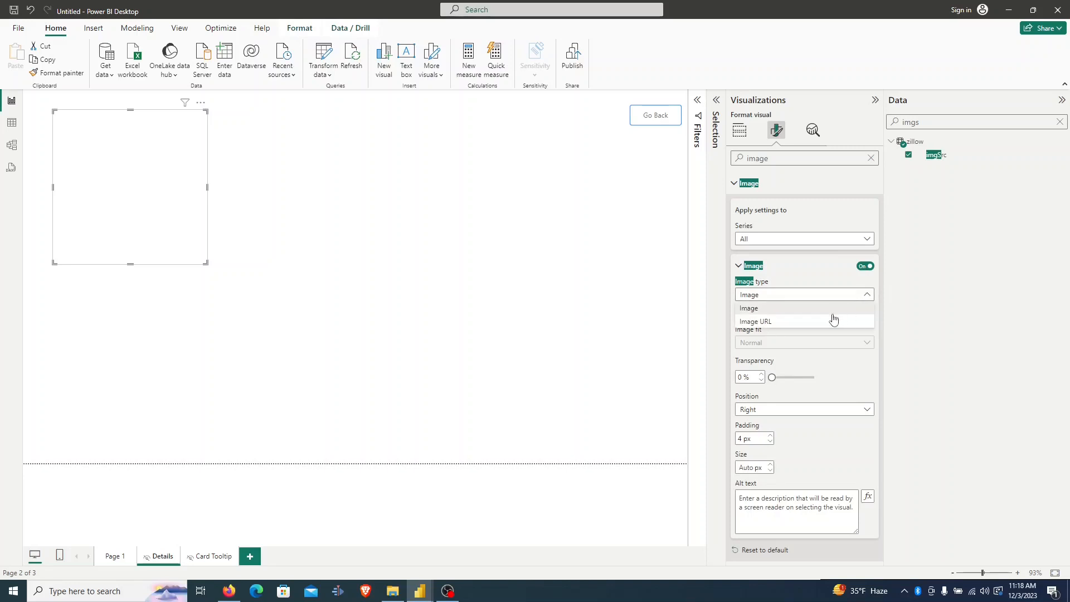
left_click(802, 322)
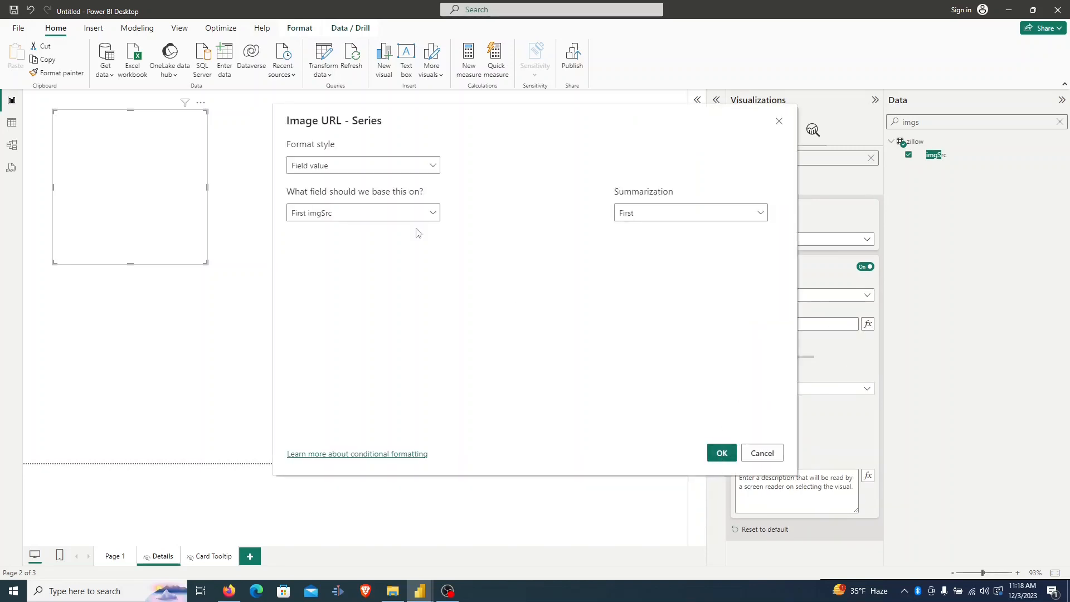
left_click(720, 453)
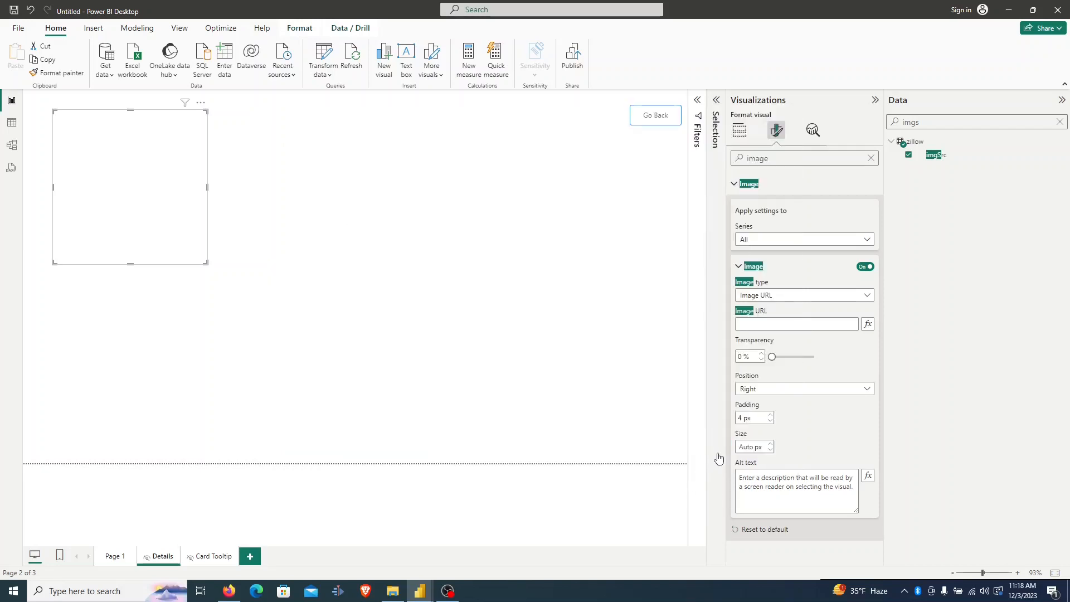
Enlarge the property image card and fit it into the upper-left corner of the Details page.
left_click_drag(204, 263, 320, 310)
left_click_drag(294, 237, 273, 226)
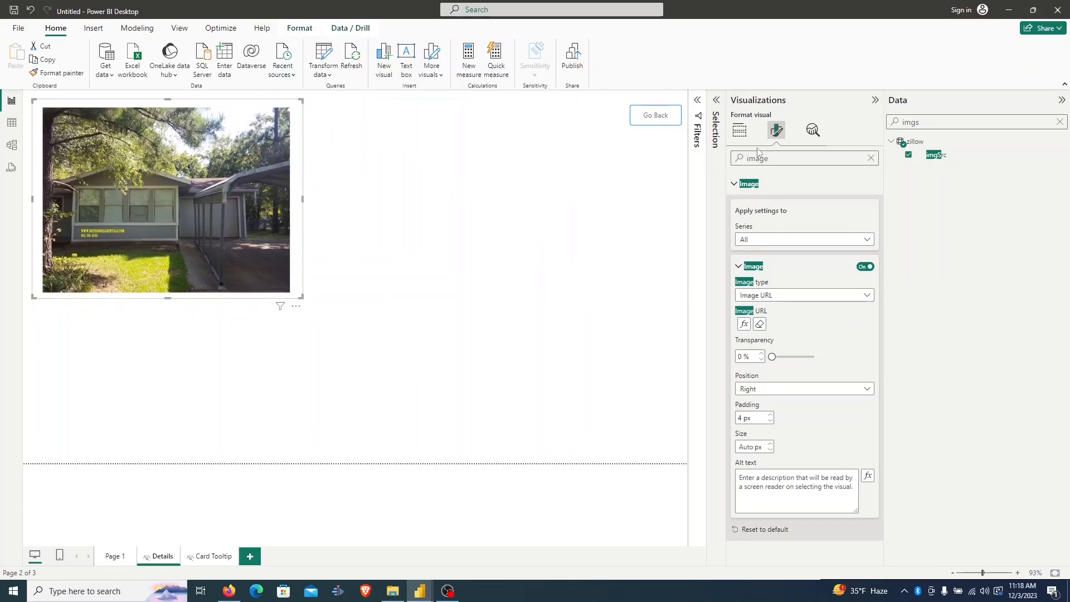
Find the shadow settings and turn on the property image card's visual shadow under Effects.
left_click_drag(795, 158, 729, 149)
type("shadow")
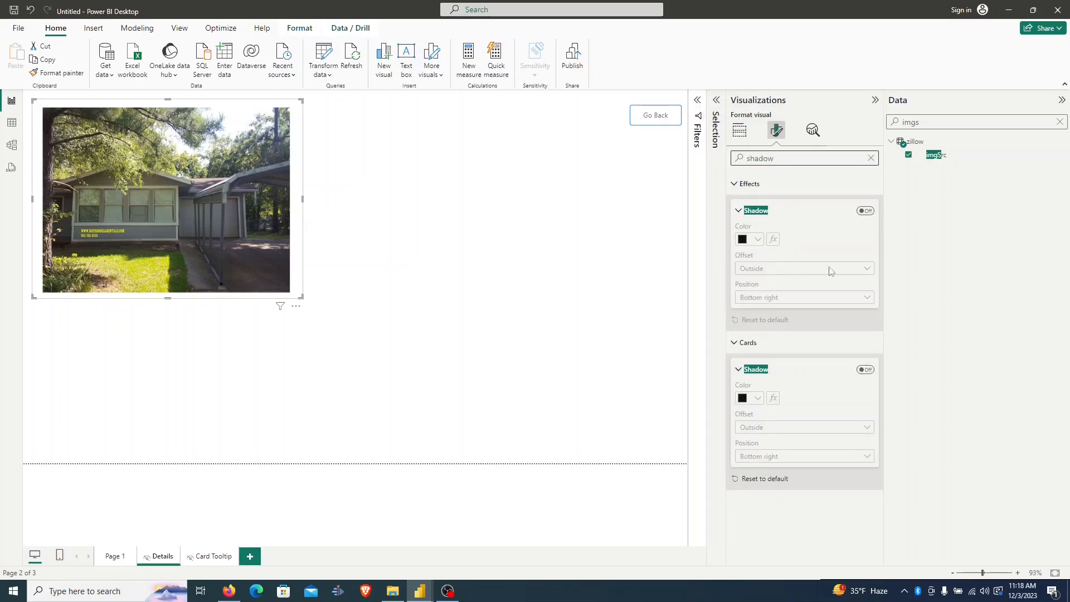
left_click(866, 211)
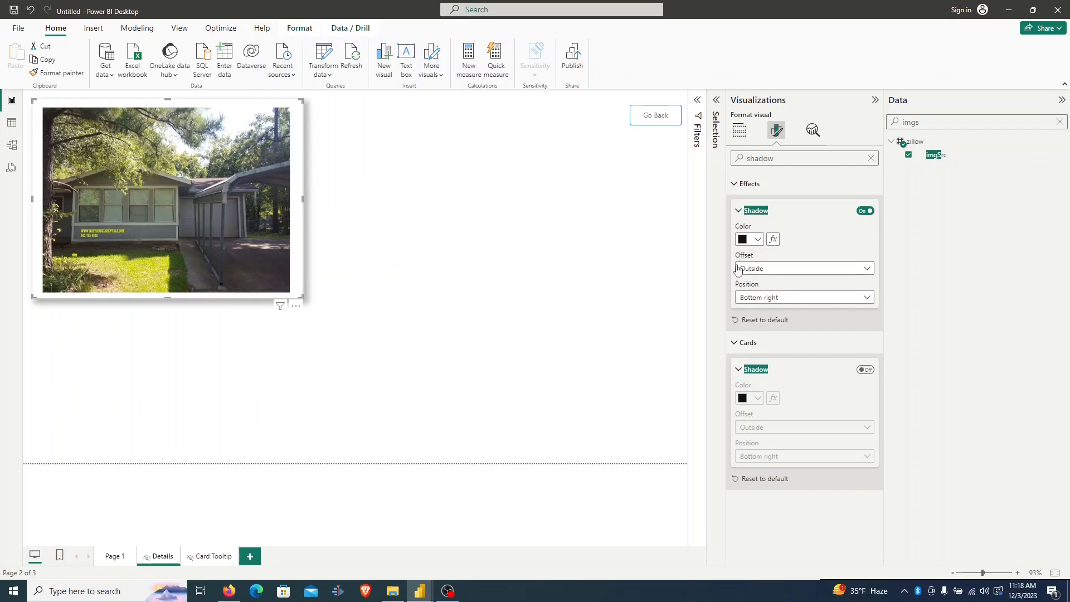
Set the property image card's shadow to light gray with its position at Center, and nudge the card slightly left.
left_click(758, 240)
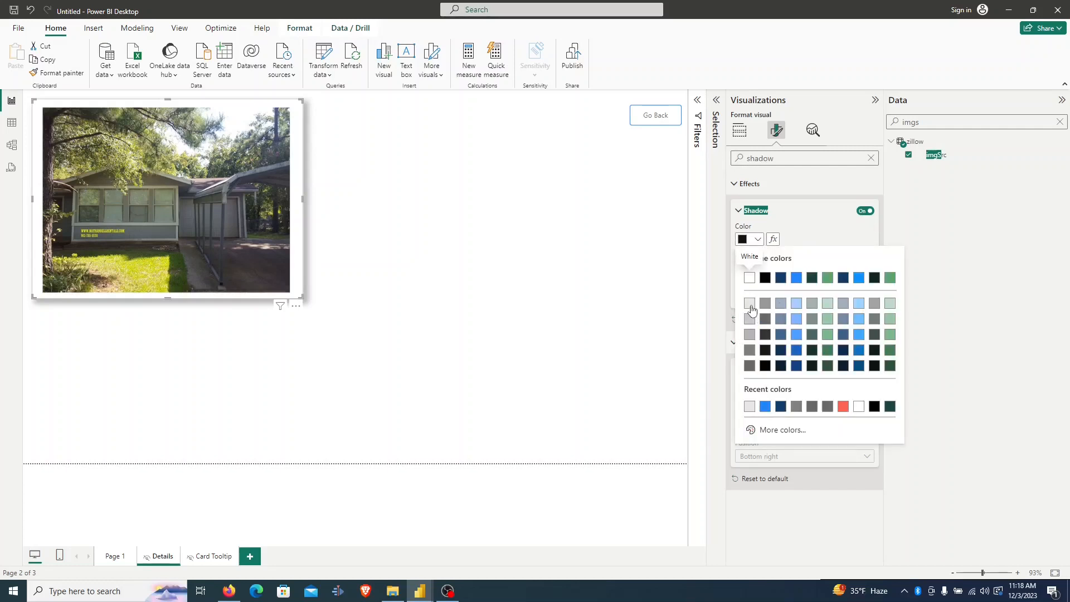
left_click(750, 319)
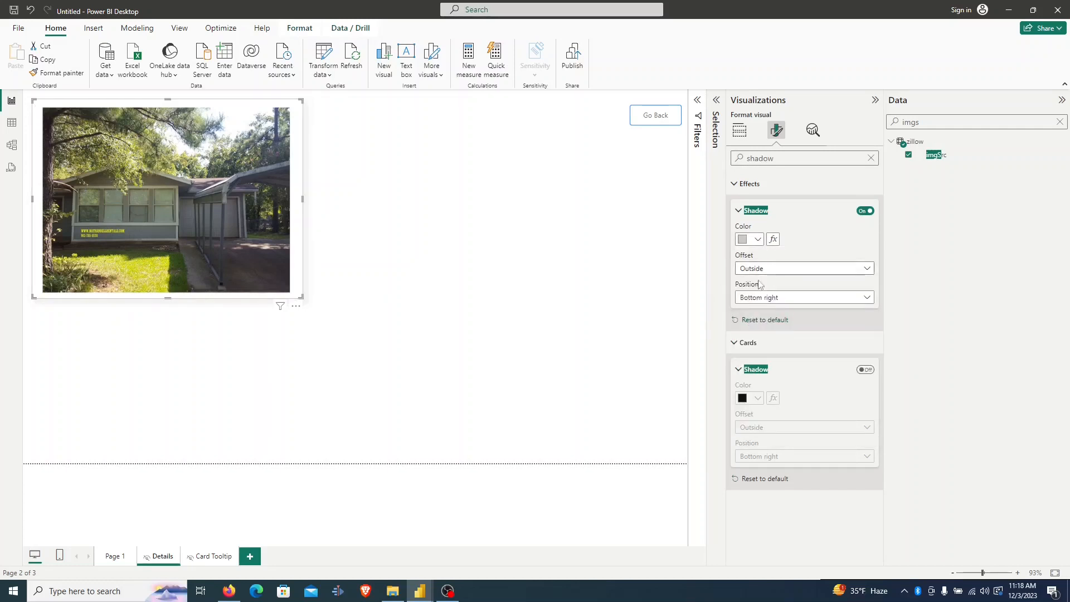
left_click(814, 297)
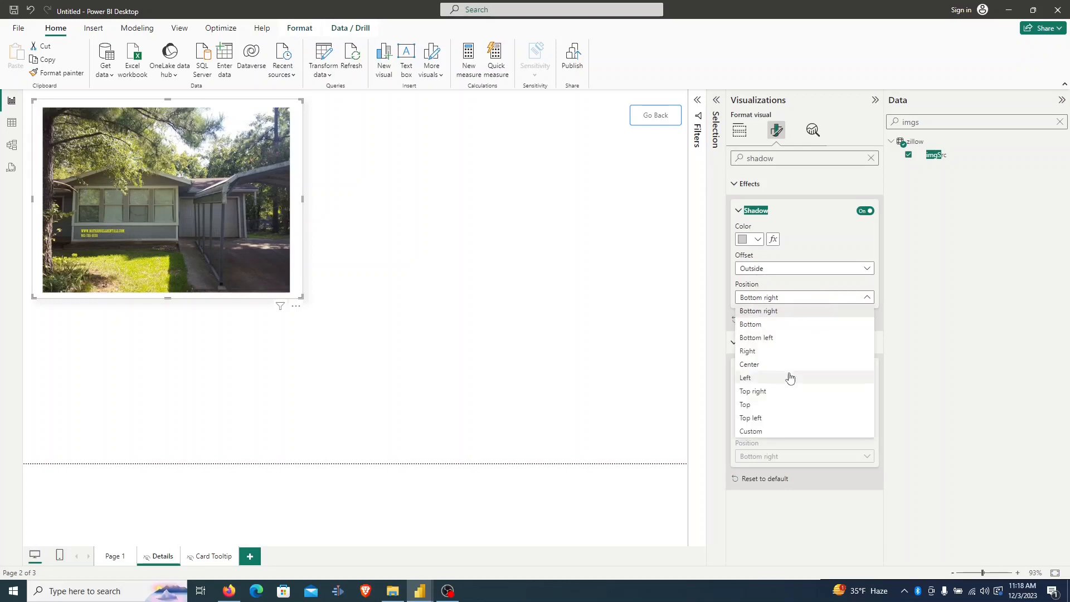
left_click(781, 366)
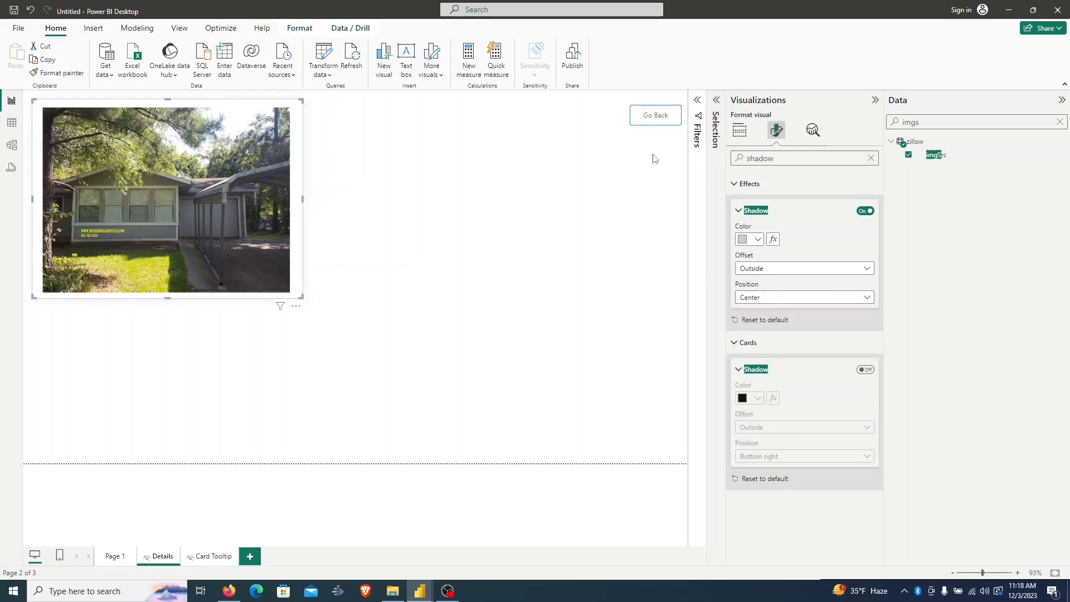
left_click(476, 180)
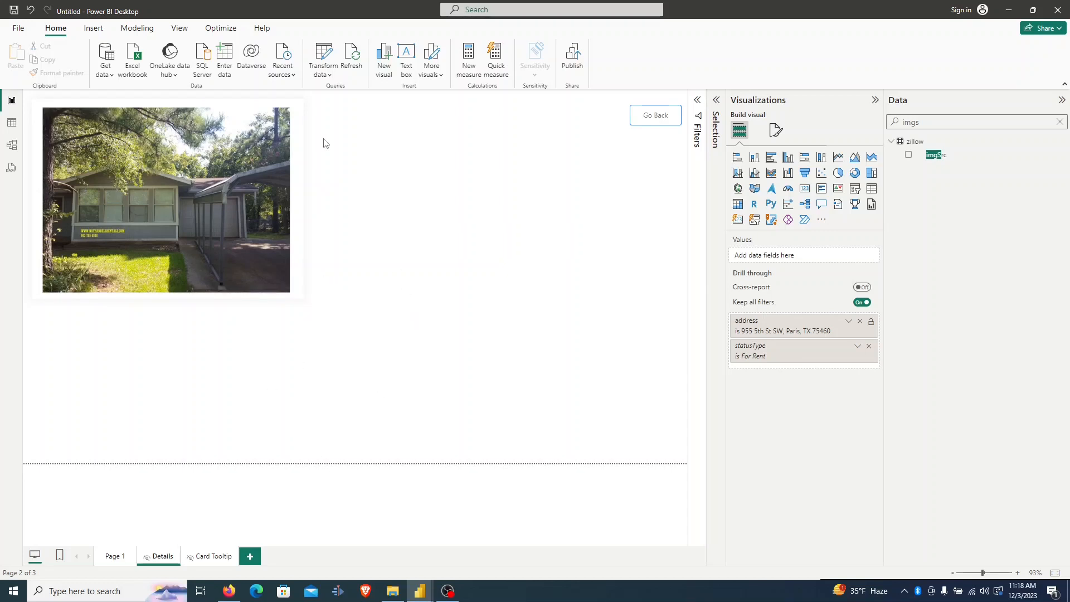
left_click_drag(292, 197, 290, 195)
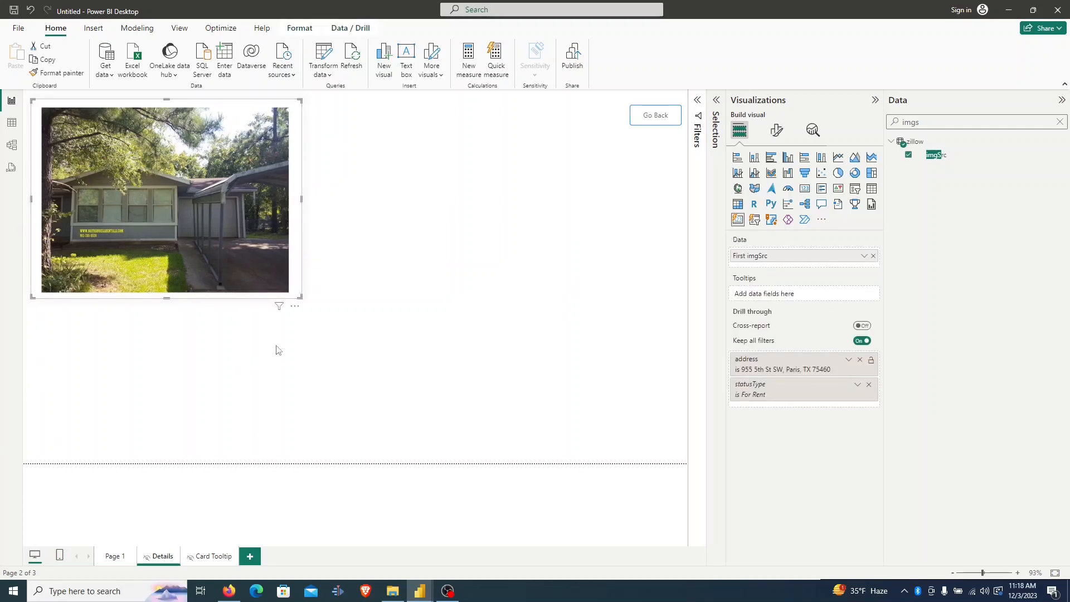
Add a map visual beneath the property image card and fit it to the card's width with a small gap between them.
left_click(737, 189)
mouse_move(289, 375)
left_mouse_down()
mouse_move(301, 380)
mouse_move(290, 379)
left_mouse_up()
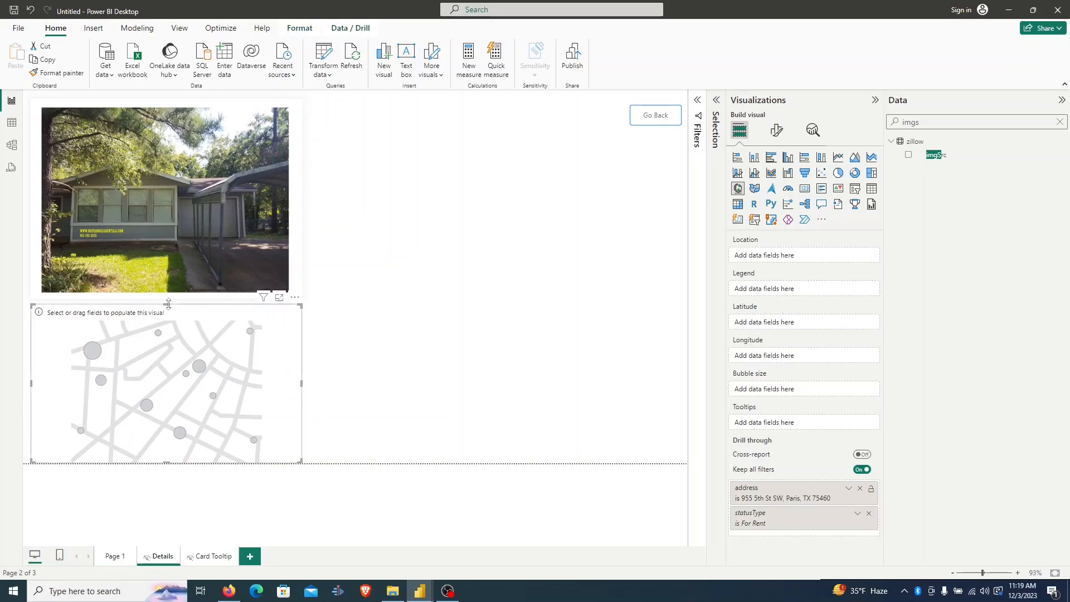
left_click_drag(167, 305, 166, 312)
Assign the address field to the map's Location and the beds field to its Bubble size.
double_click(911, 122)
type("address")
left_click_drag(937, 155, 769, 256)
double_click(913, 122)
key("BackSpace")
type("beds")
left_click_drag(934, 155, 774, 395)
Assign statusType to the map's Legend, and latLong.latitude and latLong.longitude to its Latitude and Longitude.
left_click_drag(921, 122, 892, 124)
type("stat")
left_click_drag(942, 236, 804, 295)
left_click_drag(921, 123, 858, 135)
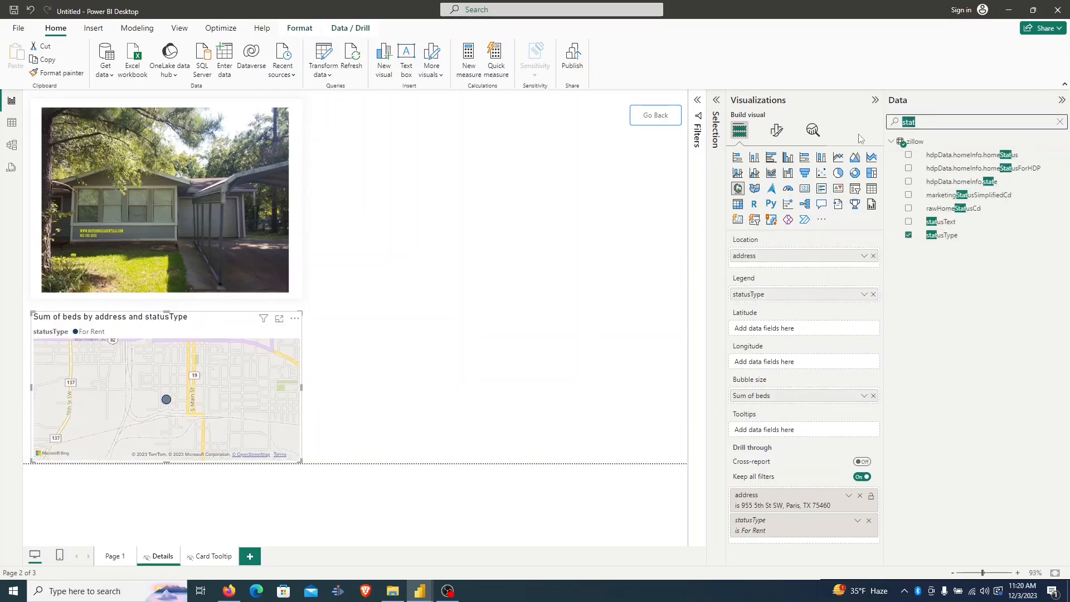
type("lat")
left_click_drag(948, 181, 803, 362)
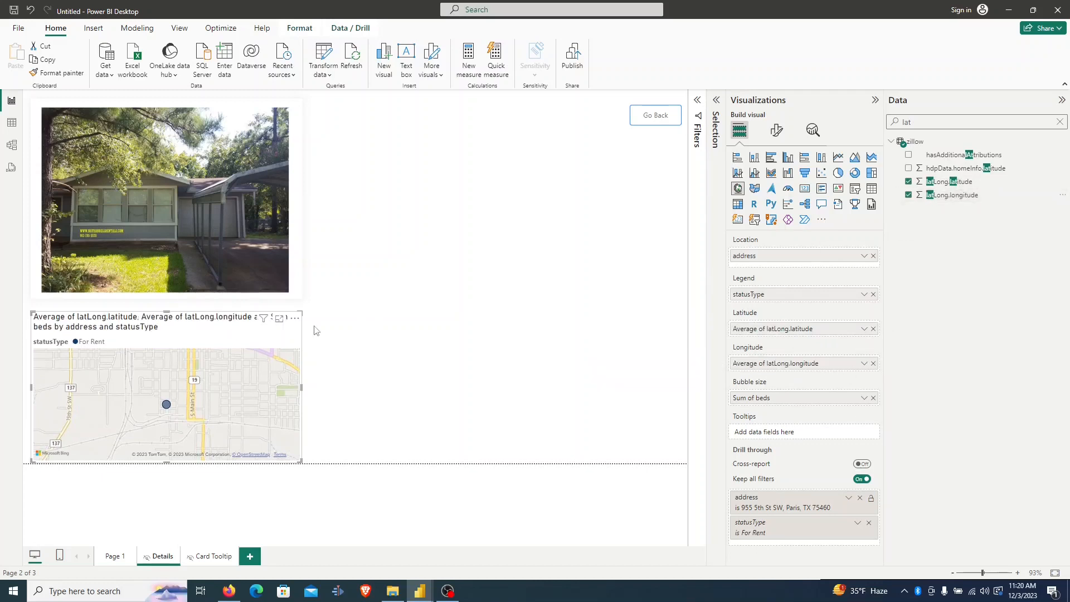
Turn off the map's legend and title.
left_click(778, 129)
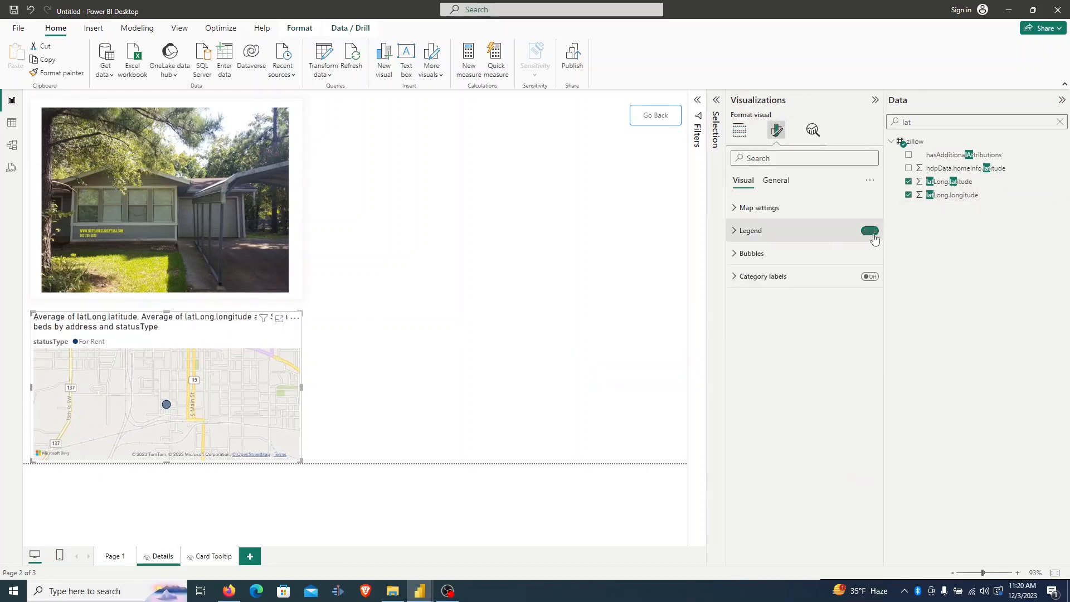
left_click(872, 232)
left_click(814, 158)
type("tui")
key("BackSpace")
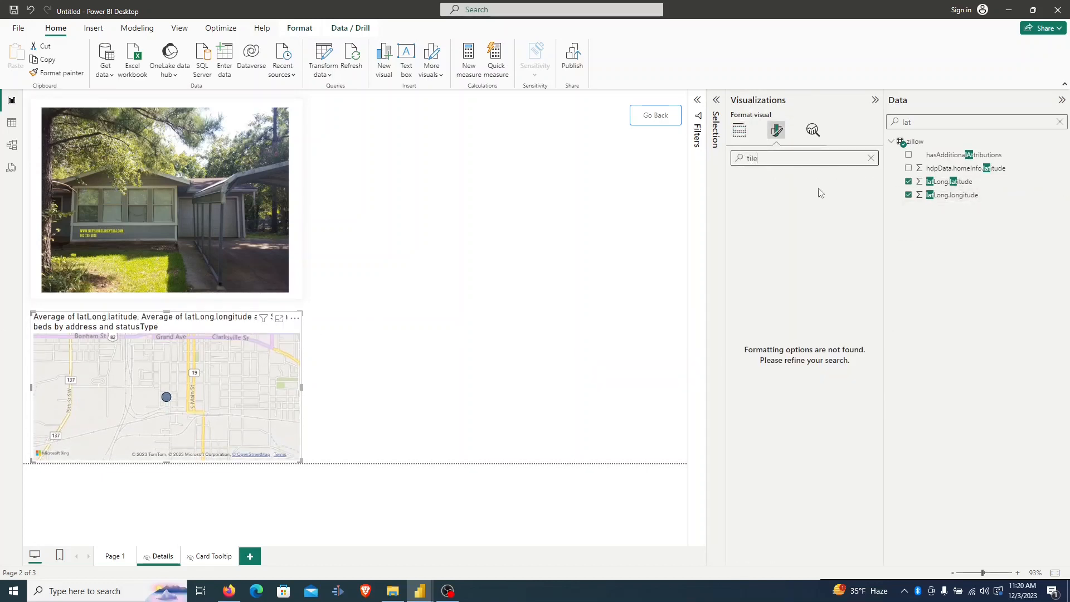
type("itle")
left_click(873, 257)
Turn on the map's shadow with its position at Center, and move the map up close beneath the property image.
left_click(791, 158)
key("BackSpace")
key("BackSpace")
key("BackSpace")
key("BackSpace")
key("BackSpace")
type("shadow")
left_click(872, 211)
left_click(768, 297)
left_click(752, 368)
left_click(401, 312)
left_click_drag(265, 316, 253, 309)
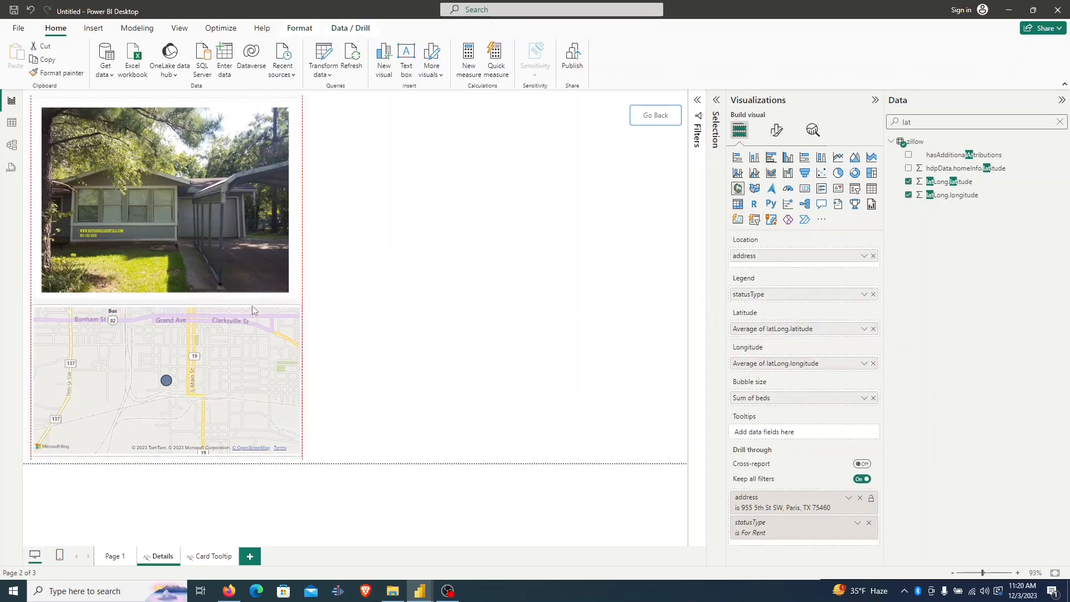
Insert a rectangle shape beside the property image.
left_click(385, 279)
left_click(93, 28)
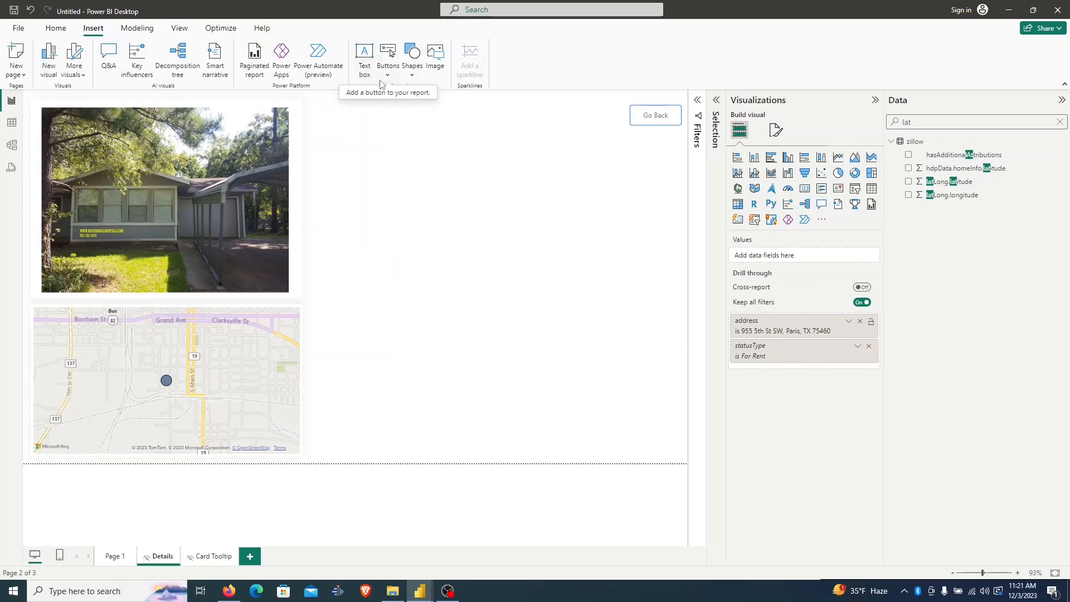
left_click(413, 78)
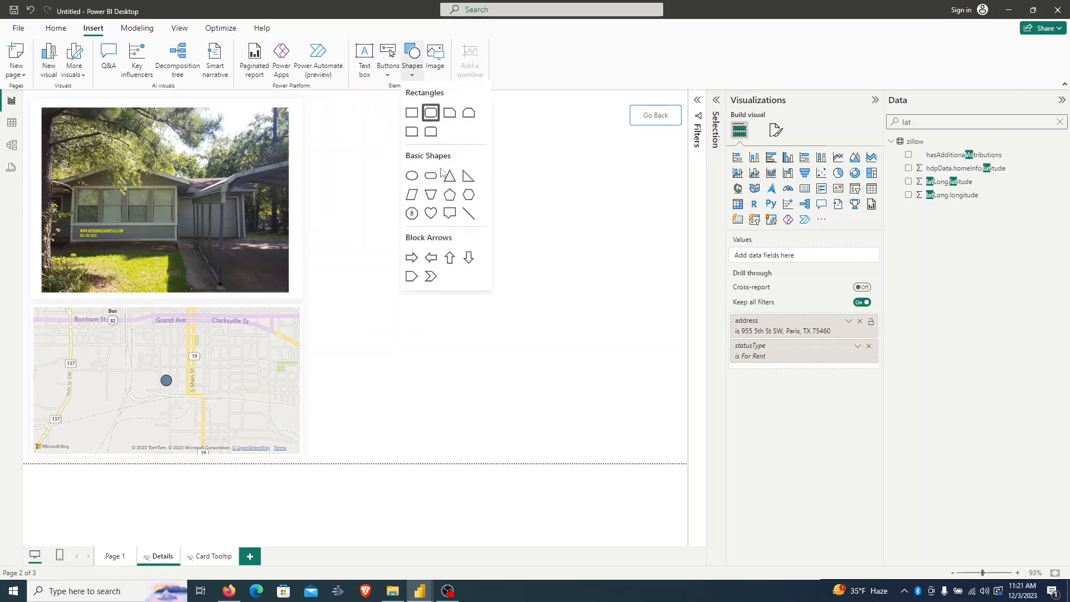
left_click(412, 113)
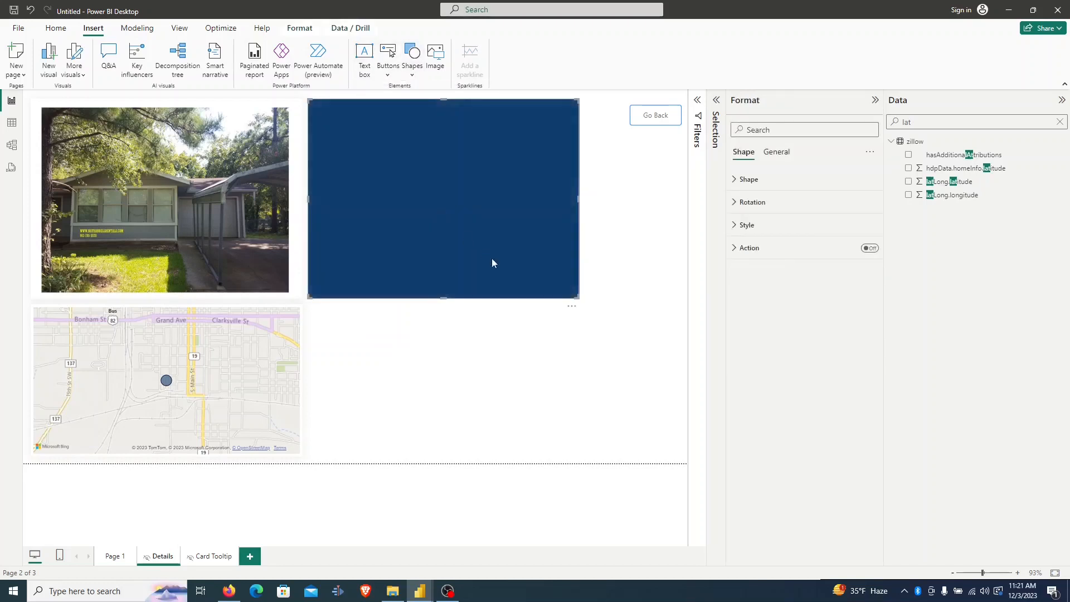
Set the rectangle's fill to the bright blue theme color.
type("color")
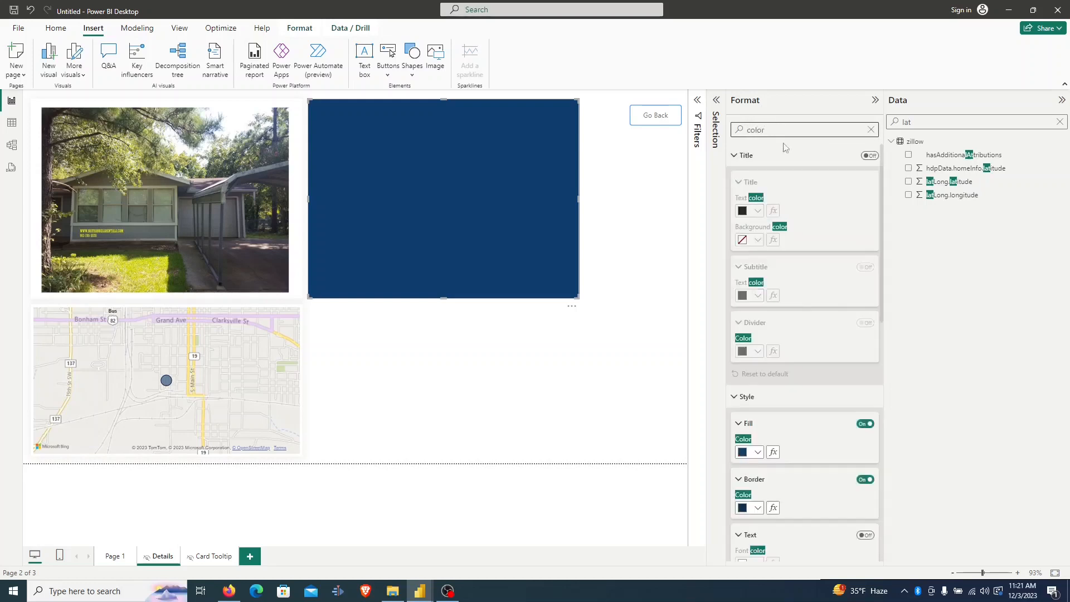
scroll(803, 279, "down", 5)
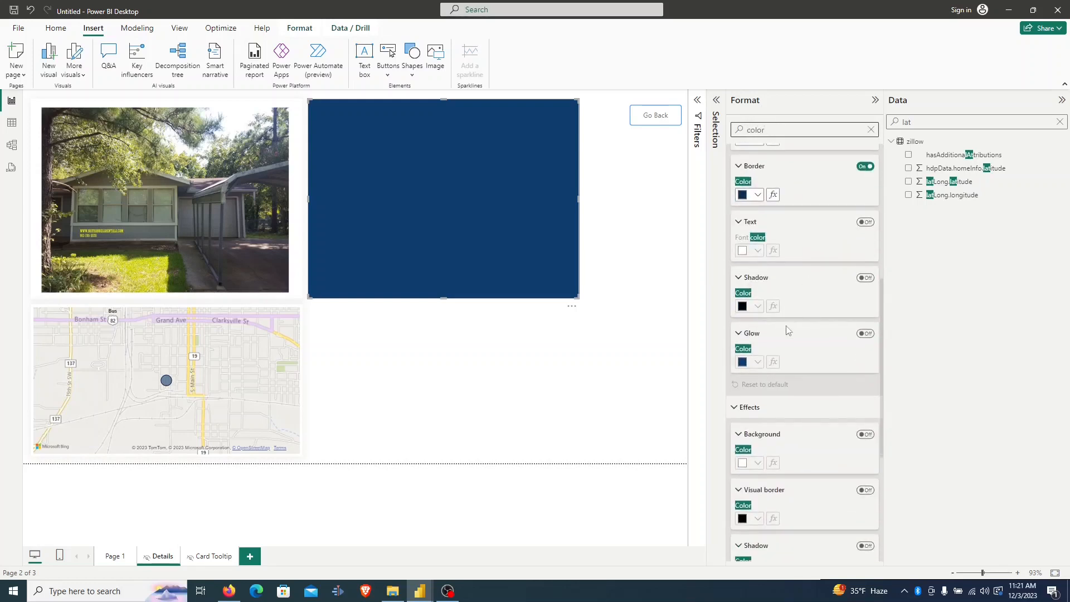
scroll(778, 312, "up", 5)
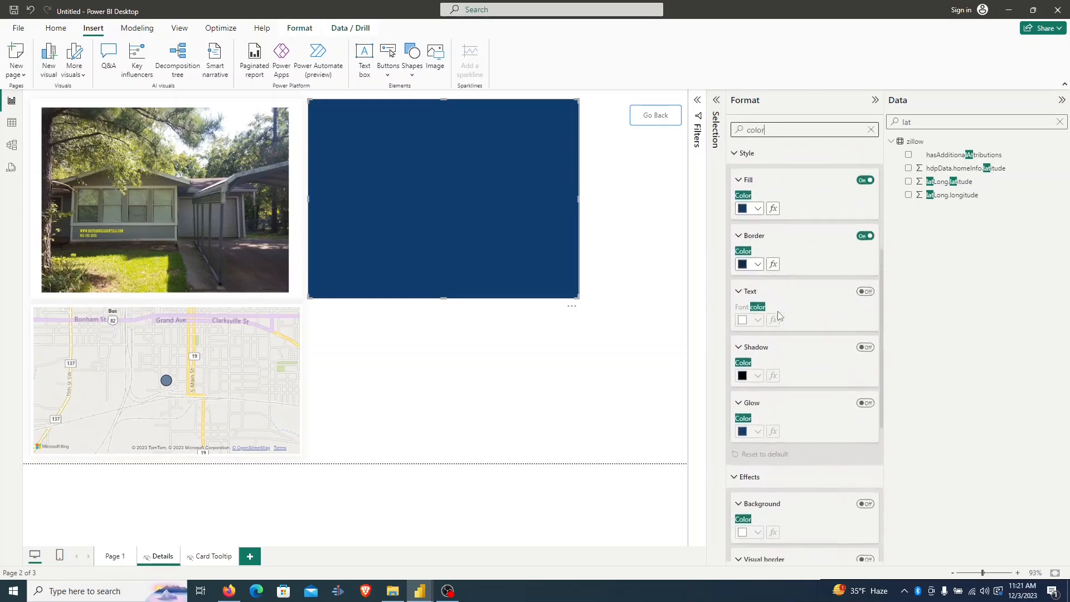
left_click(759, 210)
left_click(799, 248)
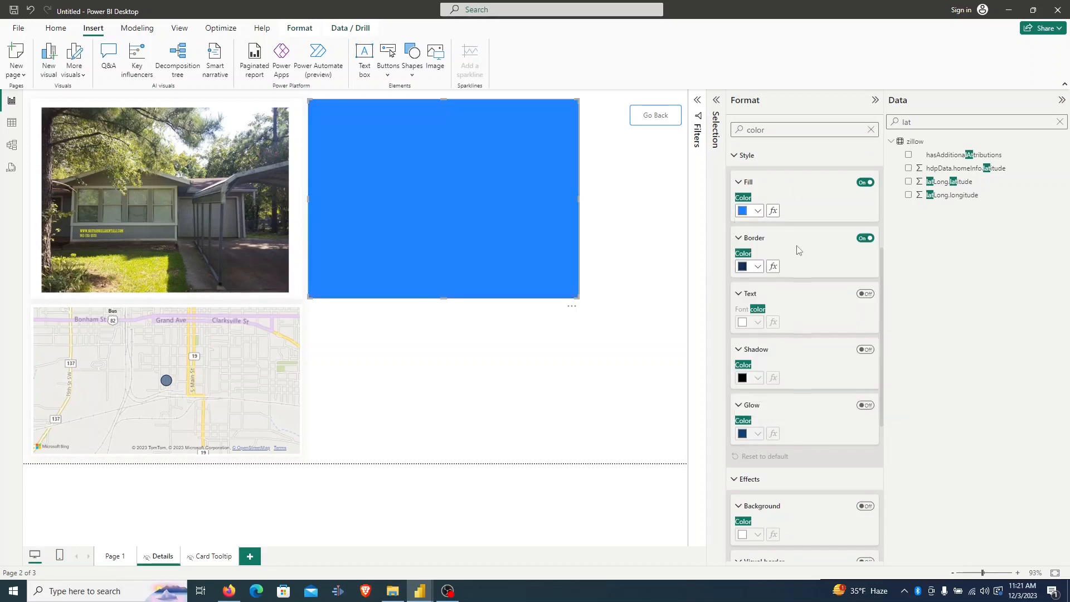
left_click(610, 260)
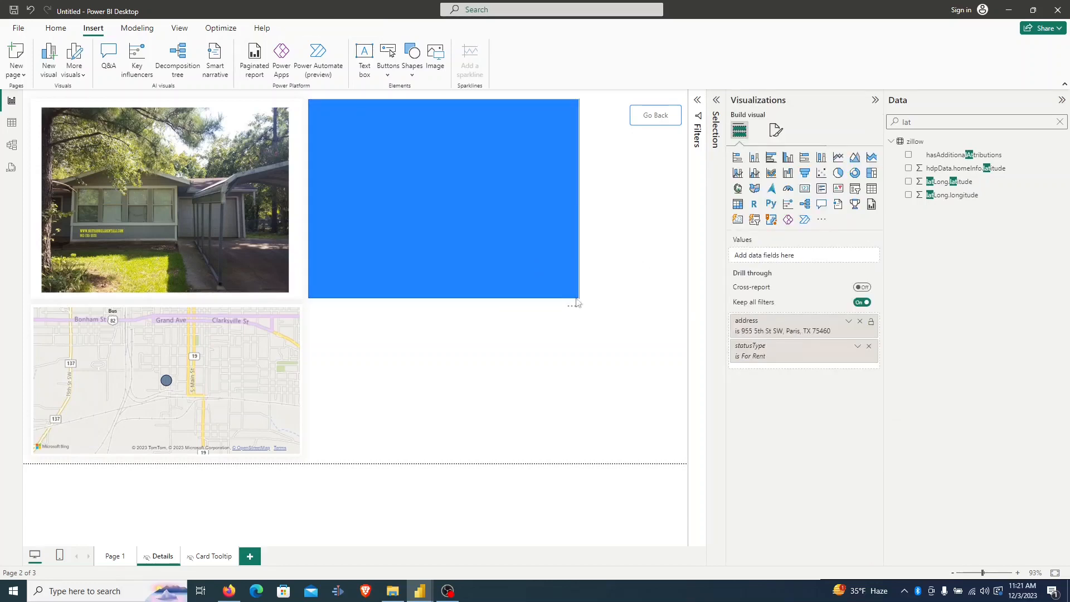
Set the rectangle's Style border to a blue theme color.
left_click(507, 287)
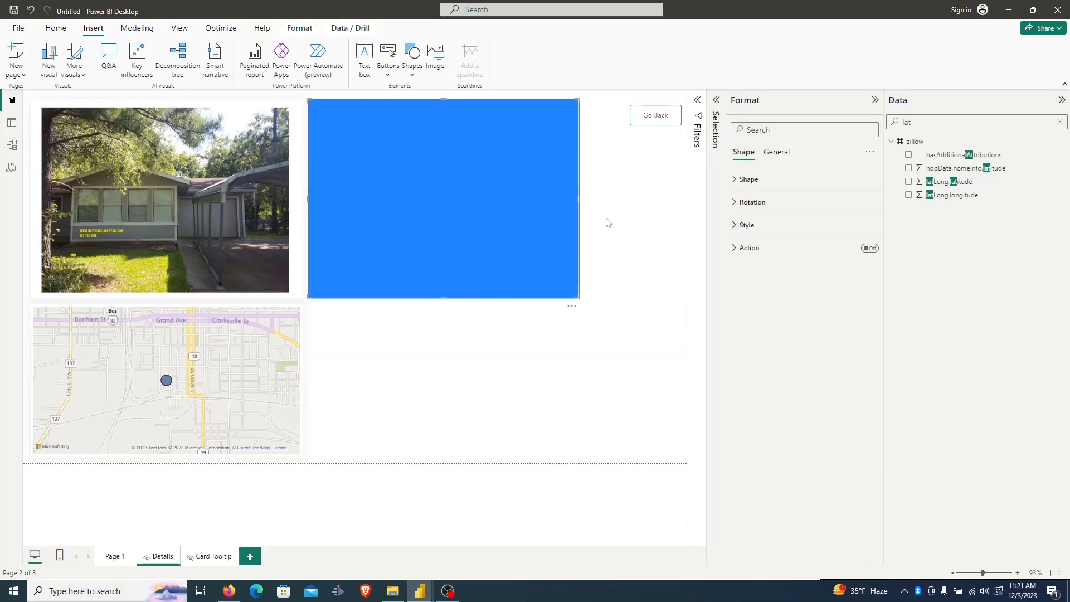
left_click(774, 129)
type("border")
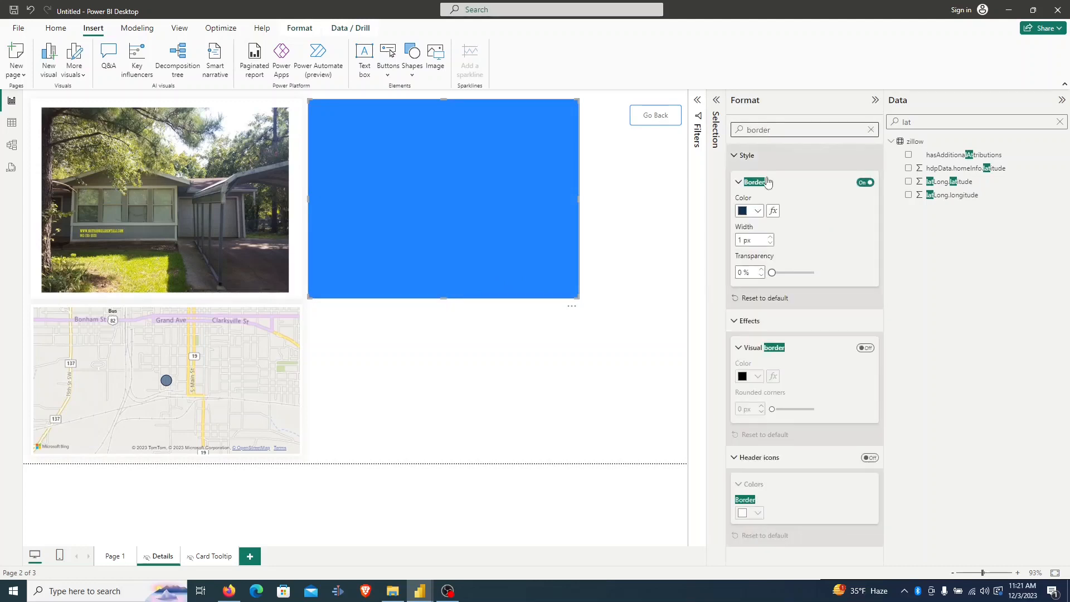
left_click(757, 213)
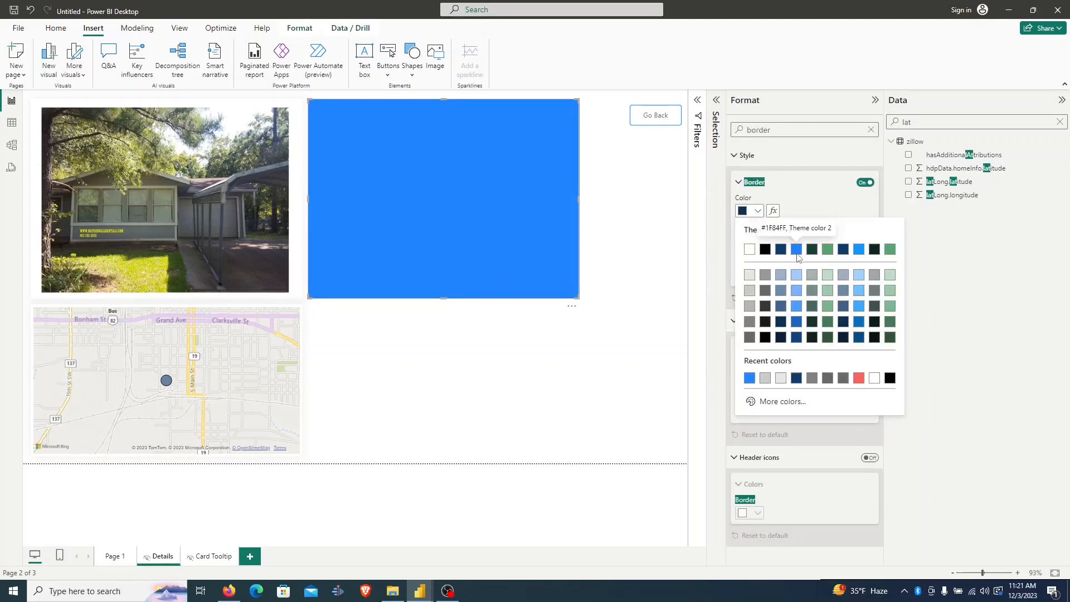
left_click(781, 247)
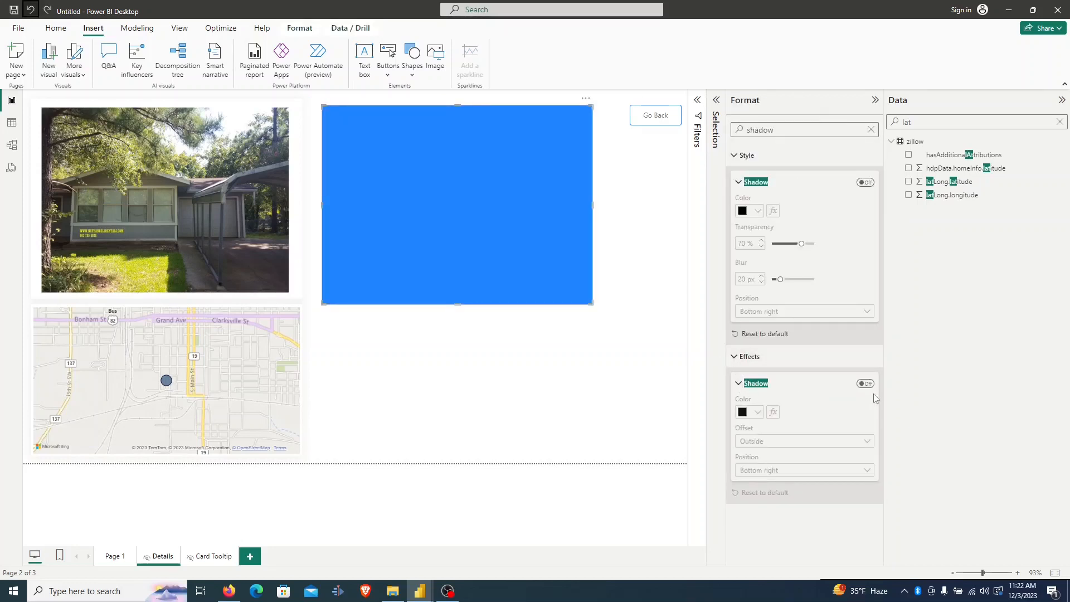
Turn on the rectangle's shadow under Effects, color it light gray and set its position to Center.
left_click(867, 388)
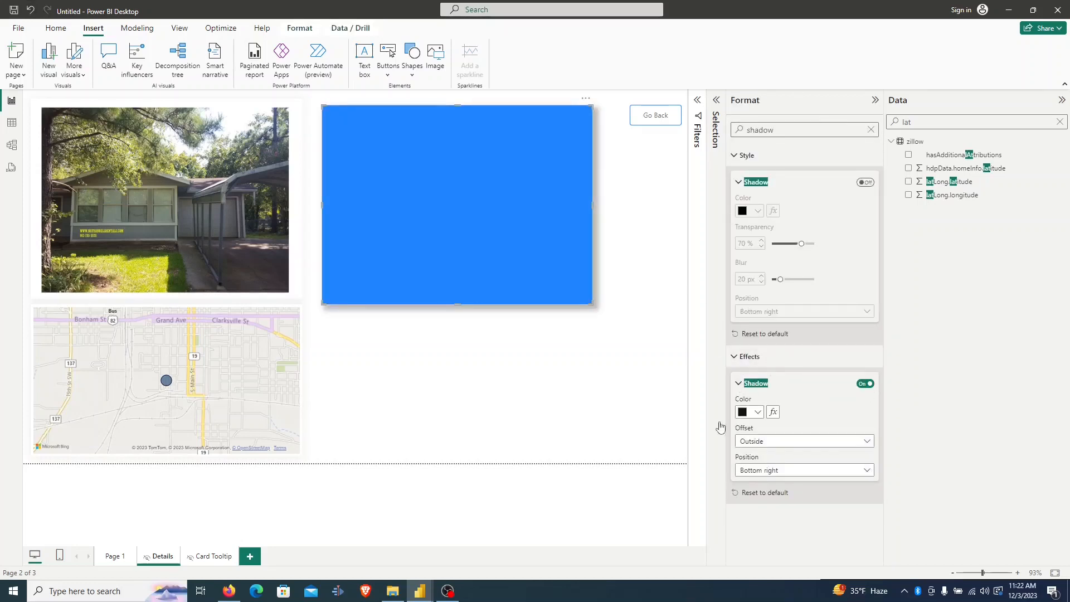
left_click(757, 413)
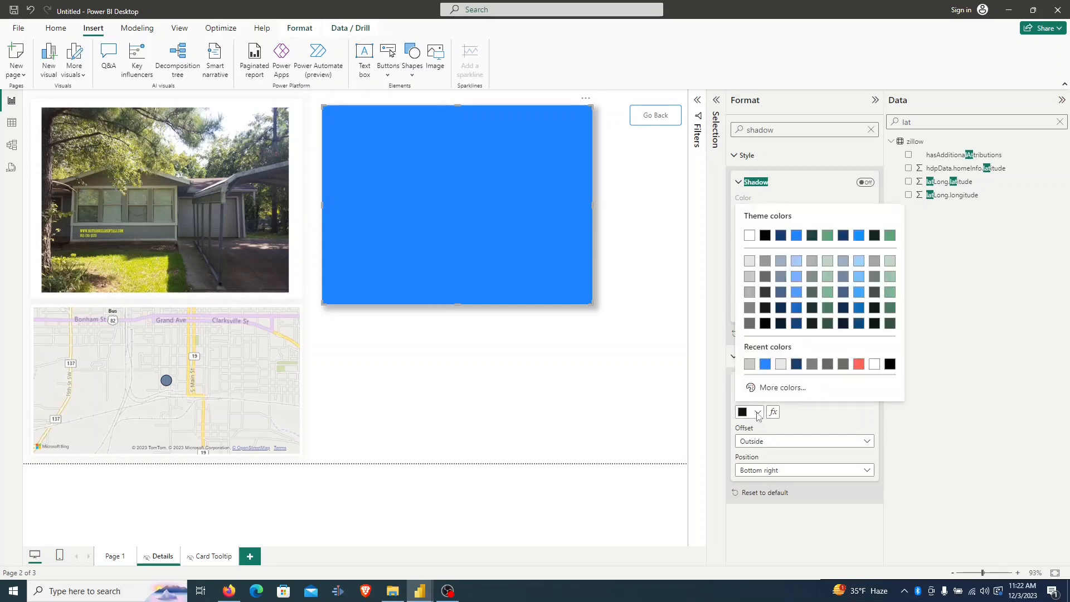
left_click(749, 281)
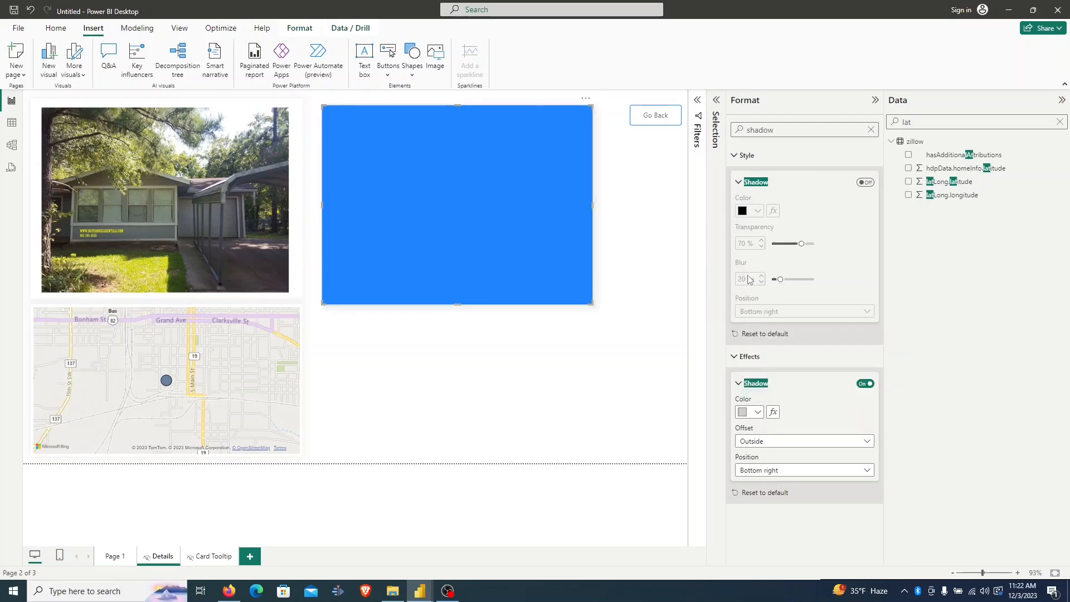
left_click(788, 471)
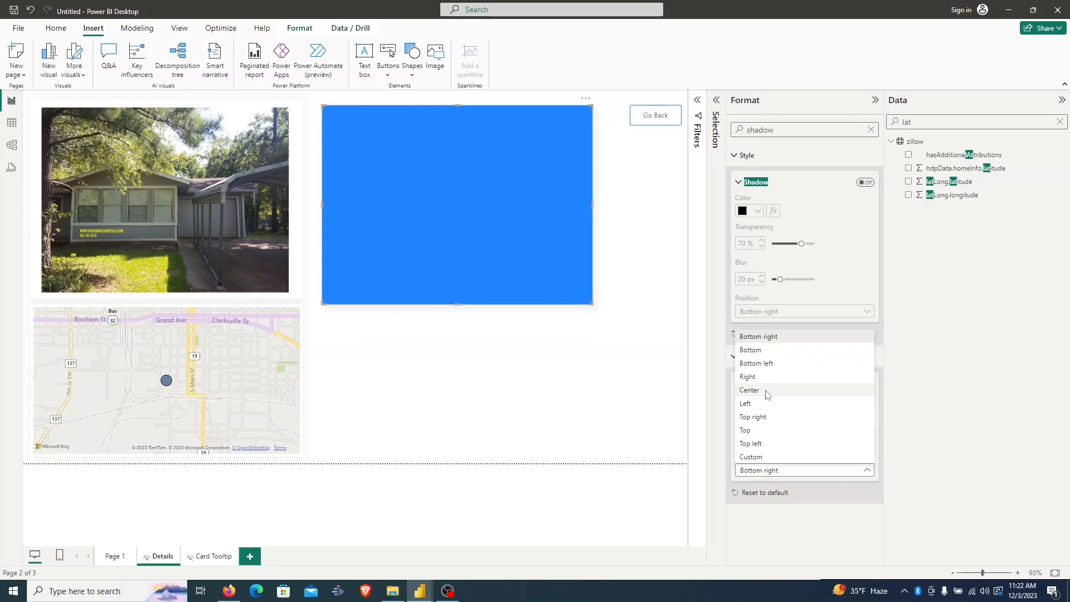
left_click(767, 390)
Shorten the blue rectangle to a banner and align it with the page's upper edge beside the property image.
left_click(641, 303)
left_click_drag(503, 300, 433, 132)
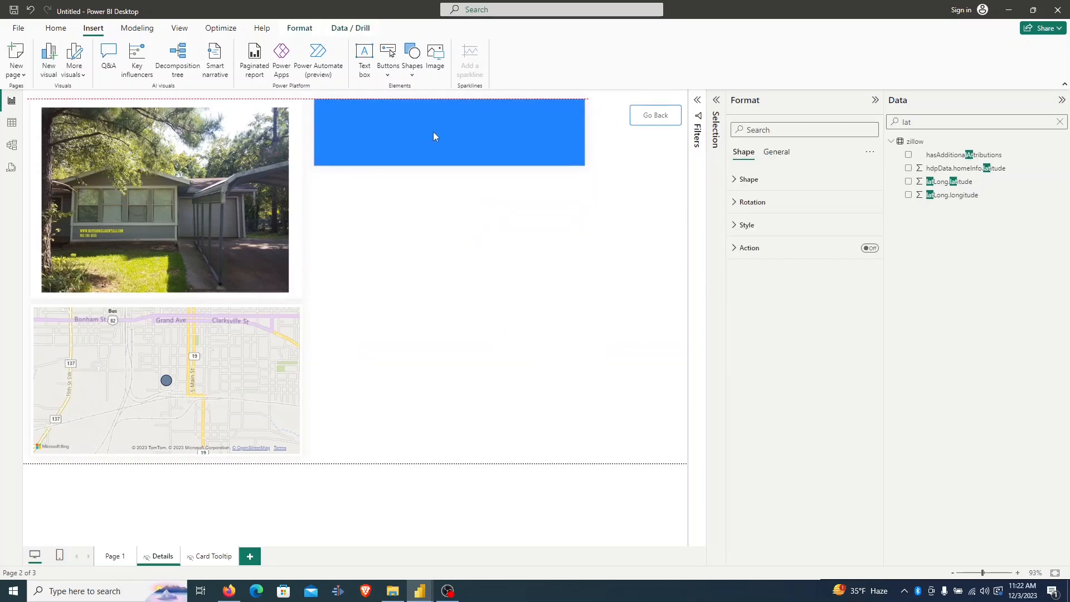
left_click(470, 245)
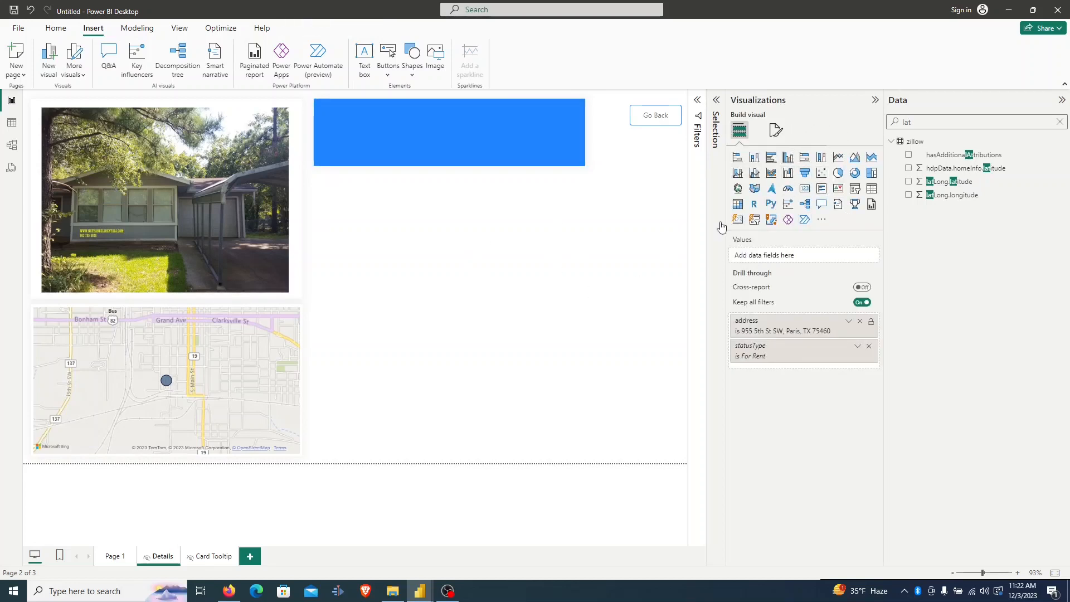
Add a new card visual below the blue banner showing the statusText field.
left_click(740, 220)
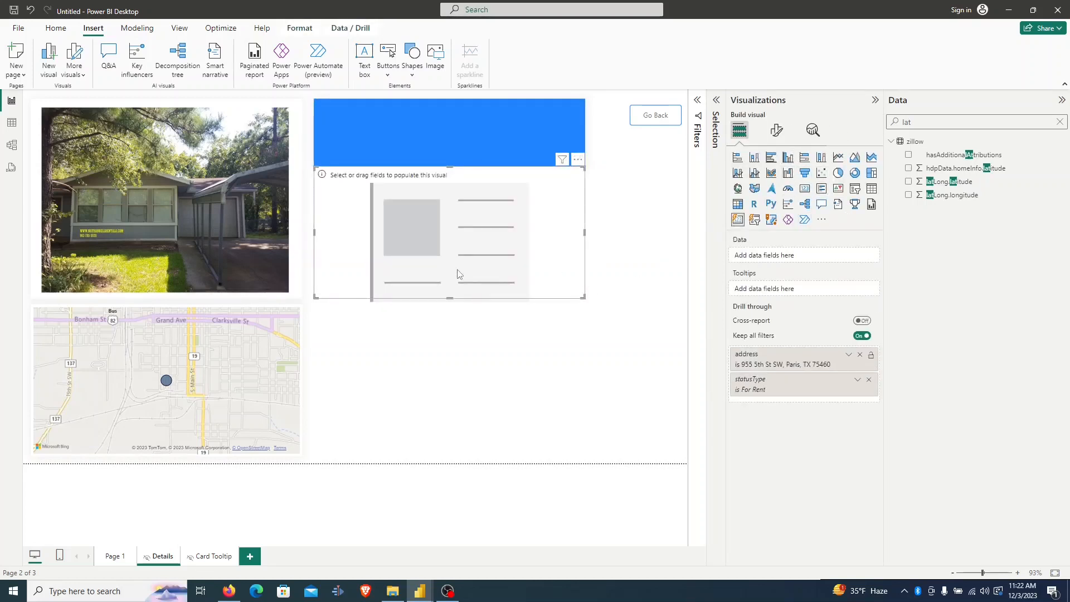
type("statu")
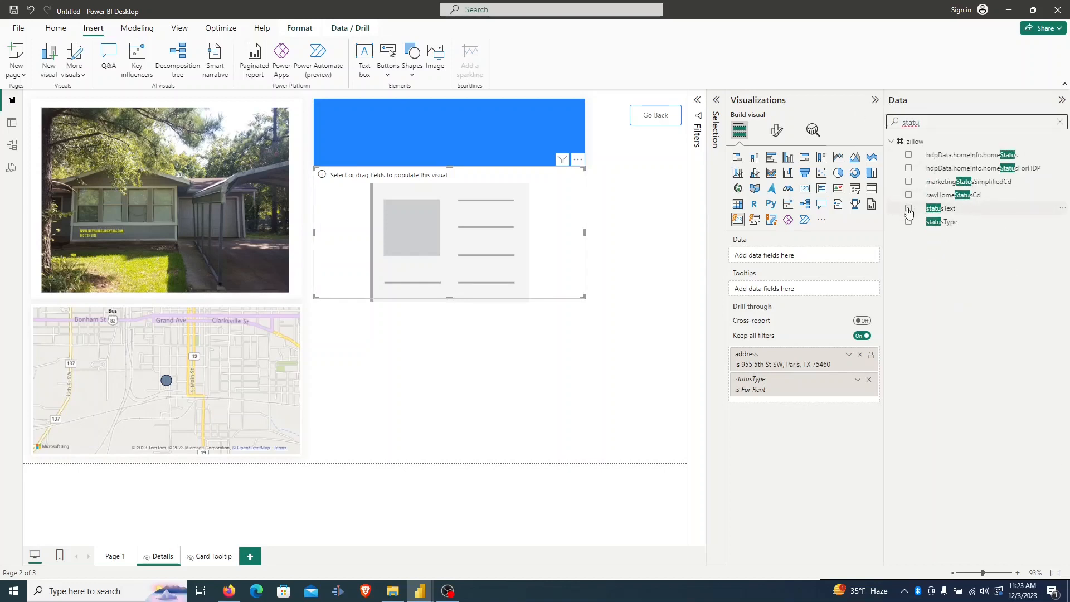
left_click(909, 210)
Turn off the statusText card's callout label and set its callout value font size to 24.
left_click(776, 130)
left_click(750, 253)
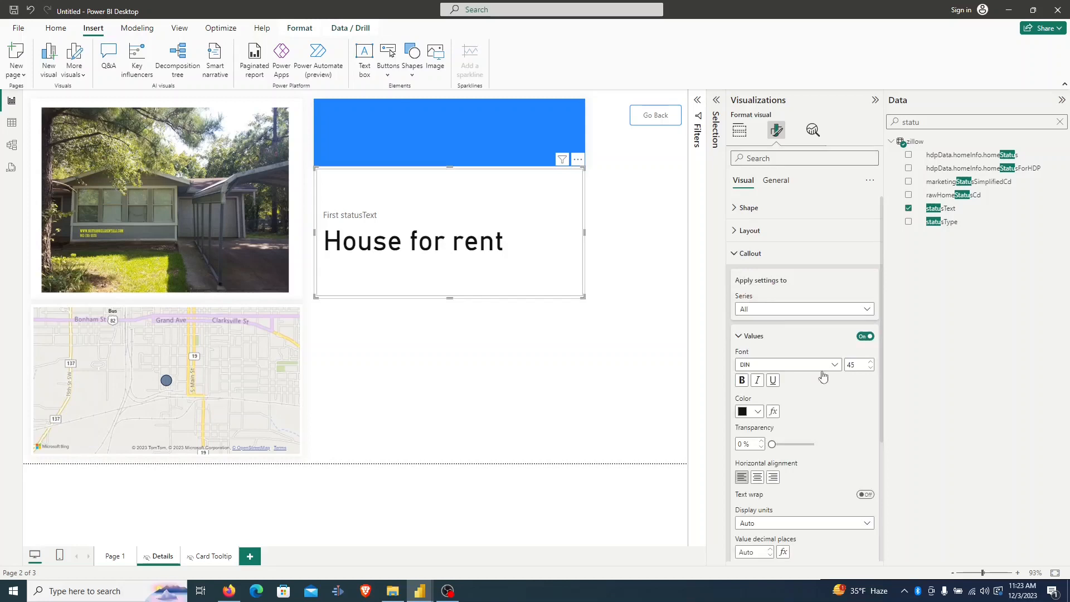
scroll(841, 415, "down", 3)
left_click(833, 255)
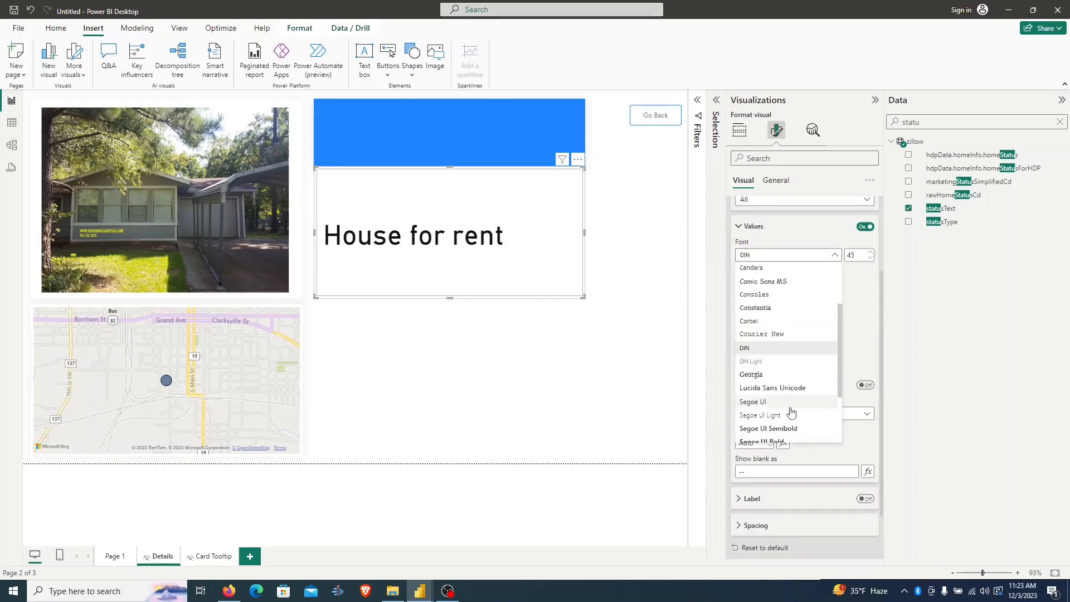
left_click(833, 257)
left_click_drag(862, 255, 846, 256)
type("24")
Find the border settings and turn off the statusText card's Cards border.
left_click(781, 158)
type("border")
scroll(836, 391, "down", 5)
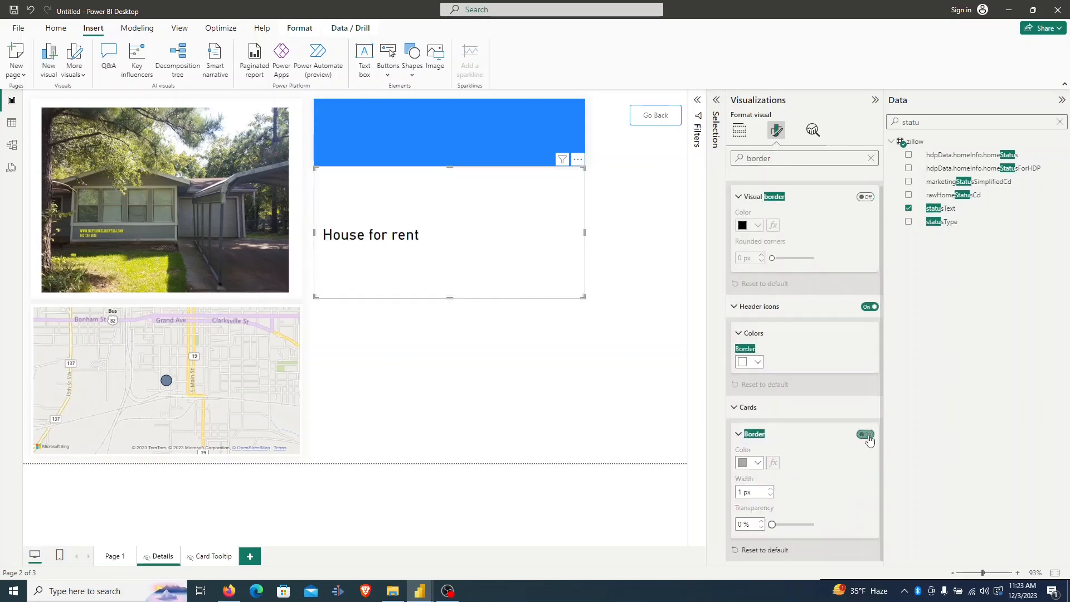
Shorten the statusText card and move it over the blue rectangle at the page's upper edge.
left_click(869, 437)
left_click(575, 356)
left_click(448, 294)
left_click_drag(450, 298, 443, 211)
left_click_drag(465, 198, 449, 133)
left_click(454, 223)
left_click(450, 139)
Find the vertical alignment setting of the statusText card and adjust how its text is aligned.
left_click(776, 130)
left_click(769, 253)
scroll(766, 357, "down", 3)
left_click(758, 502)
scroll(774, 418, "up", 5)
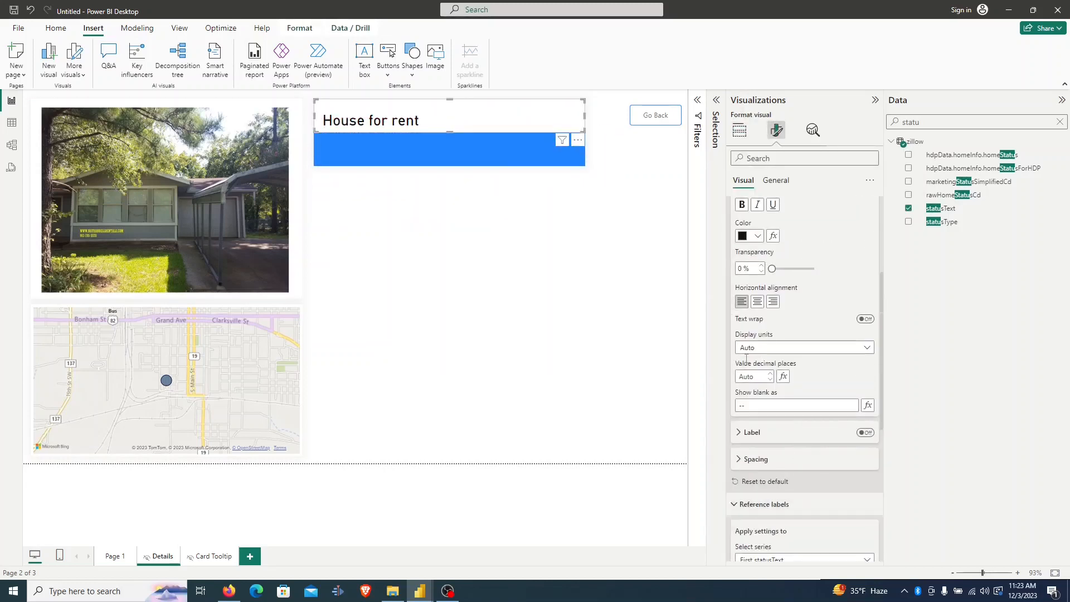
left_click(746, 159)
type("vertical")
scroll(775, 440, "down", 1)
left_click(771, 458)
Shorten the blue rectangle and position it so only a thin blue bar shows beneath the statusText card.
left_click(549, 156)
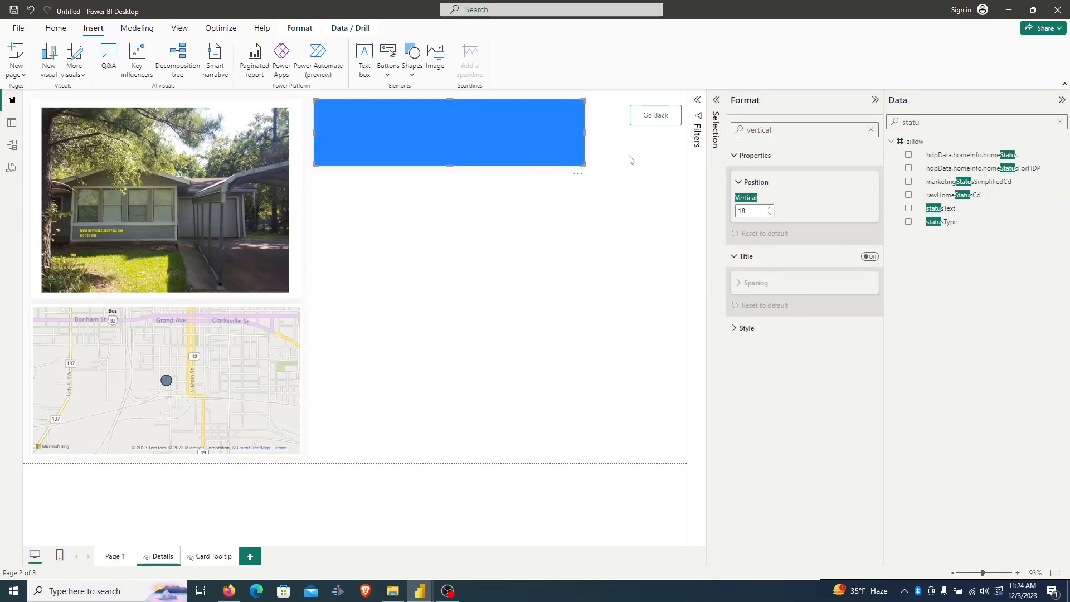
left_click_drag(450, 165, 445, 132)
left_click(566, 167)
left_click_drag(555, 121, 549, 111)
left_click_drag(488, 133, 532, 121)
left_click(504, 159)
left_click(600, 135)
Shift the statusText card and blue bar together closer to the property image, and align the Go Back button near the page's upper edge.
left_click_drag(310, 95, 568, 169)
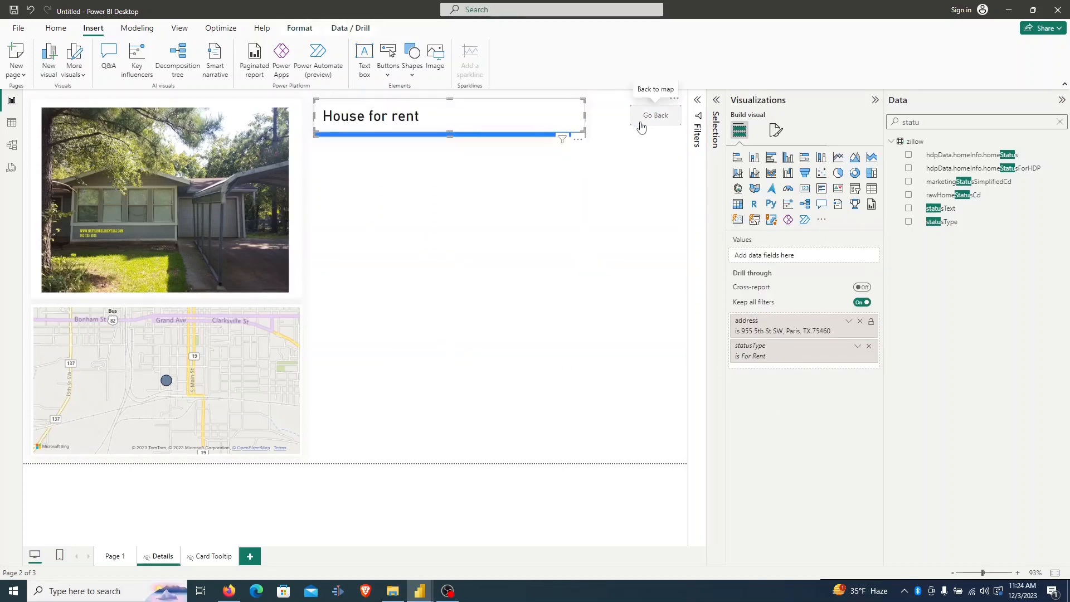
left_click(607, 155)
left_click_drag(594, 97, 311, 155)
left_click(565, 135)
left_click(610, 133)
mouse_move(535, 121)
left_mouse_down()
mouse_move(496, 128)
mouse_move(564, 119)
mouse_move(306, 167)
mouse_move(534, 116)
left_mouse_up()
left_click(625, 190)
left_click(594, 105)
left_click(665, 116)
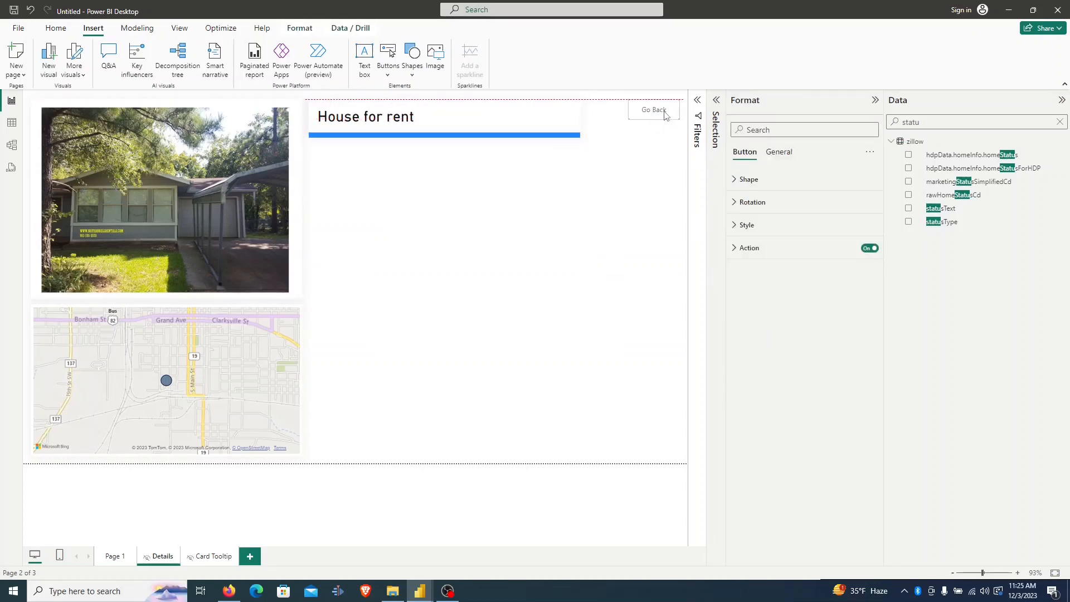
left_click(342, 177)
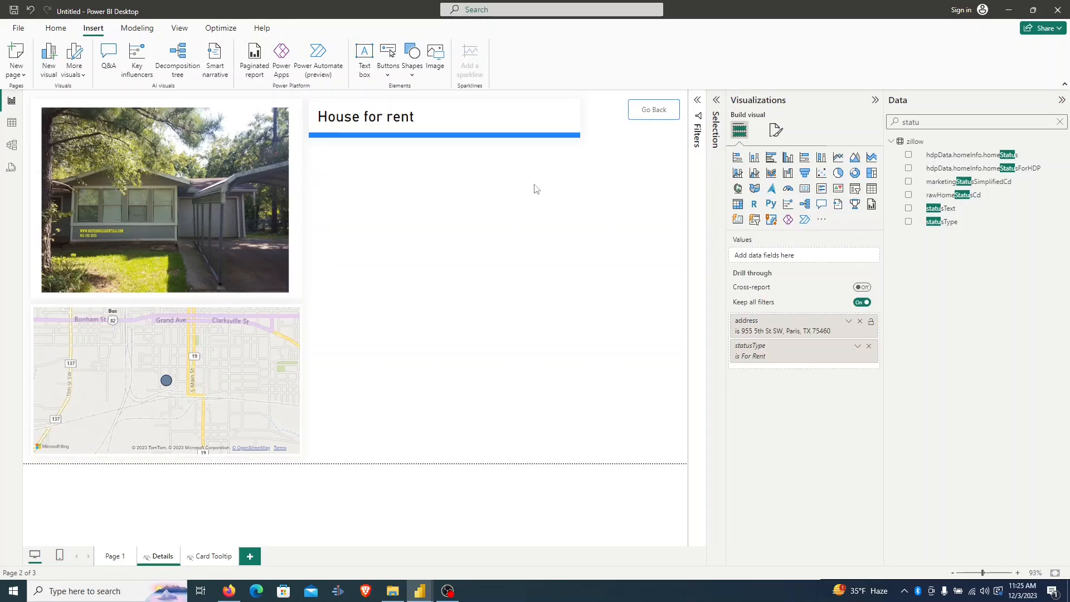
Add a card visual showing the beds field and shrink it to a small tile just below the blue bar.
left_click(806, 192)
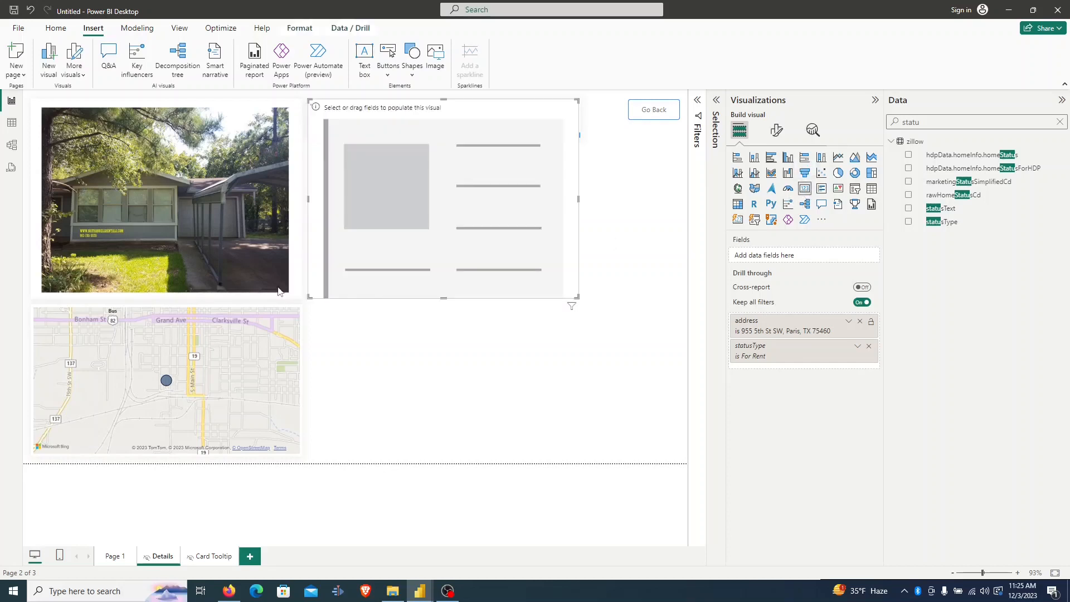
left_click_drag(478, 210, 485, 292)
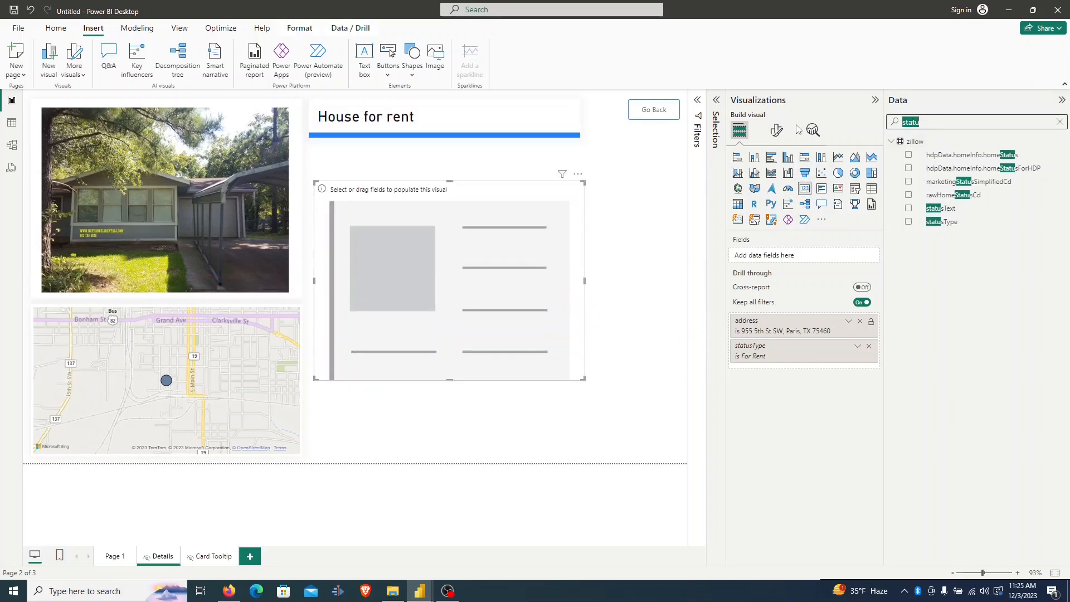
type("beds")
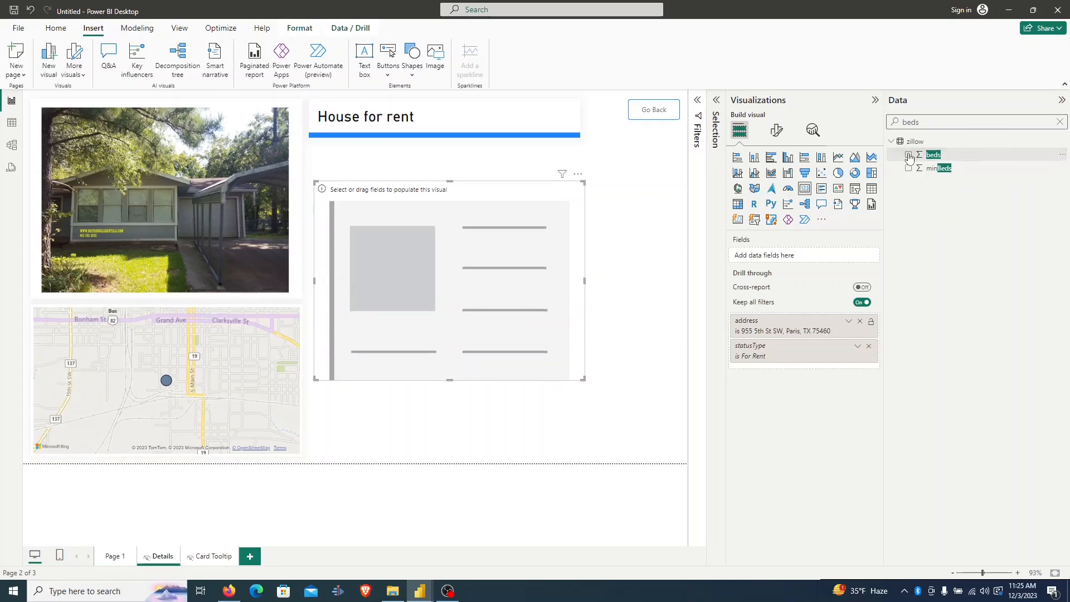
left_click(909, 155)
left_click_drag(585, 379, 387, 310)
left_click_drag(352, 207, 352, 187)
Turn on the Beds card's shadow and give it a light grey color.
left_click(777, 131)
left_click(805, 158)
type("shadow")
left_click(867, 210)
left_click(750, 239)
left_click(777, 312)
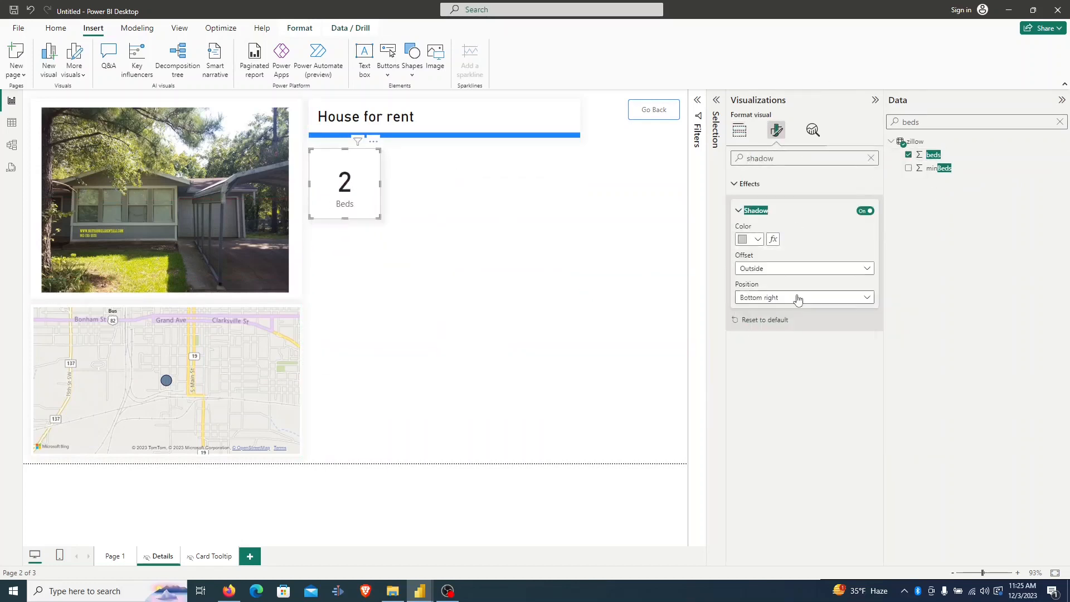
Check the corresponding card formatting in the other open Power BI report and return to this one.
mouse_move(420, 591)
left_click(357, 536)
left_click(805, 208)
key("alt+Tab")
Set the Beds card's callout value font size to 32 and reduce the card's height slightly.
double_click(759, 159)
key("BackSpace")
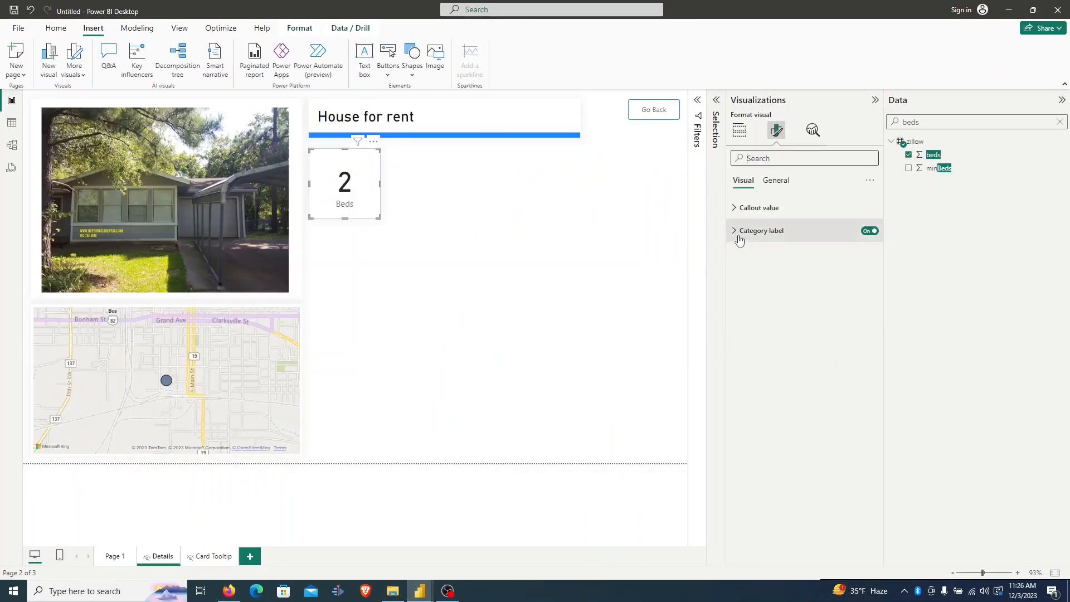
left_click(739, 239)
left_click(739, 208)
double_click(851, 244)
type("32")
left_click(347, 227)
left_click_drag(346, 218, 435, 187)
Duplicate the Beds card beside the original and add the baths field to the copy.
key("ctrl+c")
key("ctrl+v")
double_click(911, 121)
type("bath")
left_click(909, 154)
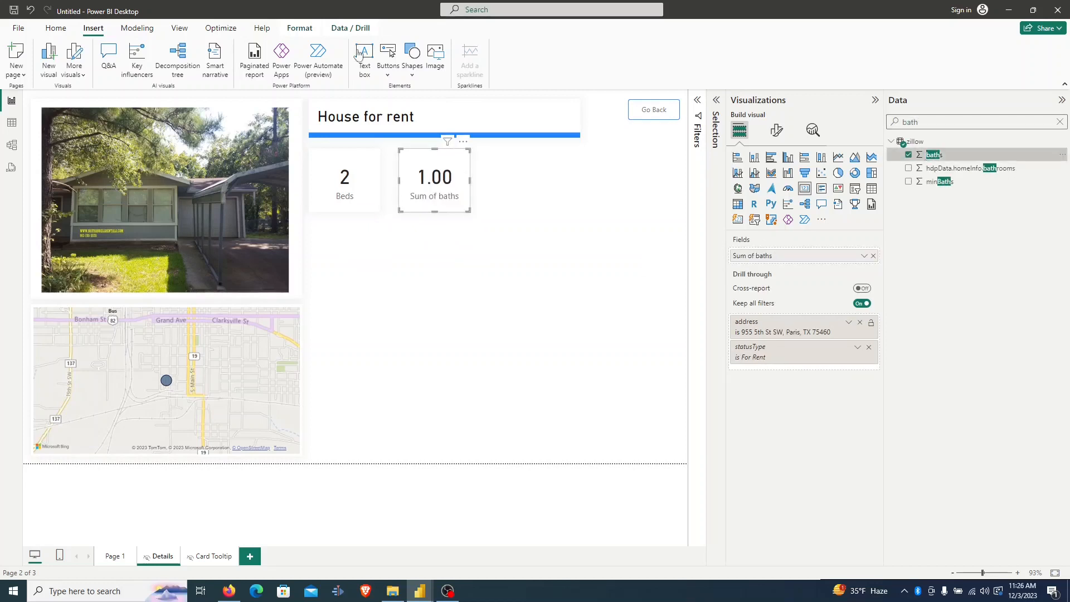
Try to change the baths column's data type, and delete the card showing the sum of baths.
left_click(117, 68)
left_click(72, 83)
left_click(600, 339)
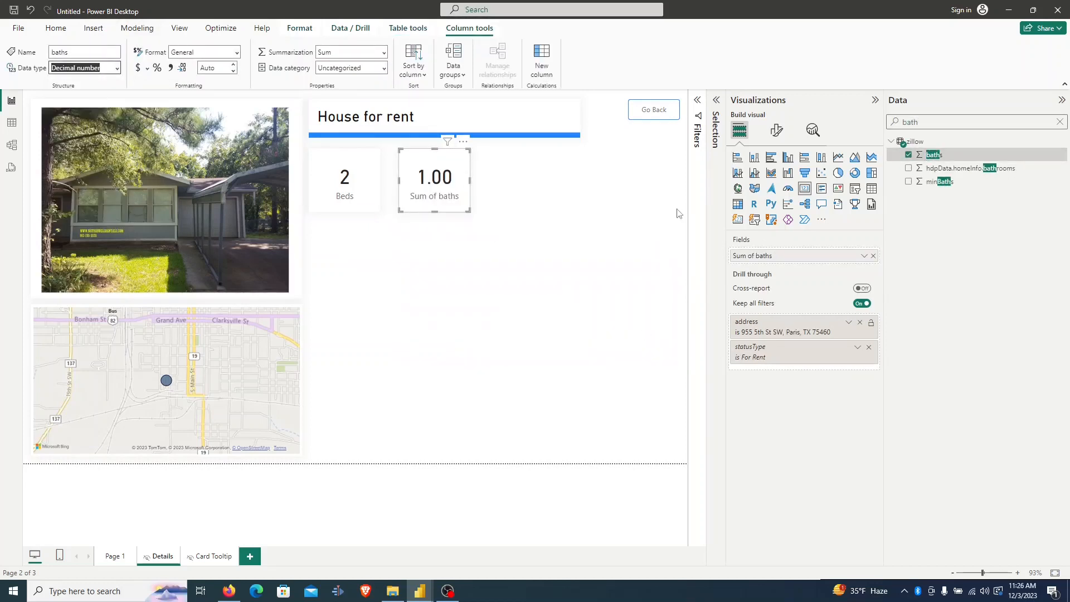
left_click(468, 189)
key("Delete")
Duplicate the Beds card beside itself, replace the copy's field with baths and rename it Baths.
left_click_drag(384, 143, 302, 241)
key("ctrl+c")
key("ctrl+v")
left_click_drag(335, 192, 421, 192)
left_click(874, 256)
left_click(908, 155)
double_click(753, 256)
type("Baths")
key("Return")
left_click(480, 242)
Copy the Size measure's formula from the other report and create it as a new measure in the zillow table.
mouse_move(420, 591)
left_click(356, 535)
left_click(932, 155)
key("ctrl+a")
key("ctrl+c")
key("alt+Tab")
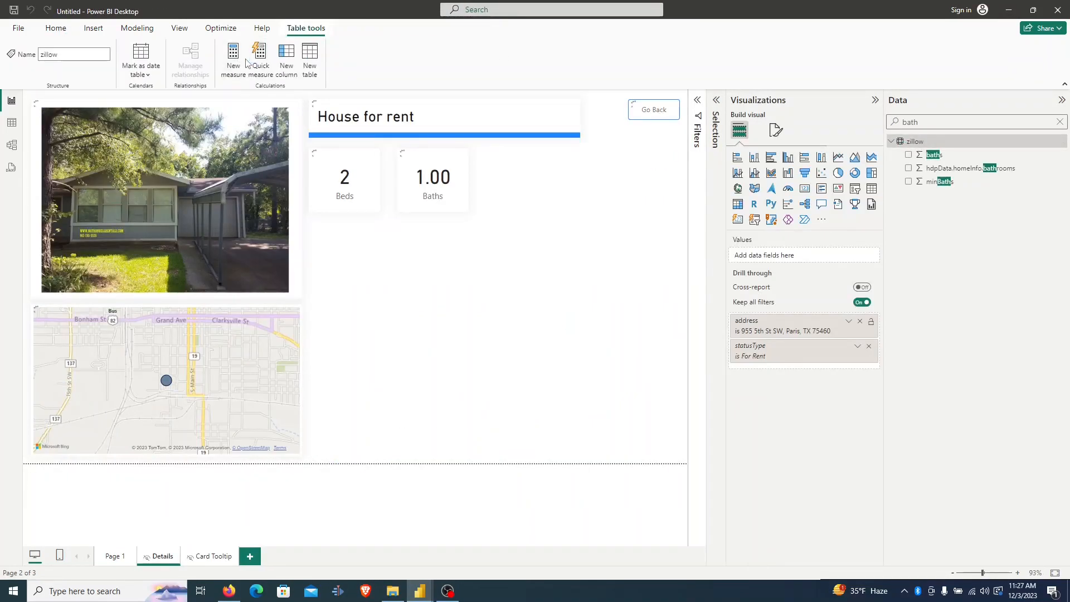
left_click(234, 61)
key("ctrl+v")
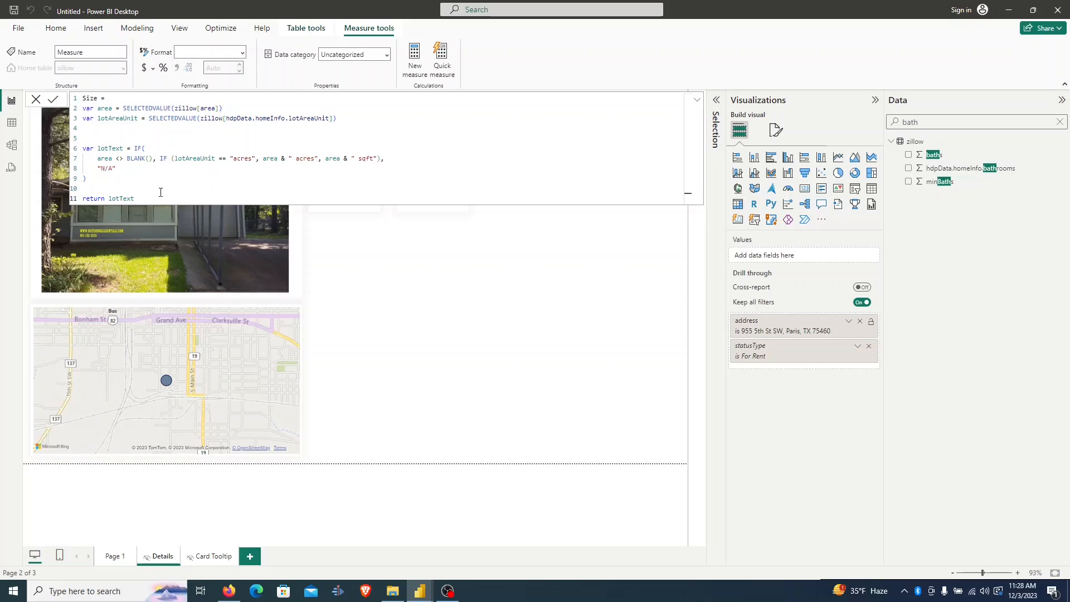
key("Return")
Duplicate the Baths card, place the copy farther along the row and replace its field with the Size measure.
left_click(444, 209)
key("ctrl+c")
key("ctrl+v")
left_click_drag(443, 187, 616, 176)
double_click(910, 123)
type("size")
left_click(874, 257)
left_click(908, 155)
Duplicate the Size card and line up the four cards and the Go Back button across the page width.
key("ctrl+c")
key("ctrl+v")
left_click_drag(493, 193, 488, 192)
left_click_drag(630, 177, 628, 177)
left_click_drag(673, 112, 676, 111)
left_click(630, 192)
left_click_drag(564, 208, 562, 208)
left_click(621, 195)
Replace the last card's Size field with priceLabel and rename it Price.
left_click(739, 130)
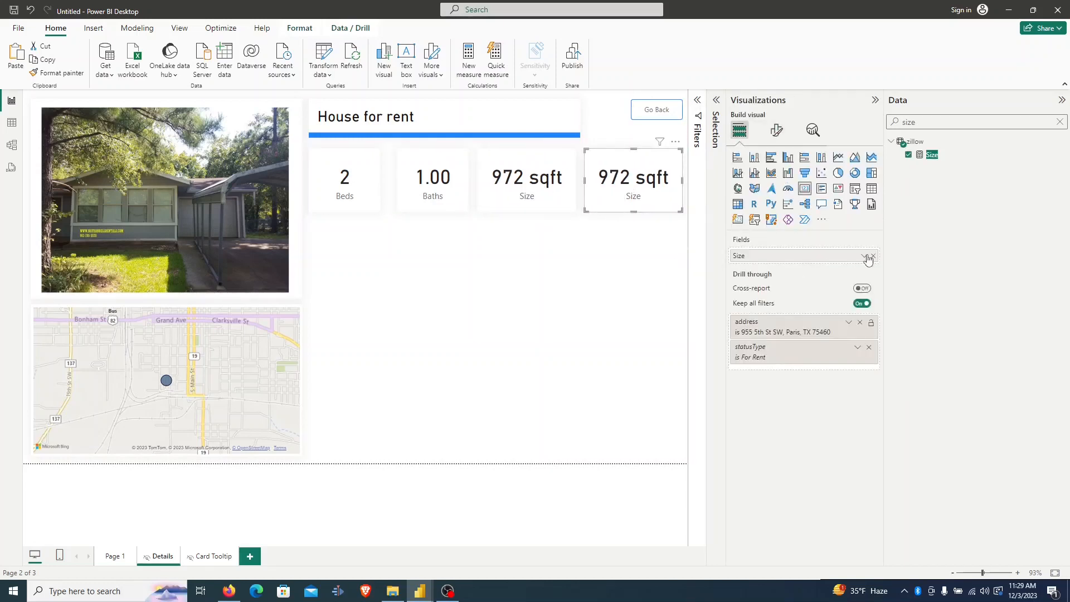
left_click(873, 256)
double_click(910, 122)
type("price")
left_click(908, 262)
double_click(759, 256)
type("Price")
left_click(538, 252)
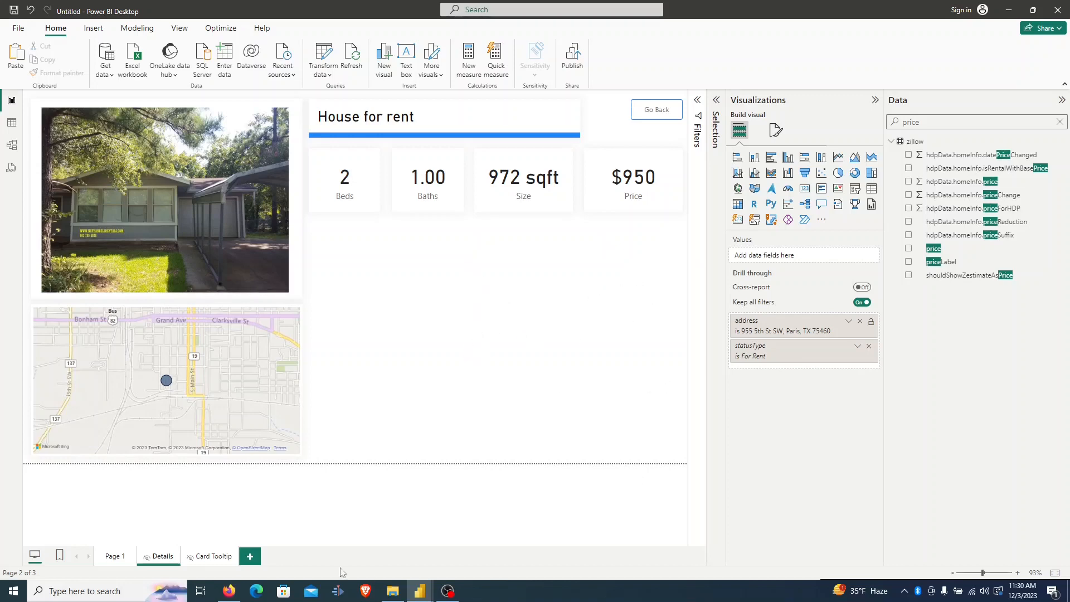
Switch to Firefox, search SVG Repo for walk icons and open the walking person vector in the editor.
left_click(229, 591)
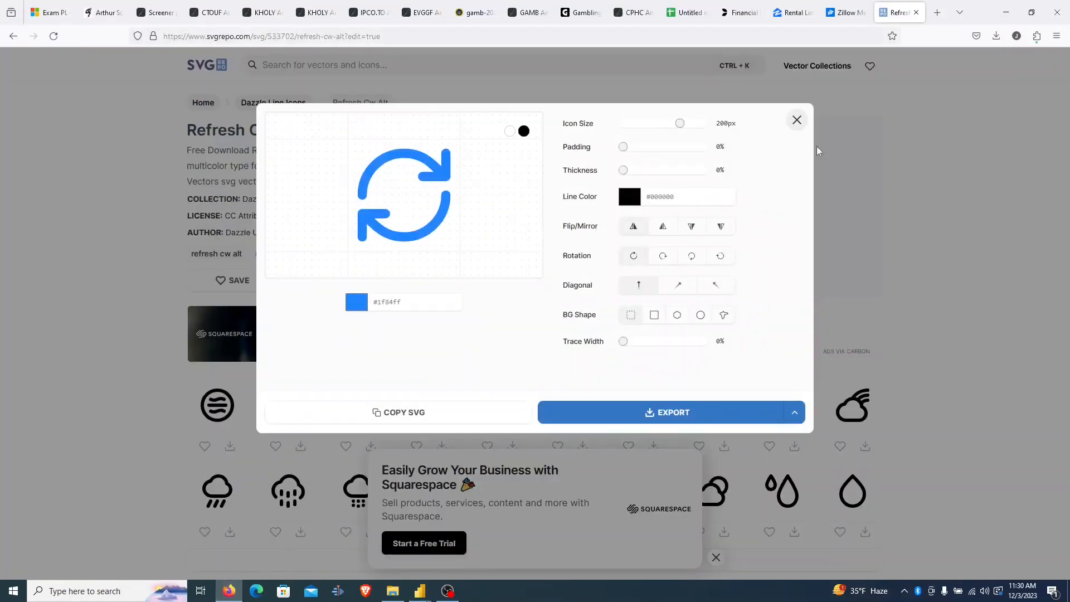
left_click(797, 120)
left_click(421, 62)
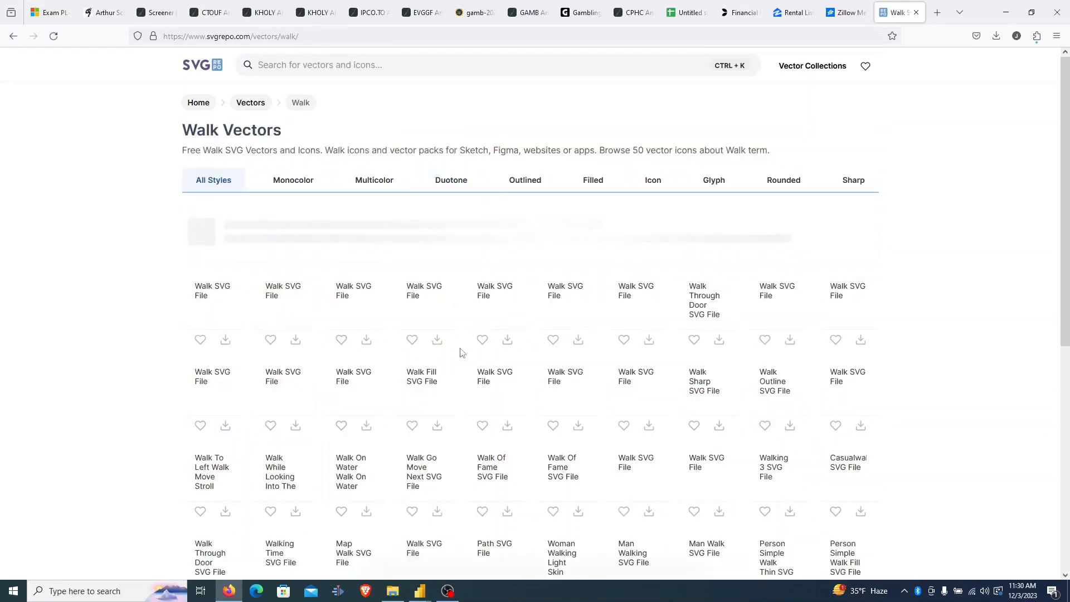
left_click(229, 304)
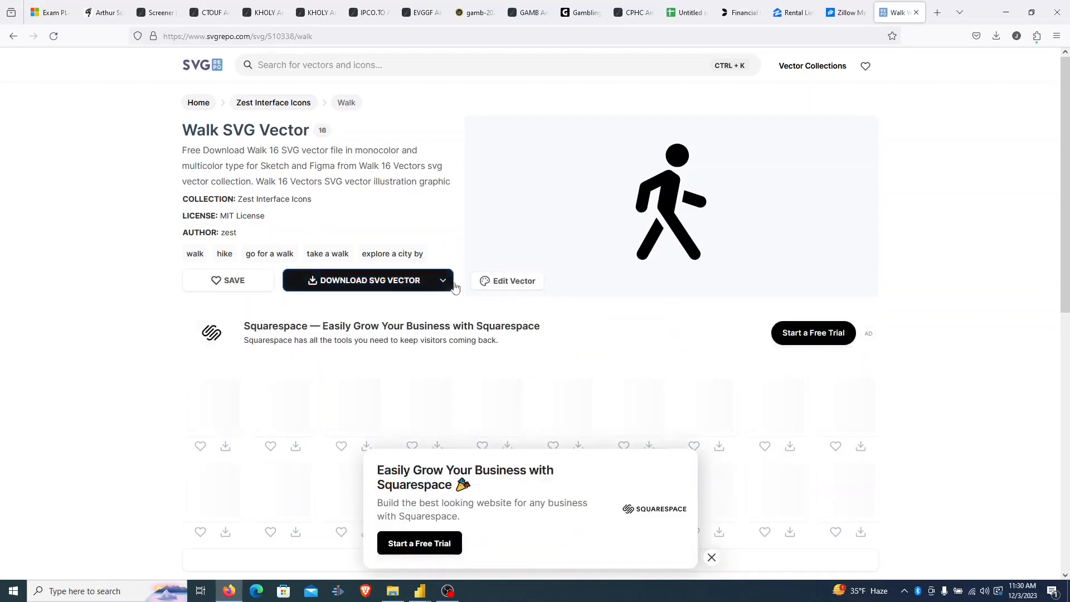
left_click(444, 282)
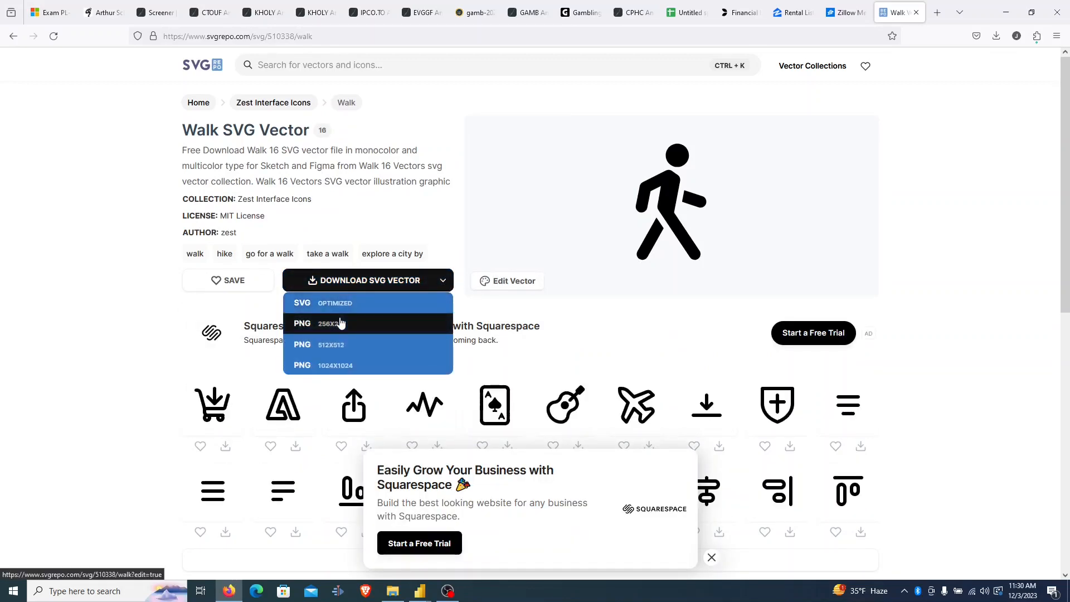
left_click(514, 286)
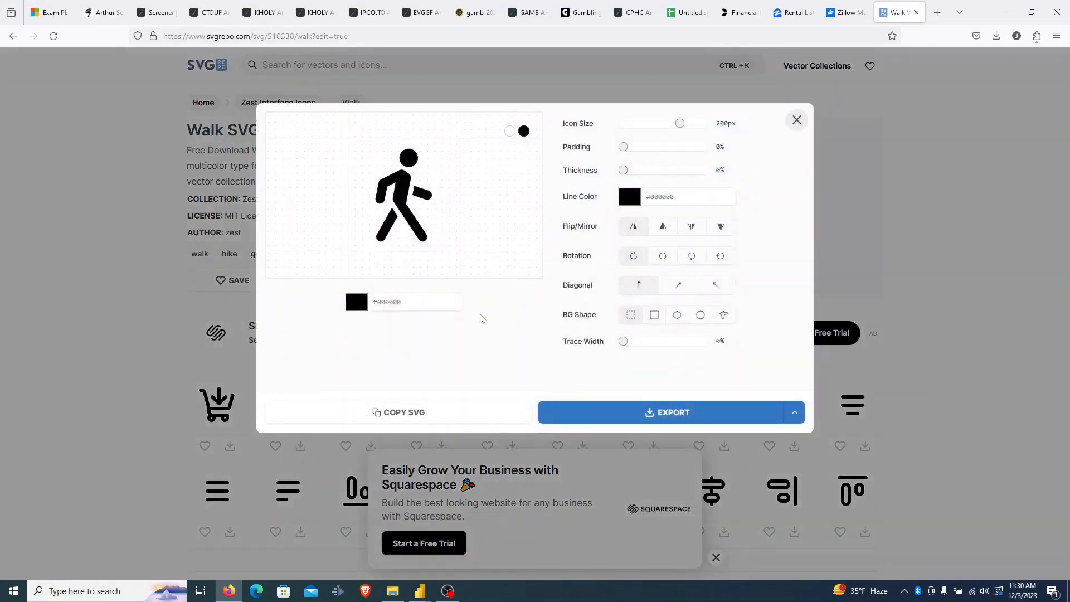
Change the walk icon's color to #1f84ff and export it as a 256x256 PNG.
left_click_drag(411, 306, 378, 301)
type("1f8")
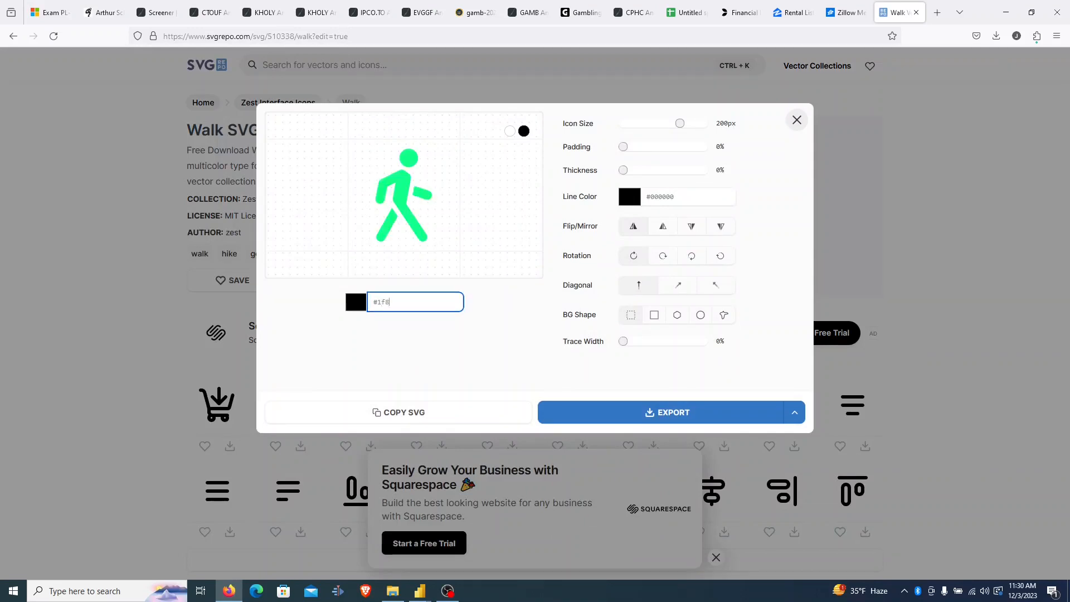
type("4ff")
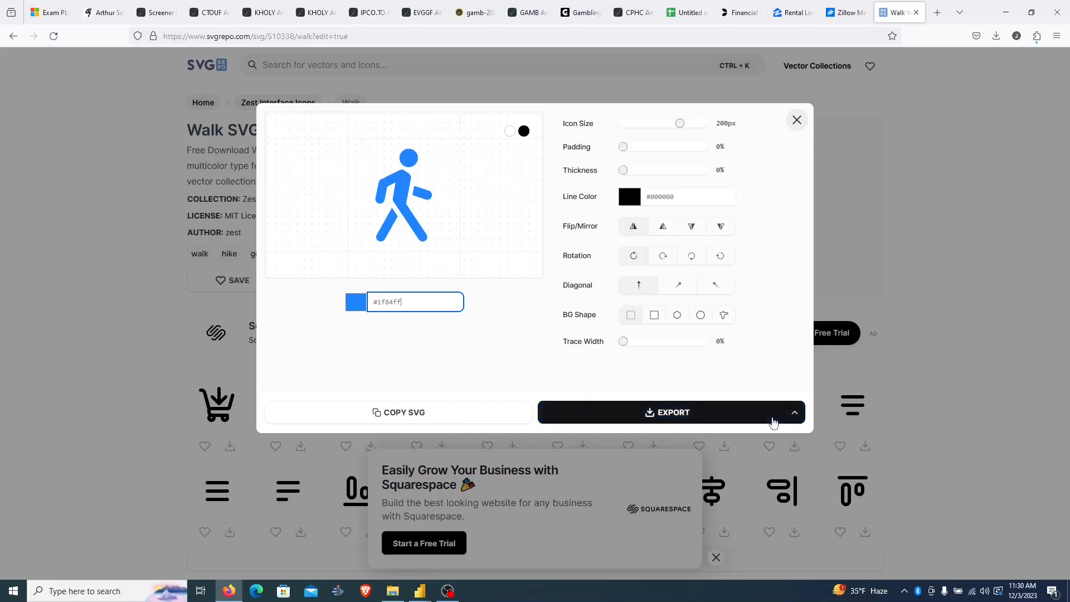
left_click(795, 419)
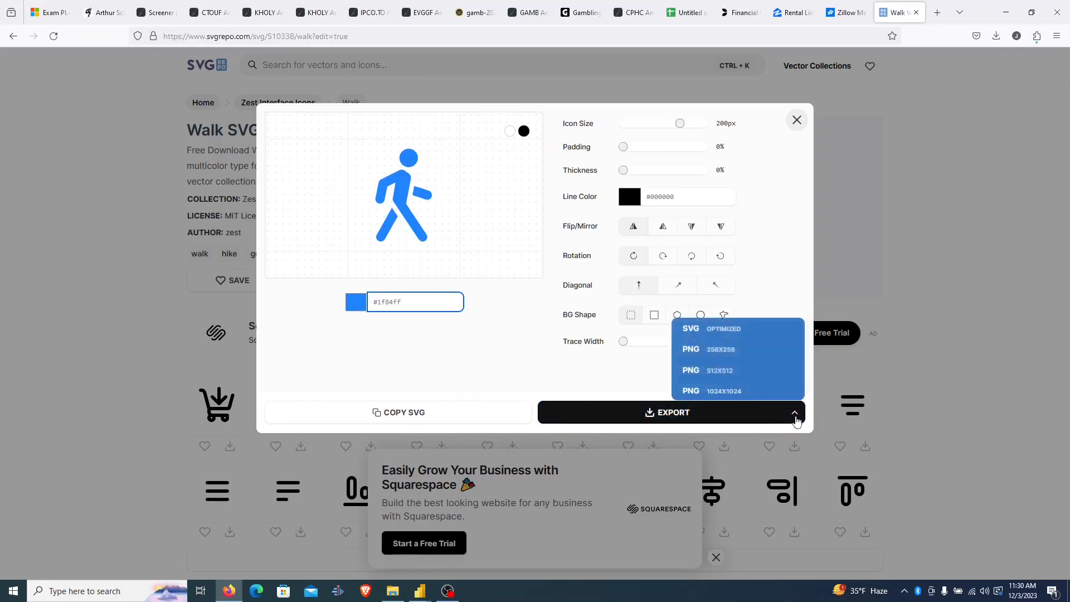
left_click(707, 356)
left_click(1035, 262)
Search SVG Repo for bike and open the cyclist icon in the vector editor.
left_click(449, 65)
type("bike")
key("Return")
left_click(776, 301)
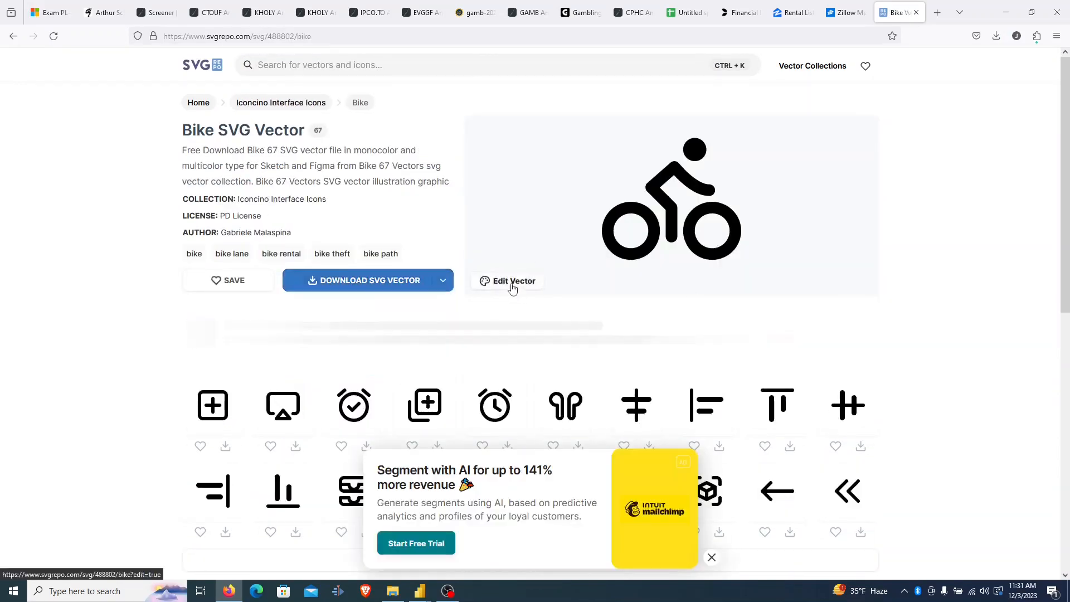
left_click(512, 289)
Recolor the bike icon with the walk icon's blue and export it as a 256x256 PNG.
left_click(524, 131)
double_click(388, 303)
key("ctrl+v")
left_click(797, 415)
left_click(708, 350)
left_click(705, 49)
Search SVG Repo for restaurant and open the outlined fork-and-knife icon in the vector editor.
key("ctrl+k")
type("res")
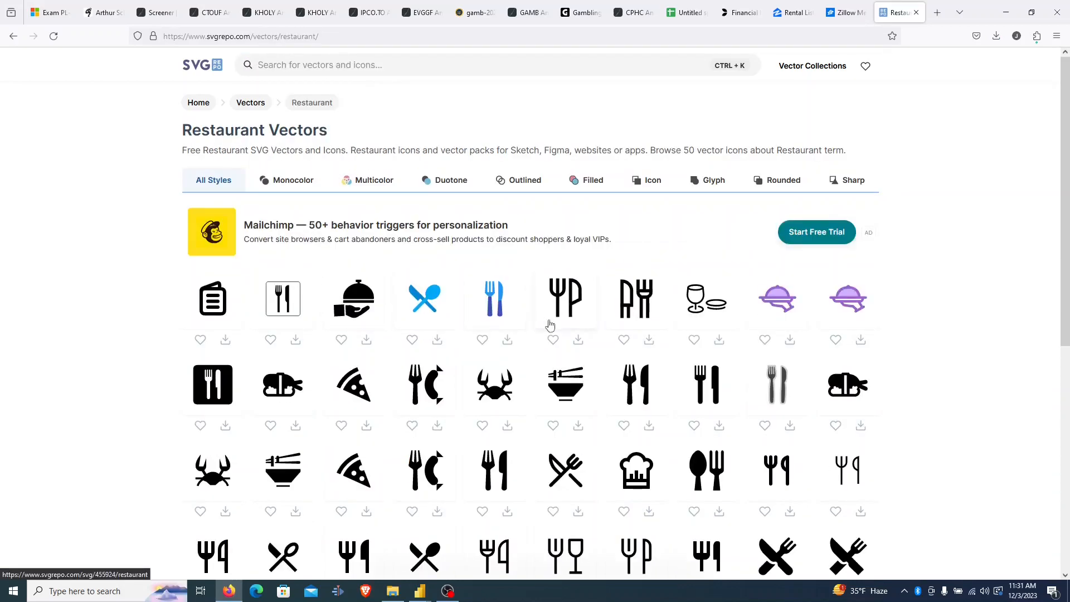
left_click(552, 304)
left_click(513, 285)
Recolor the restaurant icon with the same blue, export it as a 256x256 PNG and return to Power BI.
double_click(388, 303)
key("ctrl+v")
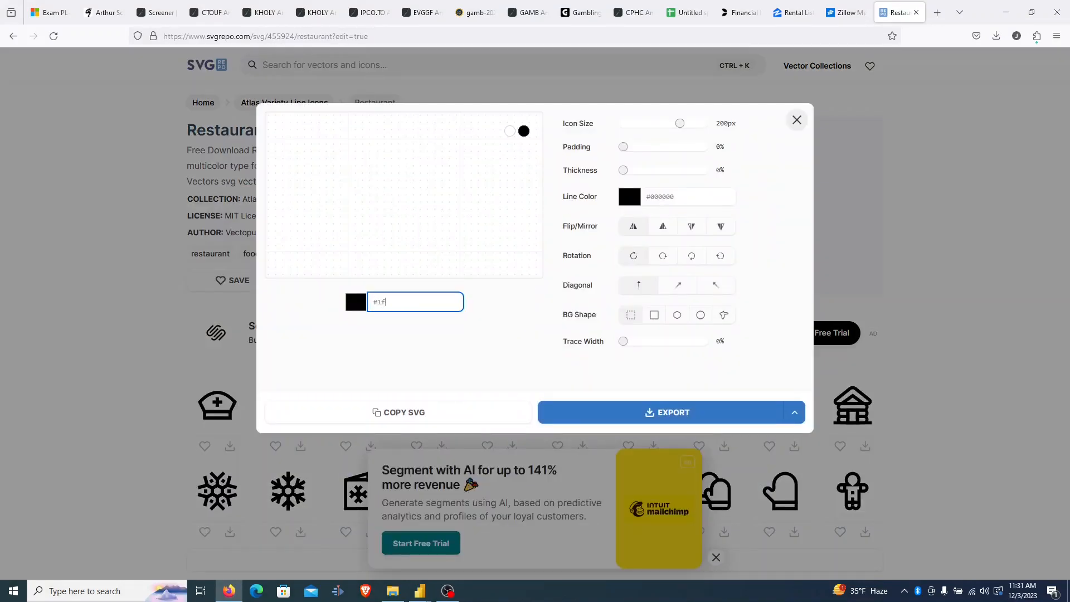
left_click(801, 415)
left_click(730, 349)
left_click(1006, 12)
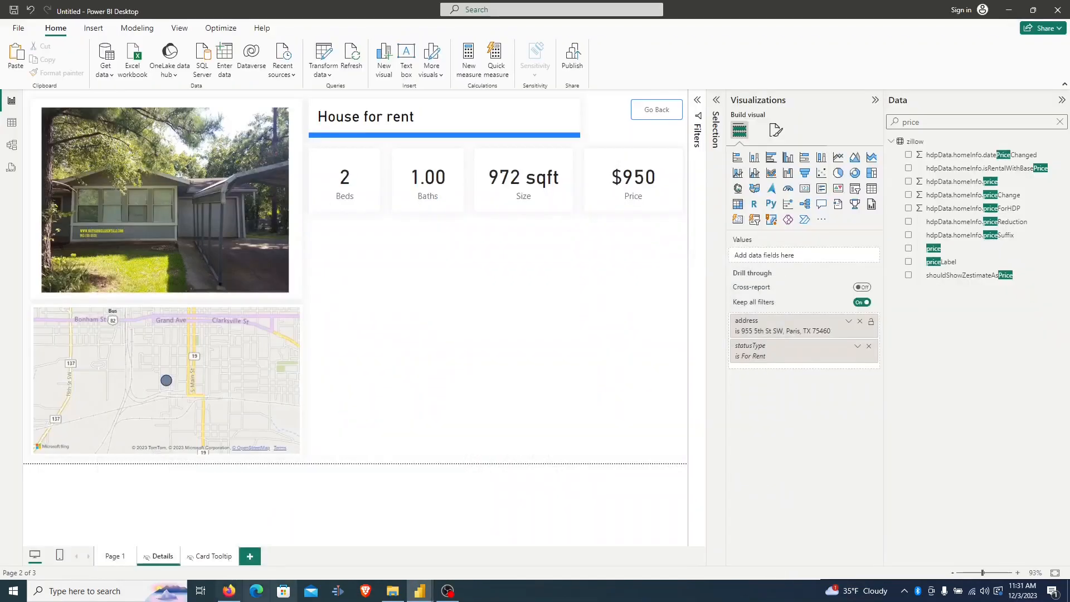
In File Explorer, move the downloaded walk, bike and restaurant PNGs into the zillow_dashboard folder and return to the report.
left_click(393, 591)
right_click(393, 591)
left_click(366, 351)
left_click_drag(253, 162, 192, 219)
left_click_drag(335, 347, 635, 345)
left_click(290, 226)
left_click(565, 216)
left_click(599, 285)
right_click(559, 228)
left_click(781, 317)
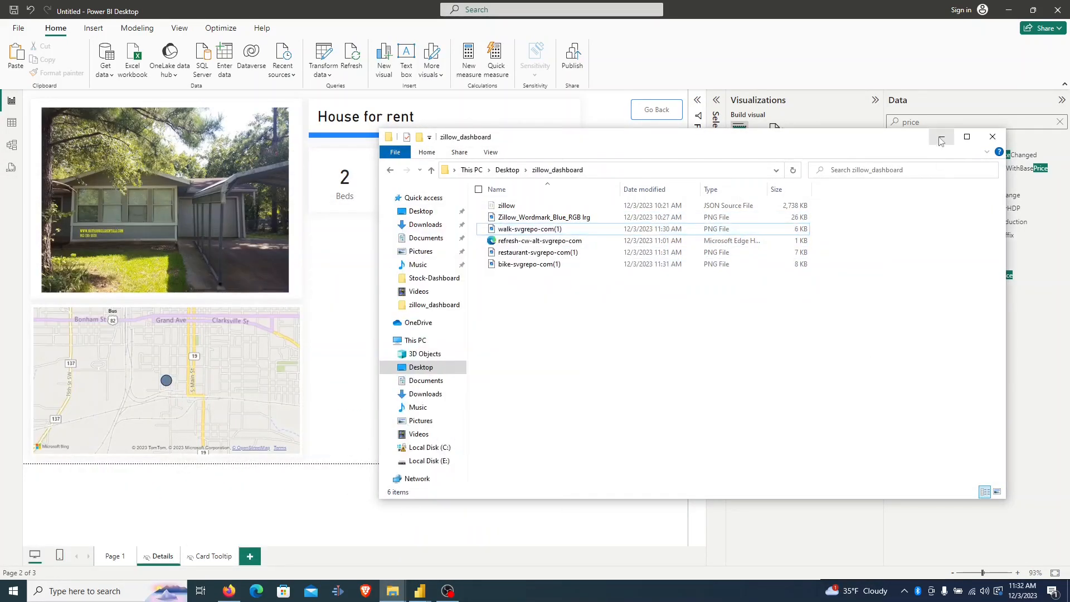
left_click(941, 137)
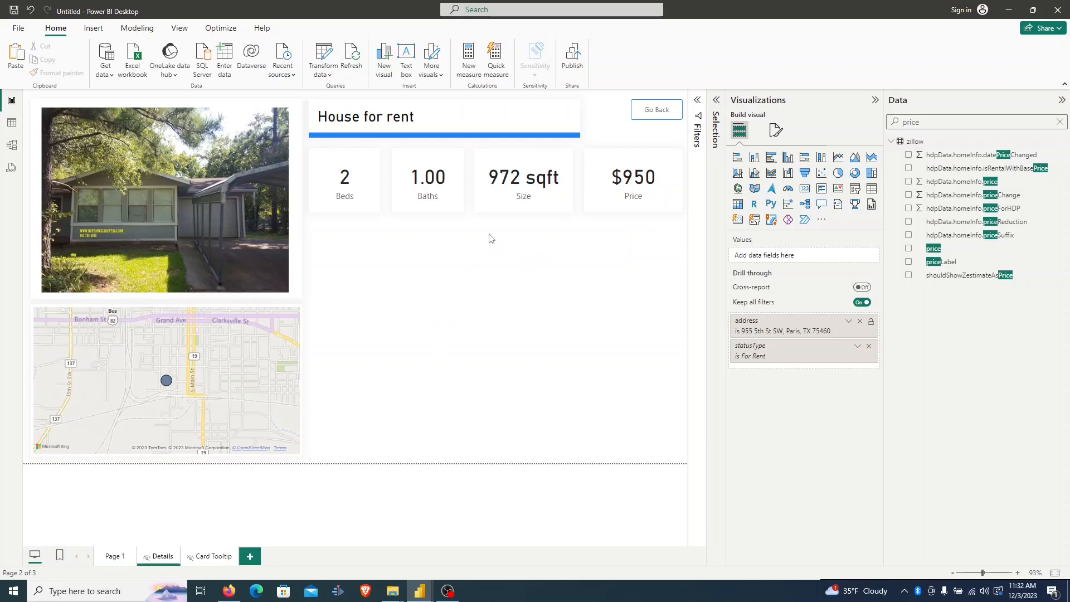
Add a new card visual below the Size and Price cards showing the Walk Score measure.
left_click(737, 220)
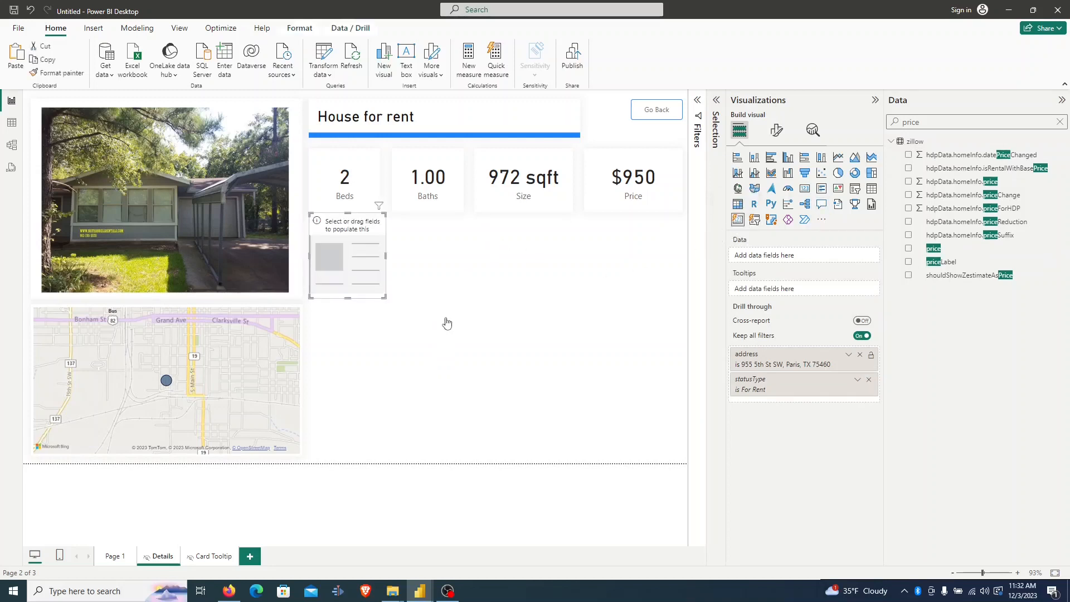
left_click_drag(346, 262, 471, 277)
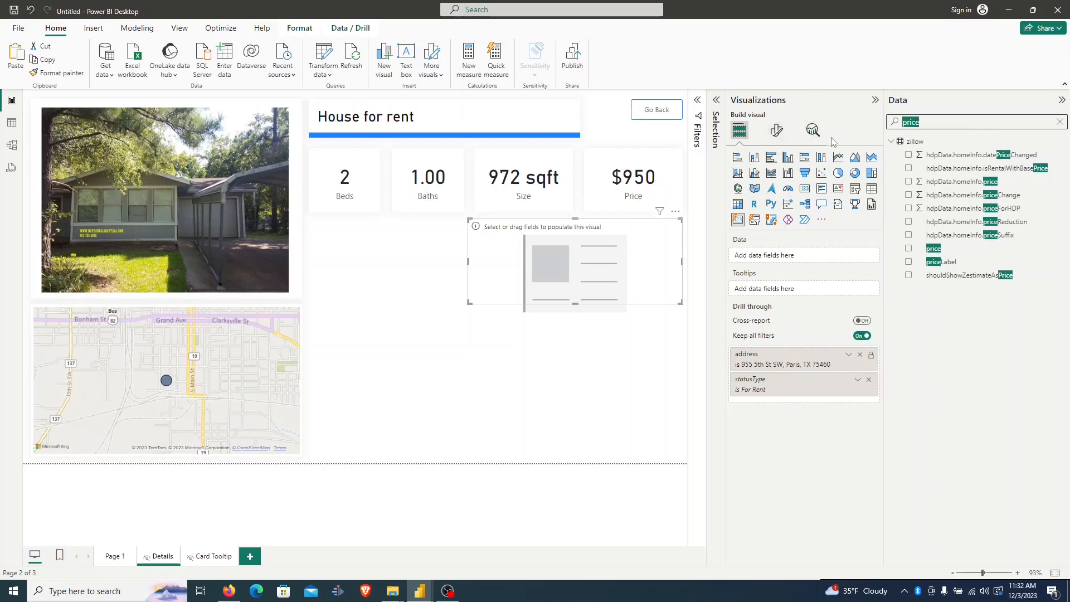
type("walk")
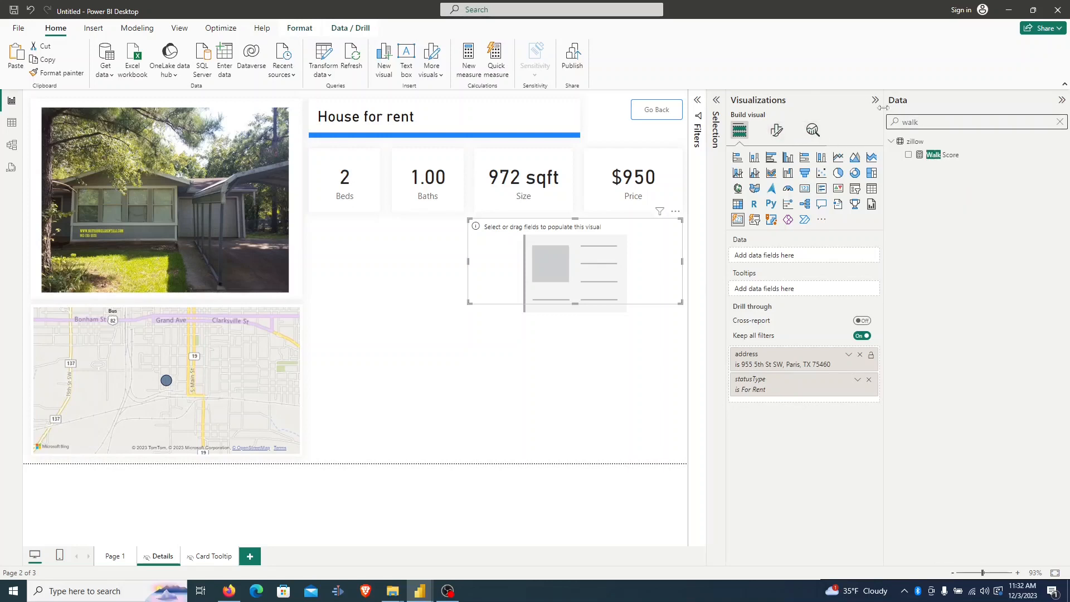
left_click(909, 155)
Reduce the Walk Score card's callout value font size and turn off the inner card border.
left_click(777, 129)
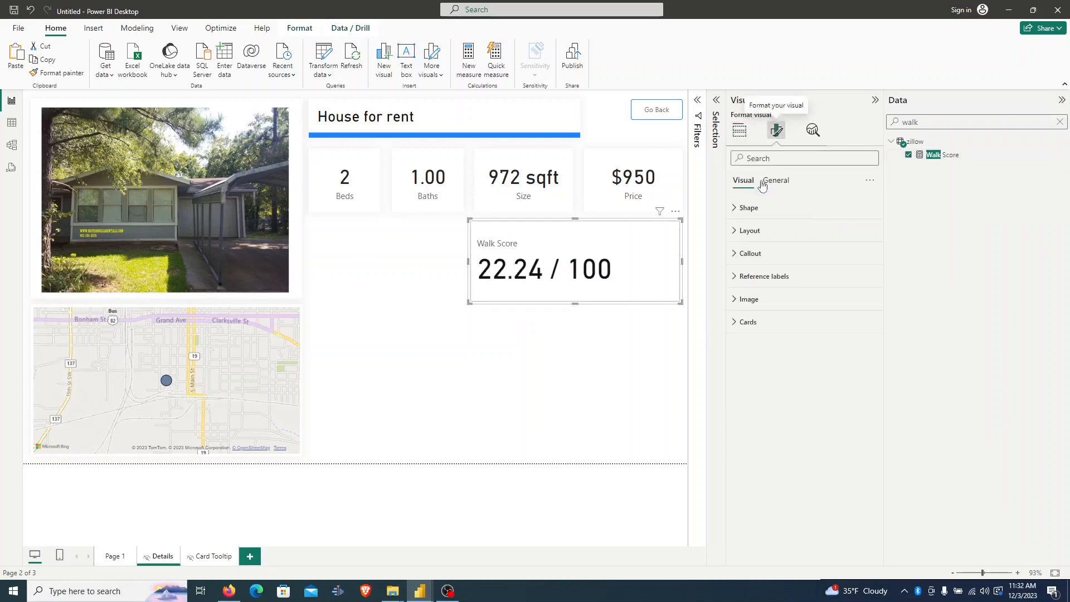
left_click(734, 254)
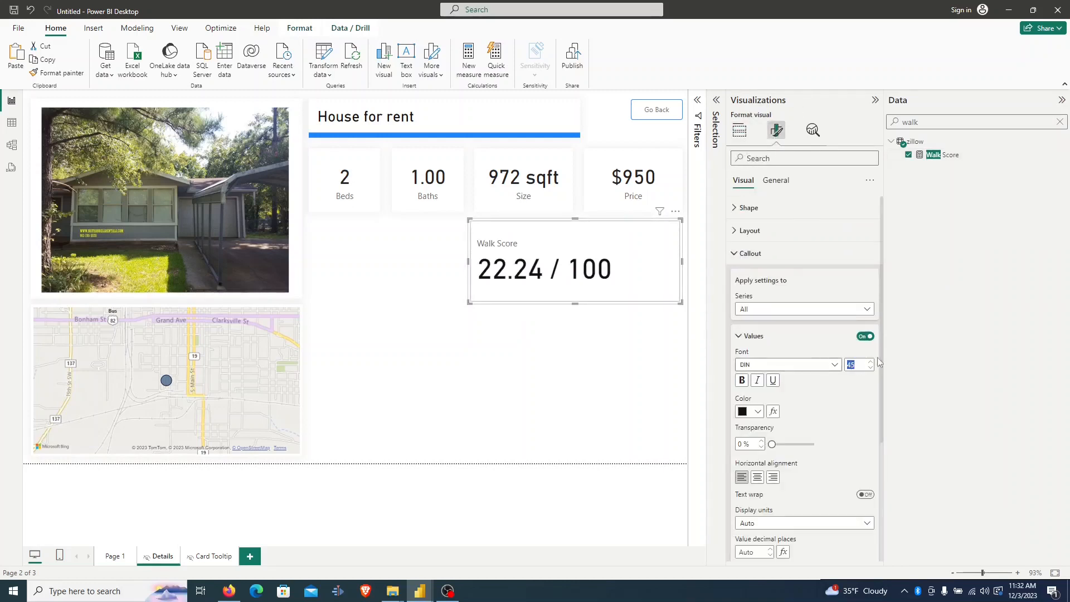
left_click(747, 336)
left_click(832, 157)
type("border")
scroll(870, 279, "down", 2)
left_click(868, 435)
Give the Walk Score visual a light grey outside shadow positioned at Center, and shorten the card's height.
left_click_drag(786, 158, 652, 162)
type("s")
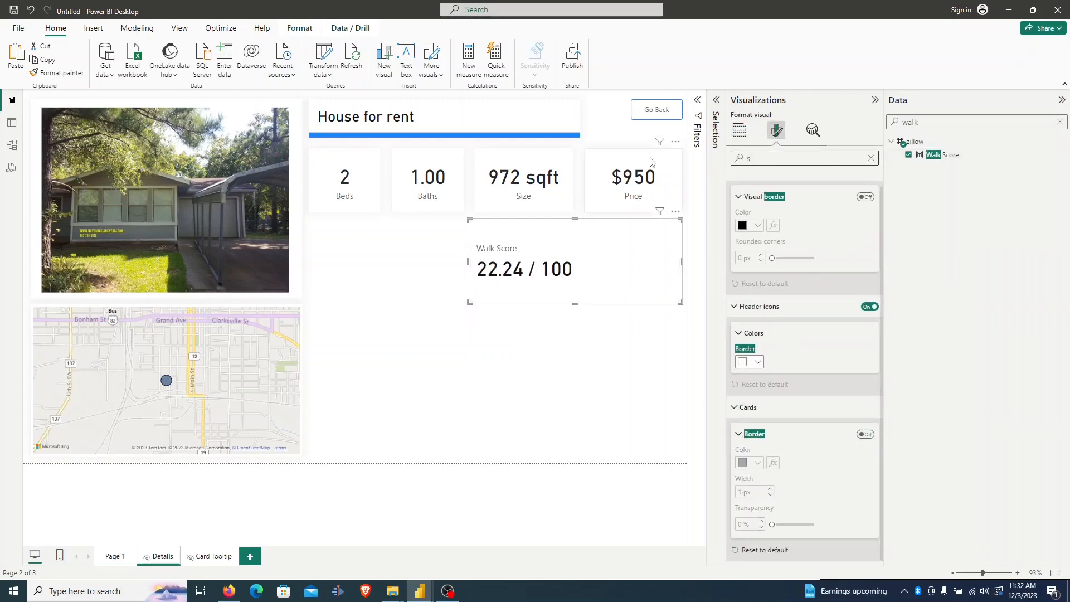
type("hadow")
left_click(865, 211)
left_click(749, 239)
left_click(750, 319)
left_click(804, 297)
left_click(758, 363)
left_click_drag(575, 303, 572, 272)
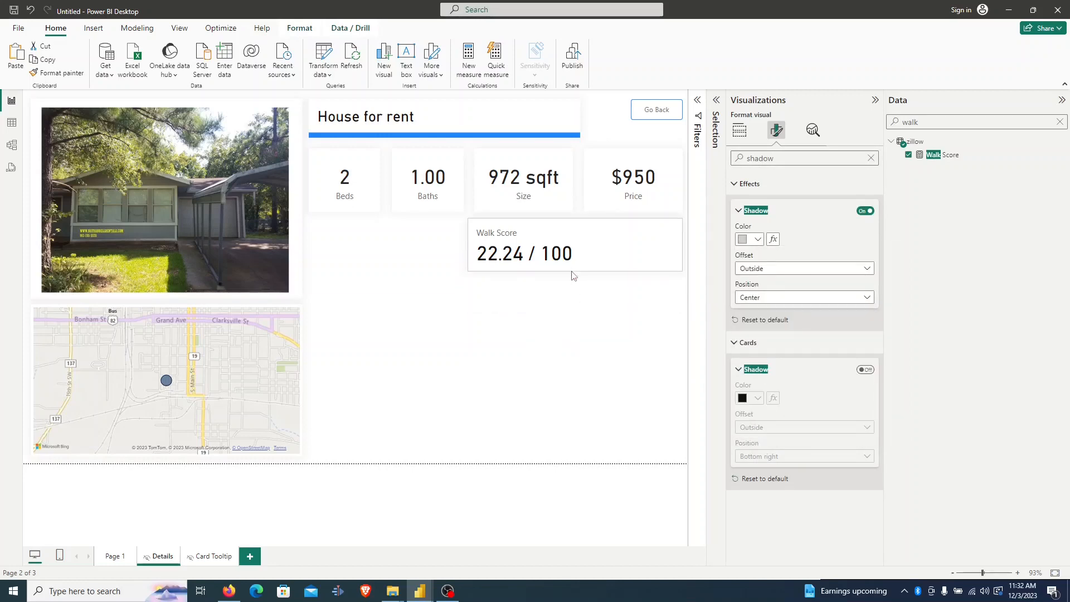
Add the walk-svgrepo-com(1).png icon to the Walk Score card, with image fit set to Fit and position Left.
double_click(785, 159)
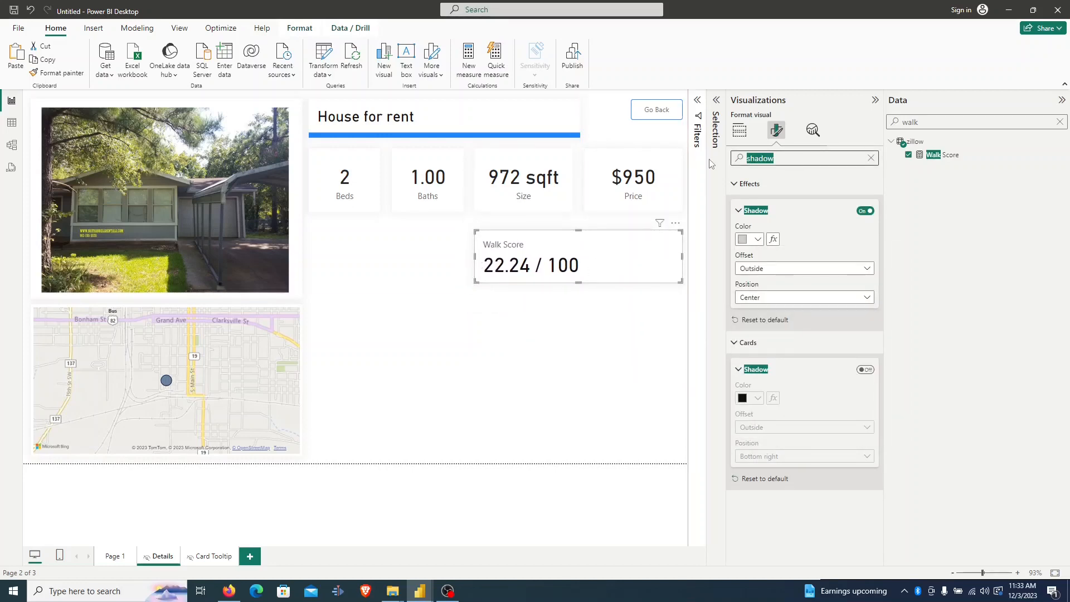
type("image")
left_click(866, 267)
left_click(797, 314)
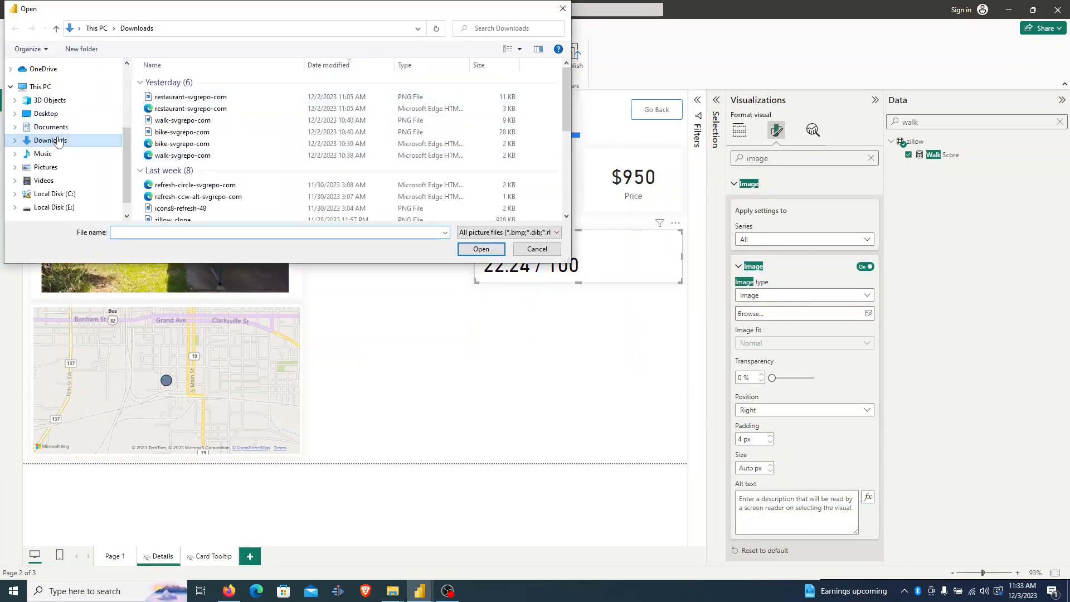
left_click(15, 114)
left_click(53, 140)
double_click(351, 92)
left_click(804, 342)
left_click(769, 373)
left_click(805, 409)
left_click(758, 422)
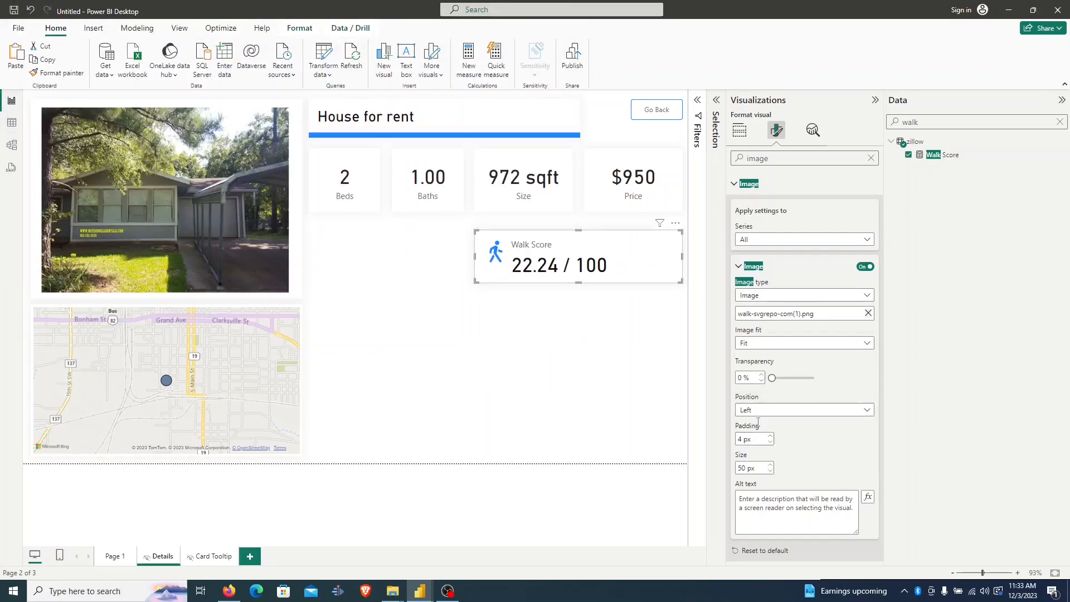
Set the walk icon's padding to 3 px and its image fit to Fill.
left_click(770, 441)
left_click(781, 343)
left_click(770, 384)
Minimize the browser and compare the card with the finished zillow report before returning to the dashboard being built.
left_click(228, 591)
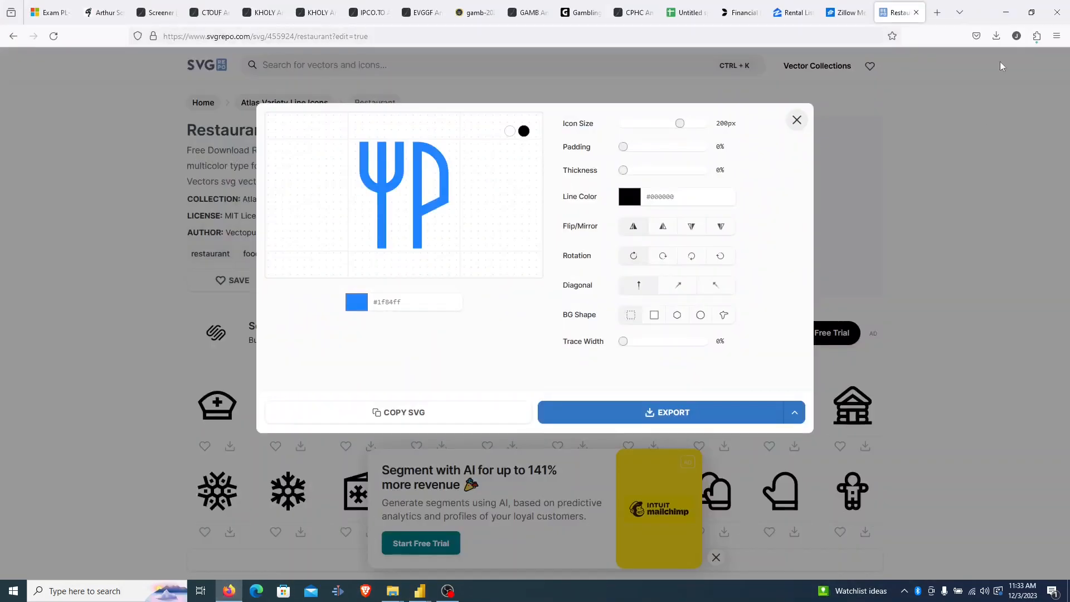
left_click(1006, 12)
left_click(420, 591)
left_click(358, 547)
left_click(1057, 9)
Adjust the Walk Score card's height slightly and set its icon size to 50 px.
left_click_drag(578, 285, 581, 282)
triple_click(770, 464)
triple_click(770, 465)
left_click(814, 239)
left_click(535, 269)
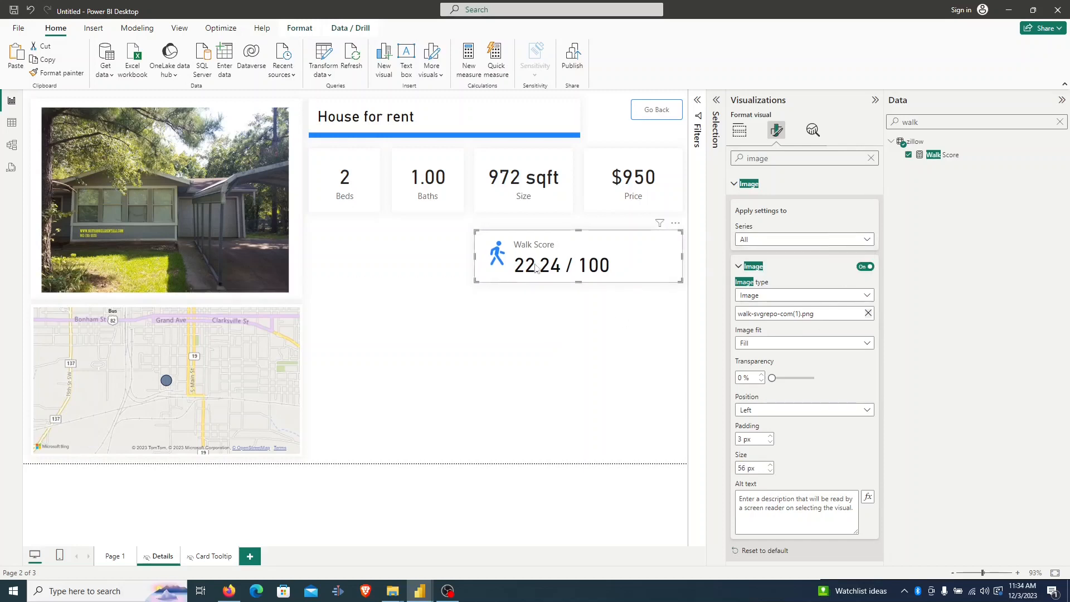
type("50")
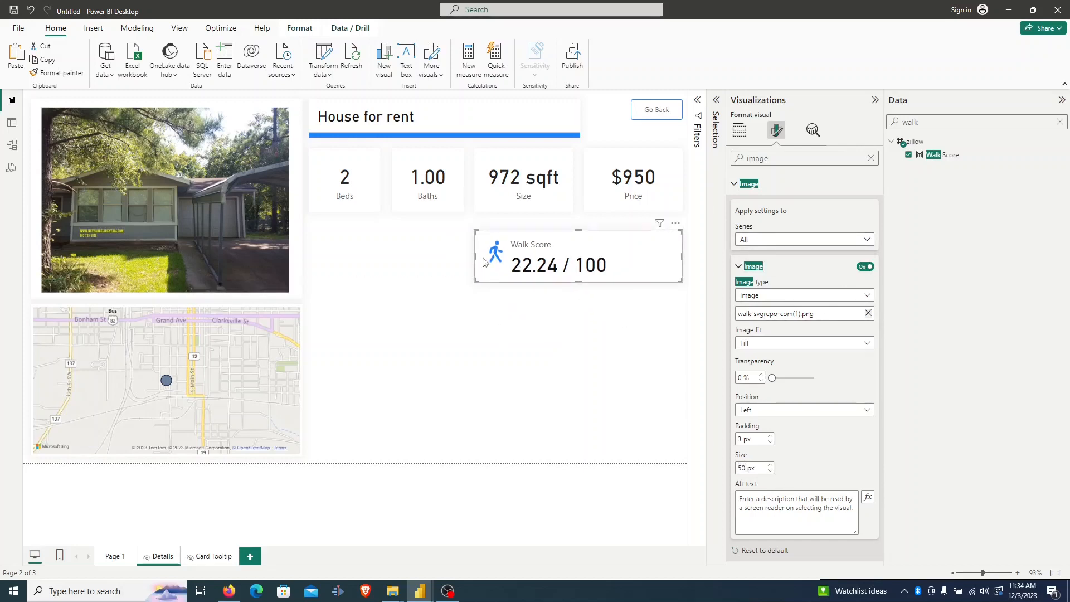
Set the Walk Score value font size to 24, matching the finished report, and reduce the callout's vertical spacing to 5 px.
left_click(871, 159)
type("size")
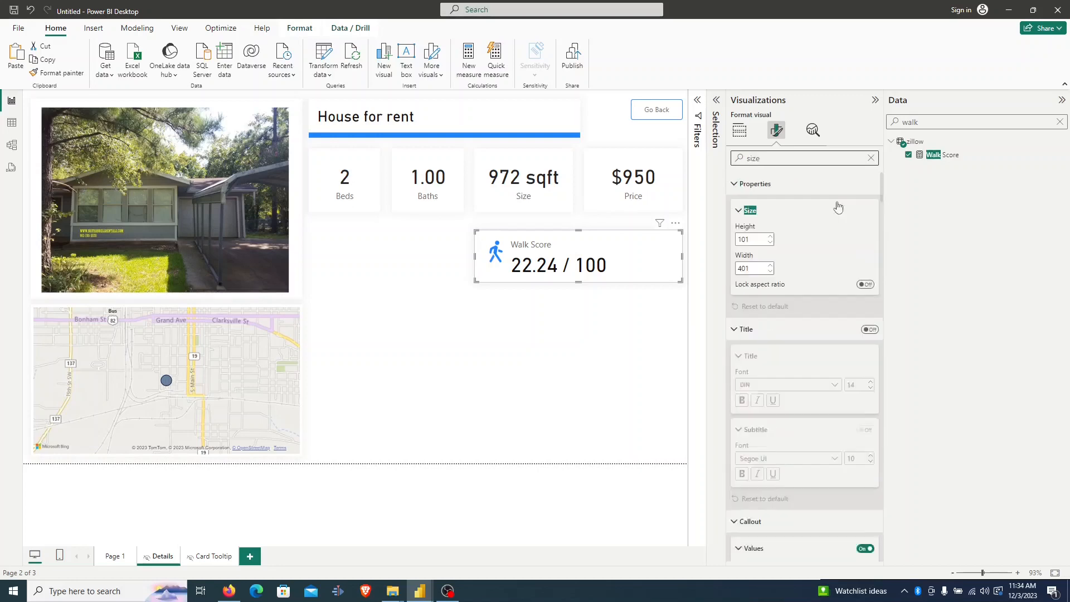
scroll(807, 302, "down", 6)
left_click_drag(860, 250, 840, 252)
type("24")
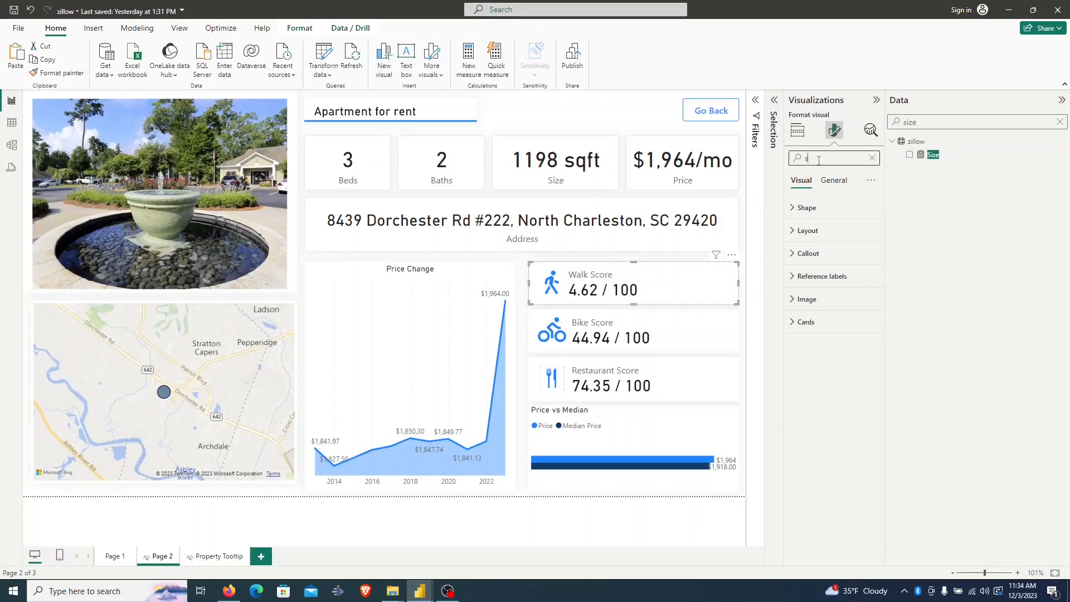
type("ize")
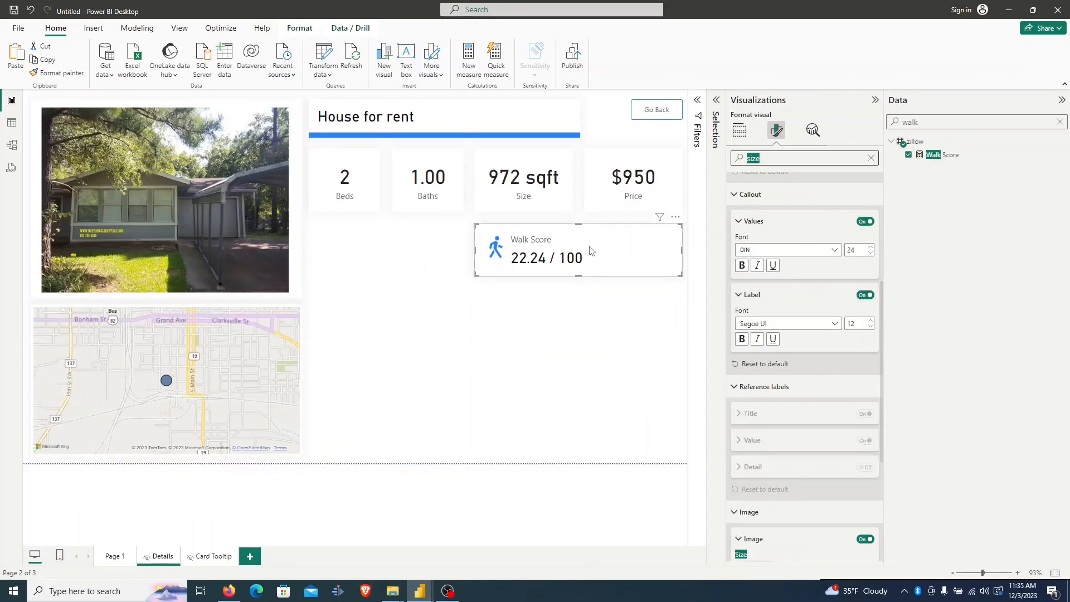
type("vertical")
left_click(771, 459)
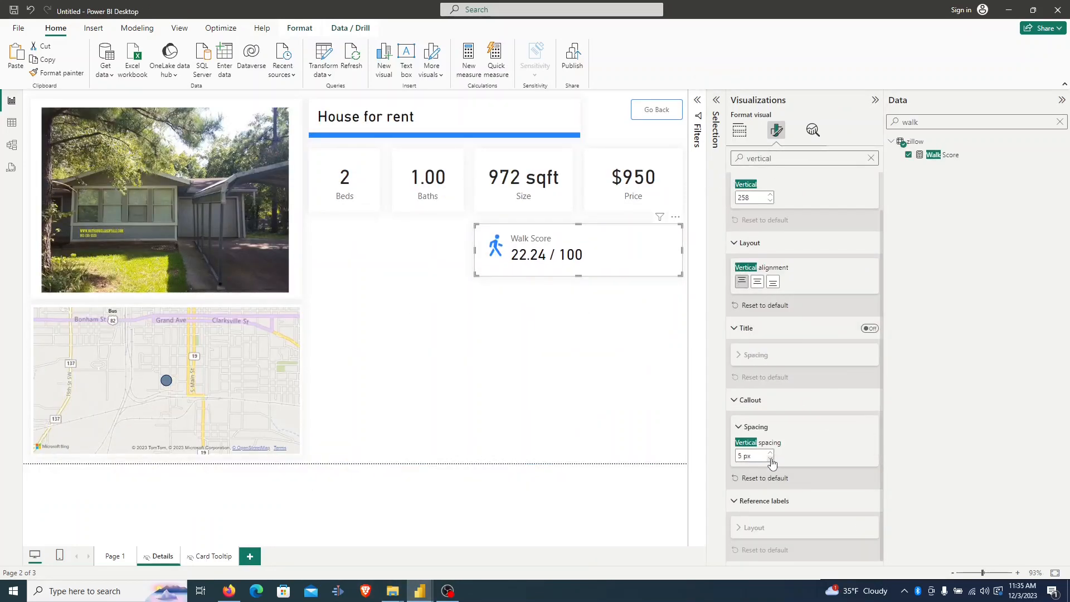
Duplicate the Walk Score card twice and stack the copies below the original.
key("ctrl+c")
key("ctrl+v")
left_click_drag(612, 257, 595, 346)
key("ctrl+c")
key("ctrl+v")
Show Bike Score in the middle card copy and move the third card up beneath it.
left_click_drag(935, 122, 866, 123)
type("bik")
left_click_drag(942, 154, 588, 306)
left_click_drag(575, 390, 573, 359)
Replace the Bike Score card's icon with the downloaded bike PNG.
left_click(553, 298)
left_click(776, 130)
left_click(787, 158)
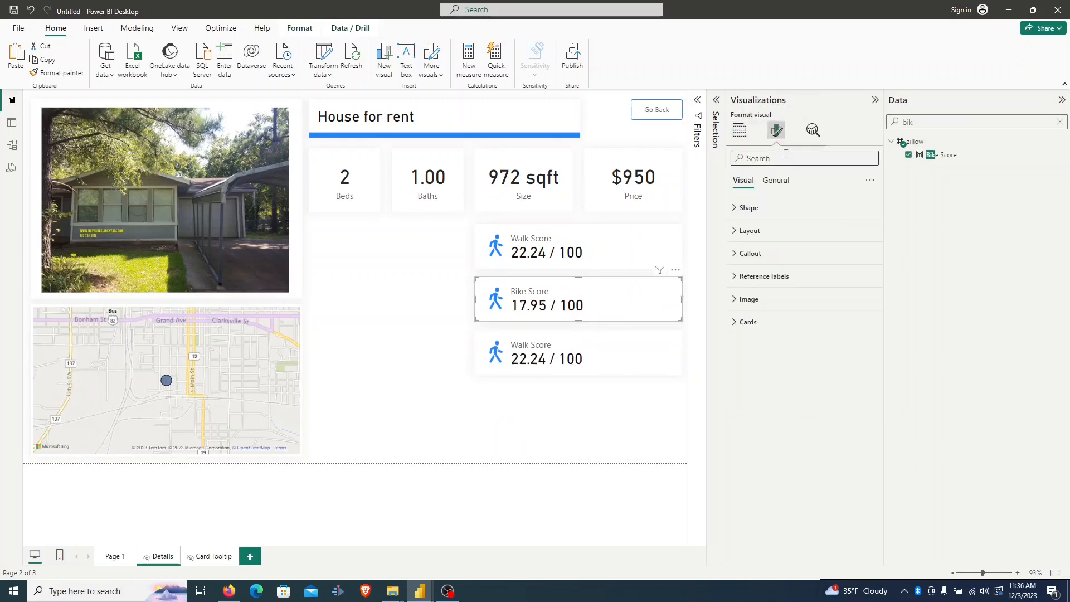
type("image")
left_click(868, 313)
left_click(869, 314)
left_click(174, 93)
left_click(473, 249)
Replace the third card's Walk Score field with the Restaurant Score measure.
left_click(564, 350)
left_click(1060, 122)
type("rest")
left_click(740, 130)
left_click(874, 256)
left_click(909, 155)
Replace the Restaurant Score card's icon with restaurant-svgrepo-com(1).png.
left_click(776, 130)
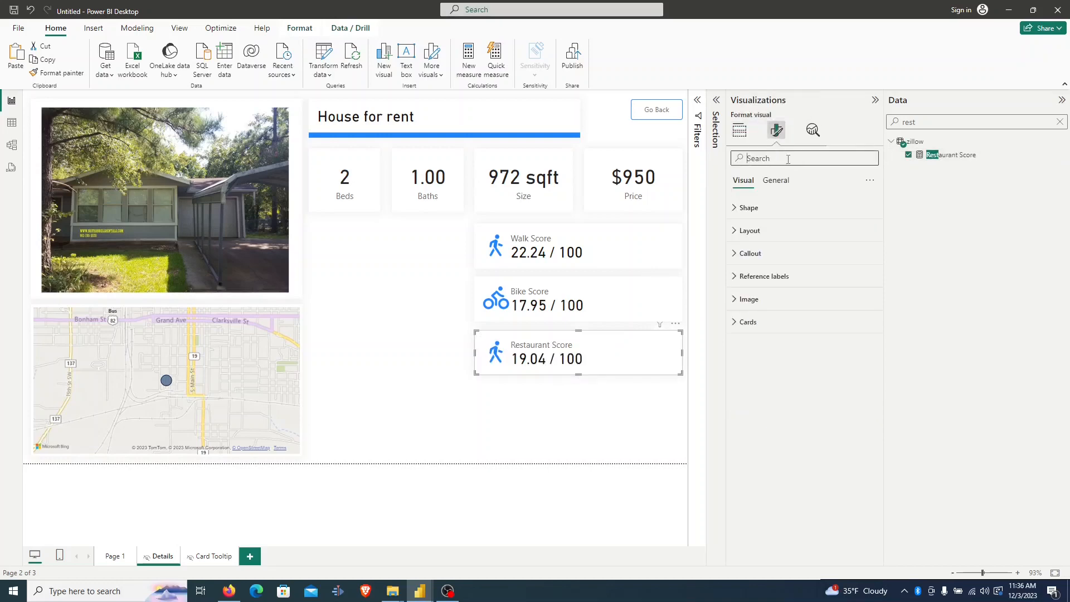
left_click(787, 157)
type("image")
left_click(869, 314)
left_click(868, 313)
left_click(293, 95)
left_click(481, 249)
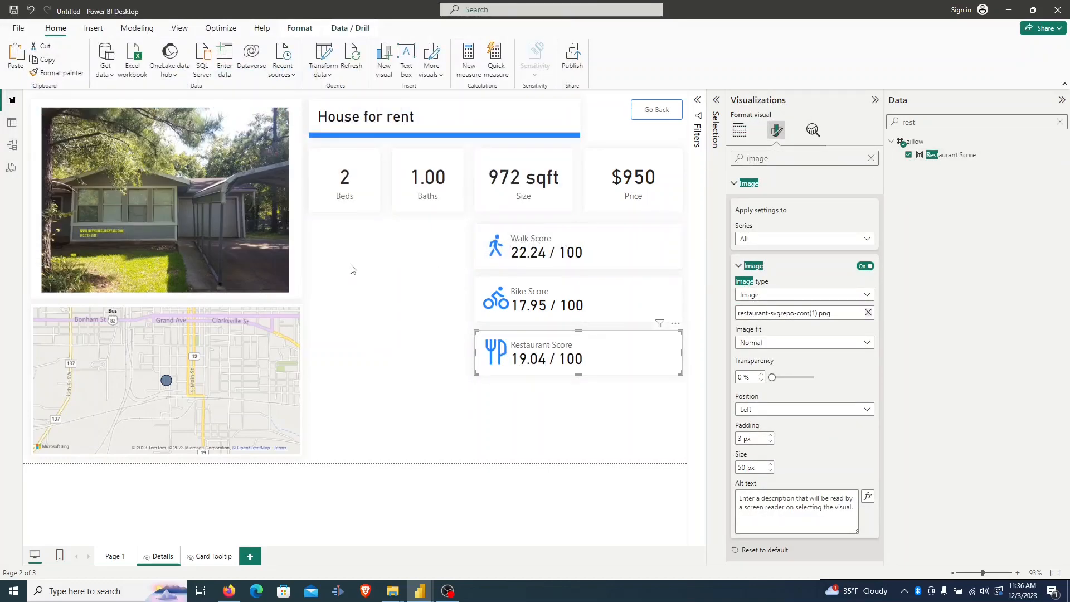
Narrow the Walk, Bike and Restaurant Score cards to the same width by moving their left edges inward.
left_click(476, 249)
left_click_drag(475, 248, 495, 266)
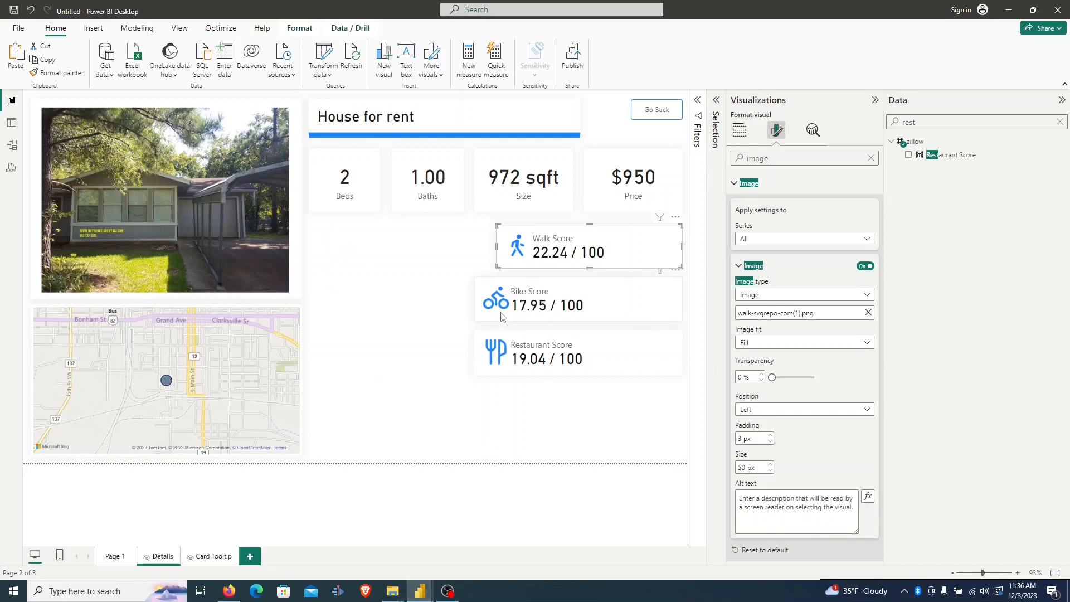
left_click(473, 310)
left_click_drag(473, 311, 496, 312)
left_click(481, 362)
left_click_drag(474, 354, 498, 357)
Move the three score cards down to leave a gap below the Size and Price cards.
left_click(509, 240)
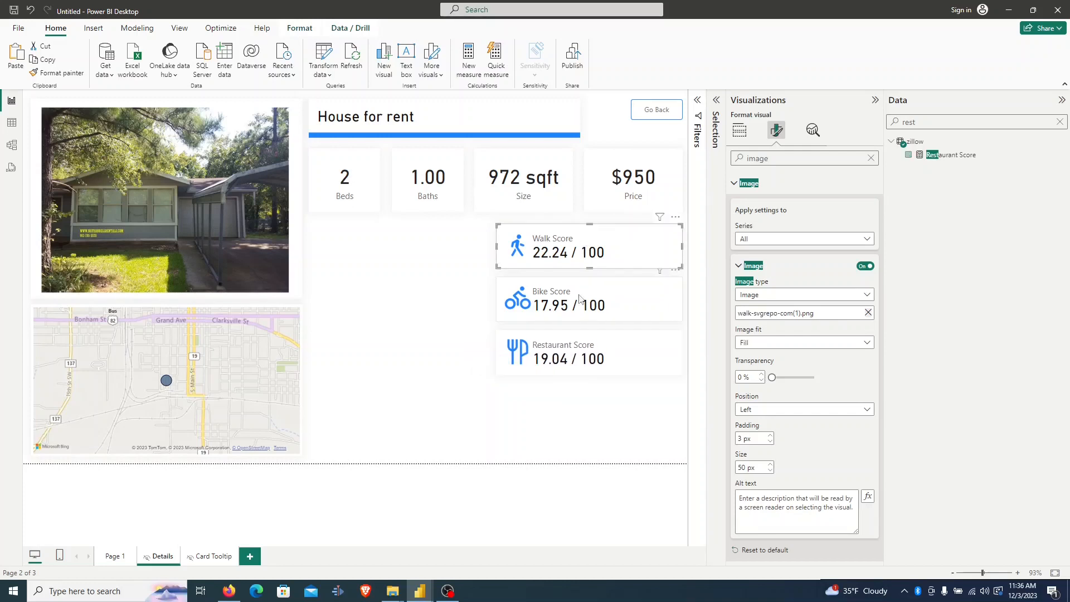
mouse_move(582, 346)
left_mouse_down()
mouse_move(583, 362)
mouse_move(572, 359)
left_mouse_up()
left_click_drag(601, 309, 595, 326)
left_click_drag(596, 261, 600, 323)
mouse_move(599, 372)
left_mouse_down()
mouse_move(610, 394)
mouse_move(611, 385)
left_mouse_up()
left_click_drag(589, 335, 589, 343)
left_click_drag(587, 280, 587, 294)
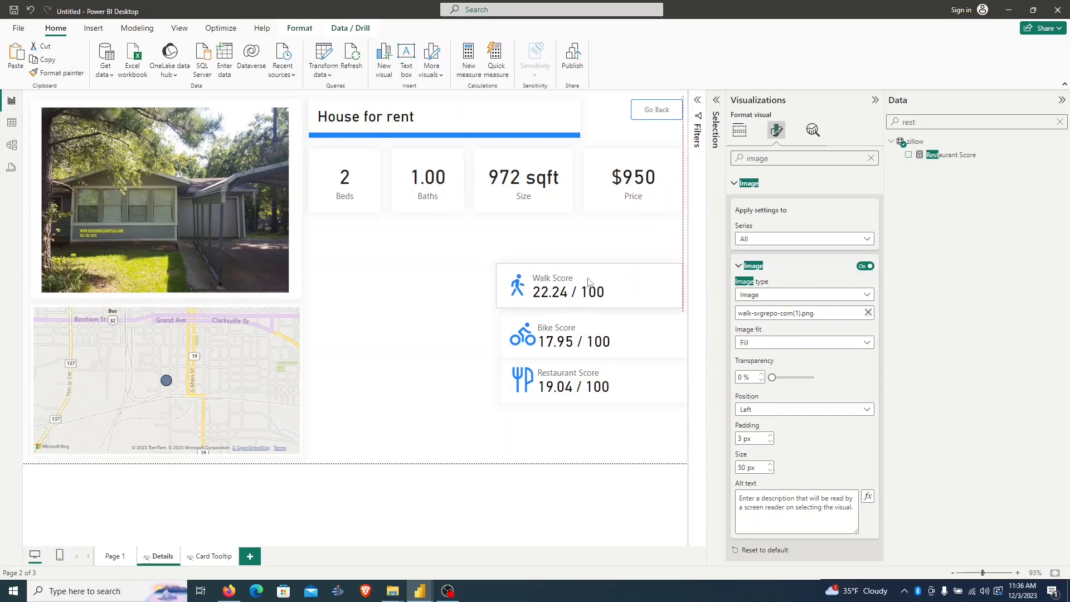
Place a full-width copy of the Size card below the card row, showing the address field with the label Address.
left_click(524, 187)
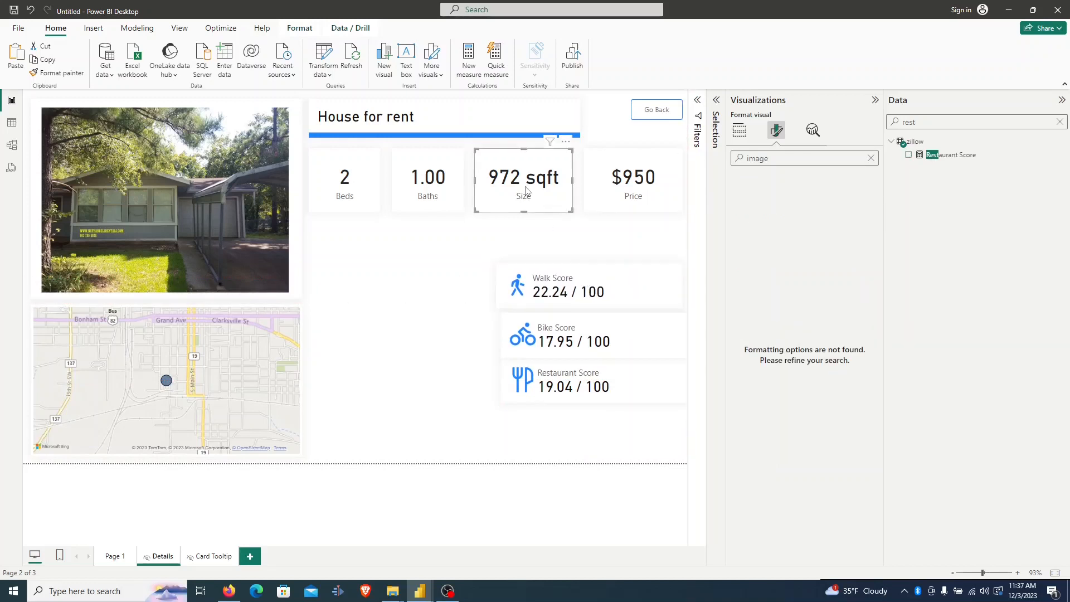
left_click_drag(526, 190, 682, 252)
double_click(919, 122)
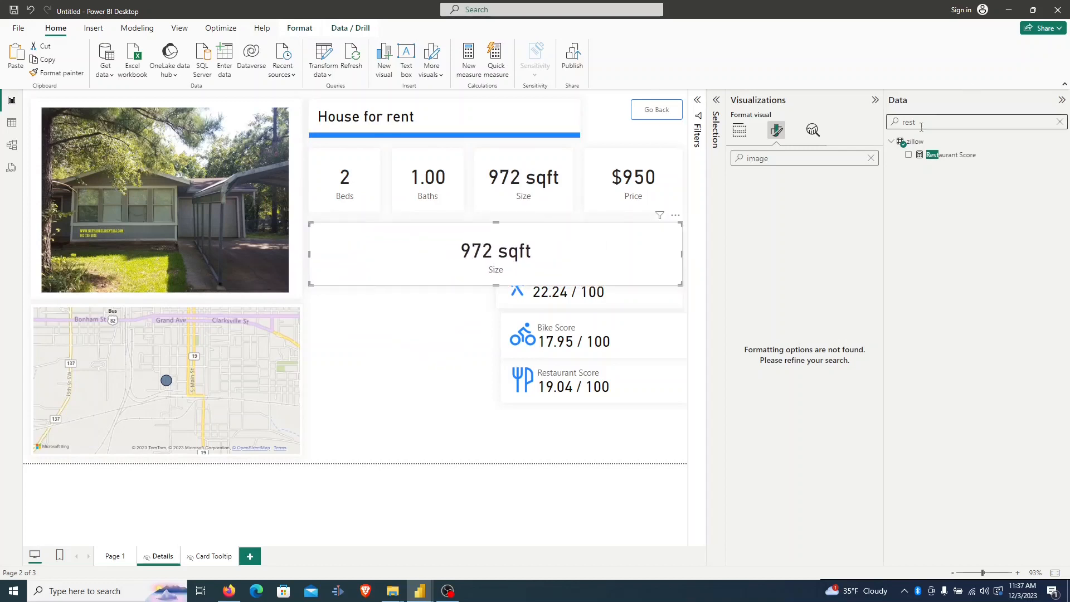
type("addres")
left_click(740, 130)
left_click(874, 256)
left_click(909, 155)
double_click(772, 254)
type("Address")
Reduce the status banner card's padding and shorten its height.
left_click(446, 123)
left_click_drag(445, 133, 445, 127)
left_click(776, 130)
left_click(775, 160)
type("padding")
left_click(786, 233)
scroll(791, 357, "down", 2)
left_click(795, 526)
left_click(795, 514)
scroll(795, 528, "down", 2)
left_click(786, 487)
left_click_drag(445, 128, 445, 123)
left_click(448, 129)
Select the Beds, Baths, Size, Price and address cards together and nudge them up towards the status banner.
left_click(599, 108)
left_click_drag(305, 140, 693, 299)
key("Up")
key("Up")
key("Up")
left_click(606, 108)
Realign the Bike and Restaurant Score cards under the Walk Score card and shorten the address card.
left_click_drag(627, 334, 622, 335)
left_click_drag(615, 381, 611, 390)
left_click(523, 258)
left_click_drag(495, 267, 496, 254)
Shorten the Size, Price, Baths and Beds cards to a matching height.
left_click(521, 184)
left_click_drag(524, 194, 524, 181)
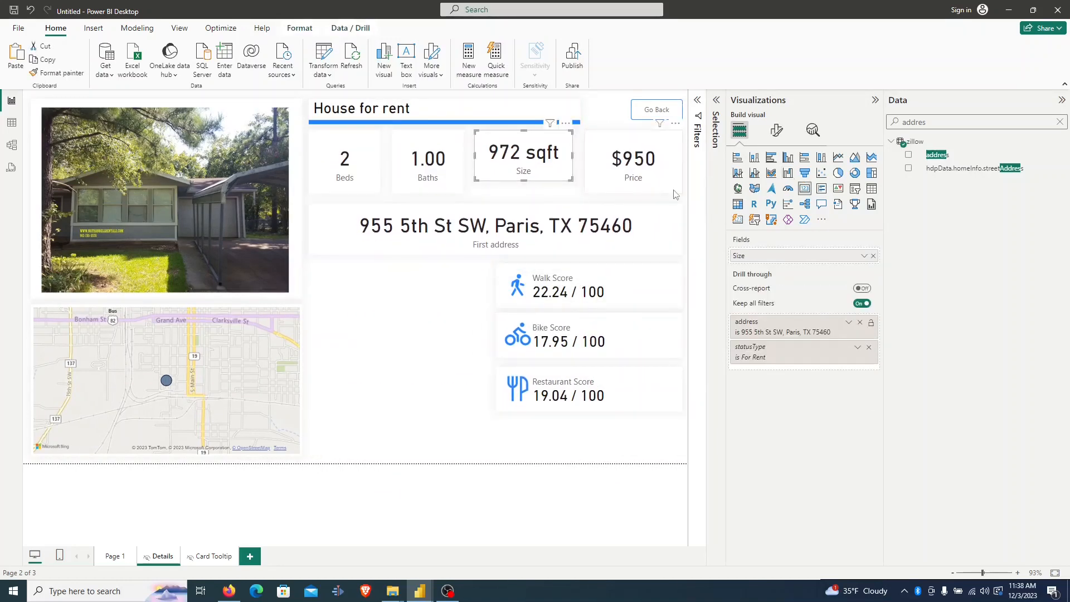
left_click(635, 186)
left_click_drag(634, 193, 634, 181)
left_click(430, 186)
left_click_drag(428, 193, 428, 181)
left_click(350, 186)
left_click_drag(346, 194, 348, 181)
Delete the address card and put a copy of the shortened Size card below the row, stretched to full width.
left_click_drag(532, 234, 531, 217)
key("Delete")
left_click(526, 169)
key("ctrl+c")
key("ctrl+v")
left_click_drag(514, 158, 343, 209)
left_click_drag(407, 212, 682, 212)
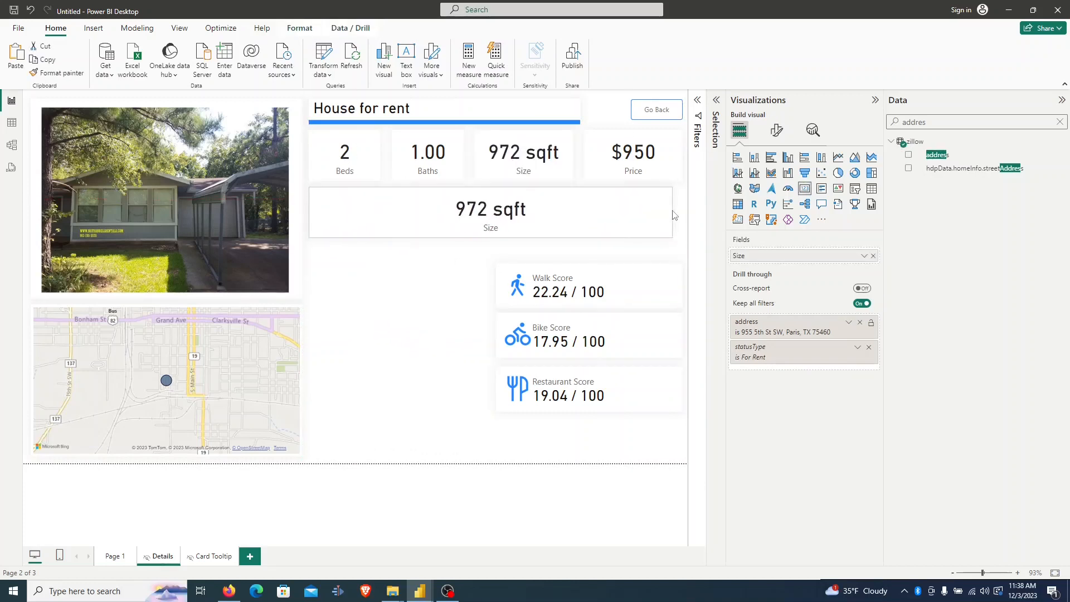
Replace the wide card's Size field with the address field and rename it Address.
left_click(873, 256)
left_click(909, 155)
left_click(753, 258)
type("Address")
key("Return")
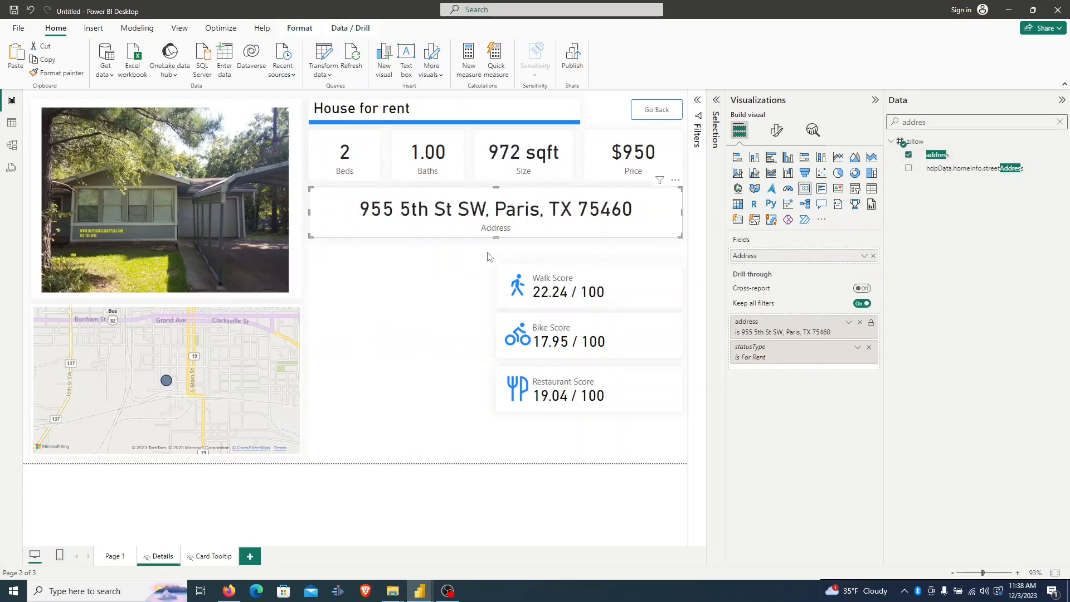
Select all three score cards and move them up close to the Address card.
left_click_drag(484, 250, 675, 438)
left_click_drag(628, 297, 622, 272)
left_click(529, 429)
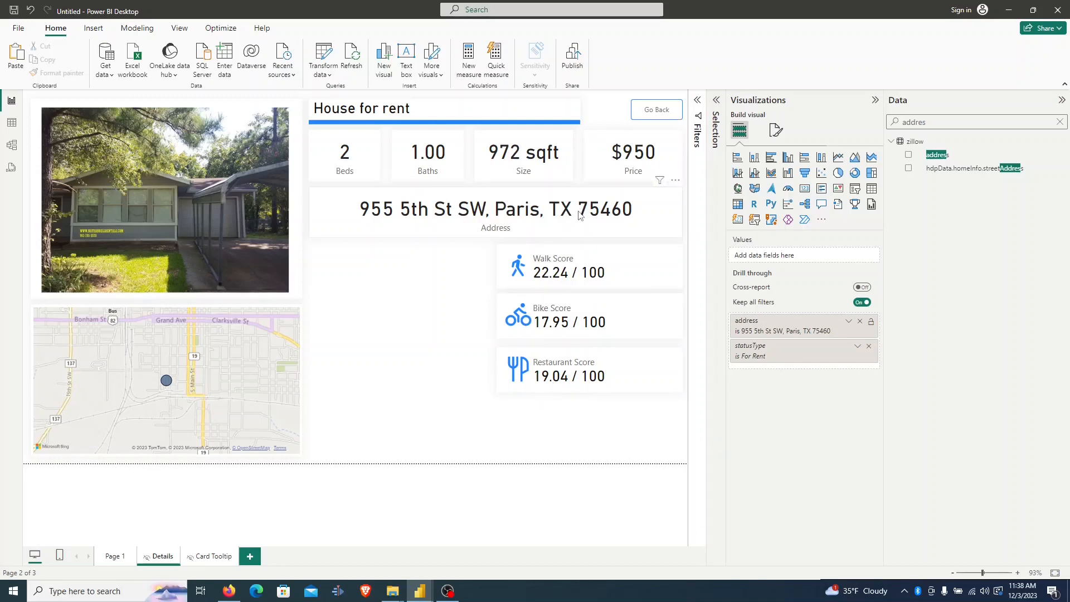
Switch to the finished zillow report, search its fields for median and view the Median Price measure's formula.
mouse_move(419, 590)
left_click(360, 535)
double_click(954, 121)
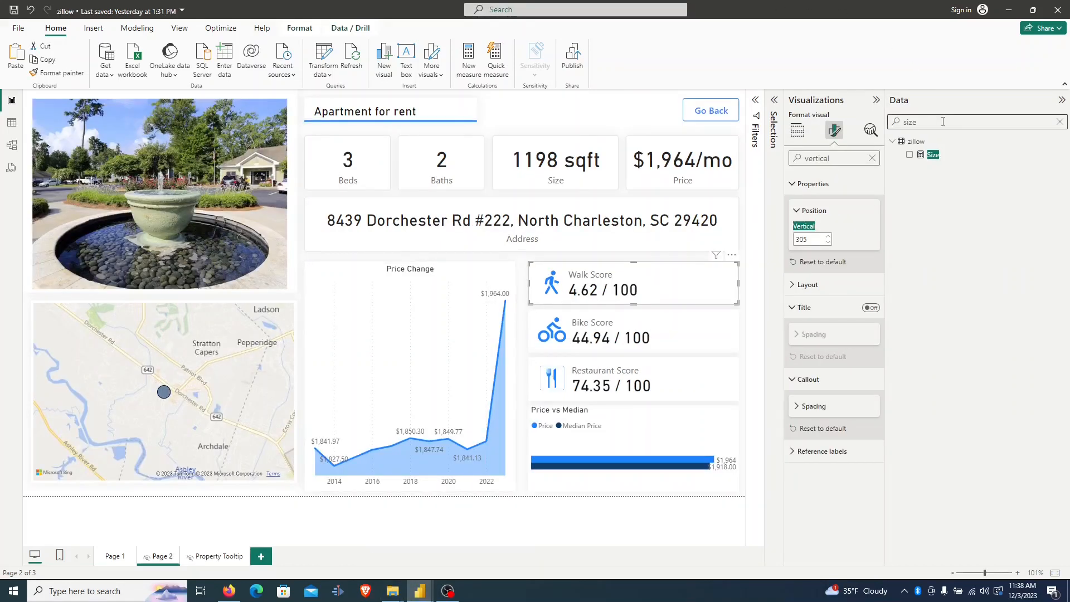
type("median")
left_click(950, 155)
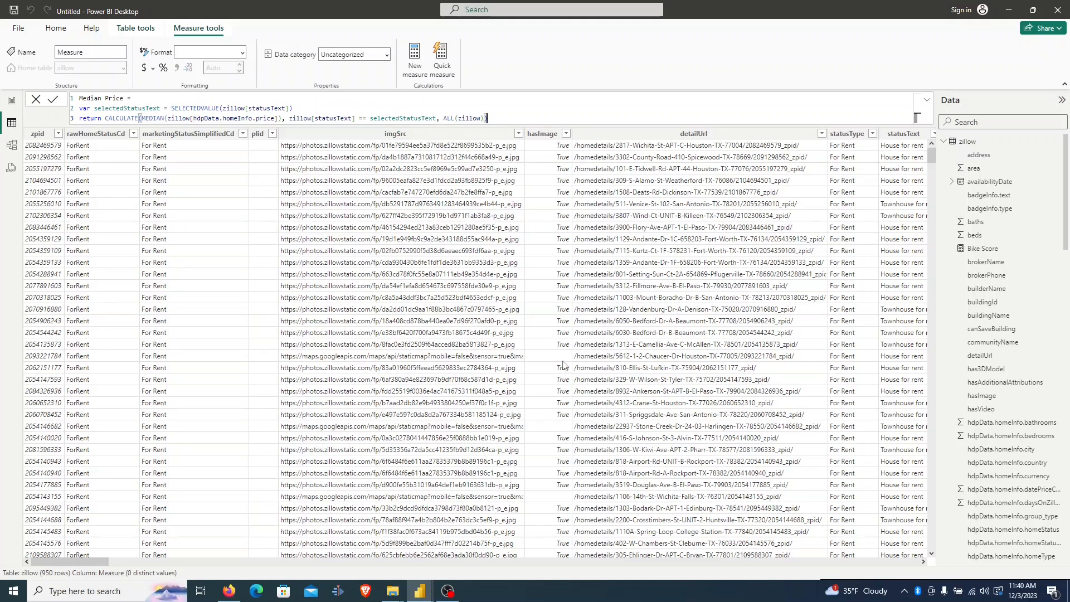
Commit the Median Price measure, calculating the median hdpData.homeInfo.price for the selected statusText over all zillow rows, and return to the report.
left_click(53, 100)
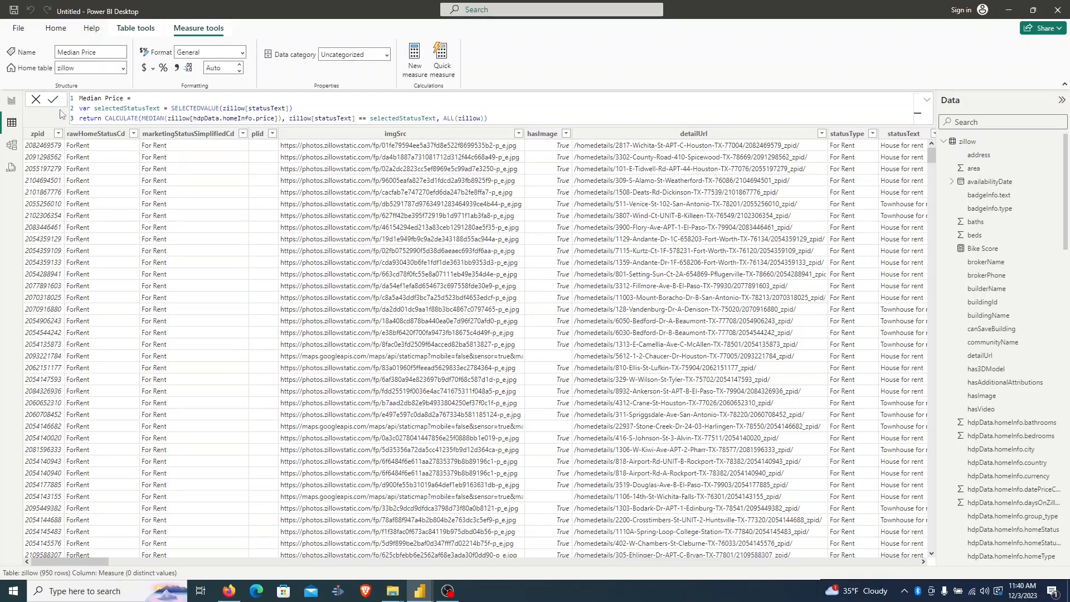
left_click(11, 101)
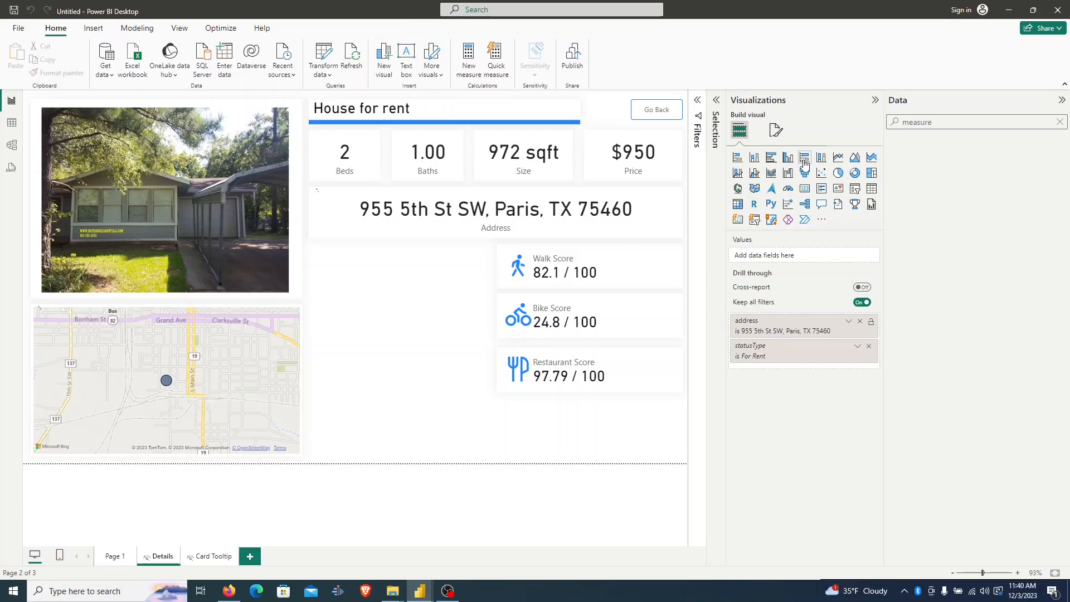
Add a clustered bar chart and fit it into the space below the Restaurant Score card.
left_click(771, 162)
left_click_drag(392, 413, 578, 427)
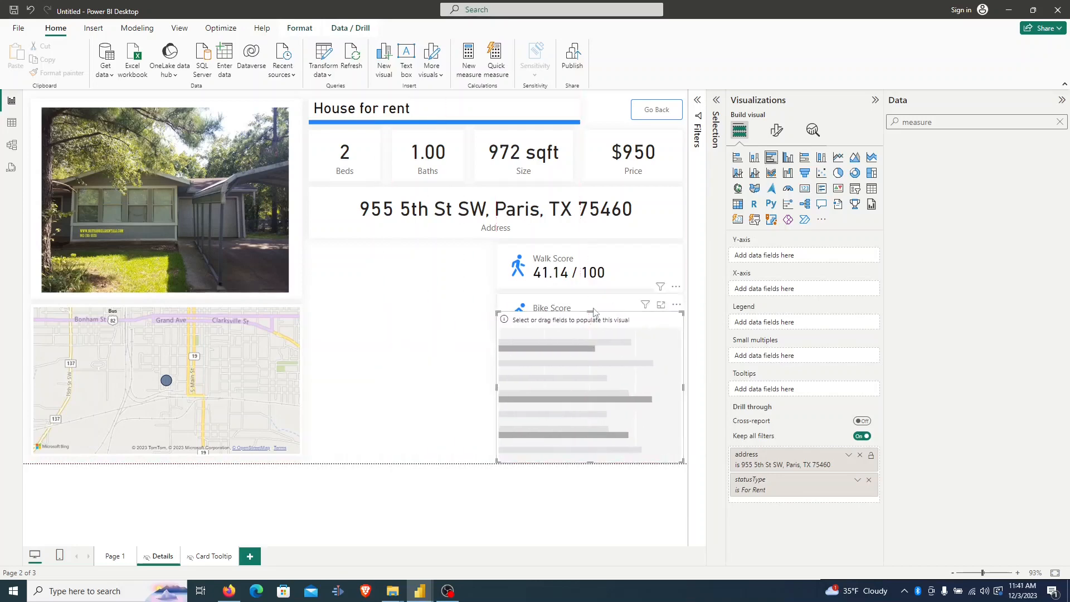
left_click_drag(594, 312, 594, 399)
Plot Median Price and hdpData.homeInfo.price on the bar chart's X-axis, with the home price listed first.
left_click(1060, 121)
type("media")
left_click_drag(947, 155, 767, 294)
left_click(777, 130)
left_click(895, 124)
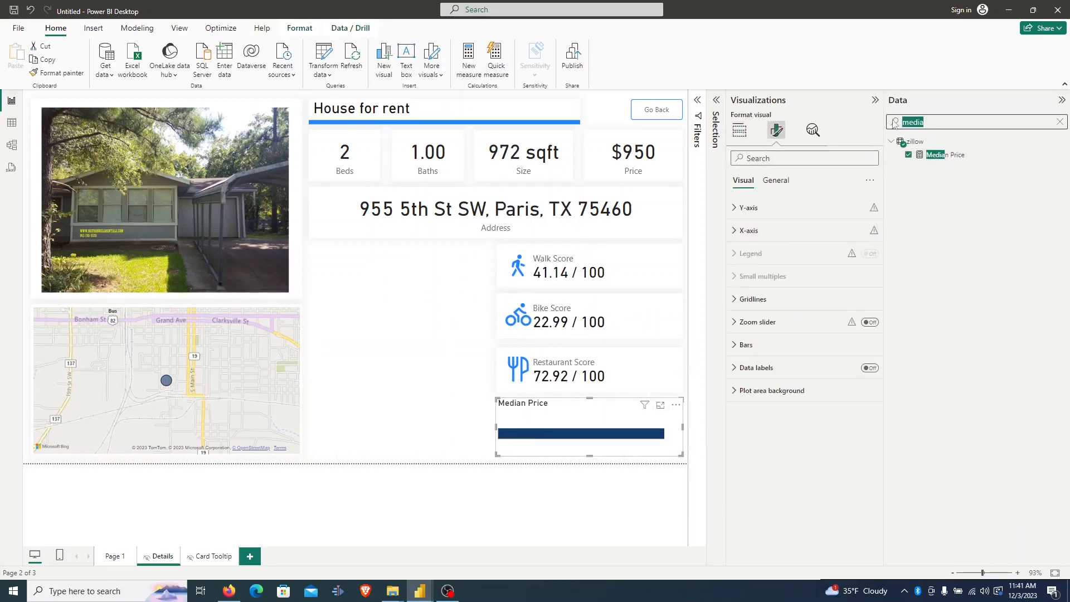
type("price")
left_click(740, 131)
left_click_drag(962, 182, 790, 290)
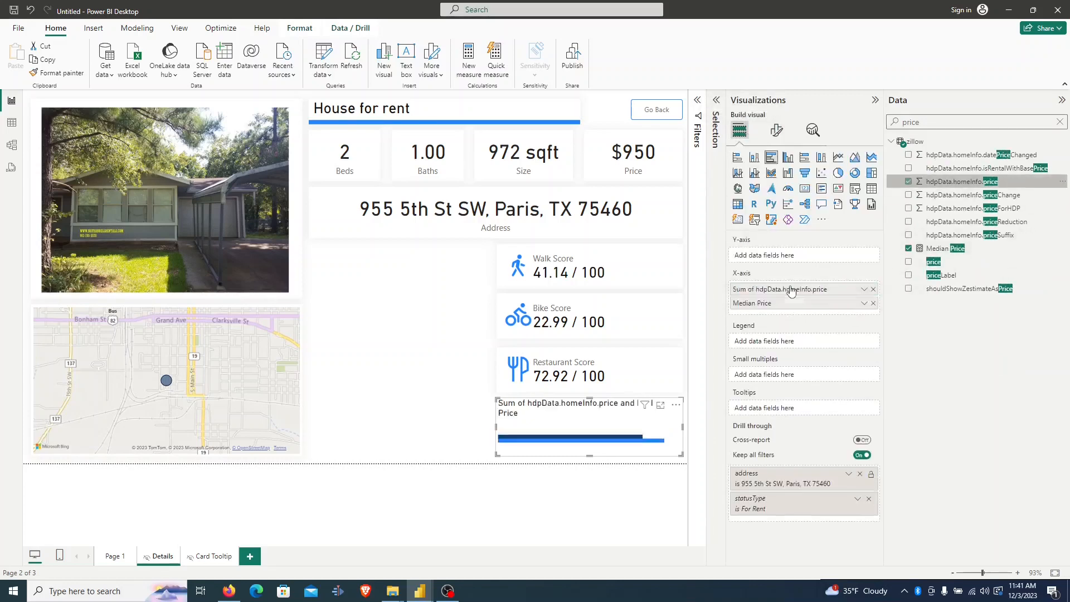
Turn on the bar chart's data labels and format the Median Price measure as currency.
left_click(778, 130)
left_click(792, 158)
type("data label")
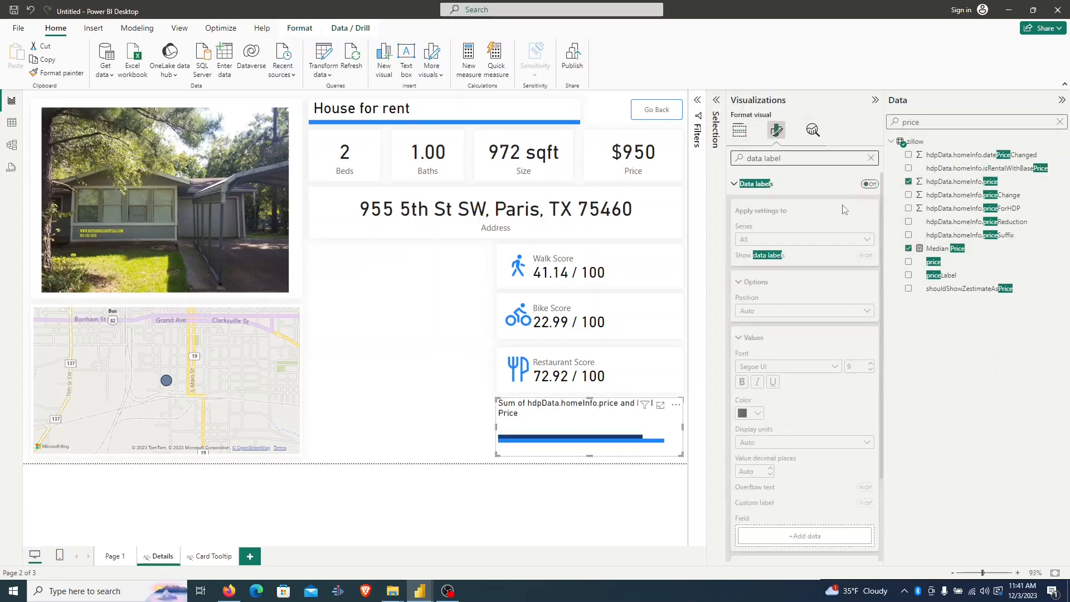
left_click(869, 184)
left_click(946, 248)
left_click(153, 68)
left_click(179, 105)
left_click_drag(467, 423, 498, 424)
left_click(494, 247)
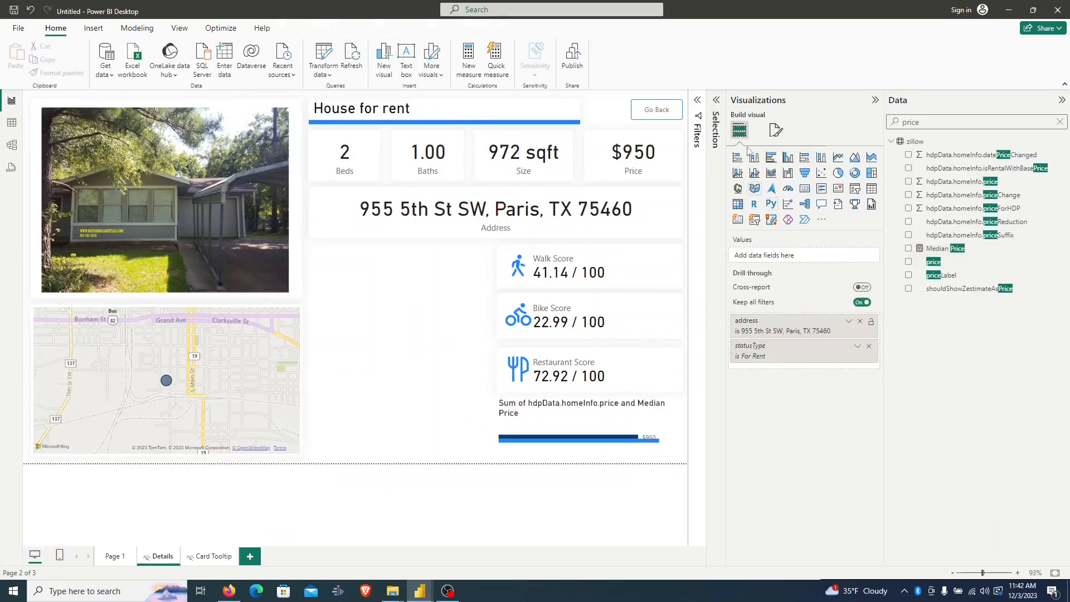
left_click(620, 419)
left_click(776, 130)
left_click(777, 158)
type("title")
scroll(791, 241, "down", 6)
double_click(785, 300)
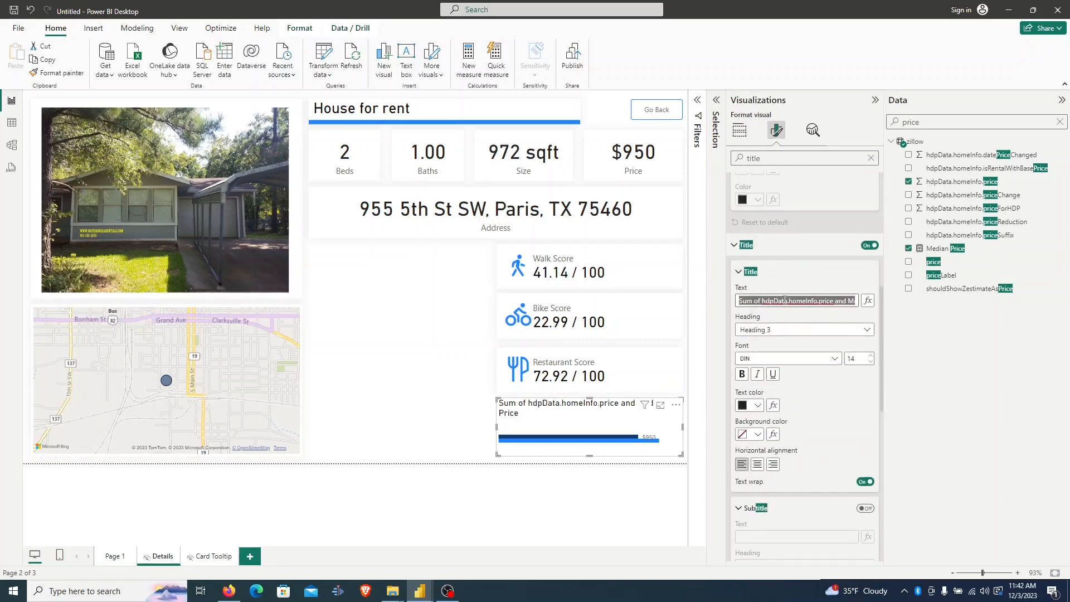
key("ctrl+a")
key("BackSpace")
key("ctrl+z")
Rename the bar chart's hdpData.homeInfo.price value as Price.
left_click(739, 131)
double_click(797, 289)
type("Price")
key("Return")
Show the bar chart's legend and set its title to Price vs Median.
left_click(776, 130)
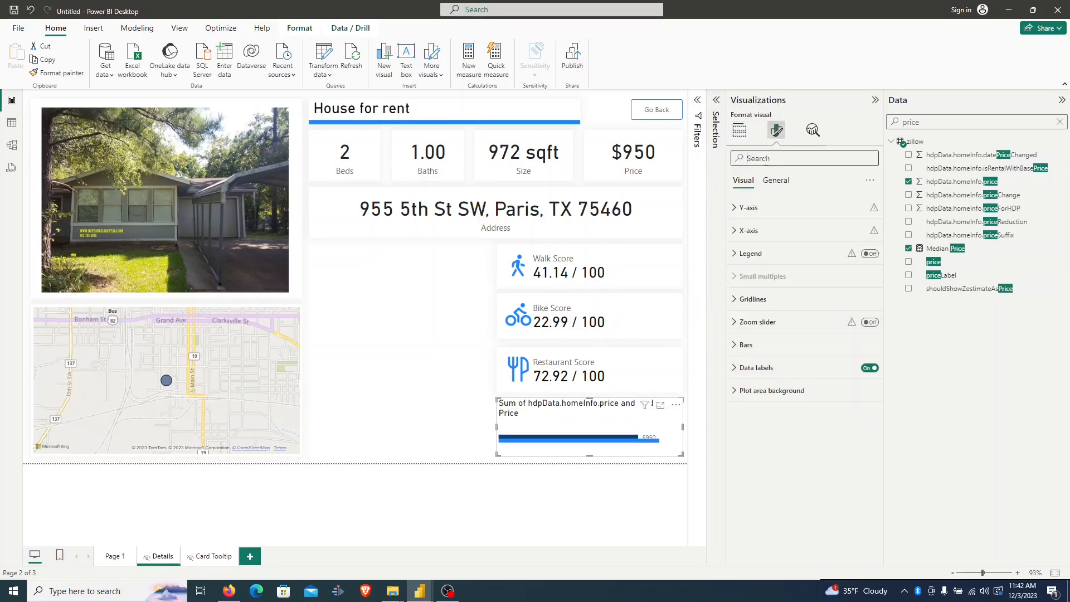
triple_click(775, 242)
type("Price vs Median")
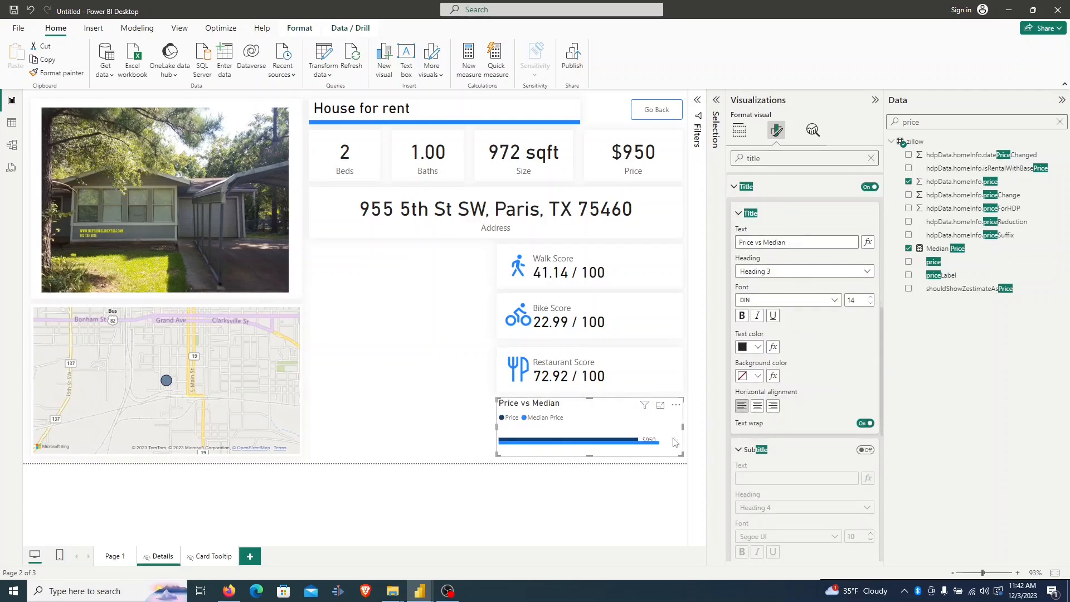
Try a right padding of 18 px on the Price vs Median chart.
left_click_drag(768, 159, 650, 165)
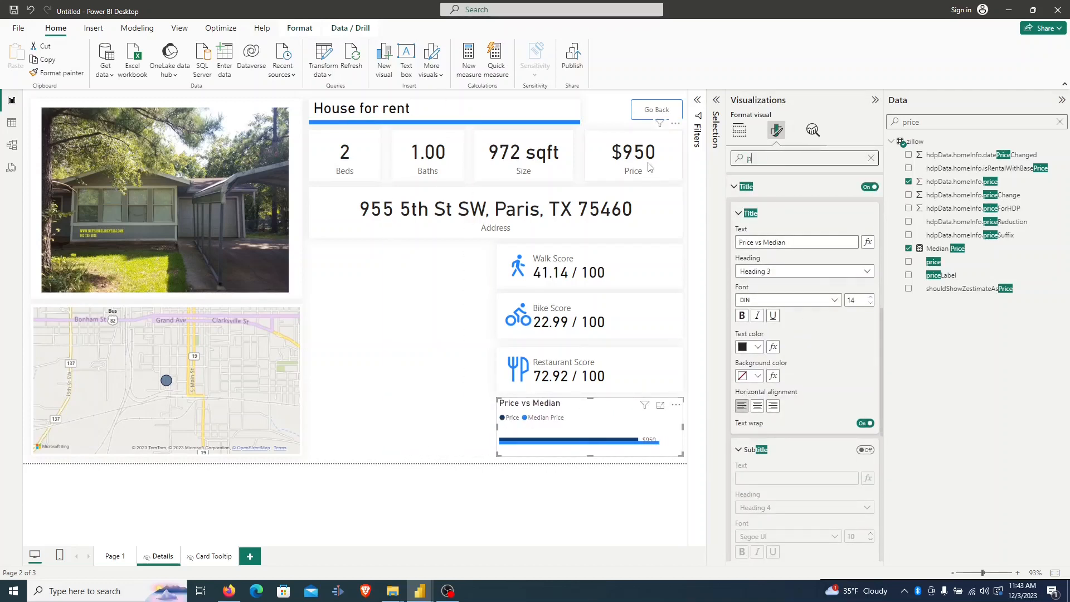
type("padding")
left_click(813, 248)
left_click(815, 248)
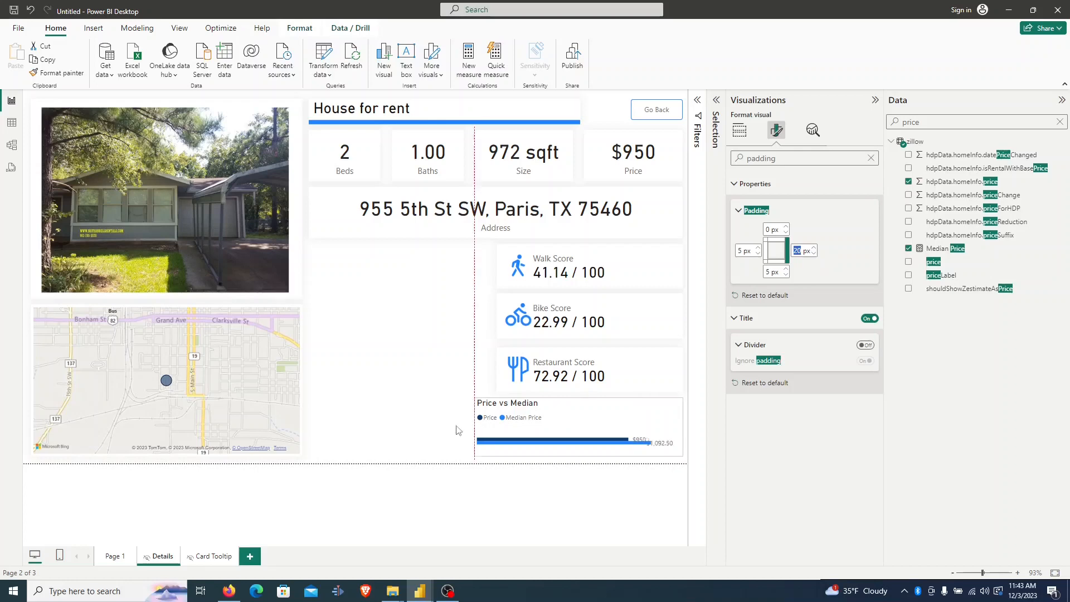
type("18")
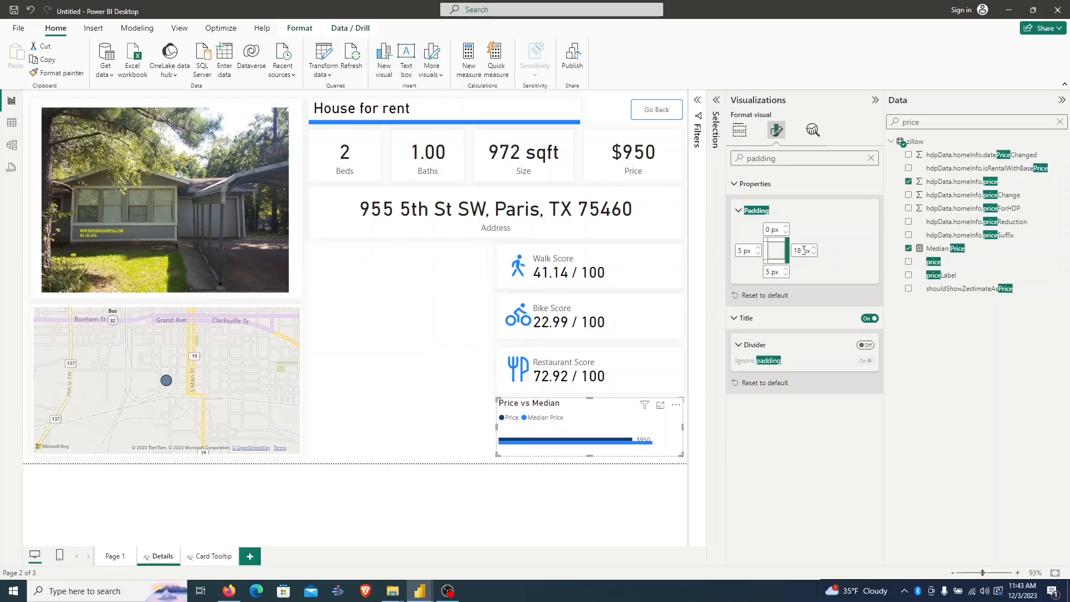
left_click(875, 100)
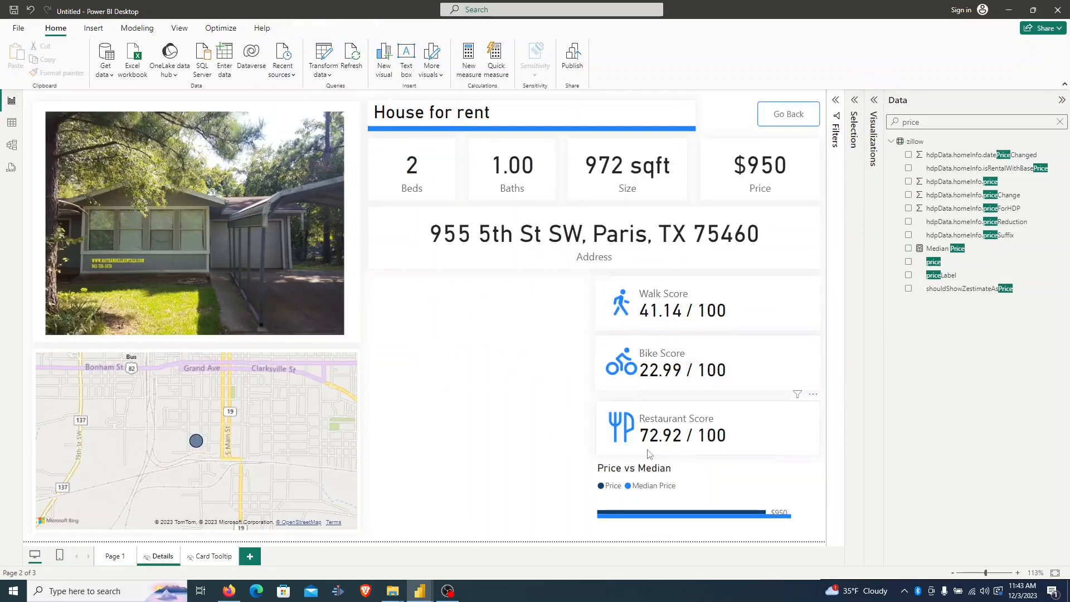
left_click(874, 101)
Turn on the Price vs Median chart's shadow and adjust its color and position settings.
left_click(776, 131)
left_click(781, 160)
type("shadow")
left_click(865, 211)
left_click(749, 239)
left_click(748, 296)
left_click(781, 298)
left_click(772, 365)
left_click(447, 319)
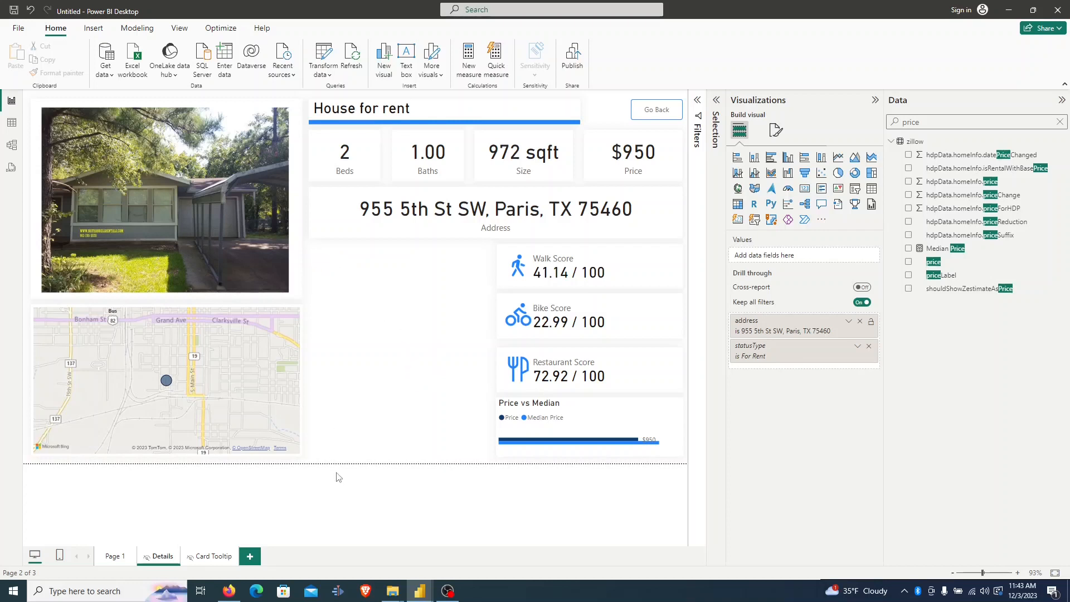
Create a calculated table Fake Data using CALENDAR from the date ten years before TODAY() through today.
left_click(584, 279)
left_click(322, 264)
left_click(11, 124)
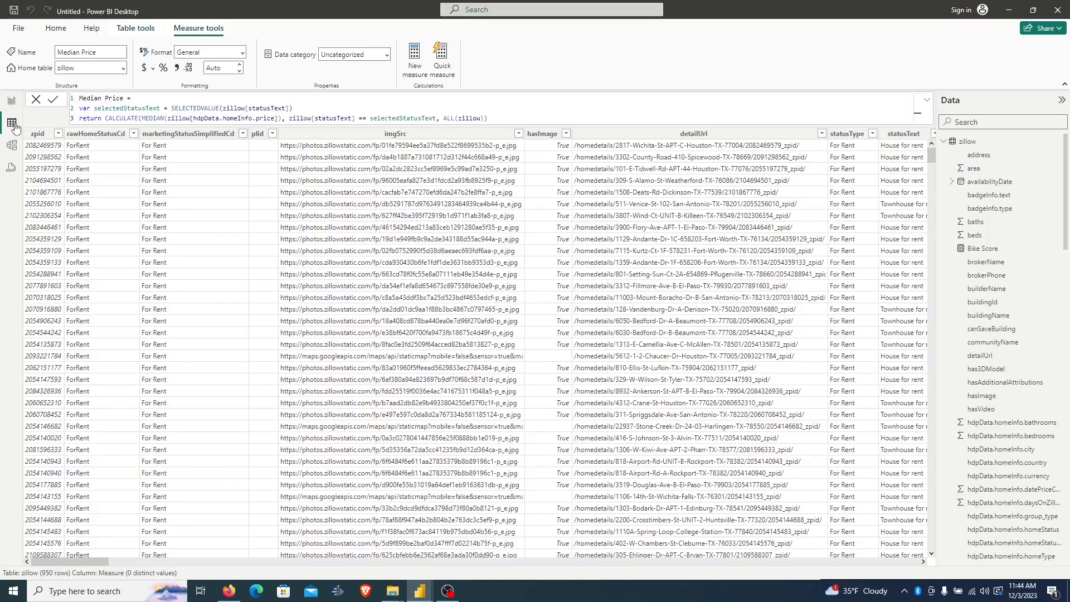
left_click(136, 29)
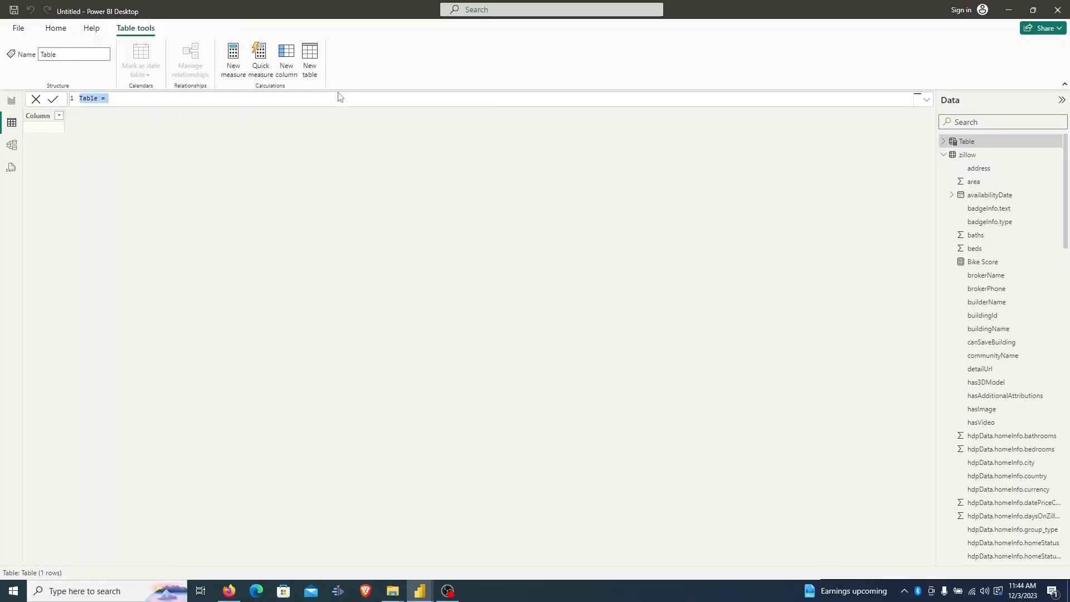
type("Fake Data = var hoy = TODAY() var yearToday = YEAR(hoy) - 10 var monthToday = MONTH(hoy) var dayToday = DAY(hoy) var tenYearsPrior = DATE(yearToday, monthToday, dayToday) return CALENDAR(tenYearsPrior, hoy)")
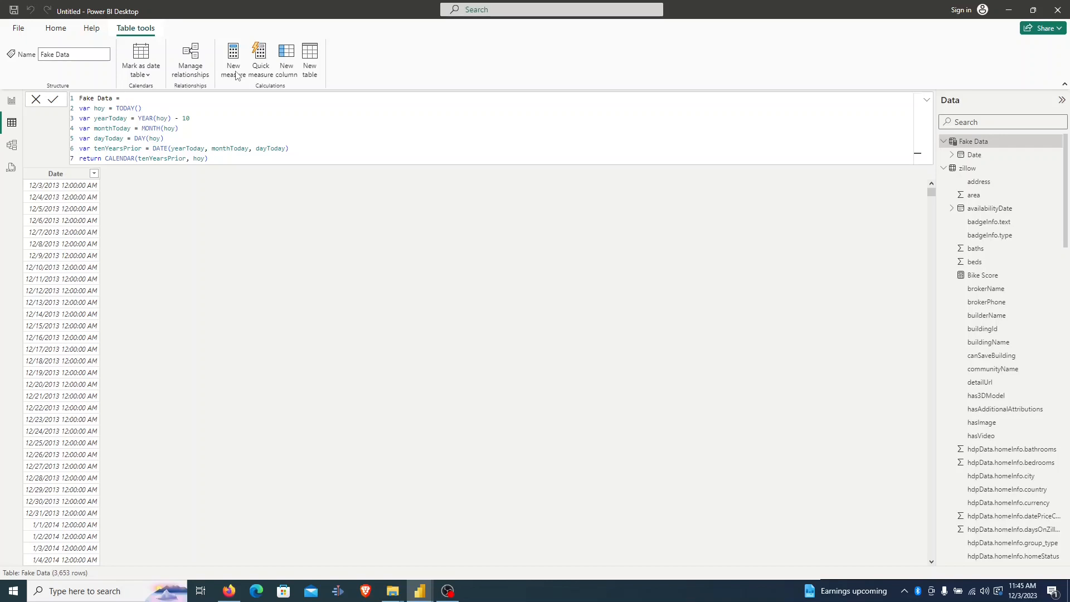
Create a Fake Data measure Price returning currentPrice for today's year, otherwise currentPrice times DIVIDE(currYear, yearToday) / 1.07 + (RAND() * .01).
left_click(237, 76)
type("Price = var currentPrice = SELECTEDVALUE(zillow[hdpData.homeInfo.price]) var currYear = SELECTEDVALUE('Fake Data'[Date].[Year]) var yearToday = YEAR(TODAY()) var changePercentage =  DIVIDE(currYear, yearToday) / 1.07 + (RAND() * .01) var newPrice = changePercentage * currentPrice return IF (currYear == yearToday , currentPrice, newPrice)")
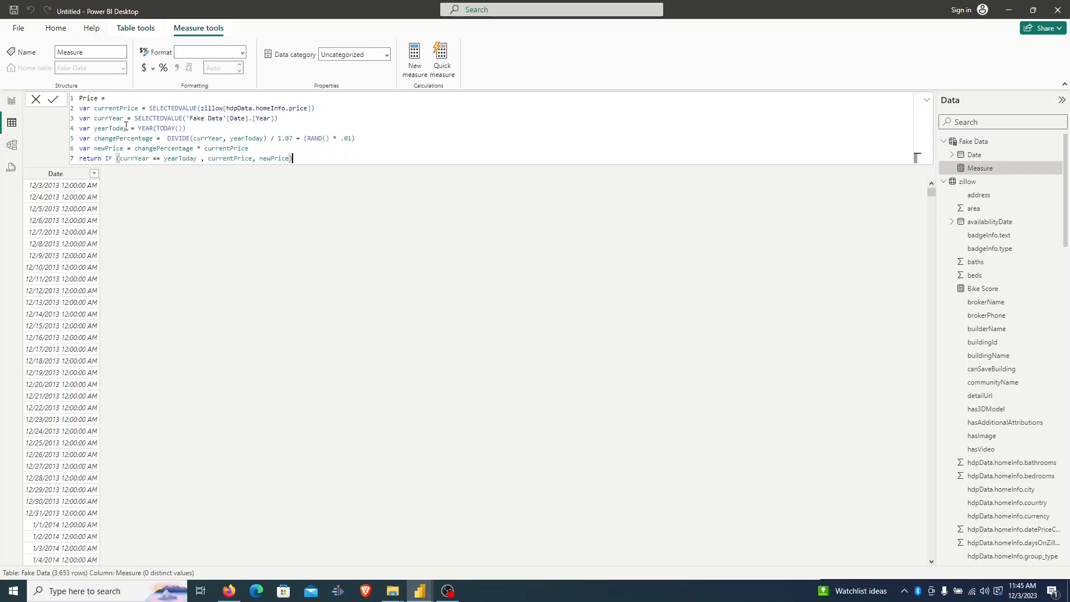
left_click_drag(371, 137, 160, 139)
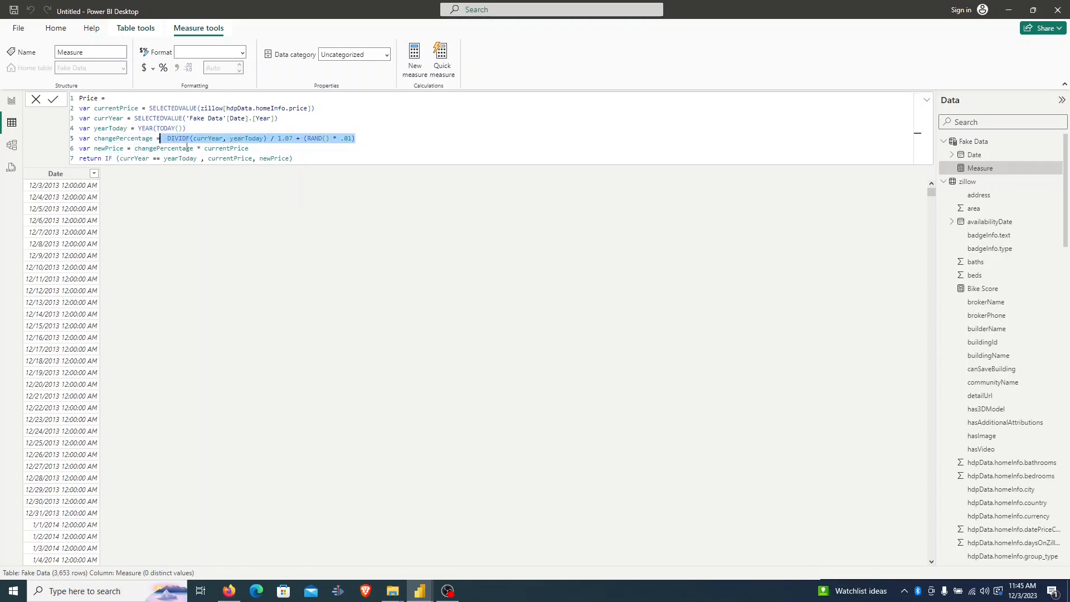
left_click(261, 149)
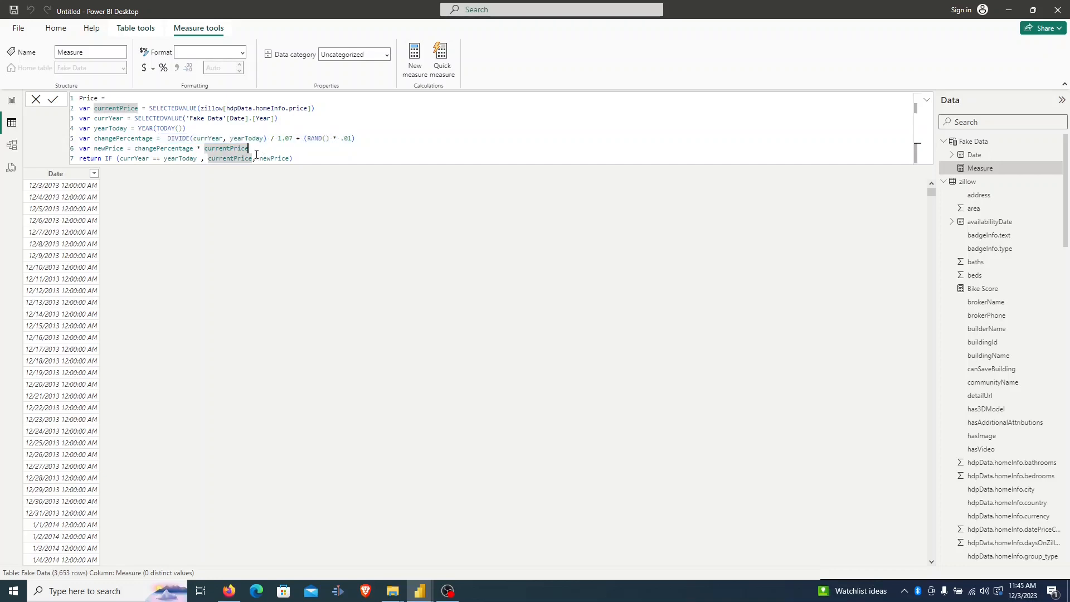
left_click(308, 155)
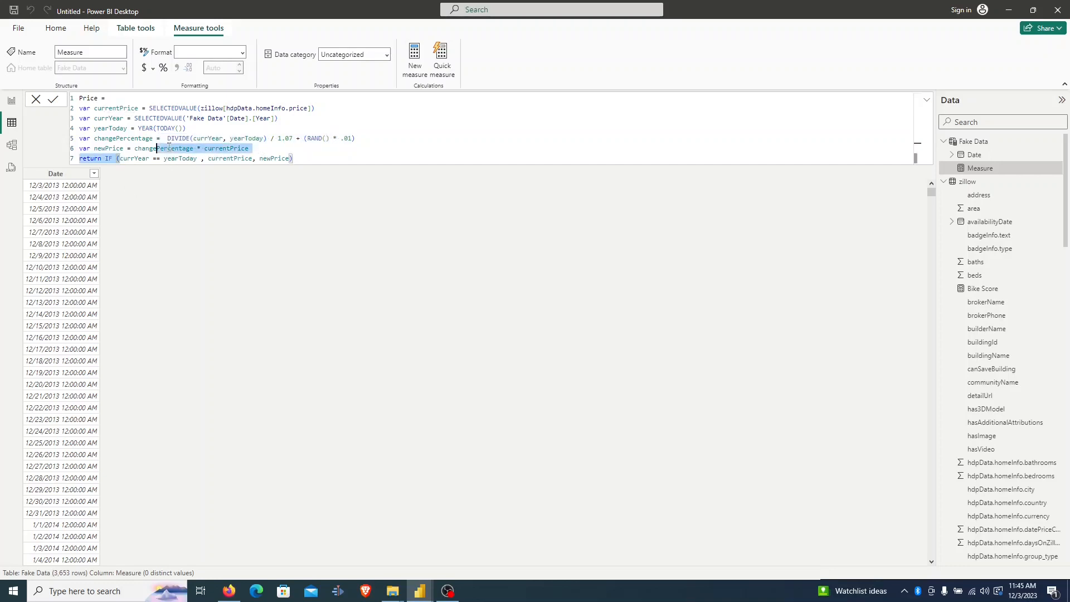
left_click_drag(144, 154, 188, 160)
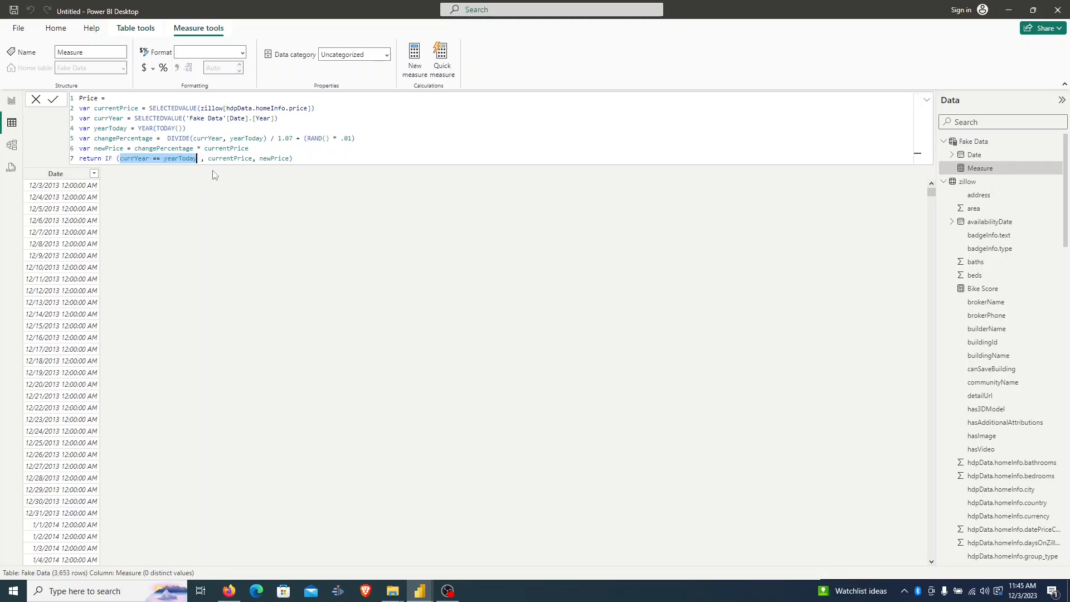
left_click_drag(250, 160, 222, 158)
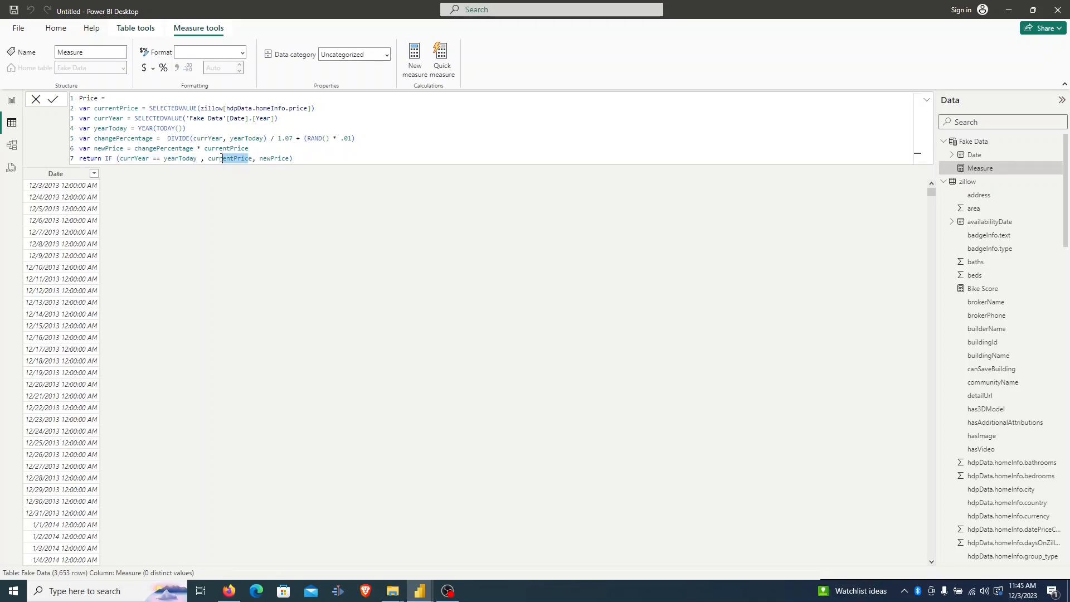
left_click(309, 159)
key("Return")
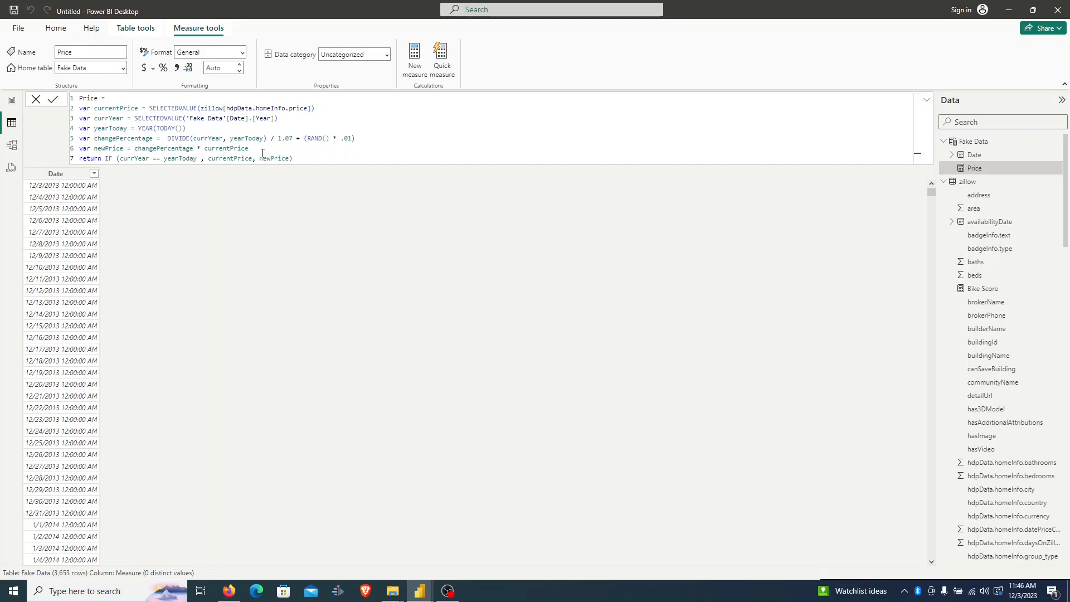
Return to the report, add an area chart and stretch it up to the Address card.
left_click(4, 103)
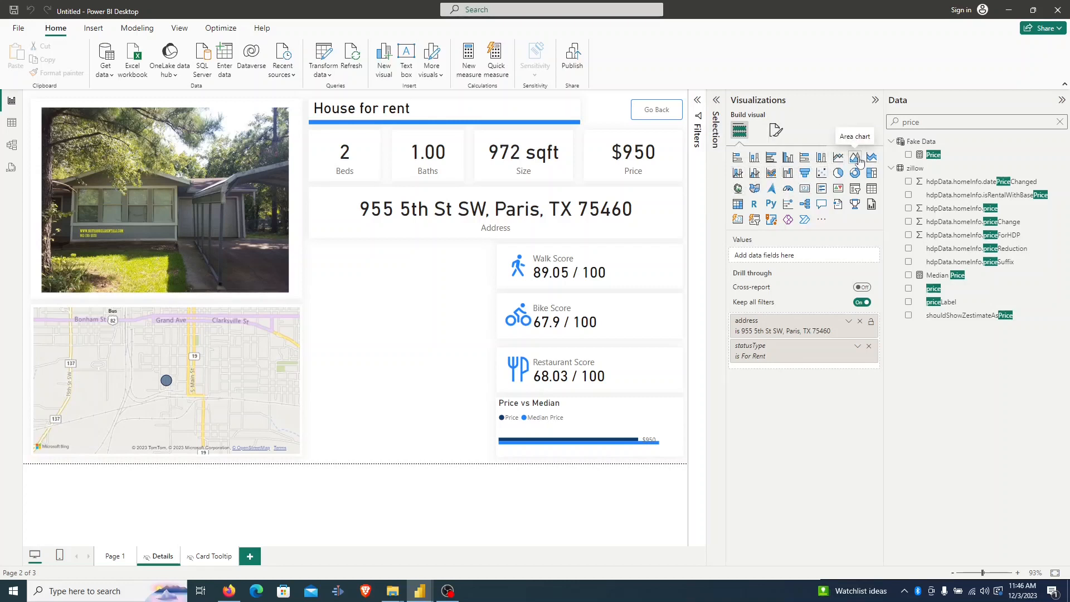
left_click(855, 158)
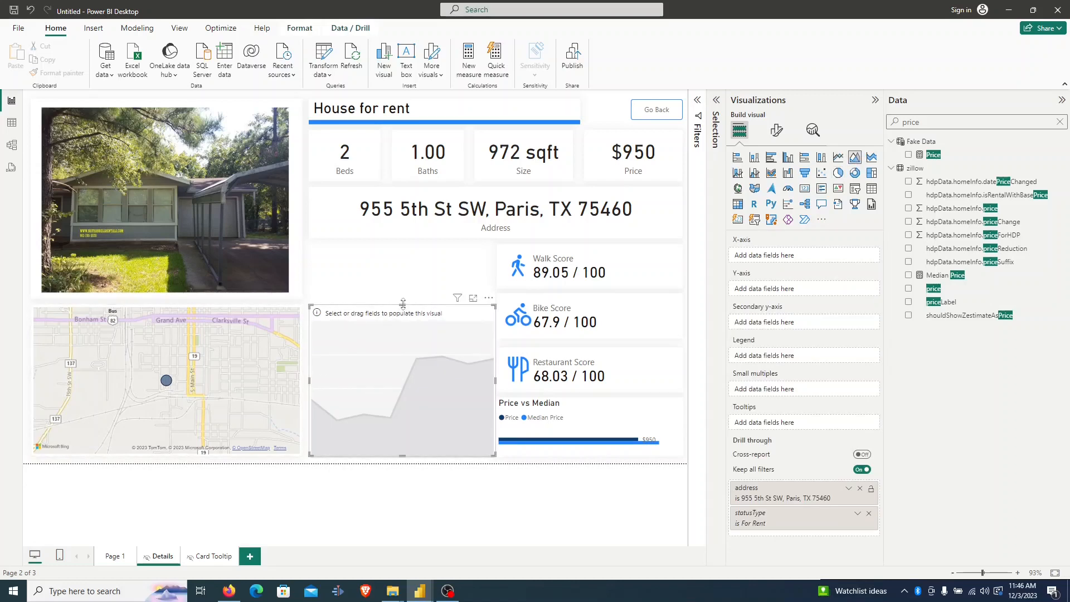
left_click_drag(403, 304, 408, 244)
Group the three score cards with the Price vs Median chart, narrow them slightly from their left edge, and ungroup them.
left_click_drag(686, 240, 484, 487)
key("ctrl+g")
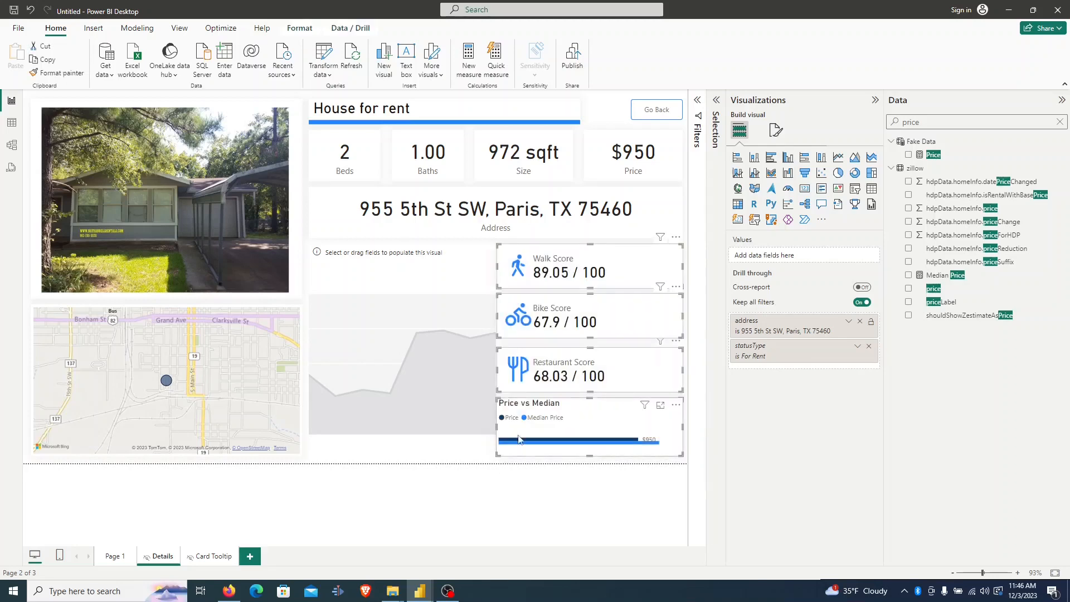
left_click_drag(497, 348, 505, 347)
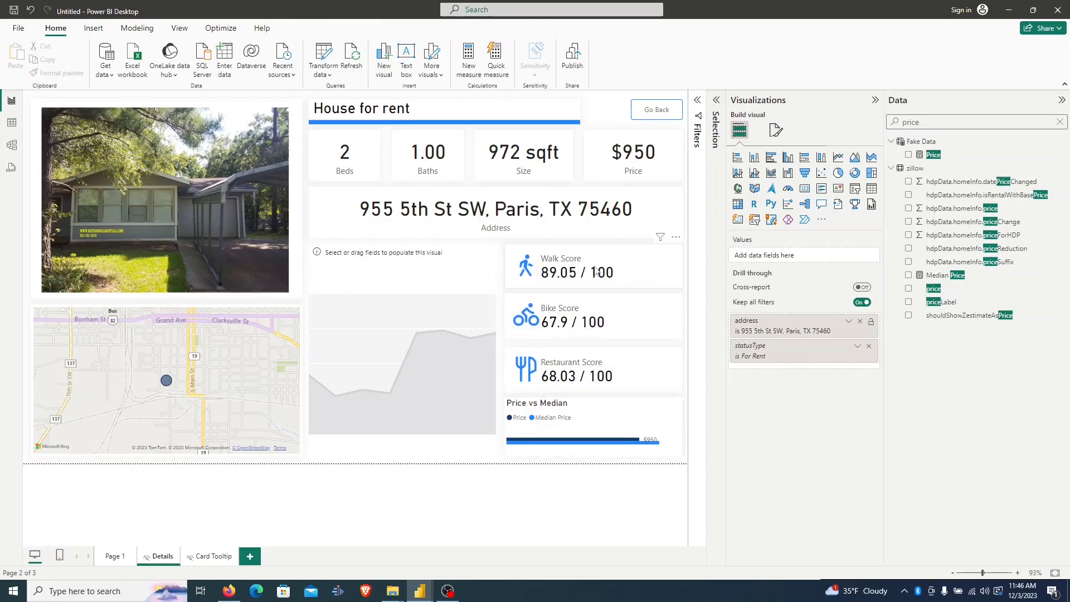
left_click(715, 129)
right_click(660, 158)
mouse_move(676, 163)
left_click(798, 178)
Plot the Fake Data Price measure by Date in the area chart, keeping only the Year level of the hierarchy.
left_click(369, 254)
left_click_drag(357, 411, 356, 410)
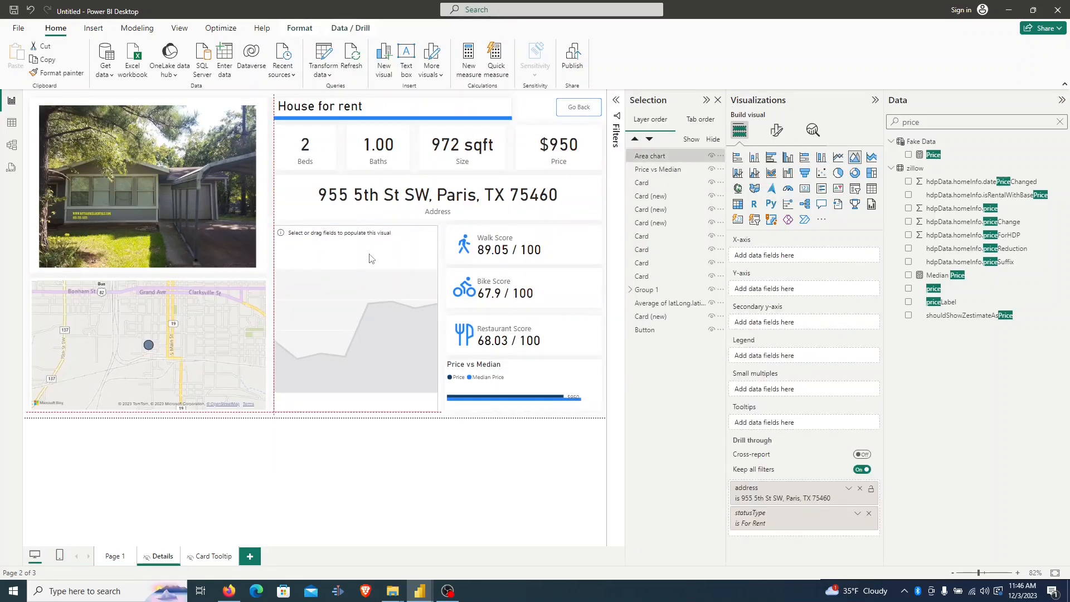
double_click(912, 122)
type("dat")
left_click_drag(933, 155, 797, 257)
left_click(874, 299)
left_click(873, 289)
left_click(873, 278)
left_click(909, 235)
Set the area chart's Price line color to blue.
left_click(776, 130)
left_click(802, 158)
type("color")
scroll(792, 402, "up", 10)
left_click(750, 389)
left_click(780, 205)
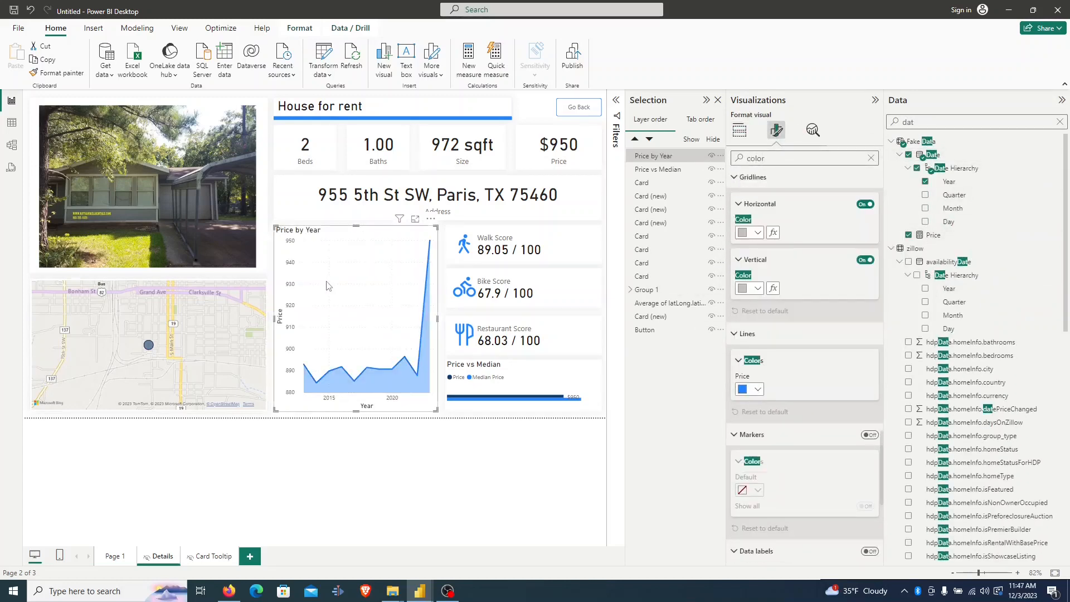
Hide the area chart's X-axis title and its Y-axis values and title.
left_click(870, 158)
left_click(739, 209)
left_click(866, 414)
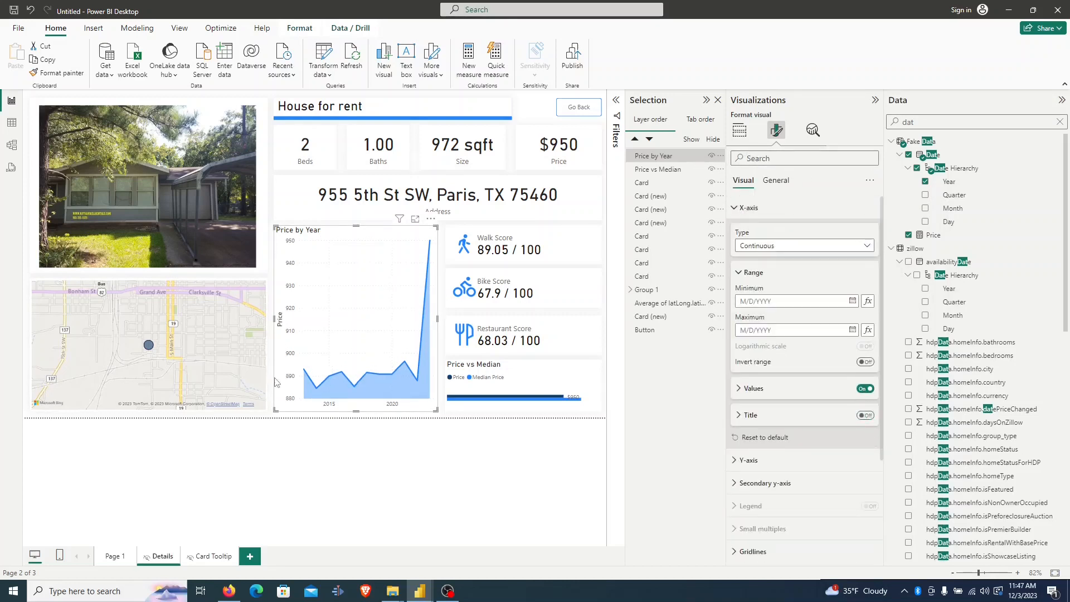
scroll(739, 411, "down", 1)
left_click(739, 411)
scroll(780, 390, "down", 3)
left_click(865, 384)
left_click(865, 411)
Turn on the area chart's data labels and format the Fake Data Price measure as currency.
left_click(760, 158)
type("data")
left_click(870, 272)
left_click(934, 234)
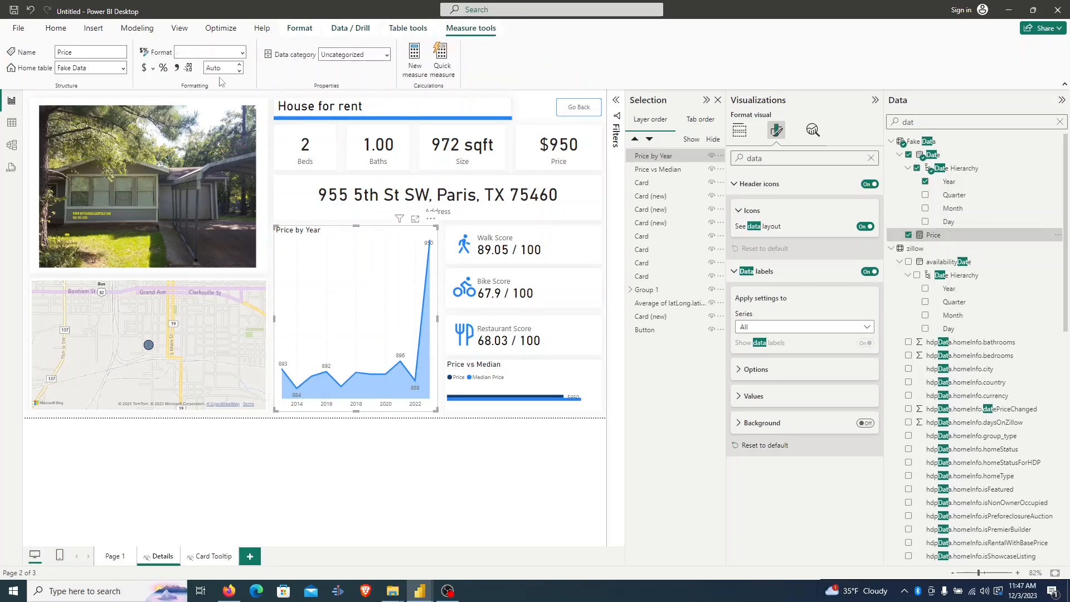
left_click(144, 68)
Set the area chart's title to Price Changes.
left_click_drag(765, 154, 670, 145)
type("title")
scroll(803, 207, "down", 7)
left_click_drag(779, 243, 755, 244)
type("Changes")
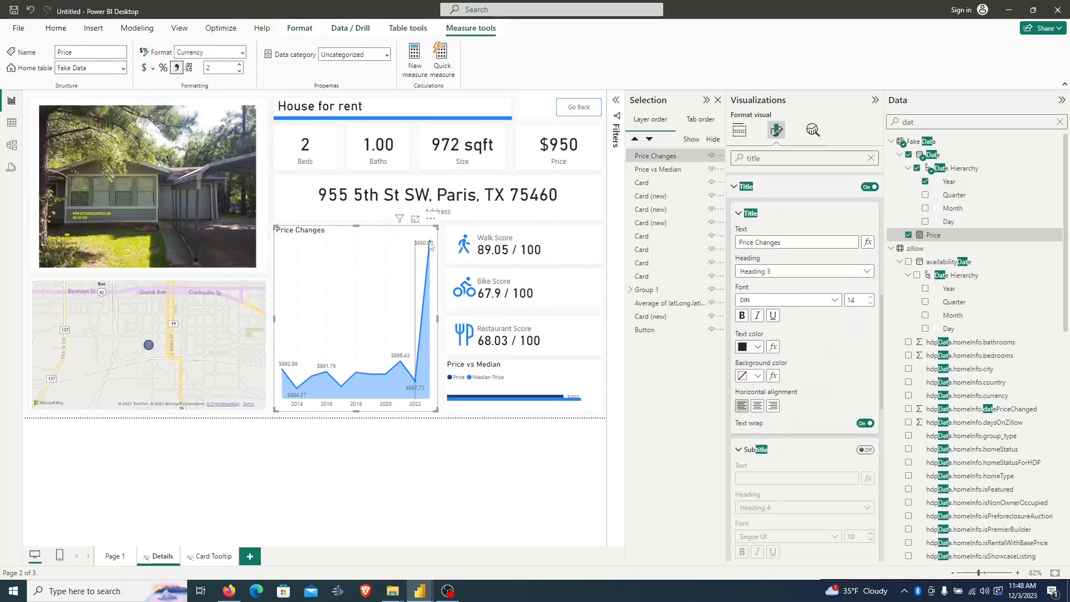
Turn on the Price Changes chart's shadow and adjust its color and position settings.
left_click_drag(772, 158, 720, 156)
type("shadow")
left_click(867, 211)
left_click(750, 239)
left_click(749, 320)
left_click(774, 298)
left_click(771, 325)
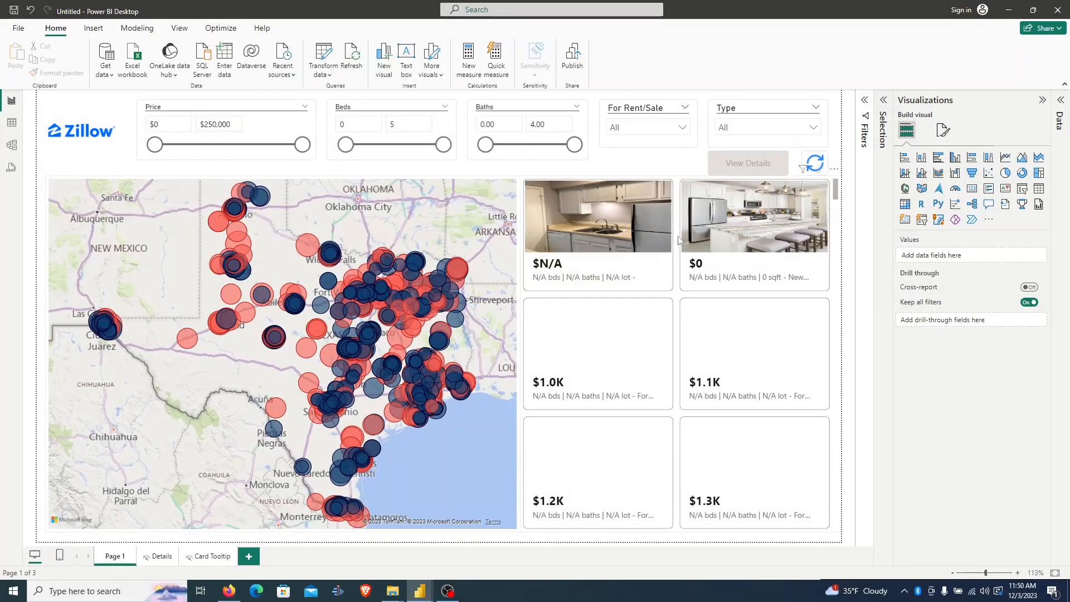
Filter the Page 1 listings to a maximum price of about $166.979, For Rent, and type SINGLE_FAMILY.
scroll(689, 253, "down", 3)
scroll(689, 253, "down", 2)
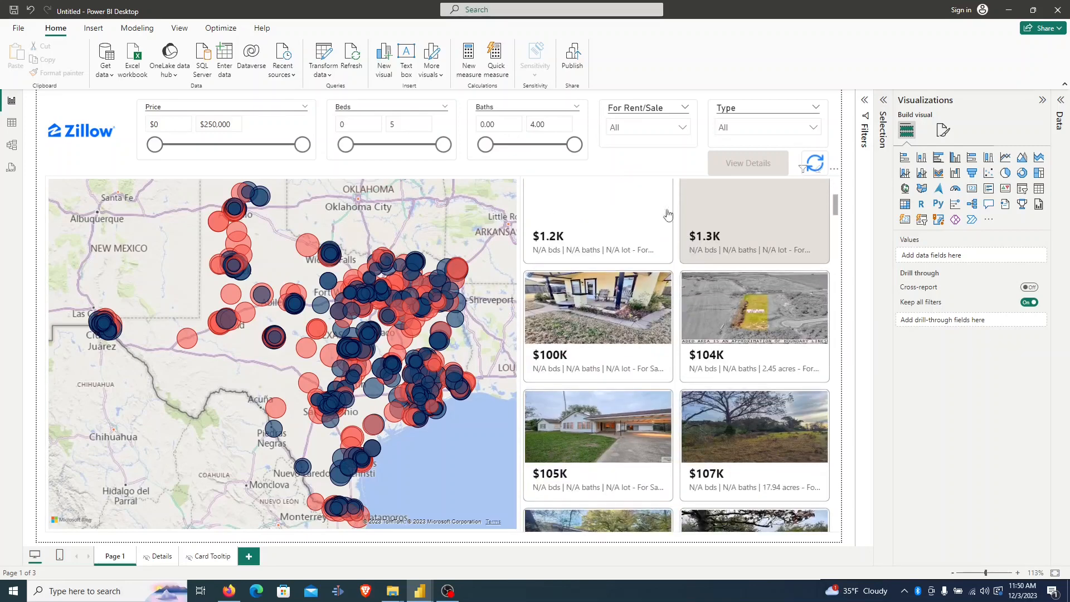
left_click_drag(302, 145, 254, 148)
left_click(630, 127)
left_click(623, 146)
left_click(752, 131)
left_click(725, 182)
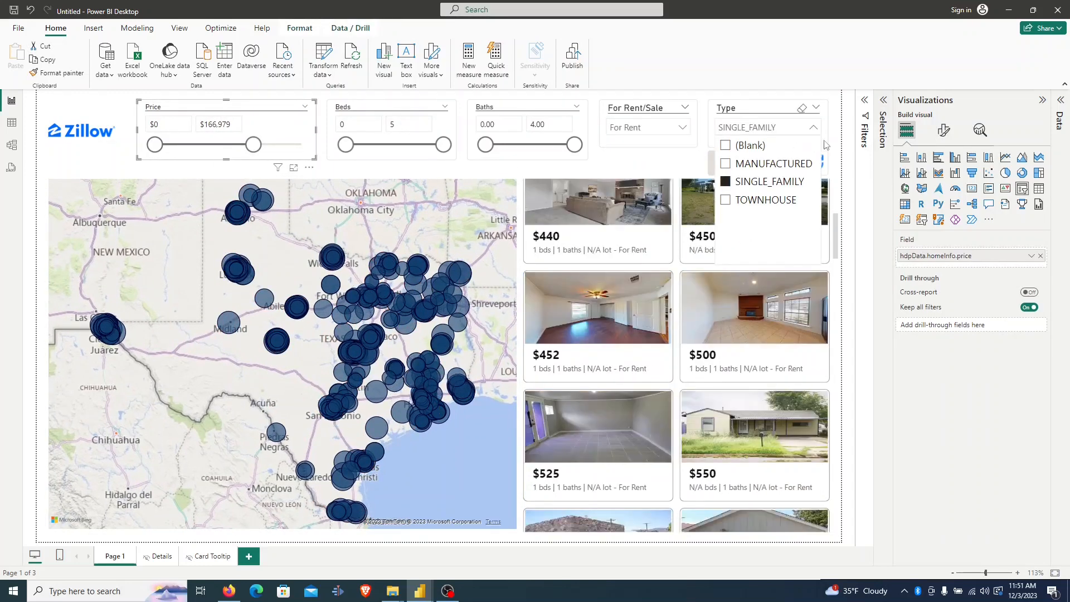
Drill through to the details of the $715 one-bed rental listing, then return to the listings page.
scroll(735, 309, "down", 10)
scroll(735, 309, "down", 2)
left_click(741, 423)
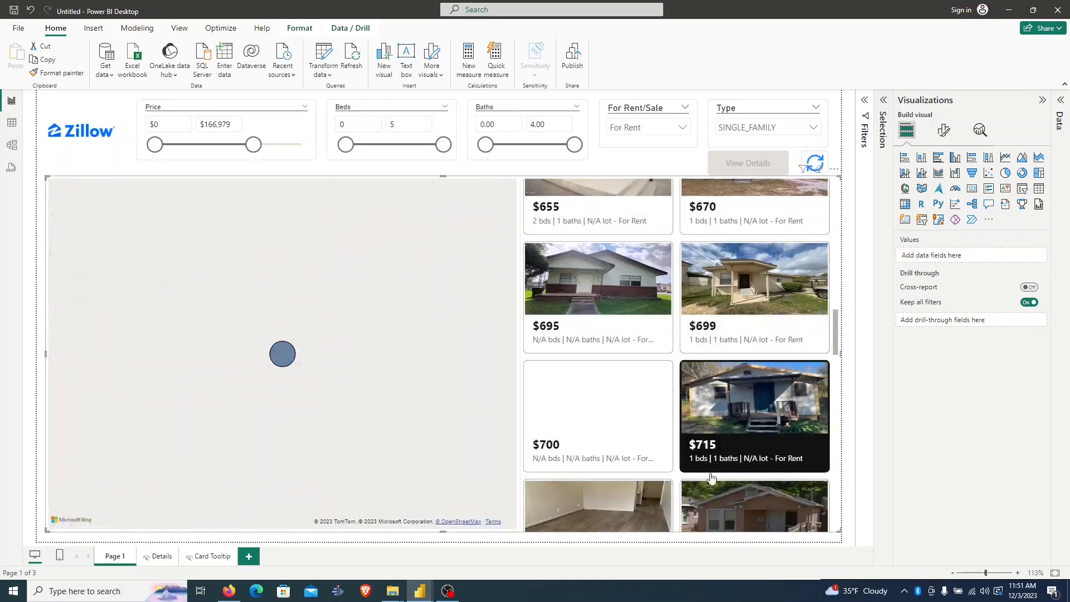
left_click(756, 166, "ctrl")
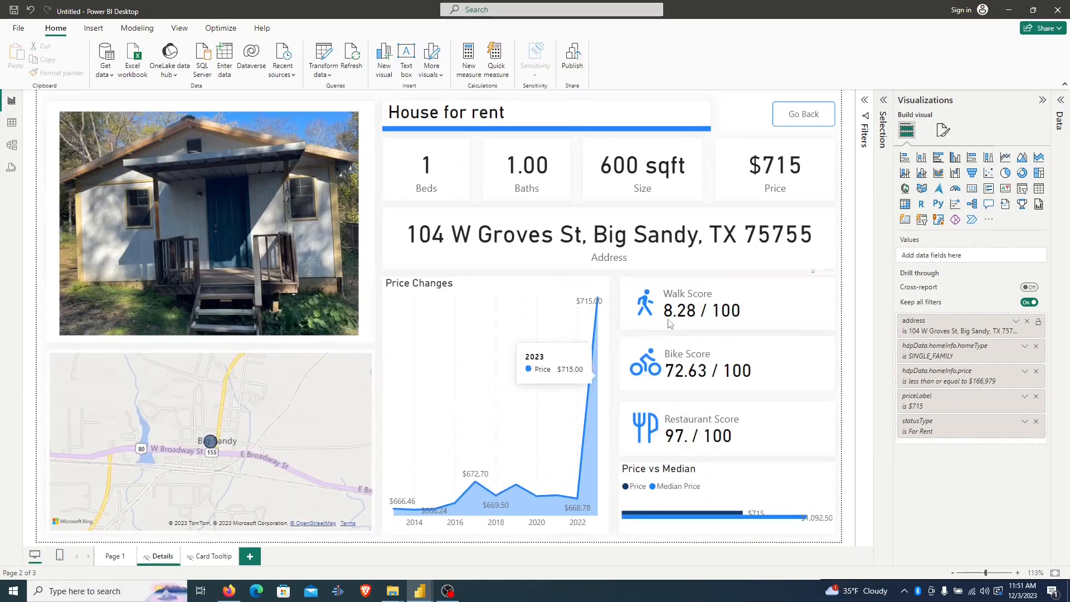
left_click(804, 114, "ctrl")
Switch the listings filter to For Sale, view the $35K house's details, and return to the listings page.
left_click(641, 165)
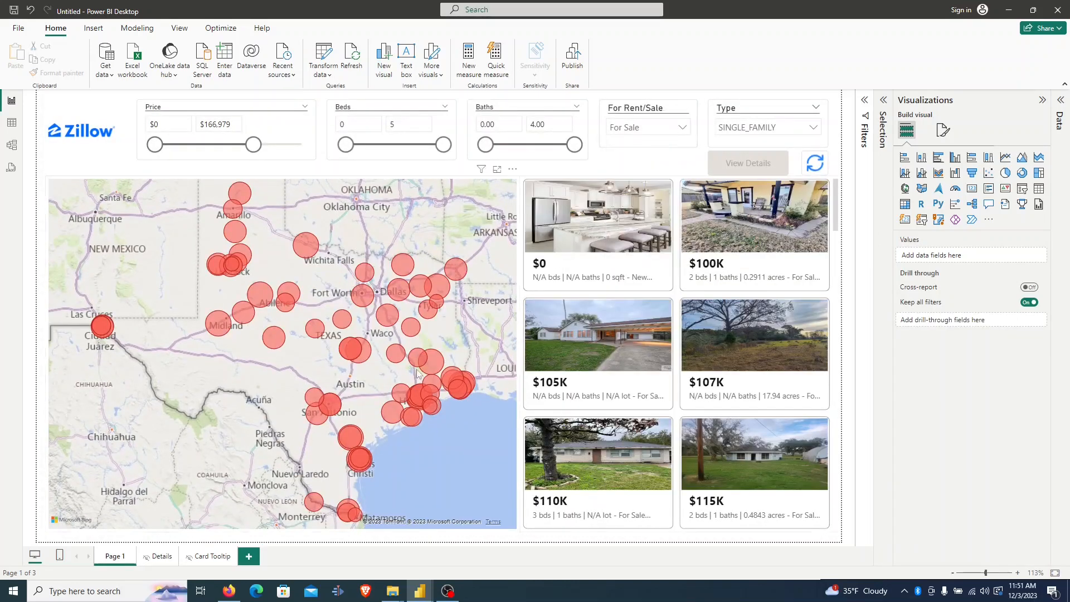
left_click(625, 239)
left_click(740, 165, "ctrl")
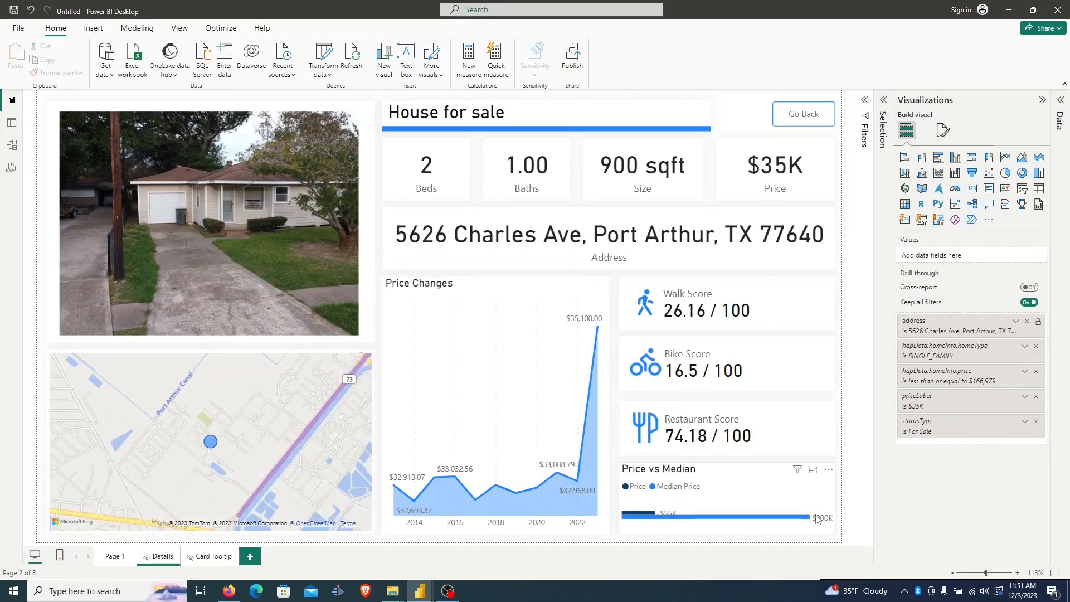
left_click(804, 115, "ctrl")
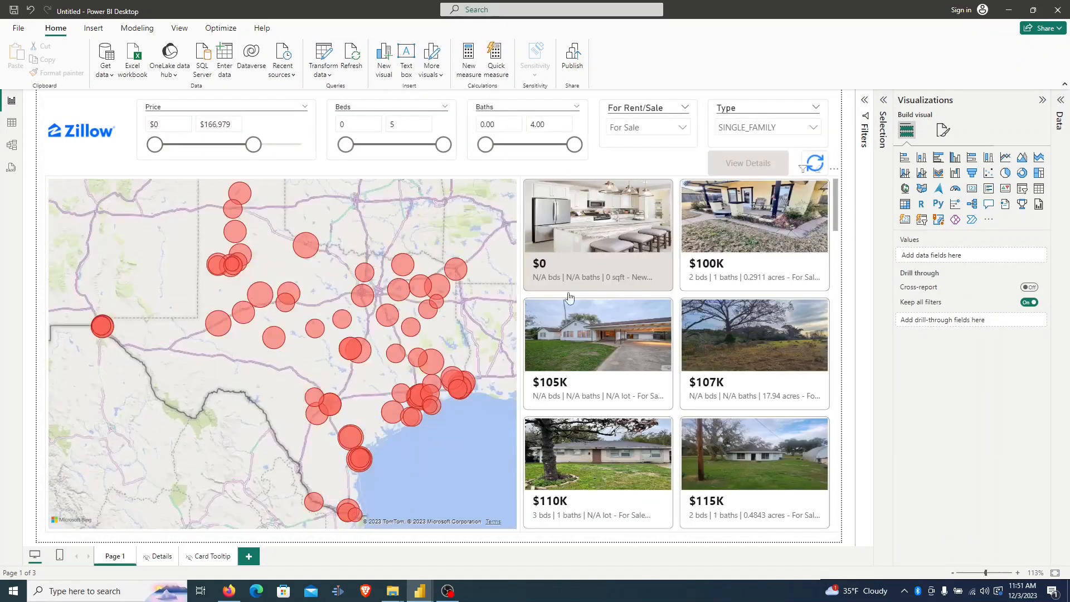
Drill through to the $100K two-bed house's details, check its surroundings on the map, and return to the listings.
left_click(612, 247)
left_click(618, 240)
left_click(750, 241)
left_click(288, 354)
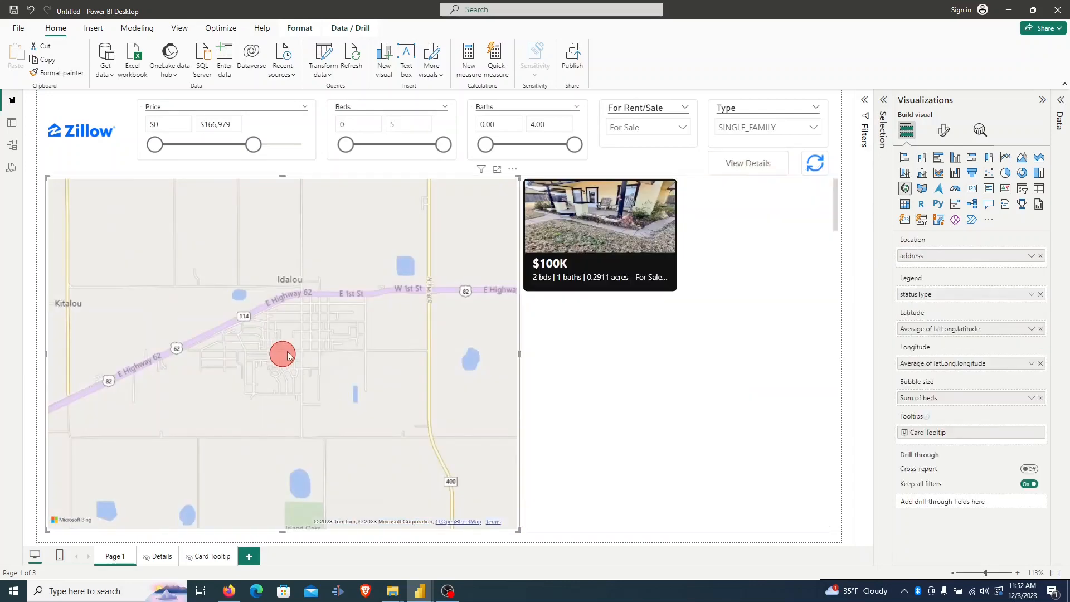
left_click(759, 162, "ctrl")
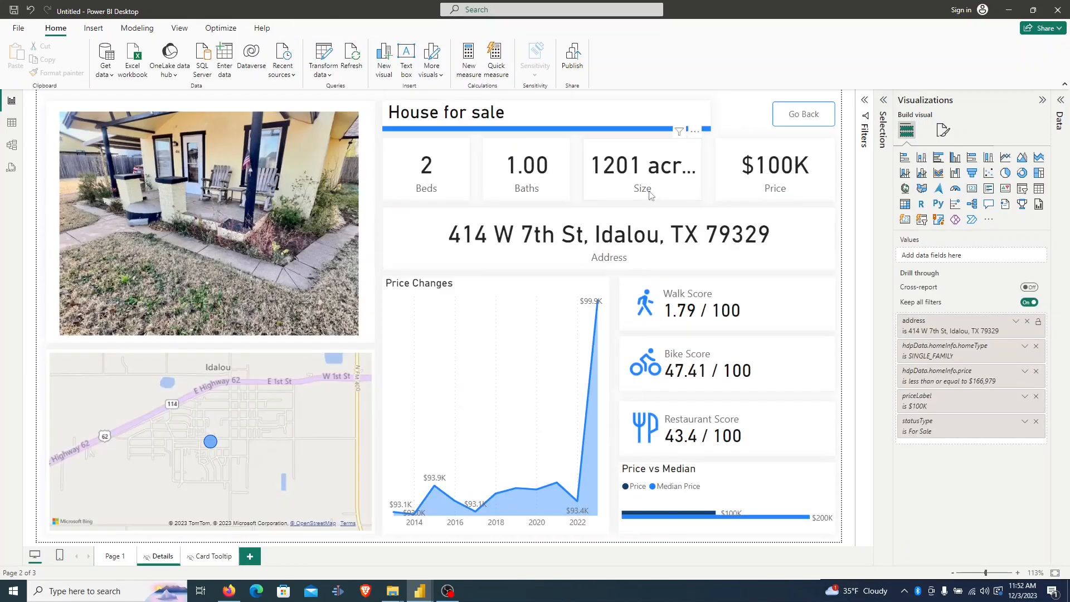
scroll(174, 471, "down", 5)
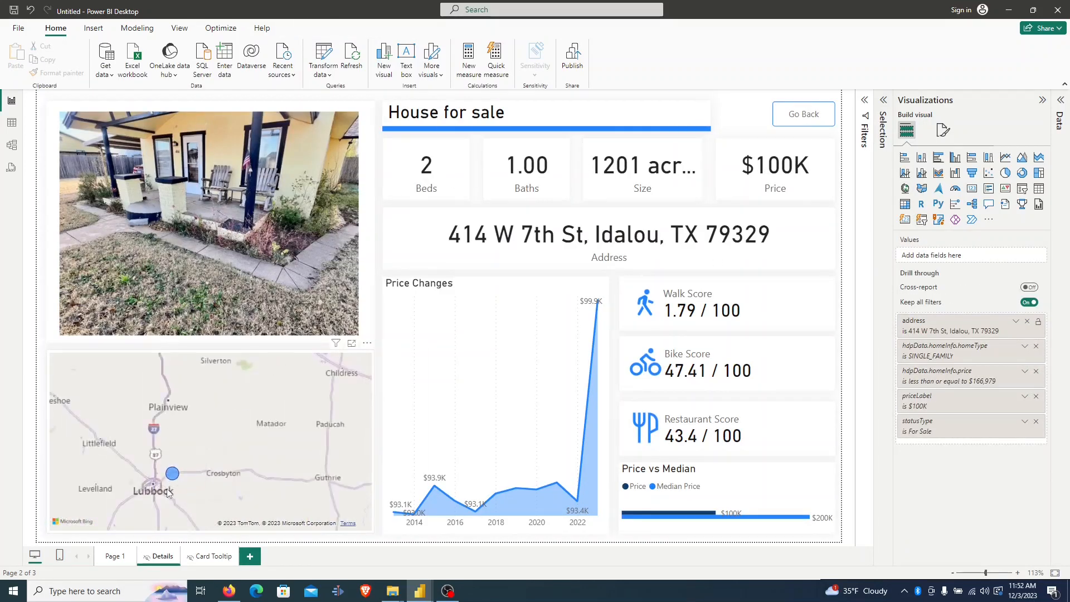
left_click(805, 114, "ctrl")
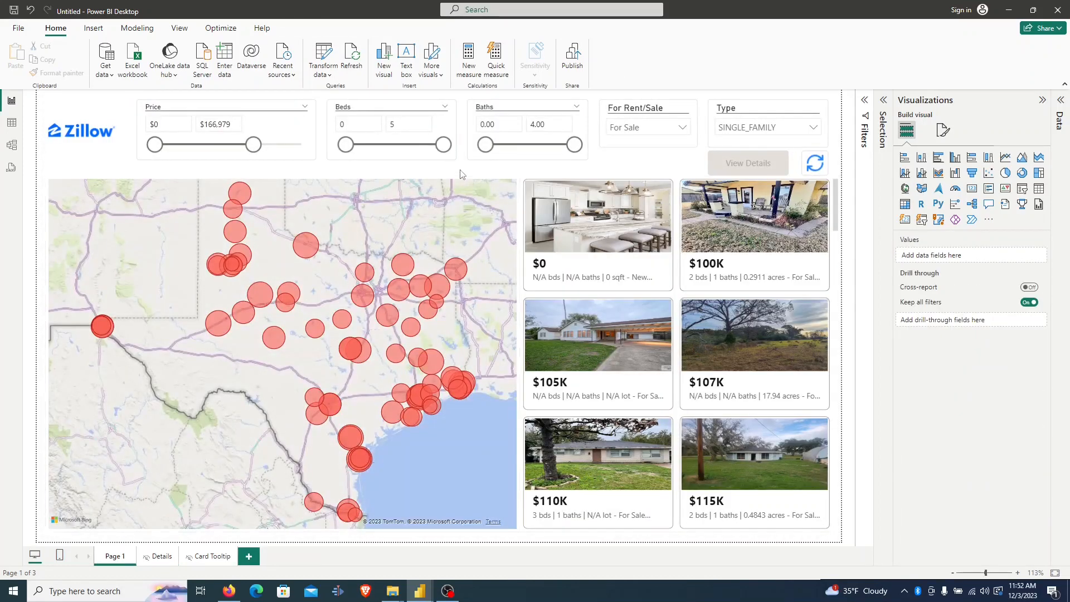